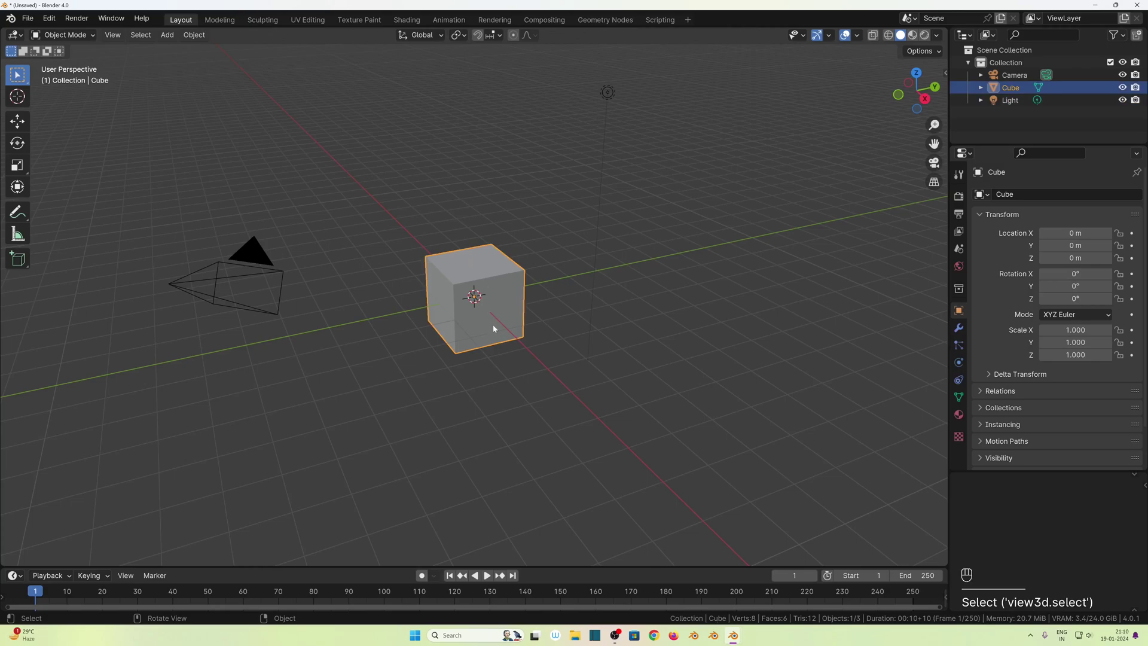
Add a Rigid Body to the default cube, play the simulation briefly and return to frame 1.
{"action": "left_click", "coordinate": [958, 363]}
{"action": "left_click", "coordinate": [1077, 221]}
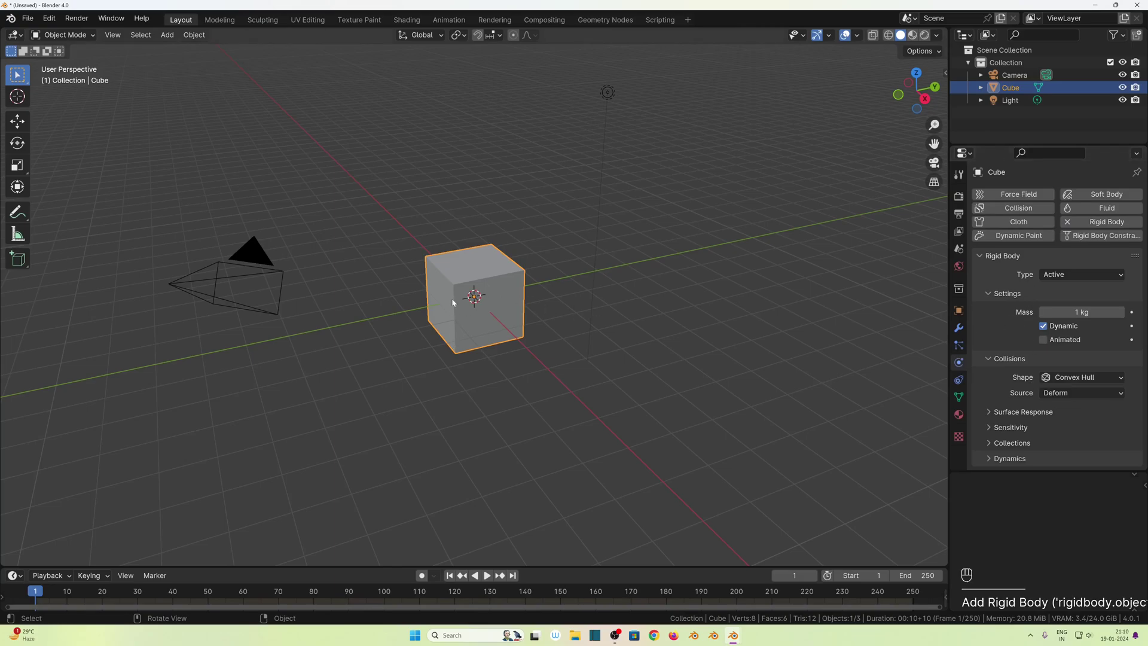
{"action": "key", "text": "space"}
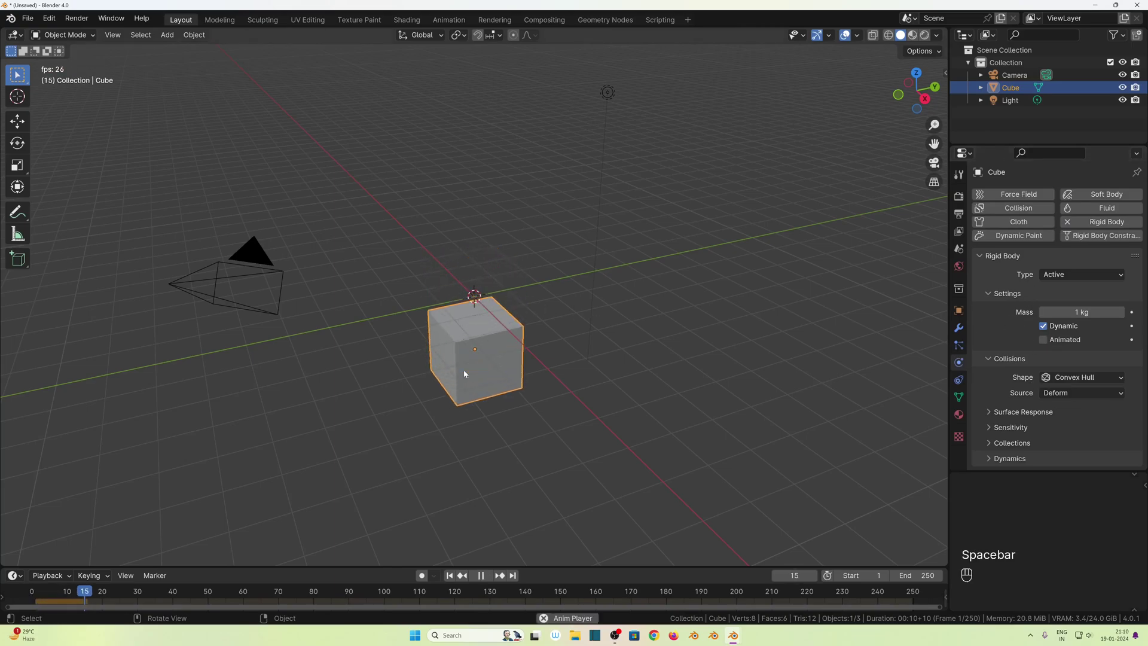
{"action": "key", "text": "space"}
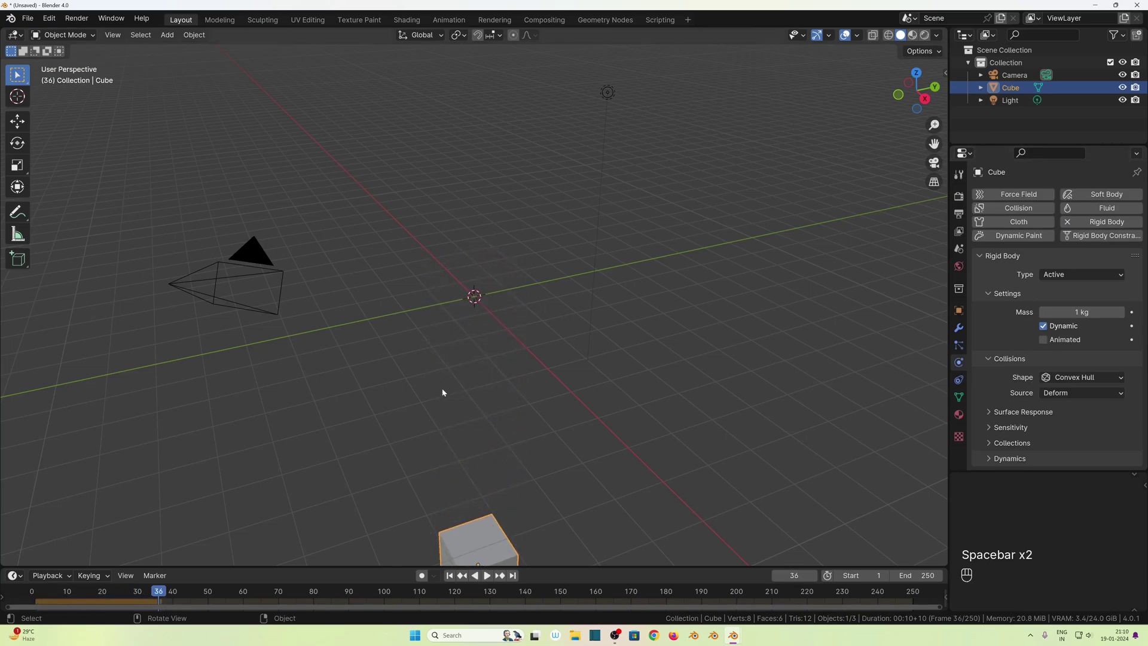
{"action": "left_click", "coordinate": [449, 575]}
Raise the cube about 7 m along the global Z axis.
{"action": "key", "text": "g"}
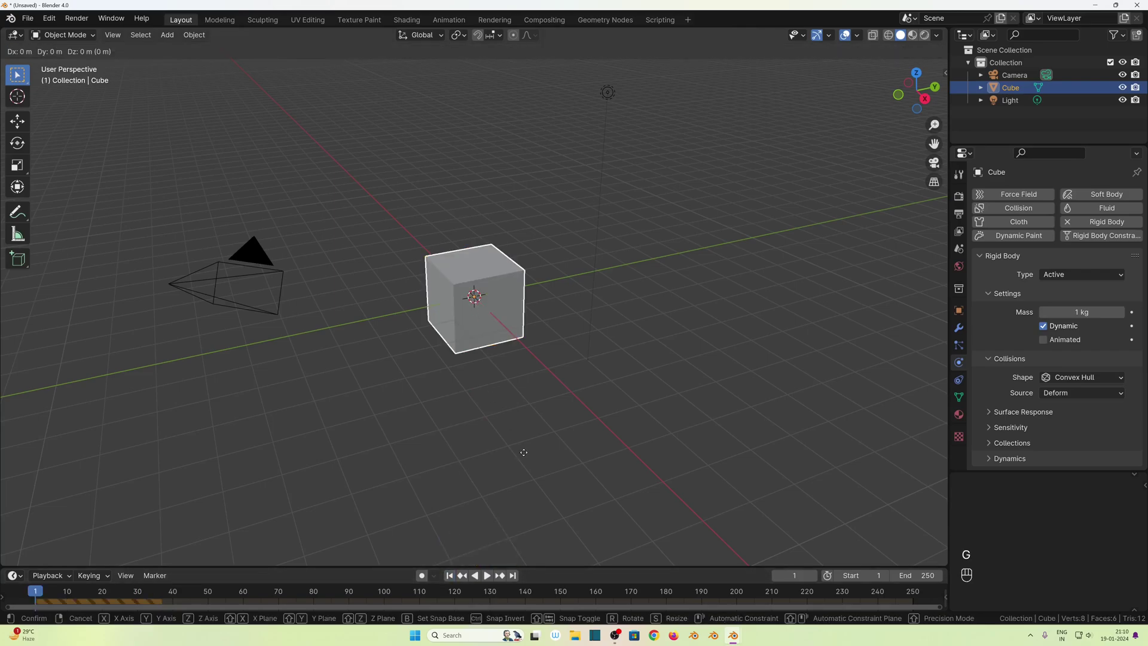
{"action": "key", "text": "z"}
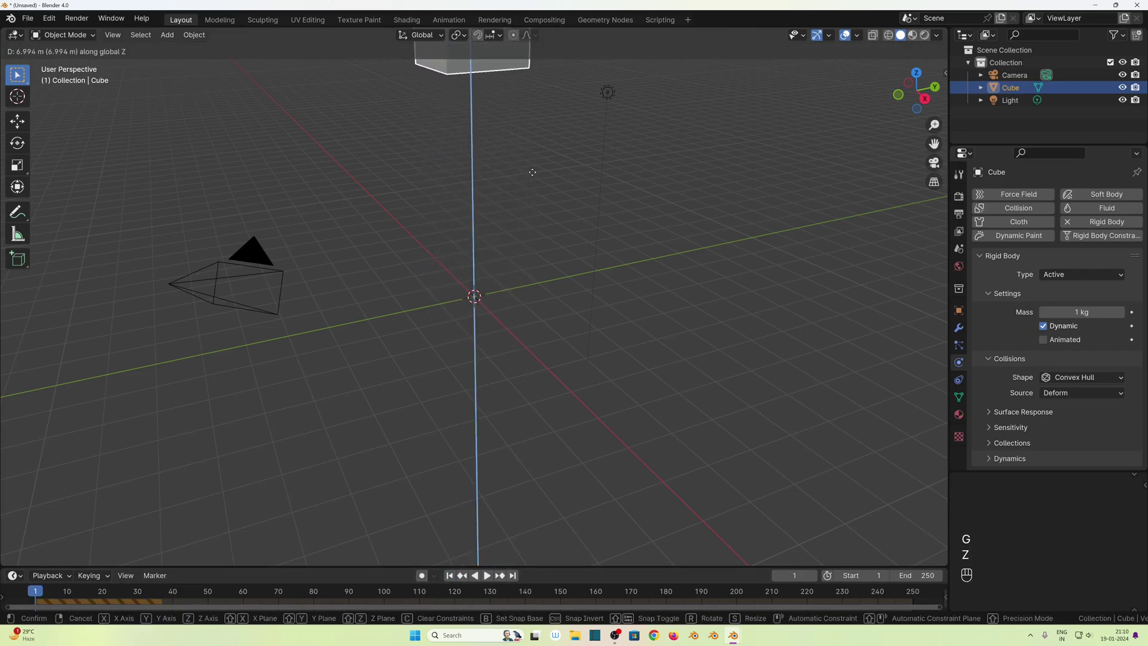
{"action": "left_click", "coordinate": [534, 172]}
{"action": "scroll", "coordinate": [454, 272], "scroll_direction": "down", "scroll_amount": 3}
{"action": "mouse_move", "coordinate": [461, 287]}
{"action": "middle_mouse_down"}
{"action": "mouse_move", "coordinate": [487, 302]}
{"action": "mouse_move", "coordinate": [473, 302]}
{"action": "middle_mouse_up"}
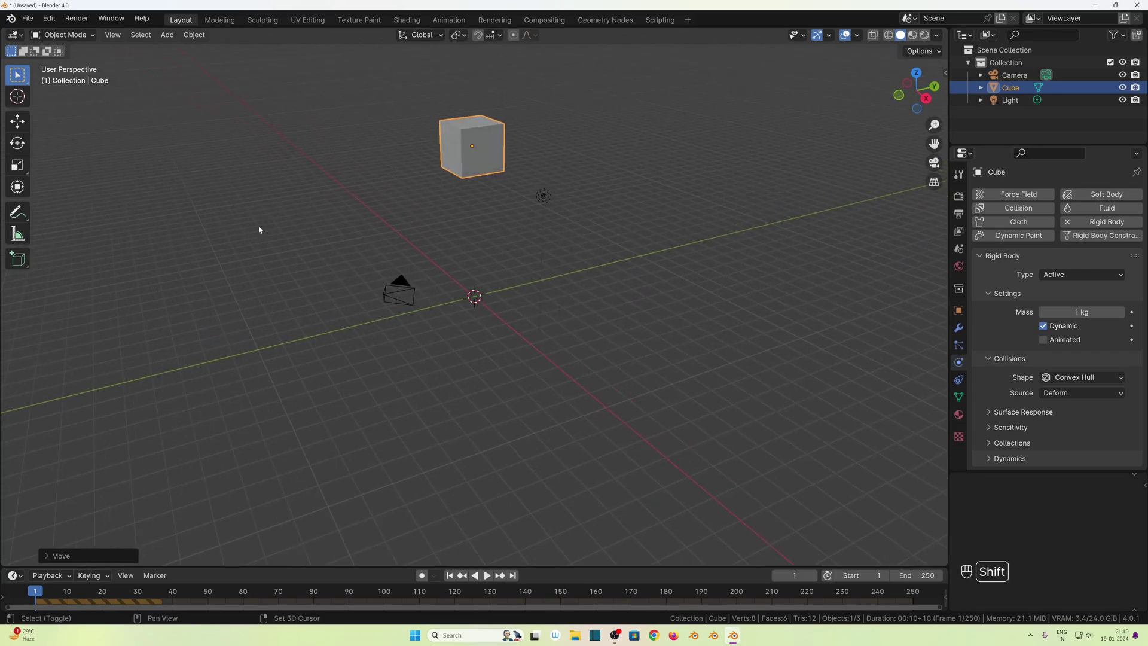
Add a plane at the origin, scale it up into a large ground beneath the cube, and apply its scale.
{"action": "key", "text": "shift+a"}
{"action": "mouse_move", "coordinate": [252, 241]}
{"action": "left_click", "coordinate": [318, 239]}
{"action": "key", "text": "s"}
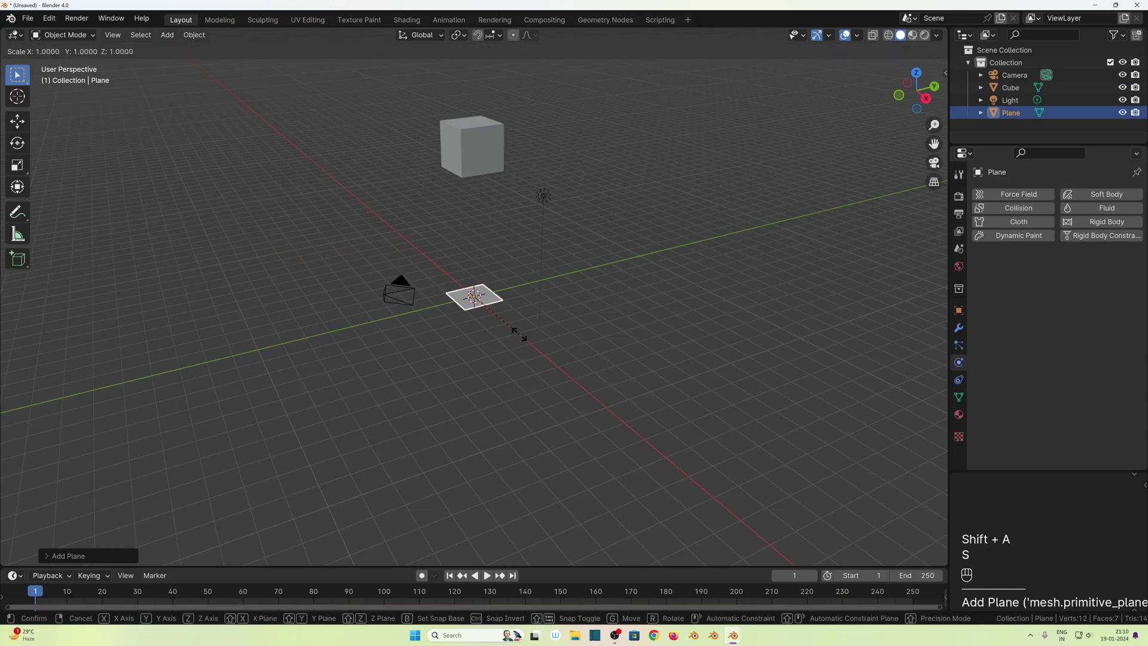
{"action": "left_click", "coordinate": [935, 253]}
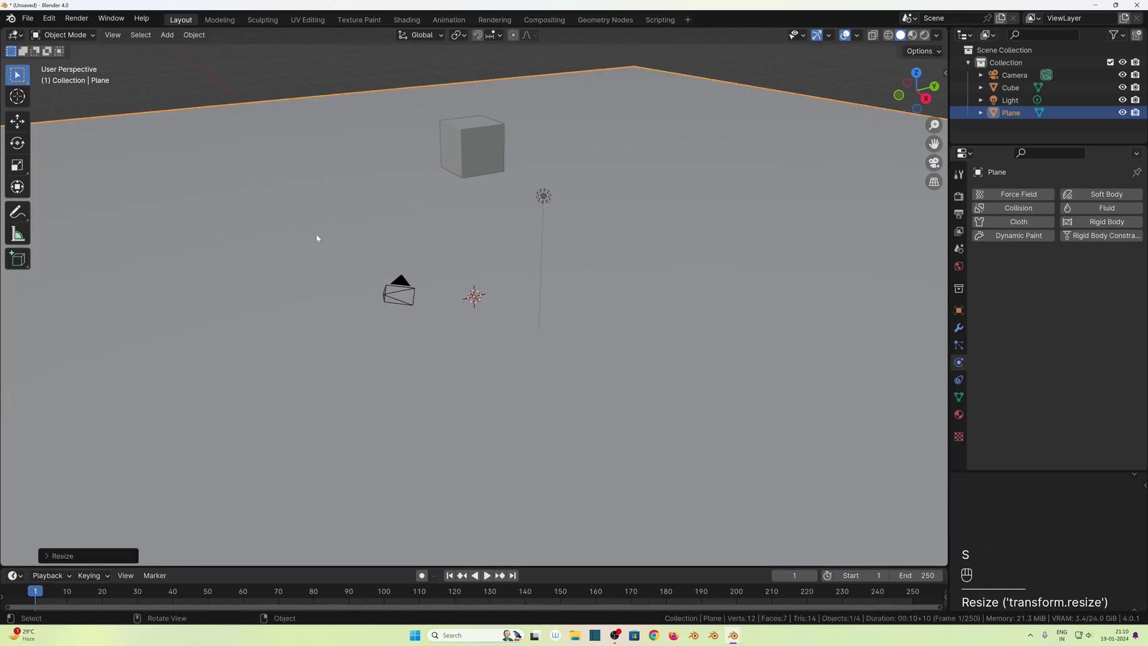
{"action": "key", "text": "ctrl+a"}
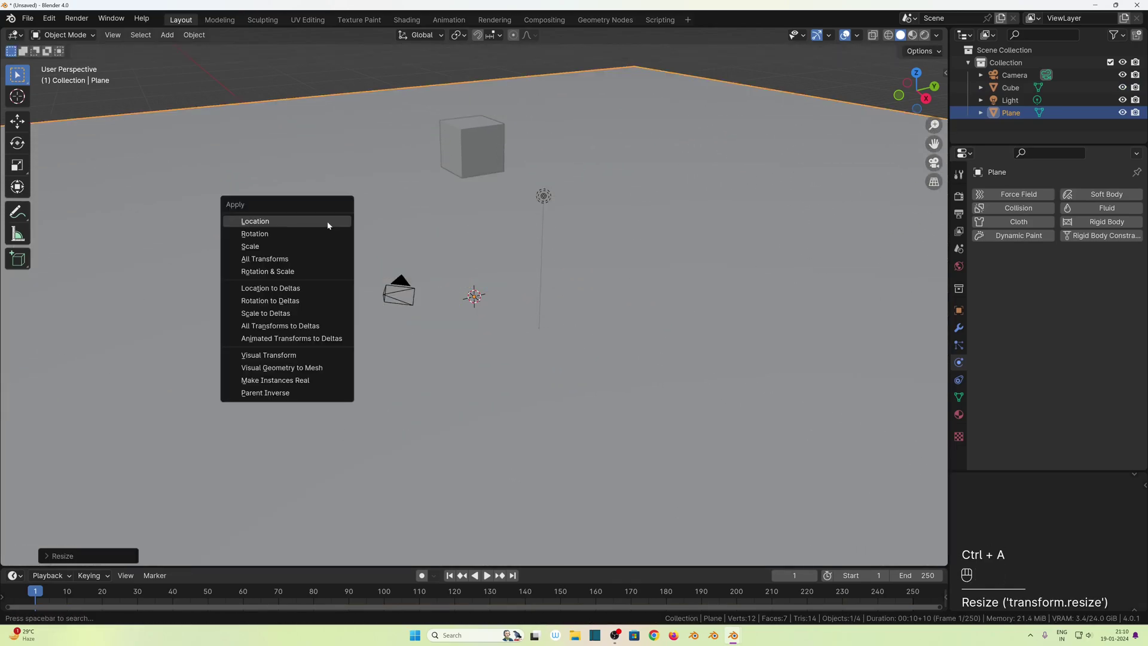
{"action": "left_click", "coordinate": [299, 246]}
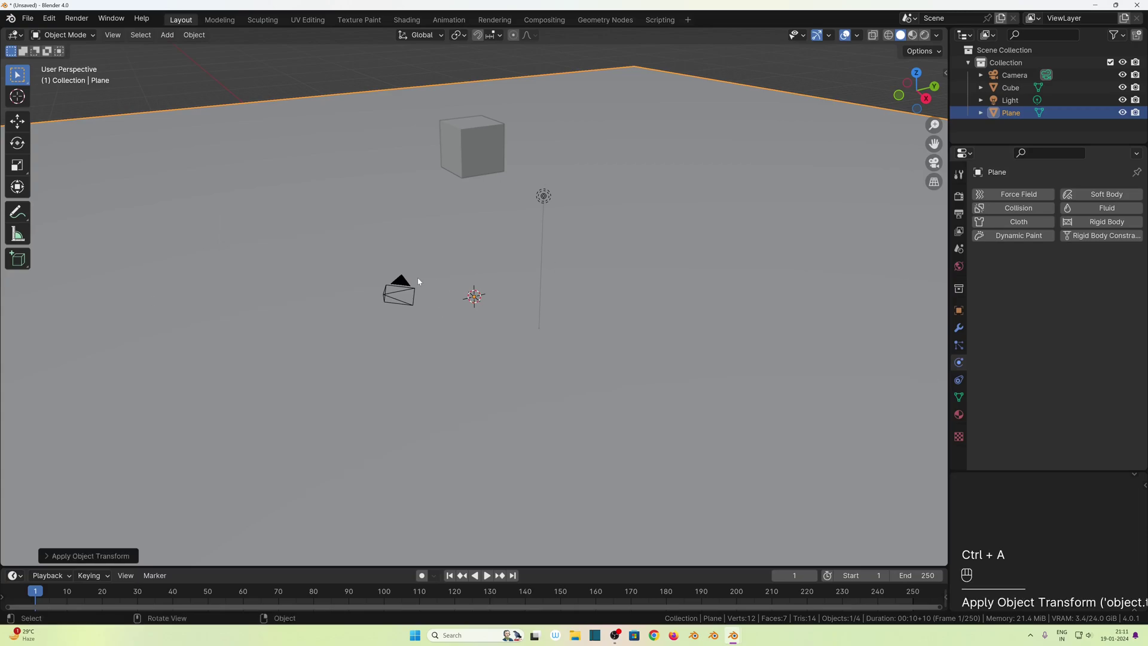
Add a Rigid Body of type Passive to the ground plane and play the simulation to test the cube's fall.
{"action": "left_click", "coordinate": [1088, 222]}
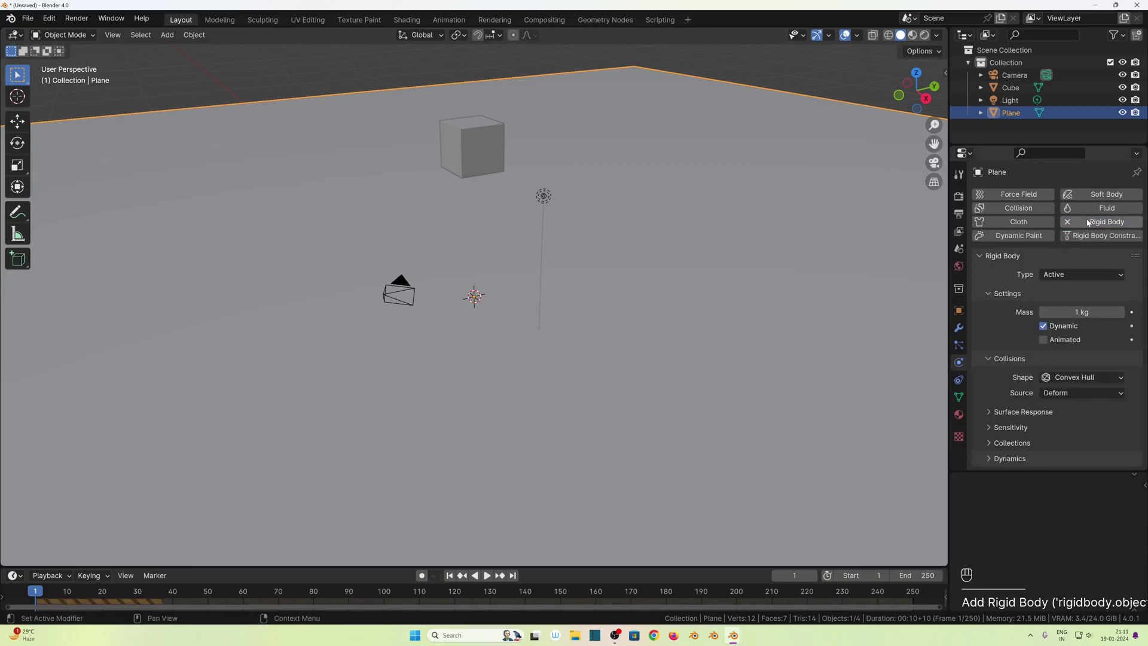
{"action": "left_click", "coordinate": [1074, 274]}
{"action": "left_click", "coordinate": [1069, 304]}
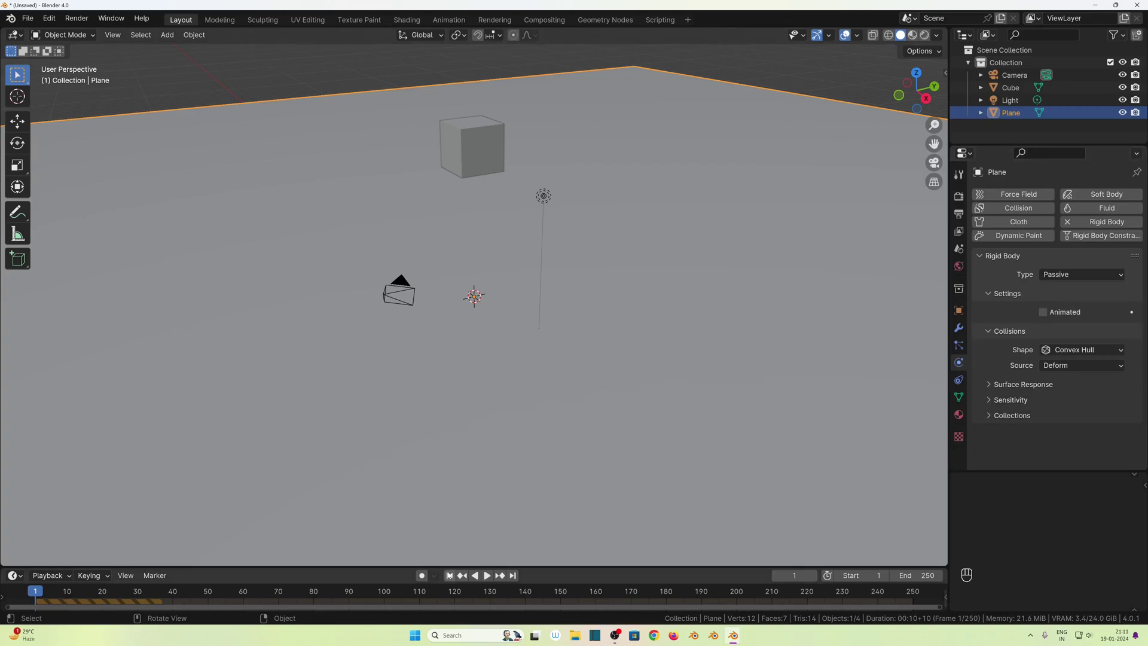
{"action": "key", "text": "space"}
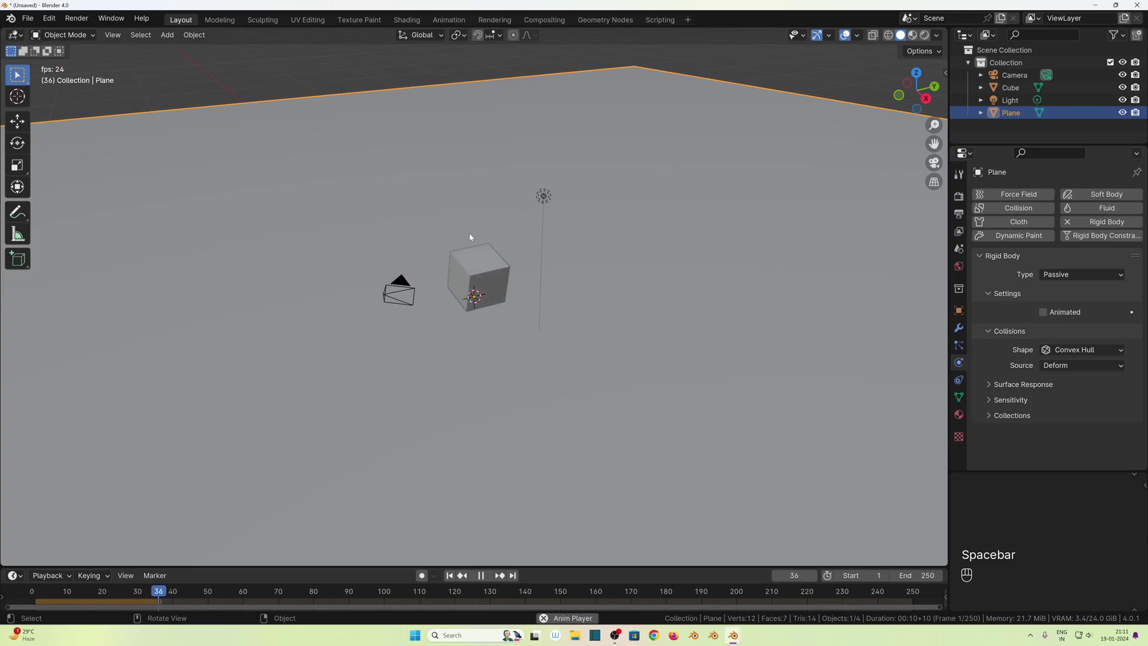
{"action": "key", "text": "space"}
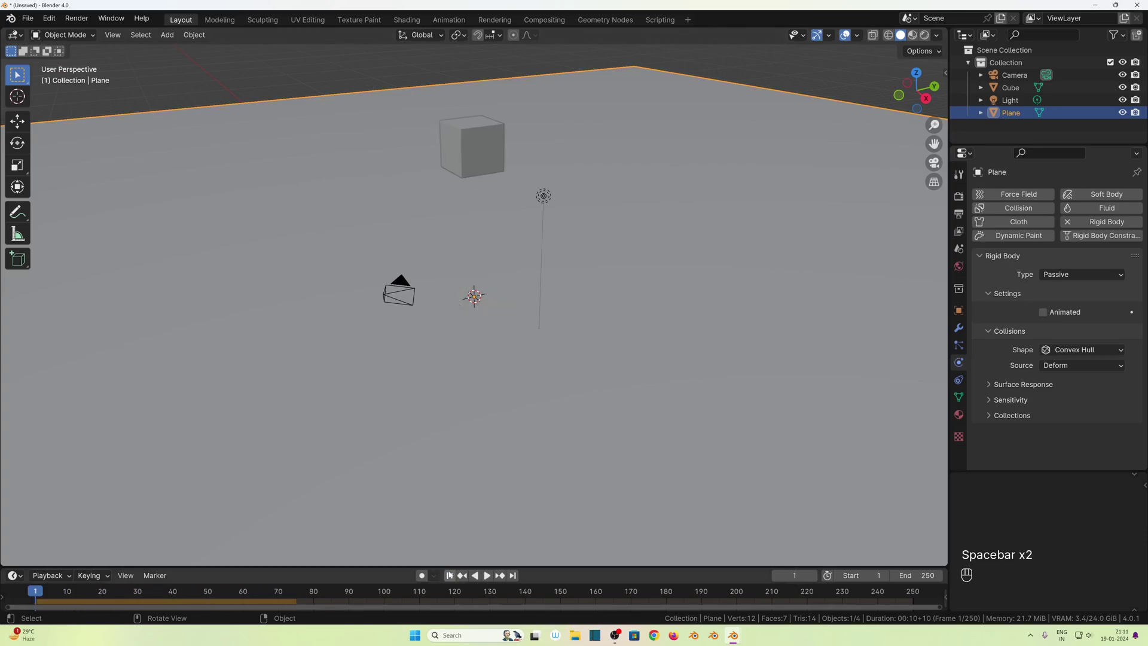
Compare the rigid body settings of the cube and the plane, and replay the cube's fall.
{"action": "middle_click_drag", "start_coordinate": [467, 359], "coordinate": [509, 274]}
{"action": "left_click", "coordinate": [496, 135]}
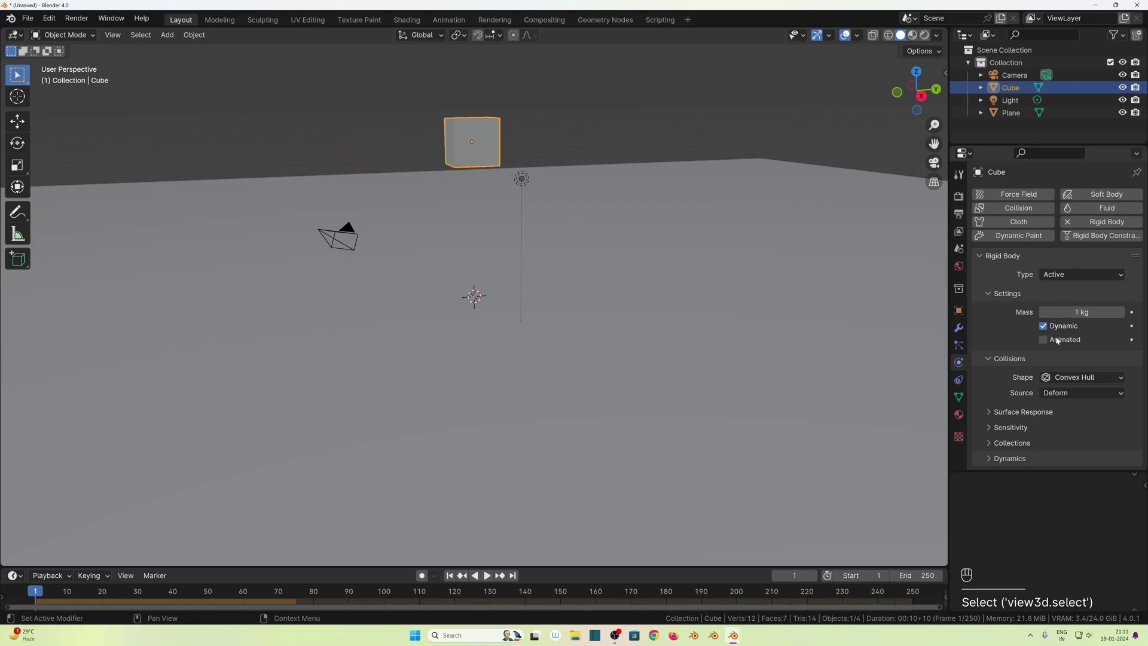
{"action": "left_click", "coordinate": [669, 310]}
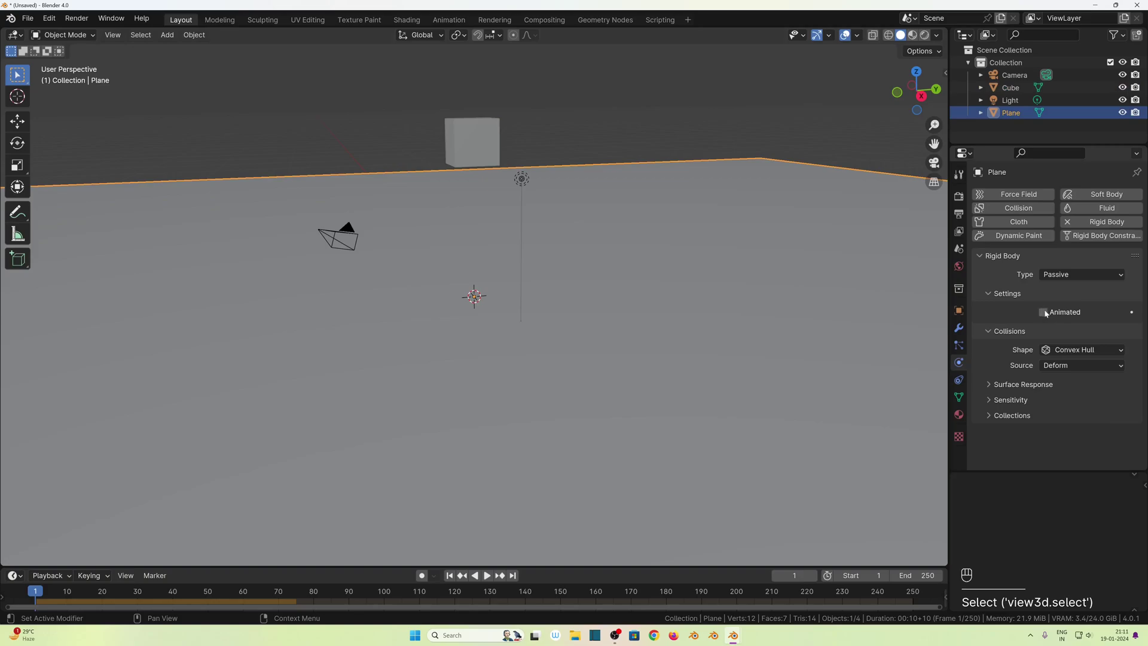
{"action": "left_click", "coordinate": [467, 131]}
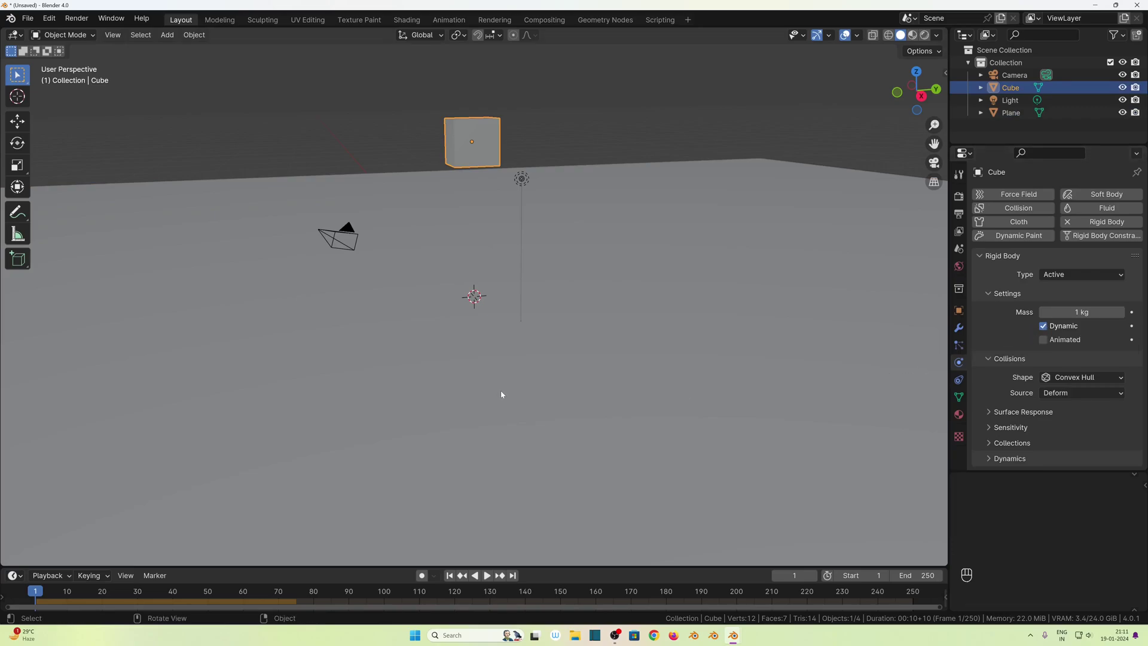
{"action": "key", "text": "space"}
{"action": "key", "text": "space"}
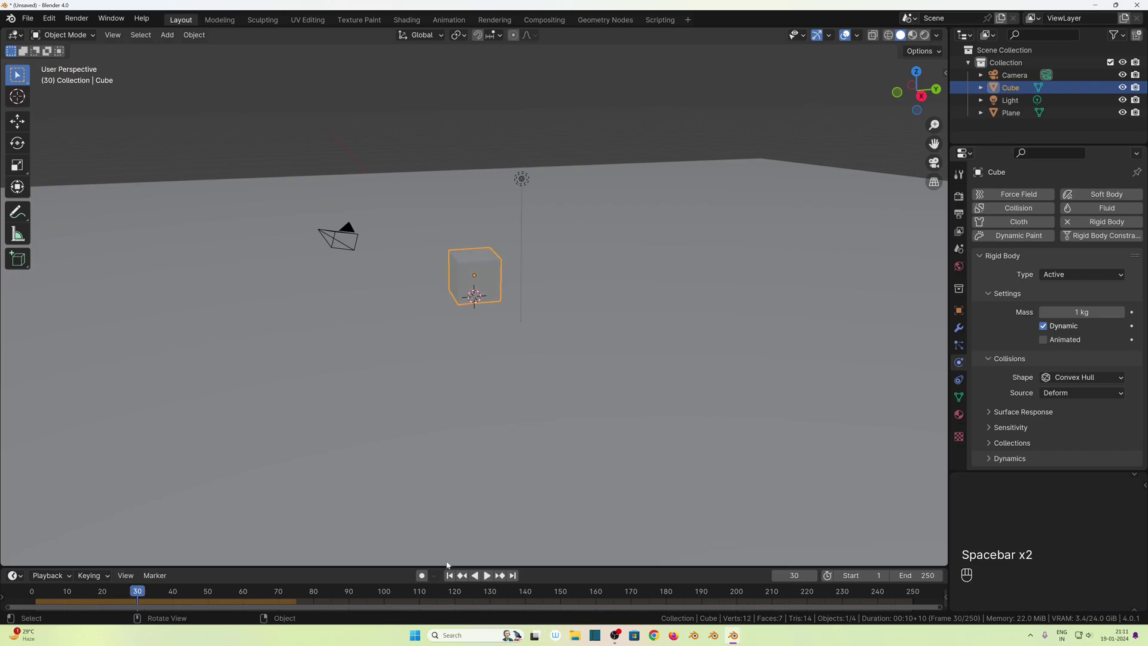
{"action": "left_click", "coordinate": [449, 575]}
Turn off Dynamic for the cube's rigid body, play the simulation and return to frame 1.
{"action": "left_click", "coordinate": [1043, 326]}
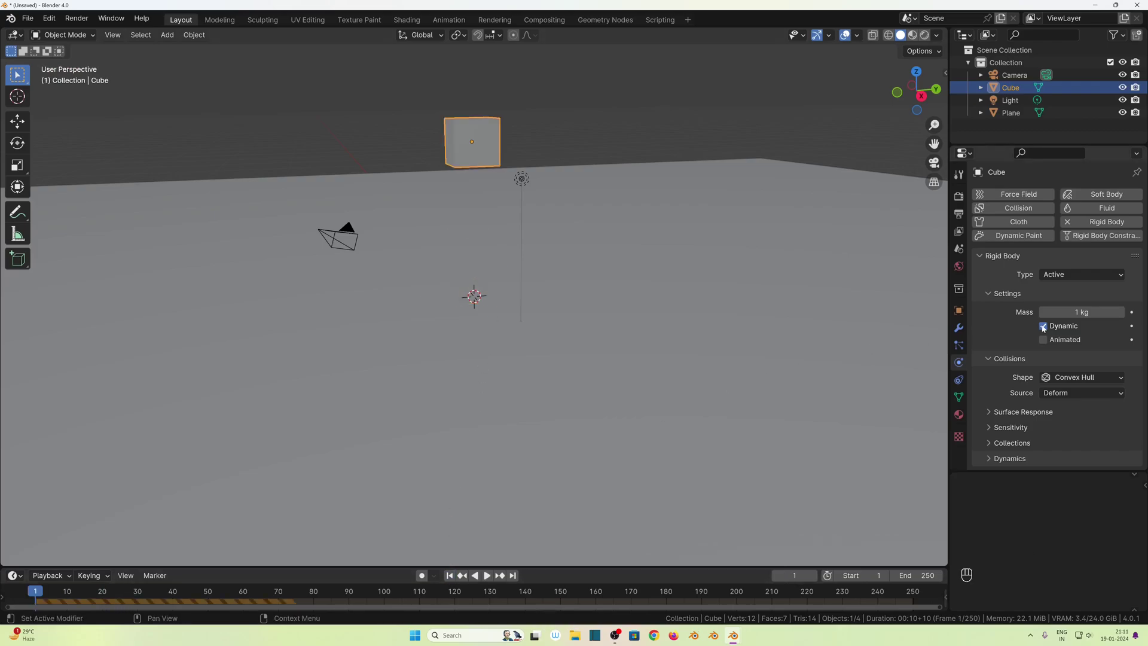
{"action": "key", "text": "space"}
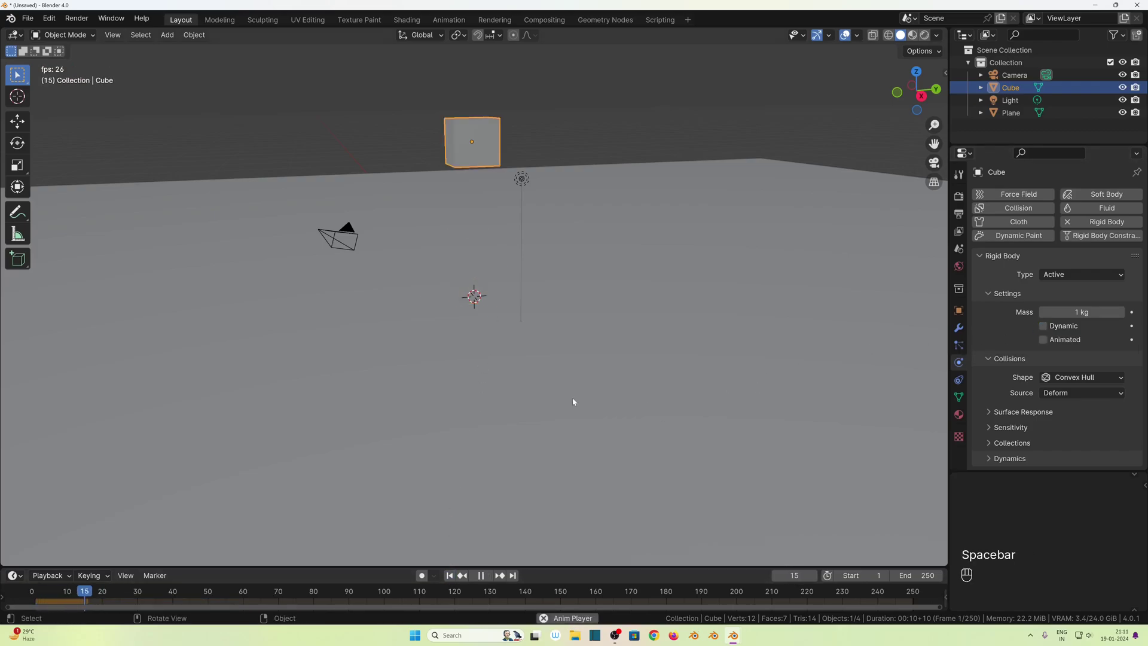
{"action": "key", "text": "space"}
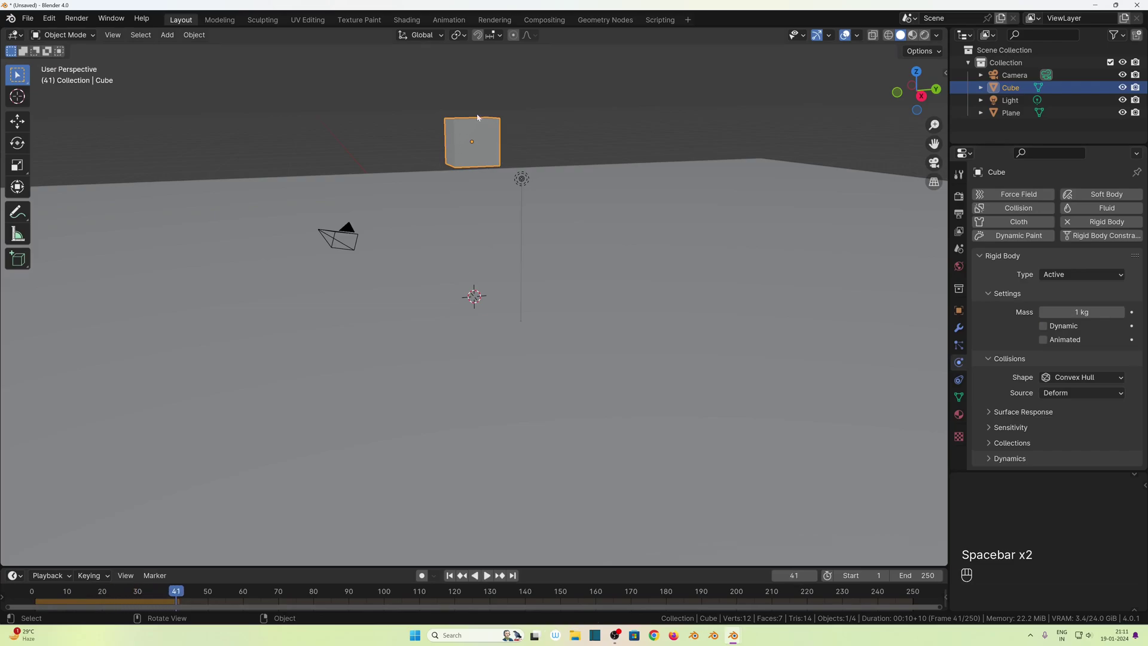
{"action": "left_click", "coordinate": [449, 575]}
Enlarge the timeline area, enable Dynamic for the cube and keyframe it at frame 1.
{"action": "left_click_drag", "start_coordinate": [583, 566], "coordinate": [591, 529]}
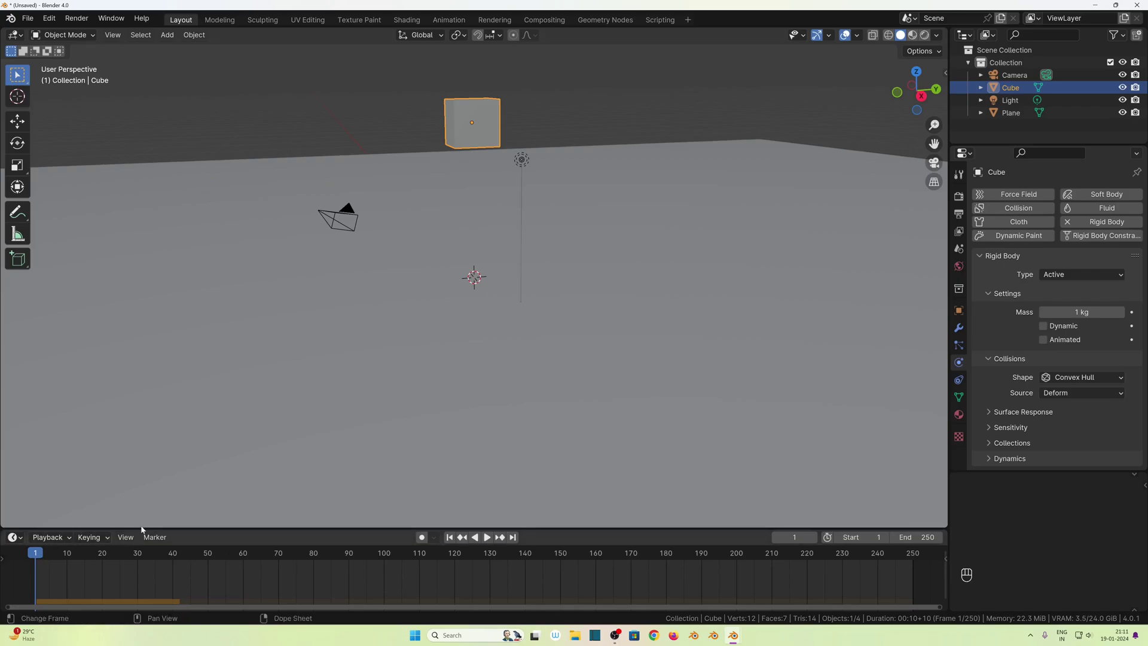
{"action": "left_click", "coordinate": [1043, 325]}
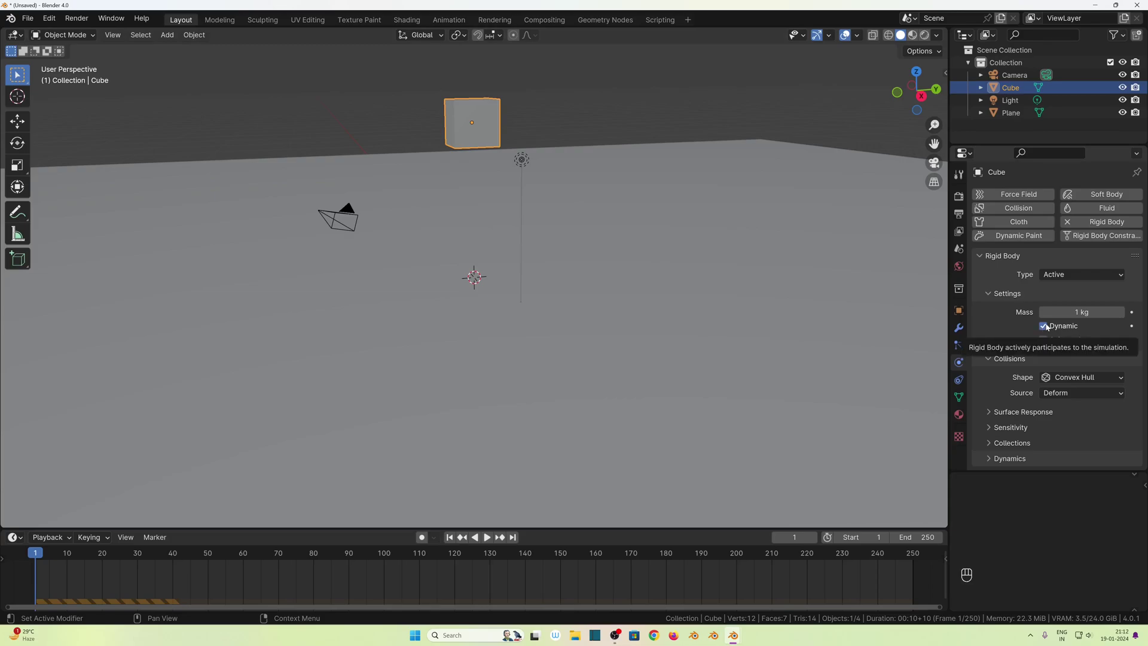
{"action": "key", "text": "i"}
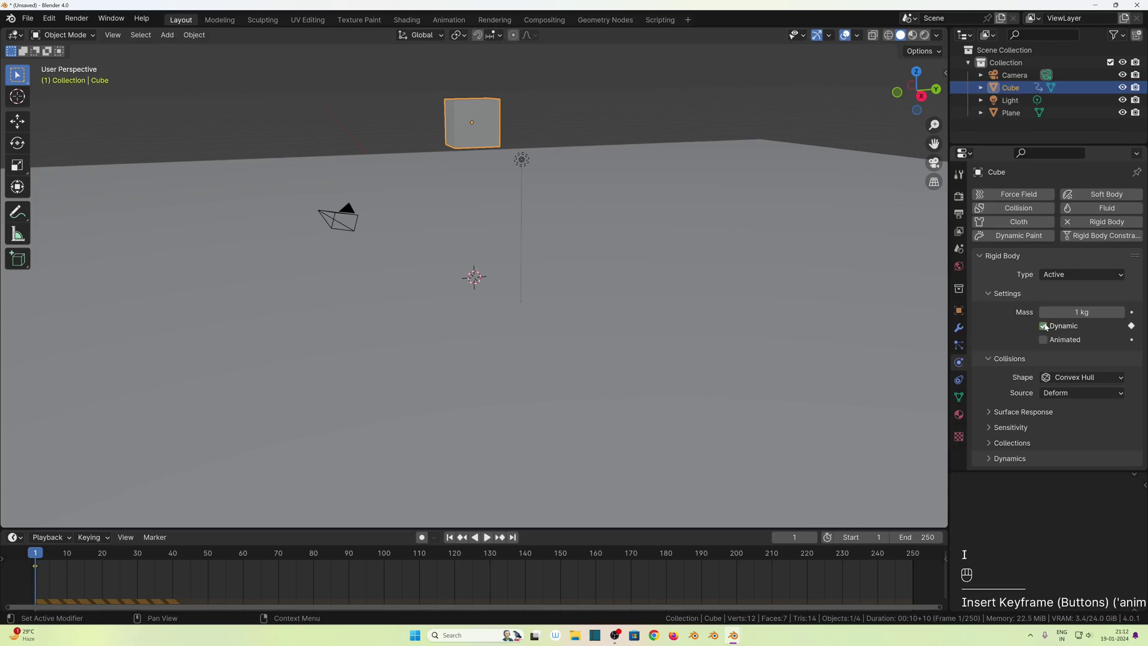
At frame 20, disable Dynamic for the cube's rigid body and insert a keyframe for it.
{"action": "left_click", "coordinate": [105, 553]}
{"action": "key", "text": "Left"}
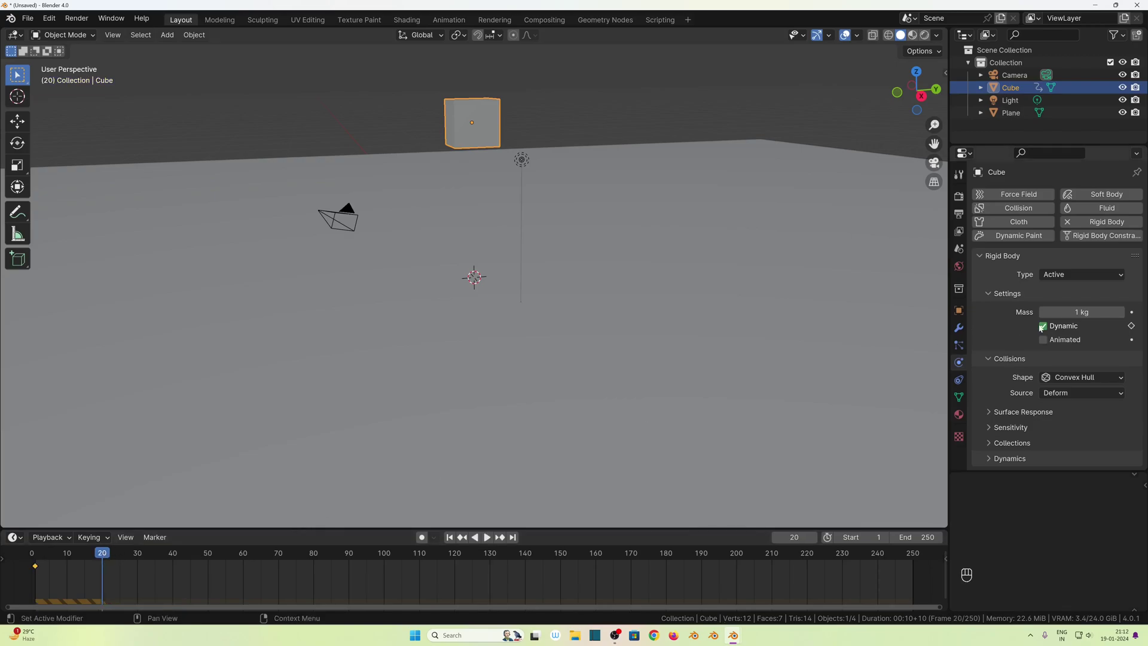
{"action": "left_click", "coordinate": [1044, 326]}
{"action": "key", "text": "i"}
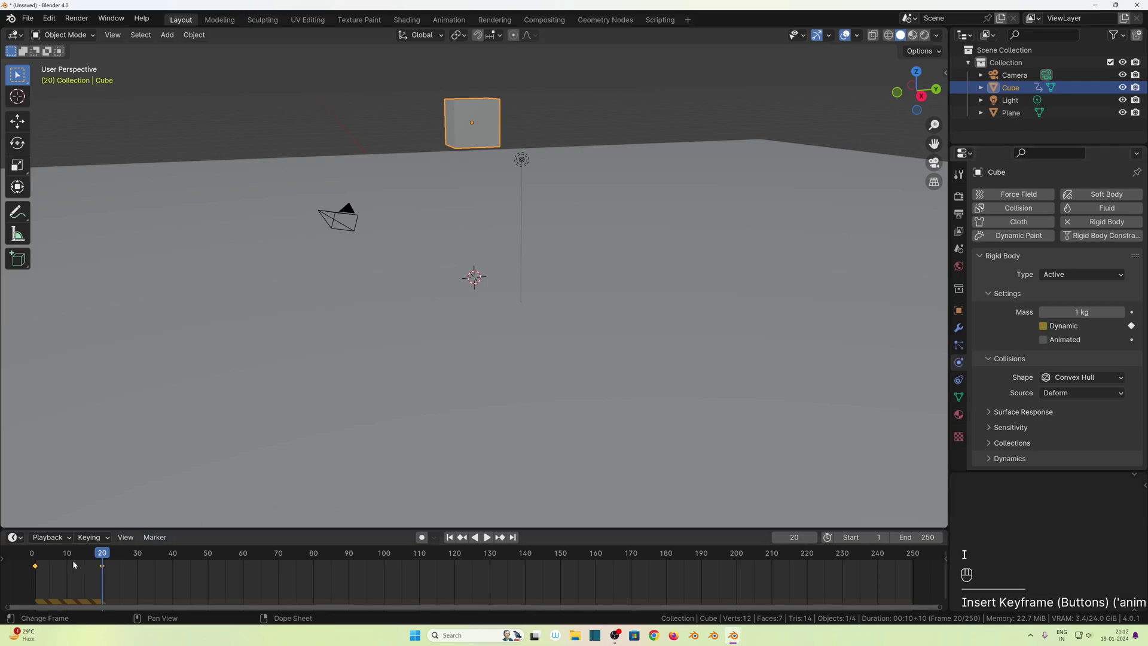
At frame 40, enable Dynamic for the cube's rigid body and insert a keyframe for it.
{"action": "left_click", "coordinate": [137, 556]}
{"action": "left_click", "coordinate": [173, 556]}
{"action": "left_click", "coordinate": [1043, 326]}
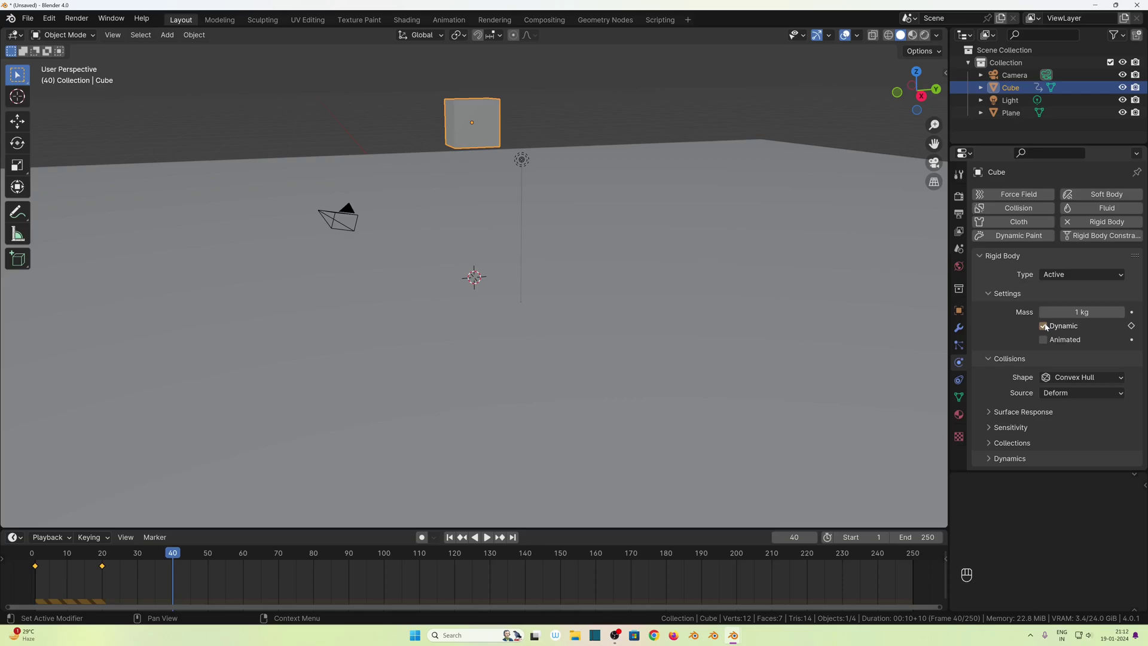
{"action": "key", "text": "i"}
Play the simulation from frame 1 to check the cube's keyframed fall.
{"action": "left_click", "coordinate": [449, 537]}
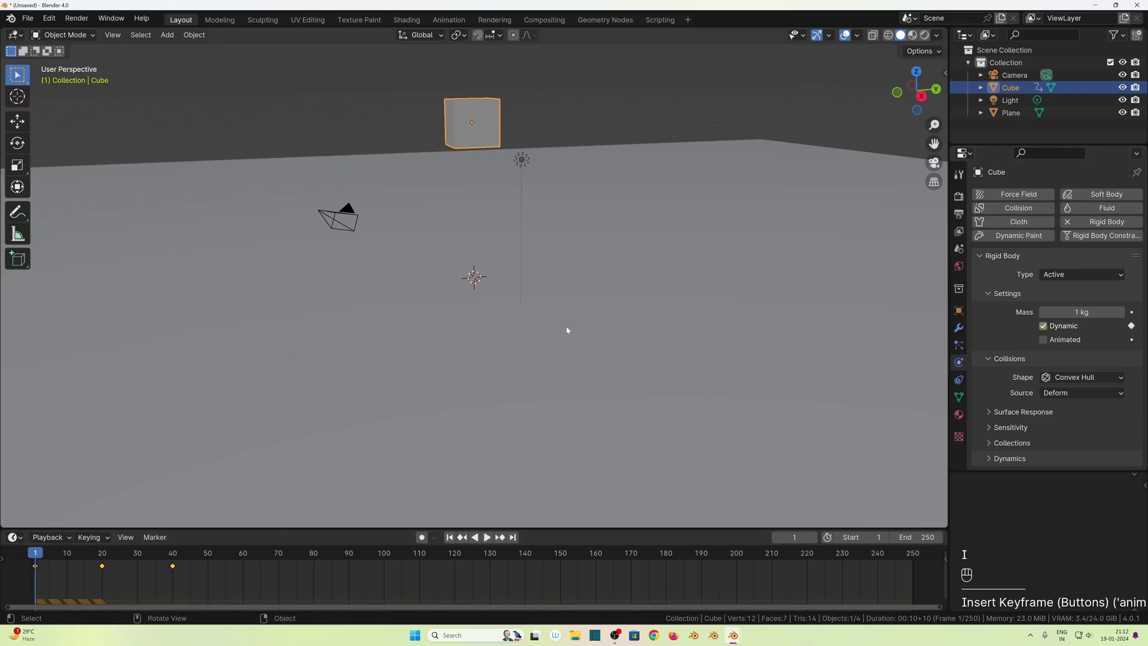
{"action": "key", "text": "space"}
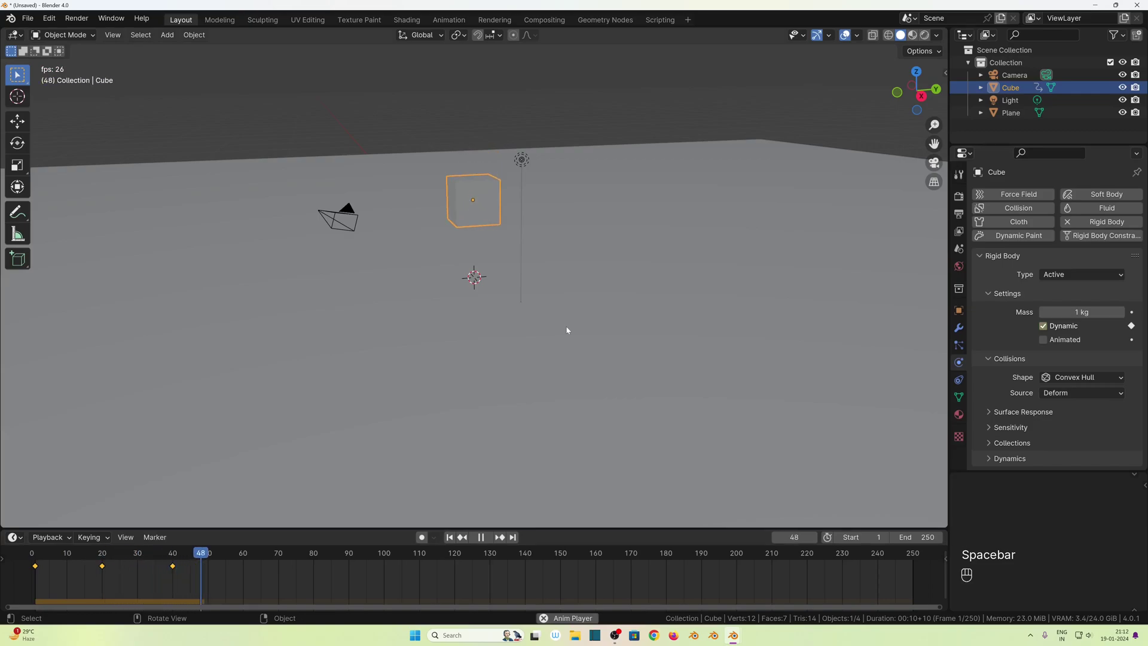
{"action": "key", "text": "space"}
Scrub through the keyframes at frames 20 and 40 to examine the Dynamic state, and return to frame 1.
{"action": "left_click_drag", "start_coordinate": [36, 554], "coordinate": [99, 555]}
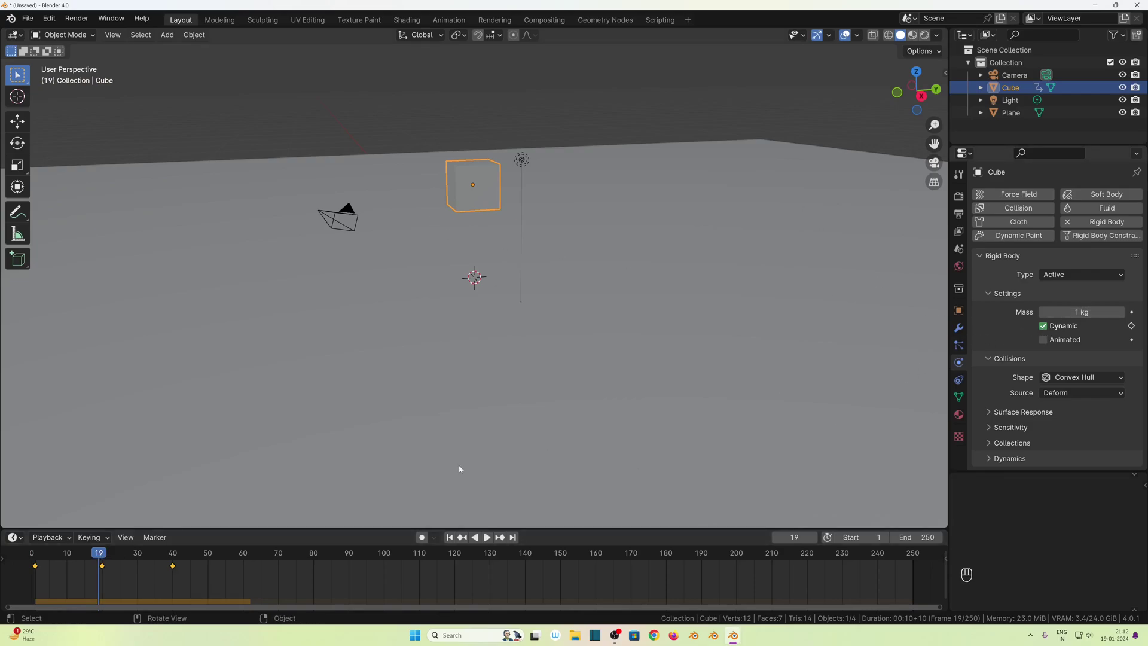
{"action": "left_click", "coordinate": [102, 554]}
{"action": "left_click_drag", "start_coordinate": [102, 554], "coordinate": [171, 554]}
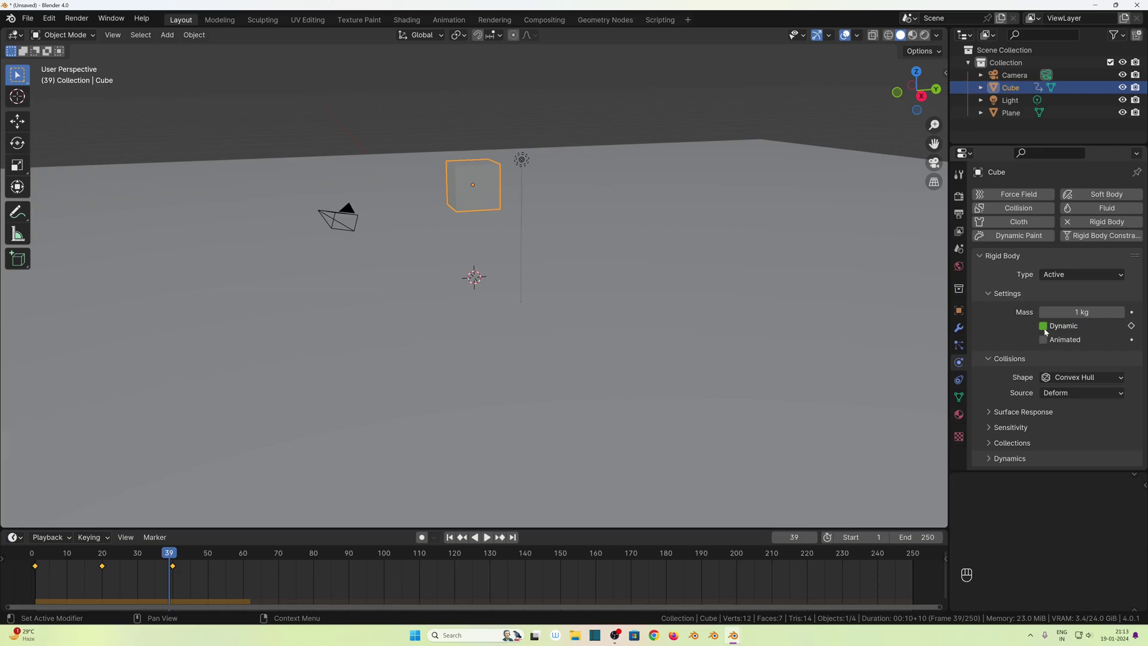
{"action": "left_click", "coordinate": [172, 554]}
{"action": "left_click_drag", "start_coordinate": [173, 556], "coordinate": [838, 556]}
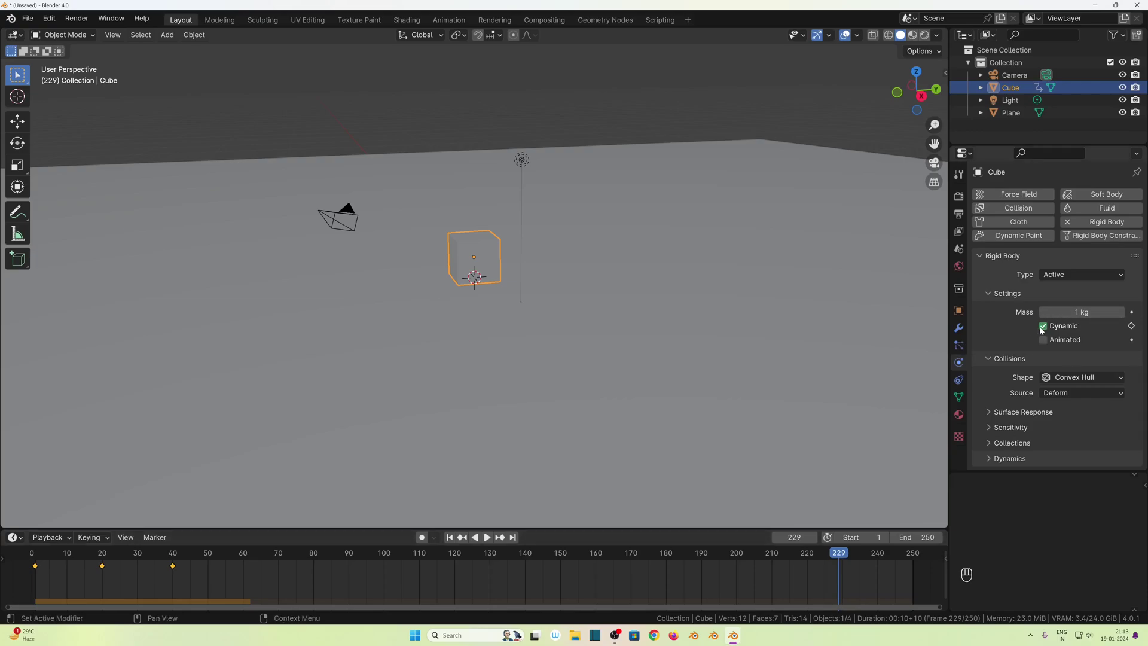
{"action": "key", "text": "shift+Left"}
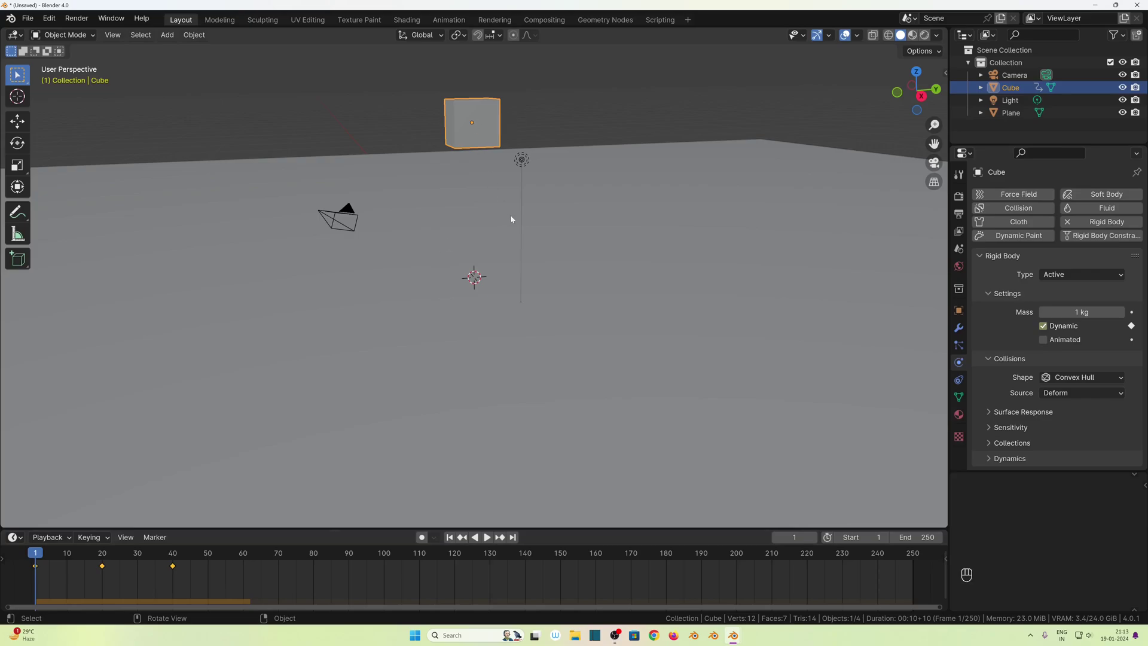
Delete the cube that carries the Dynamic keyframes.
{"action": "middle_click_drag", "start_coordinate": [527, 265], "coordinate": [540, 281]}
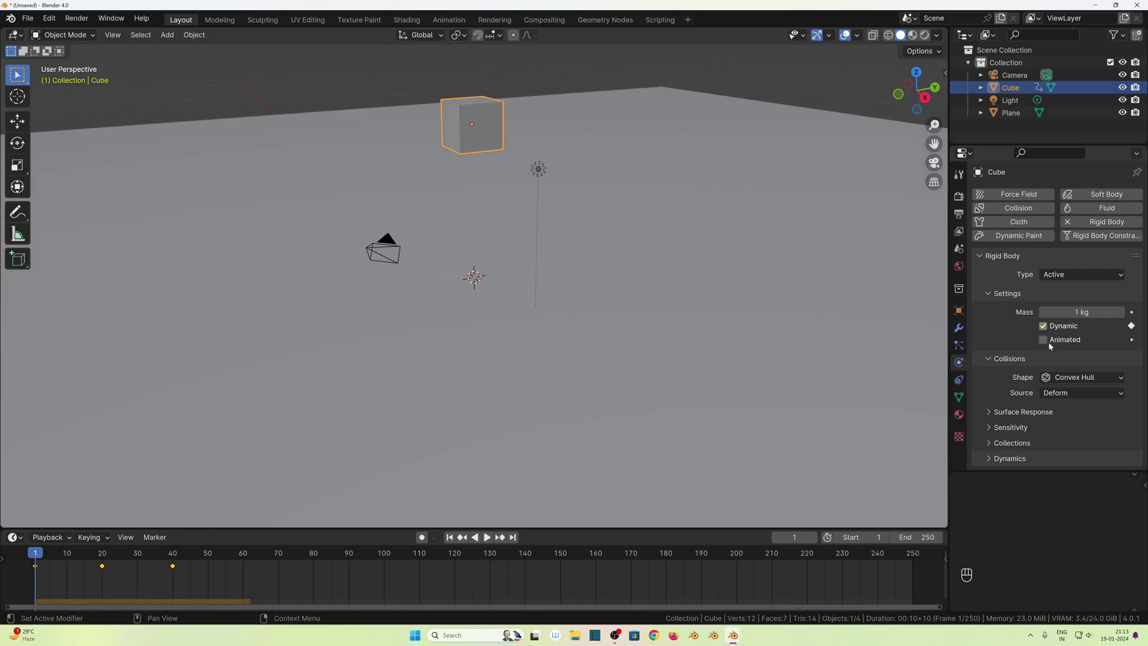
{"action": "left_click", "coordinate": [466, 118]}
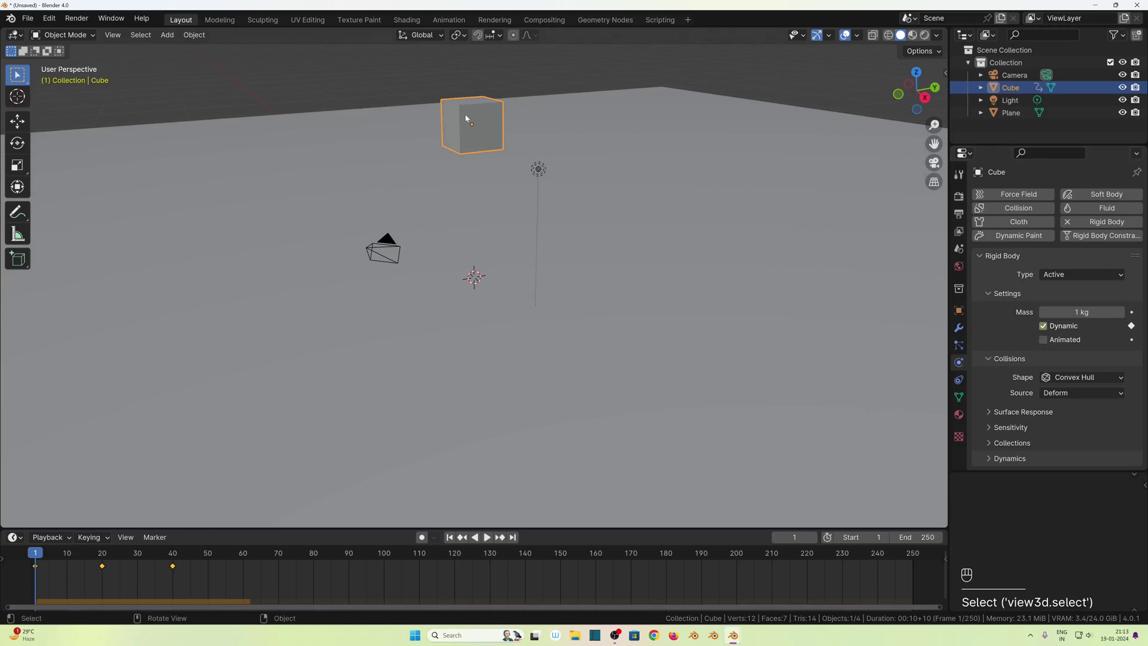
{"action": "key", "text": "Delete"}
Add a new cube mesh and raise it 1.02 m along the Z axis.
{"action": "middle_click_drag", "start_coordinate": [466, 118], "coordinate": [478, 312]}
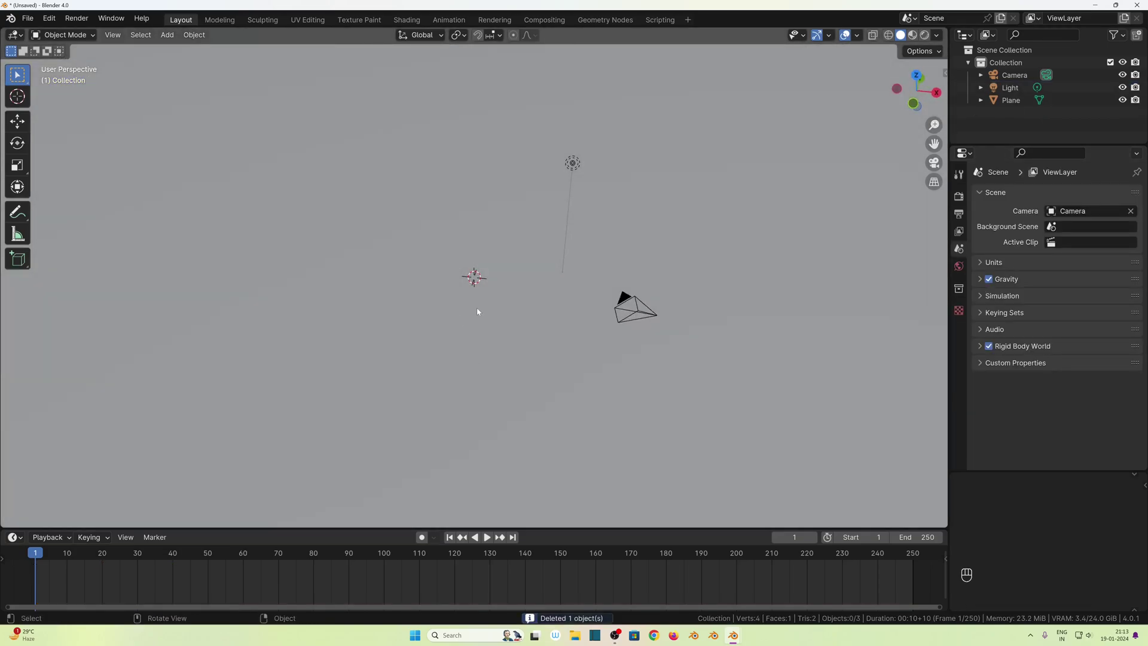
{"action": "key", "text": "shift+a"}
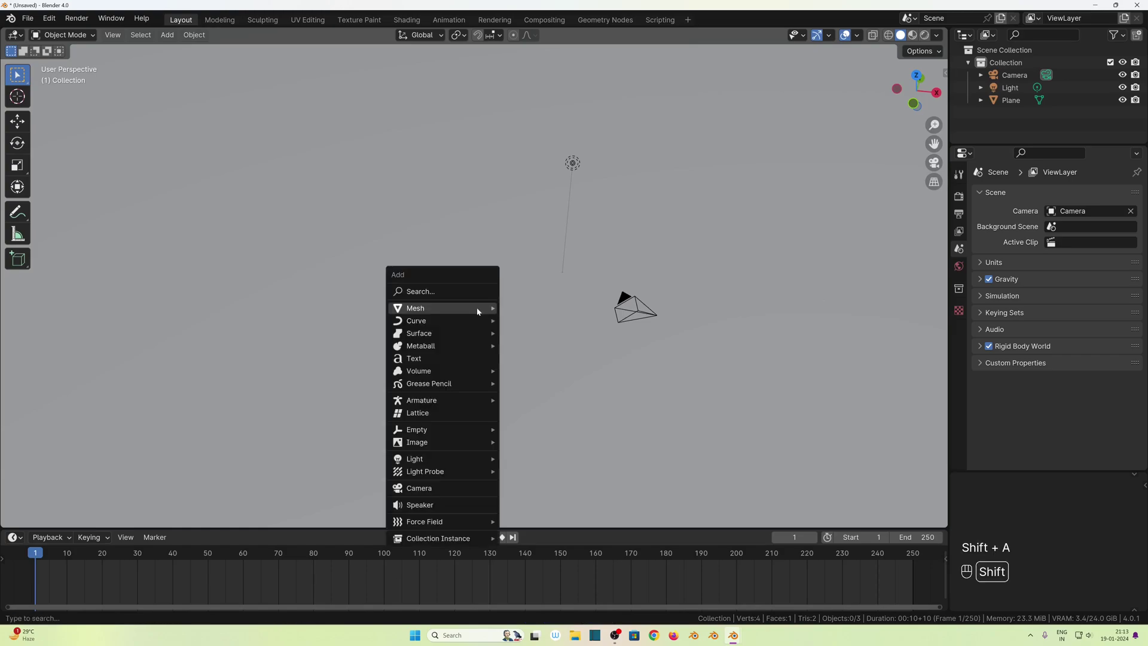
{"action": "mouse_move", "coordinate": [478, 308]}
{"action": "left_click", "coordinate": [541, 321]}
{"action": "key", "text": "g"}
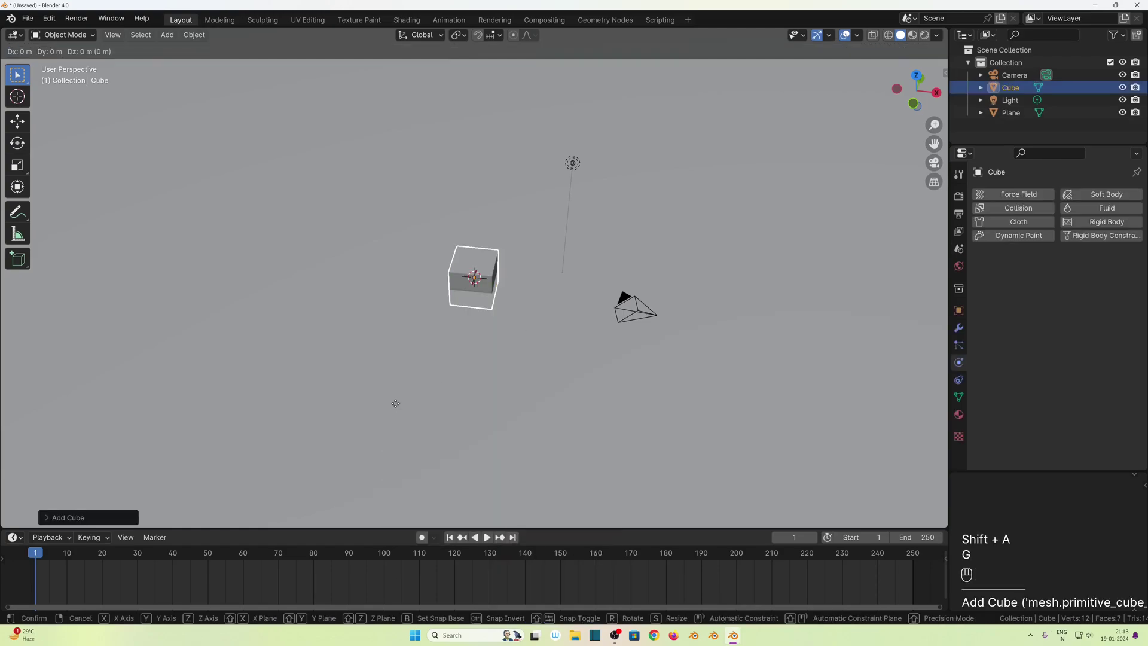
{"action": "type", "text": "z1.0"}
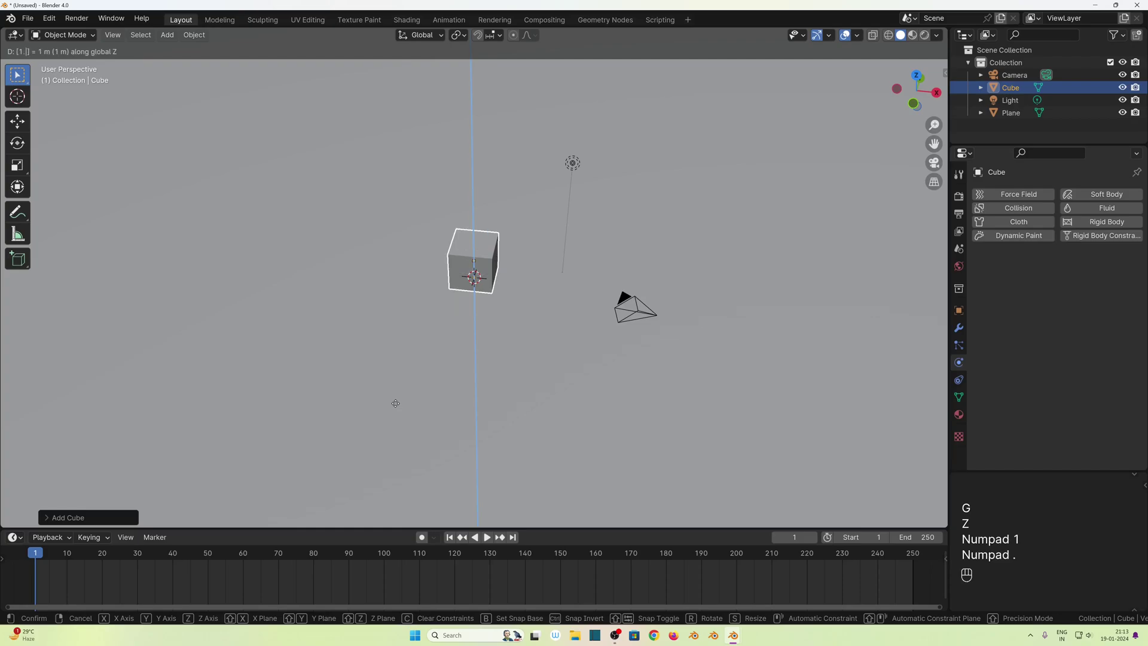
{"action": "type", "text": "2"}
{"action": "key", "text": "KP_Enter"}
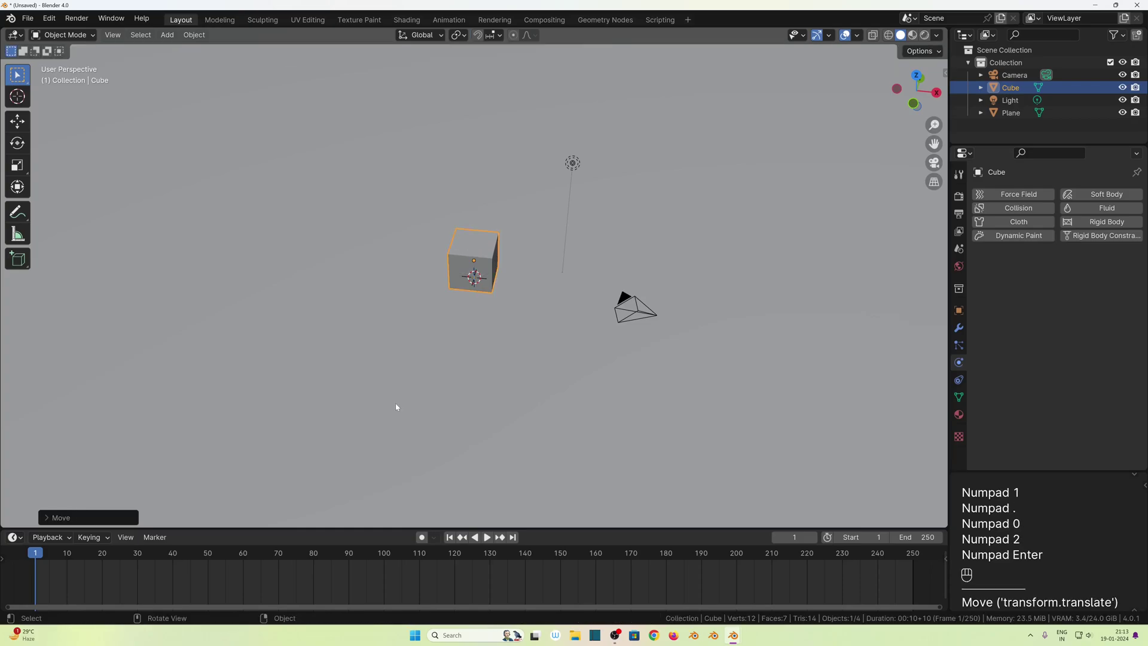
Check the cube's height in front view, and move it along negative X, well away from the origin.
{"action": "key", "text": "KP_1"}
{"action": "scroll", "coordinate": [410, 128], "scroll_direction": "up", "scroll_amount": 10}
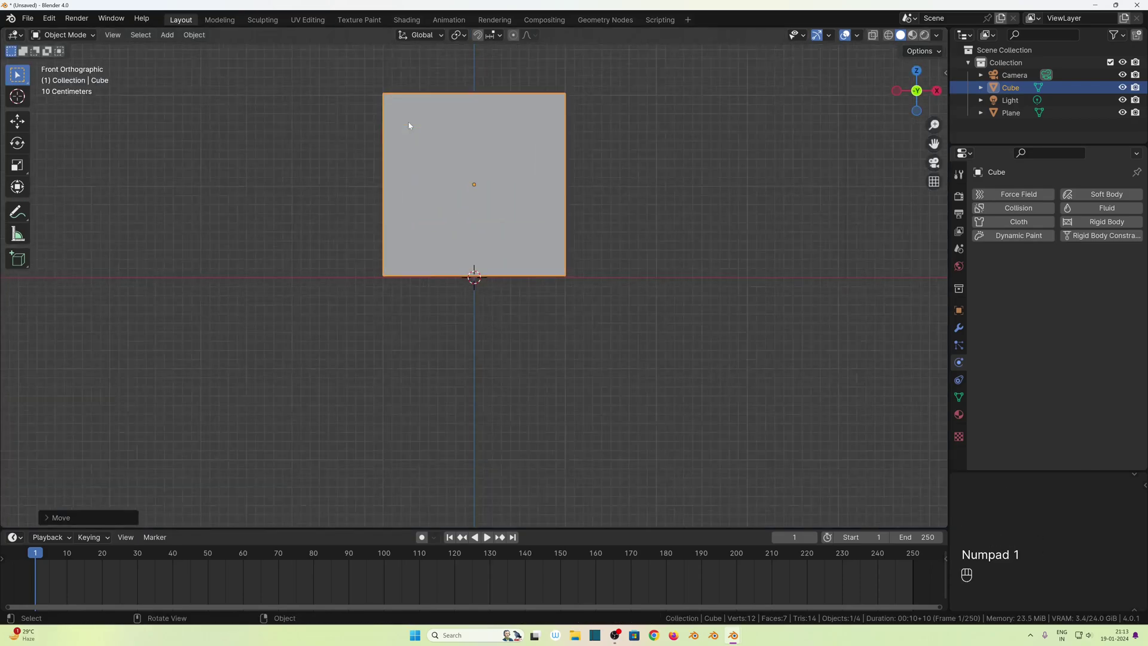
{"action": "middle_click_drag", "start_coordinate": [373, 285], "coordinate": [527, 350]}
{"action": "scroll", "coordinate": [545, 277], "scroll_direction": "down", "scroll_amount": 8}
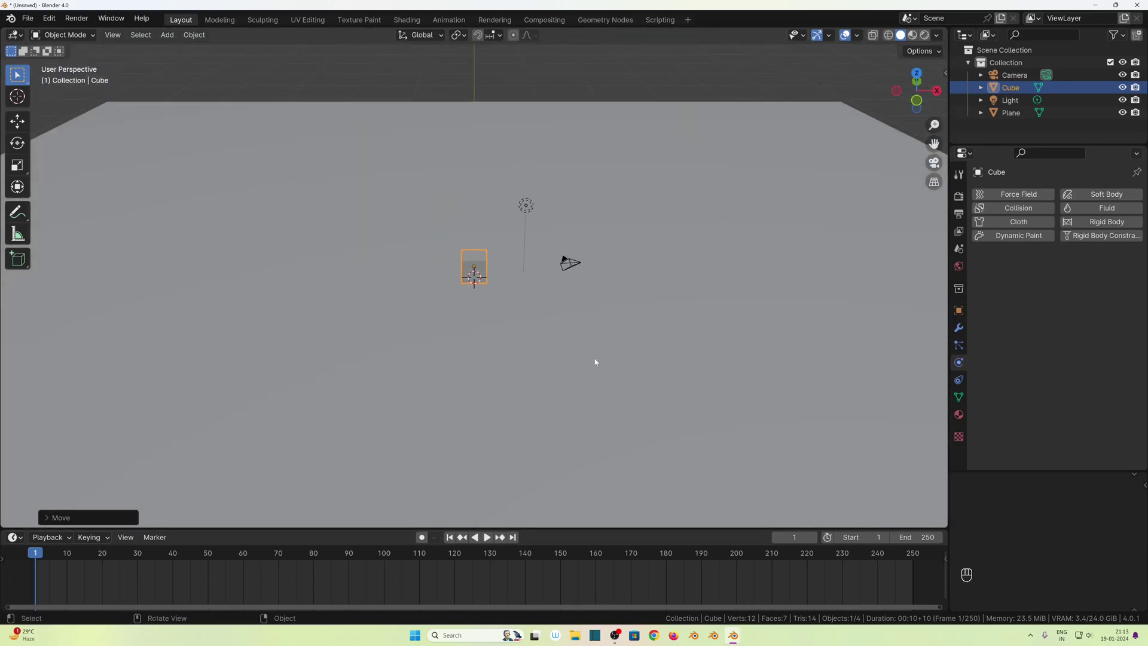
{"action": "key", "text": "g"}
{"action": "key", "text": "x"}
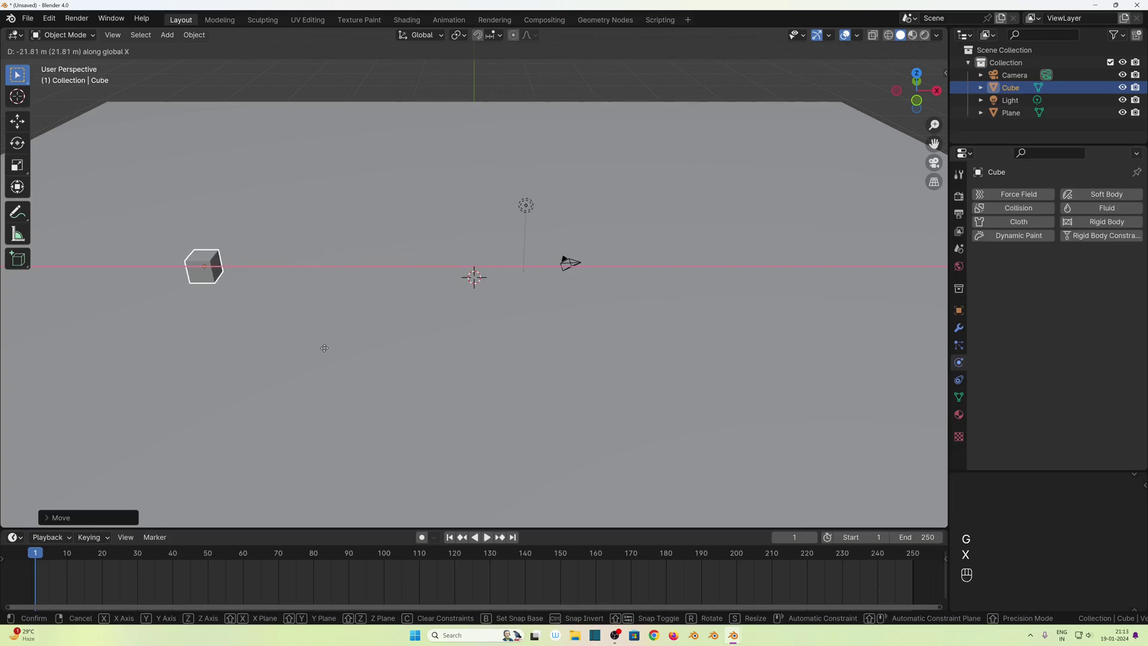
{"action": "left_click", "coordinate": [292, 345]}
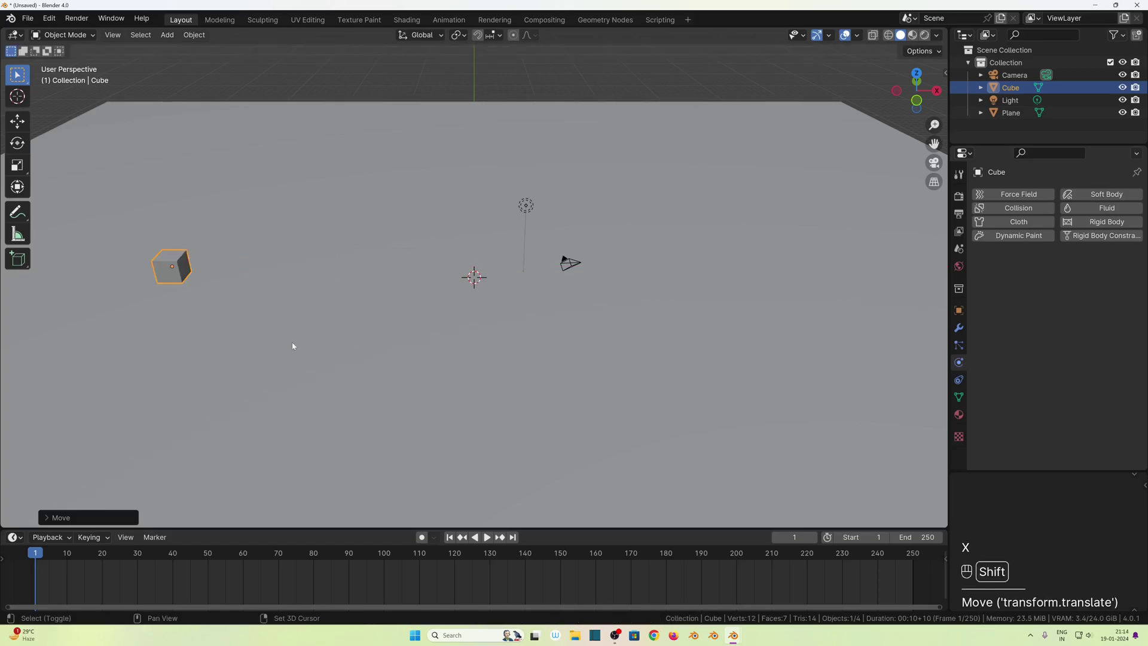
Duplicate the cube along the X axis and place the copy just past the origin.
{"action": "key", "text": "shift+d"}
{"action": "key", "text": "x"}
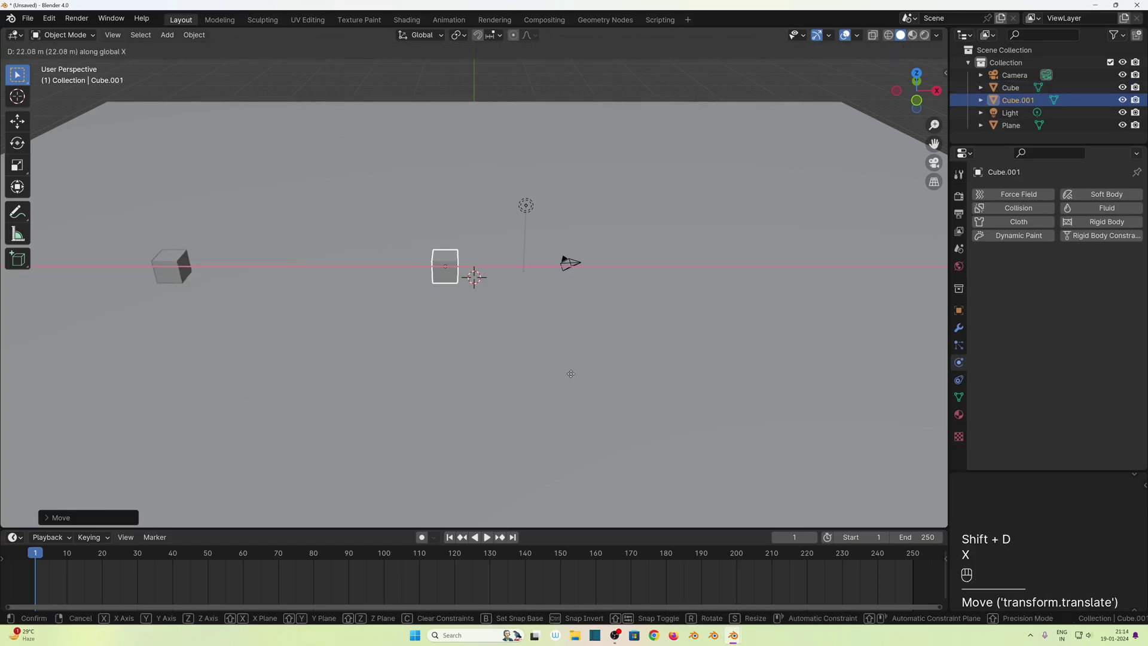
{"action": "left_click", "coordinate": [615, 374]}
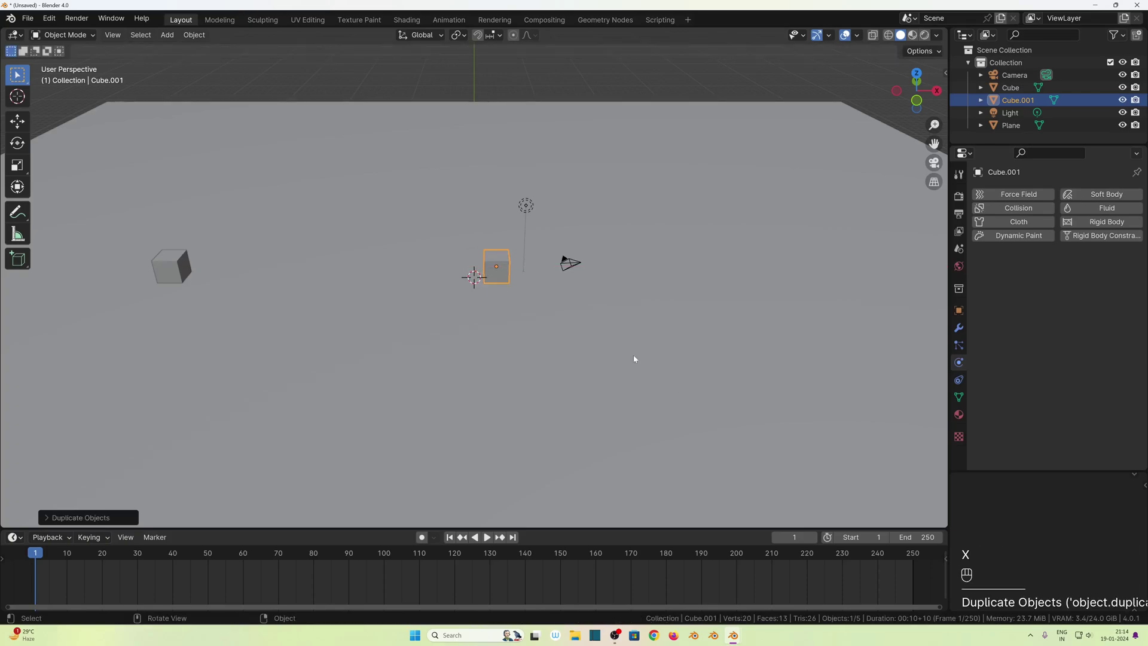
Add a rigid body to both the original cube and its duplicate.
{"action": "left_click", "coordinate": [171, 266]}
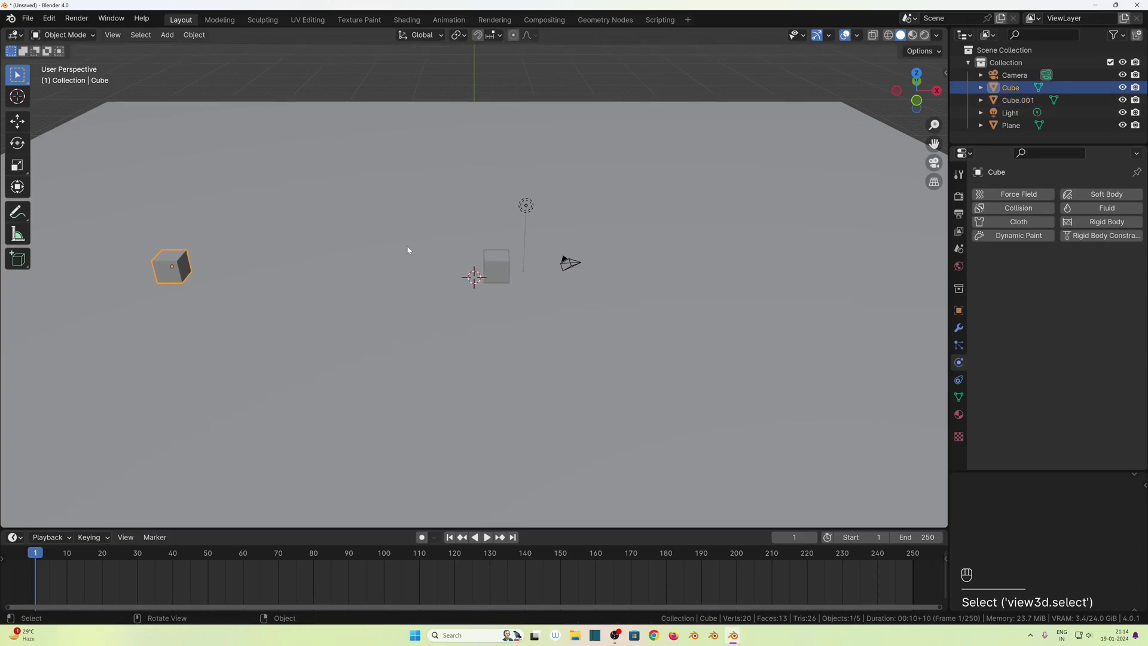
{"action": "left_click", "coordinate": [1096, 223]}
{"action": "left_click", "coordinate": [504, 274]}
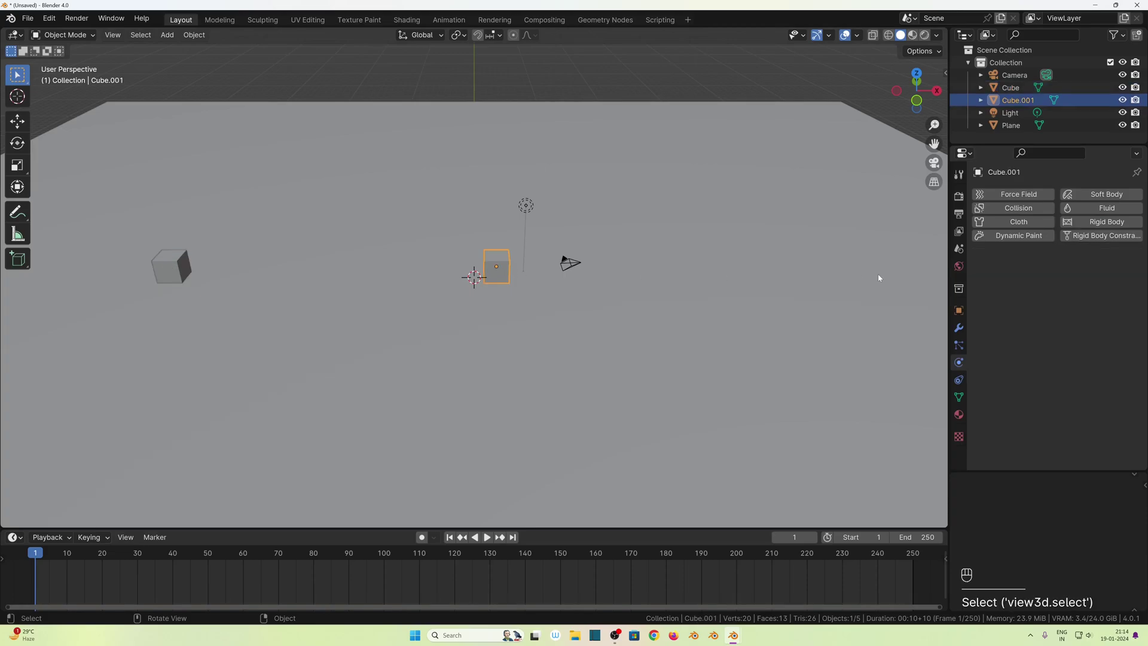
{"action": "left_click", "coordinate": [1100, 222]}
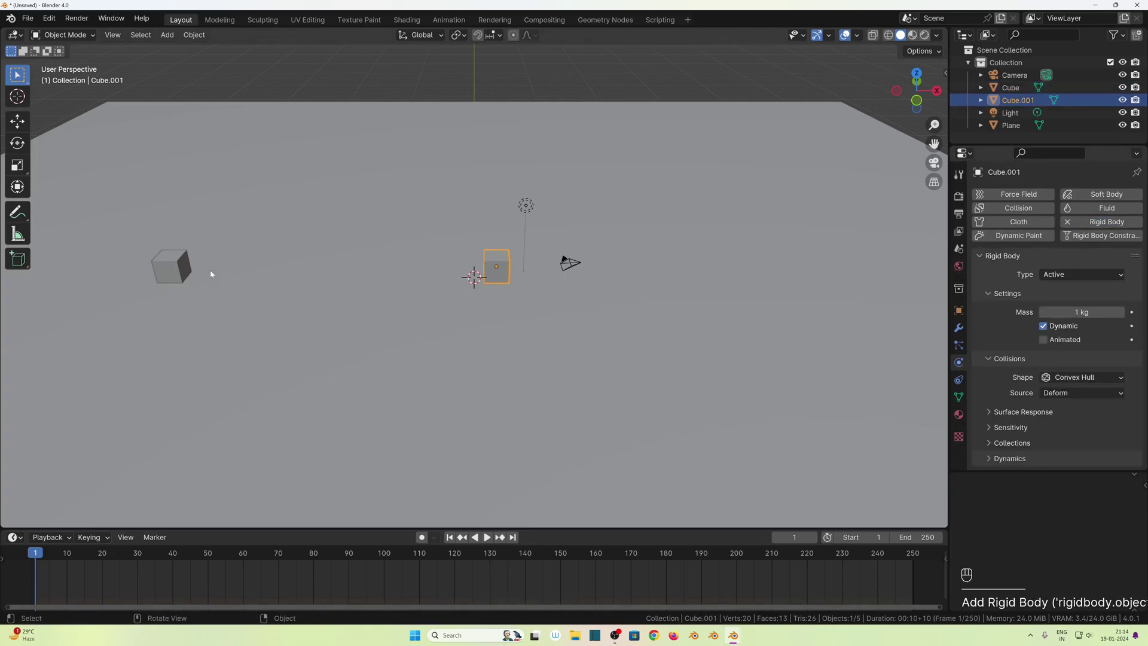
Insert a Location keyframe for the original cube at frame 1.
{"action": "left_click", "coordinate": [171, 275]}
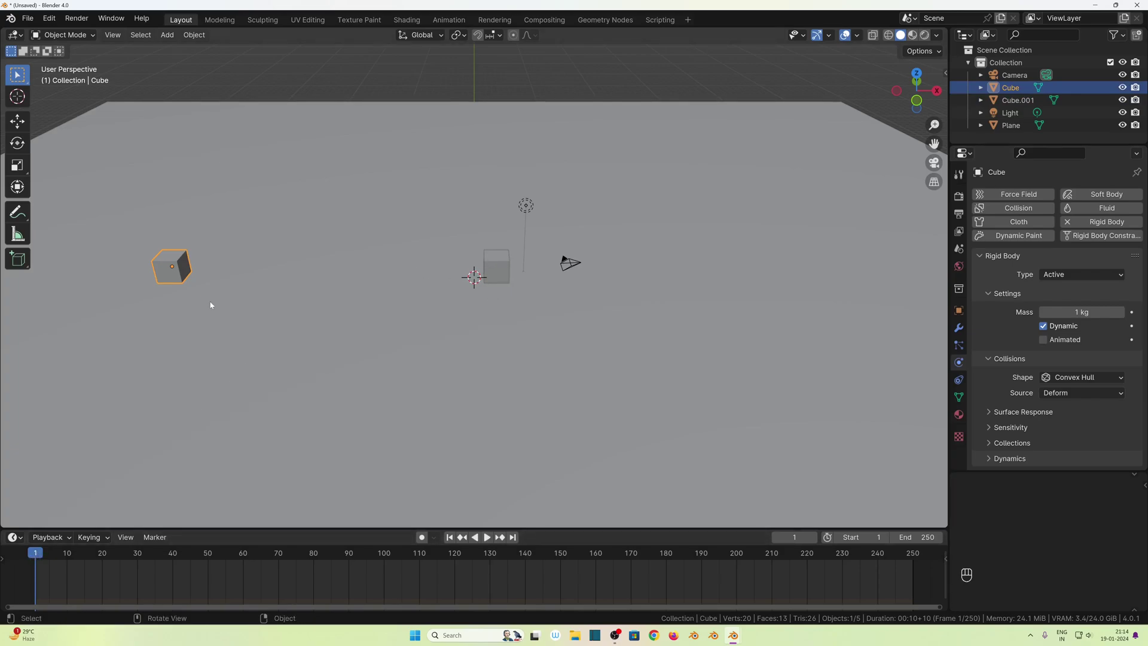
{"action": "left_click", "coordinate": [157, 261]}
{"action": "key", "text": "i"}
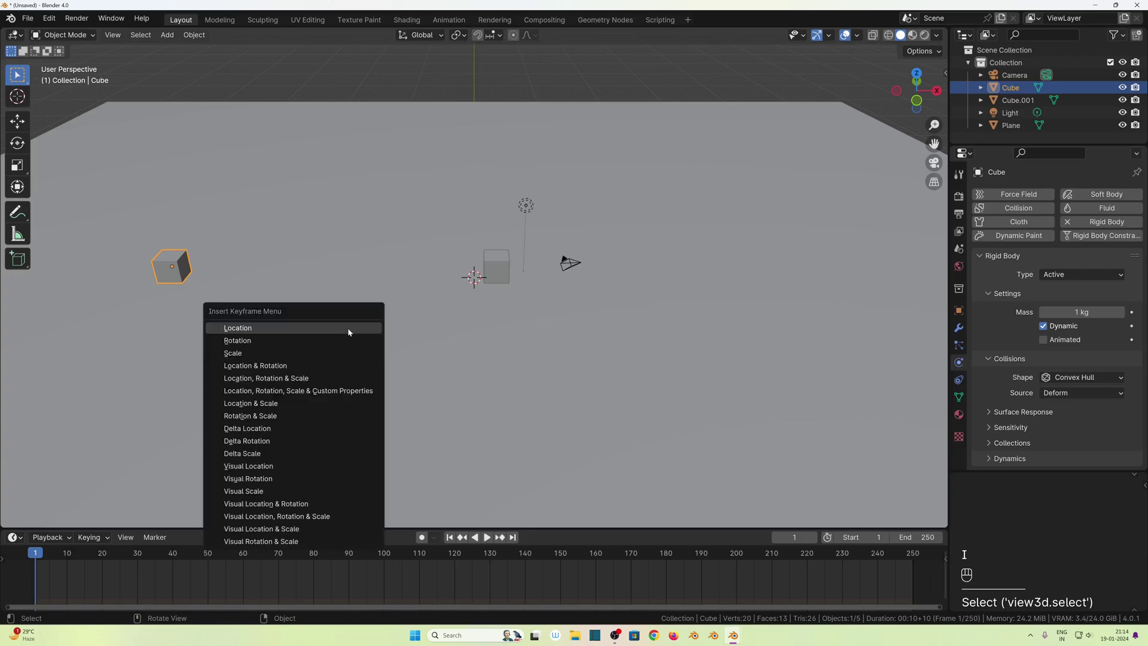
{"action": "left_click", "coordinate": [290, 329]}
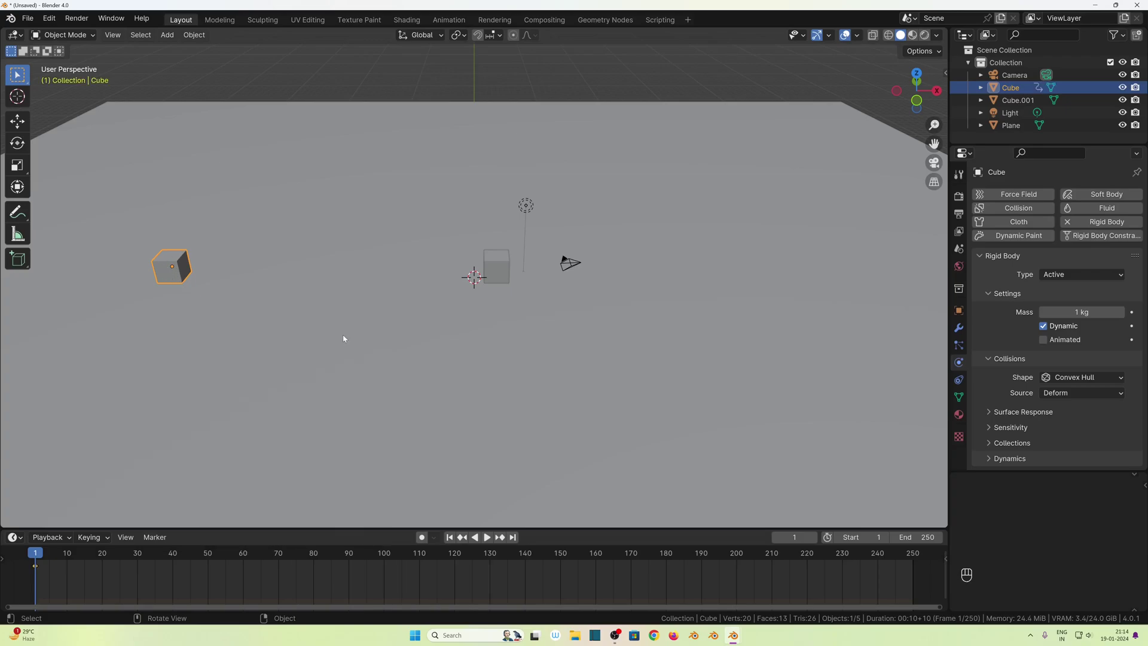
At frame 30, move the original cube along X until it slightly overlaps the duplicate cube.
{"action": "left_click", "coordinate": [138, 554]}
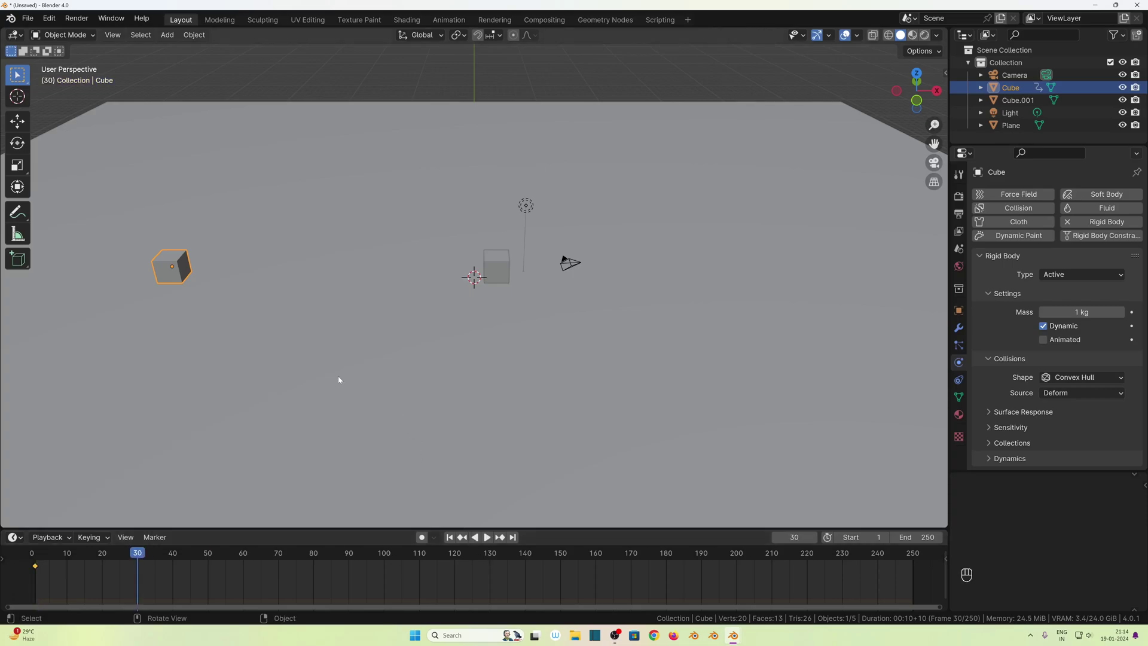
{"action": "key", "text": "g"}
{"action": "key", "text": "x"}
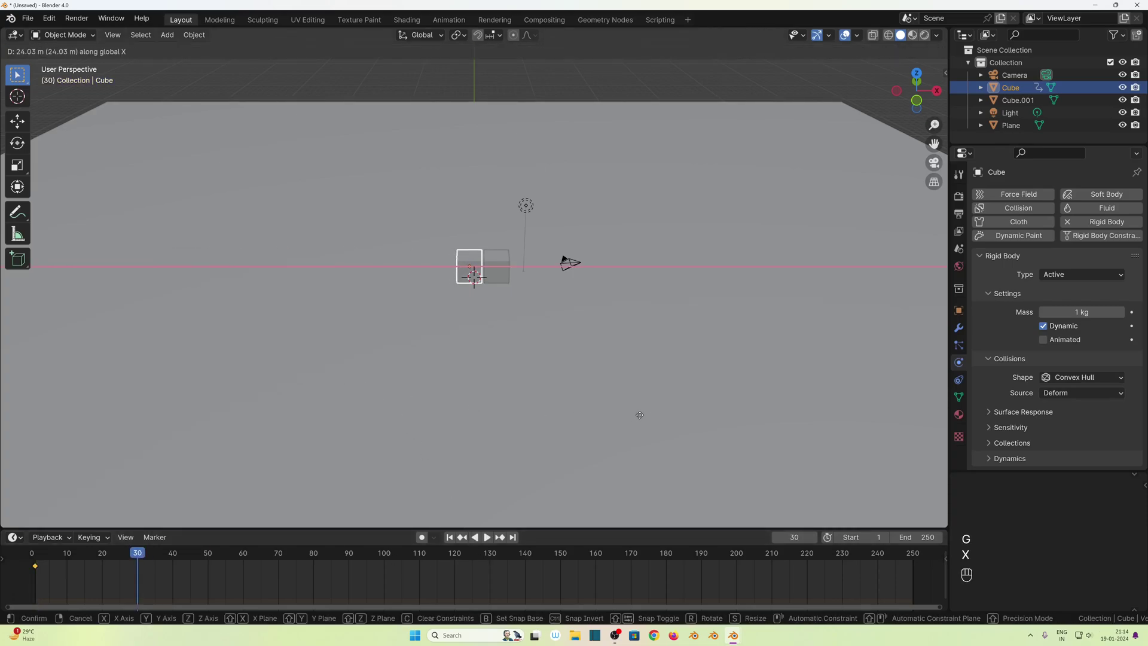
{"action": "left_click", "coordinate": [648, 419]}
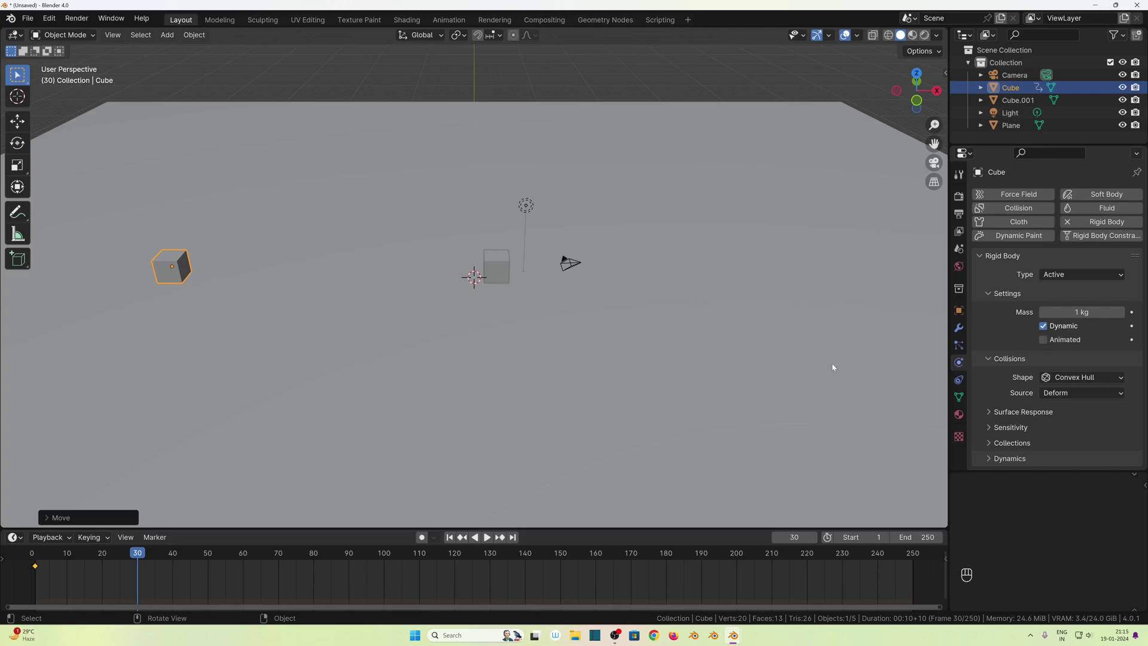
Enable Animated for the original cube's rigid body and insert a Location keyframe at frame 30.
{"action": "left_click", "coordinate": [1044, 340]}
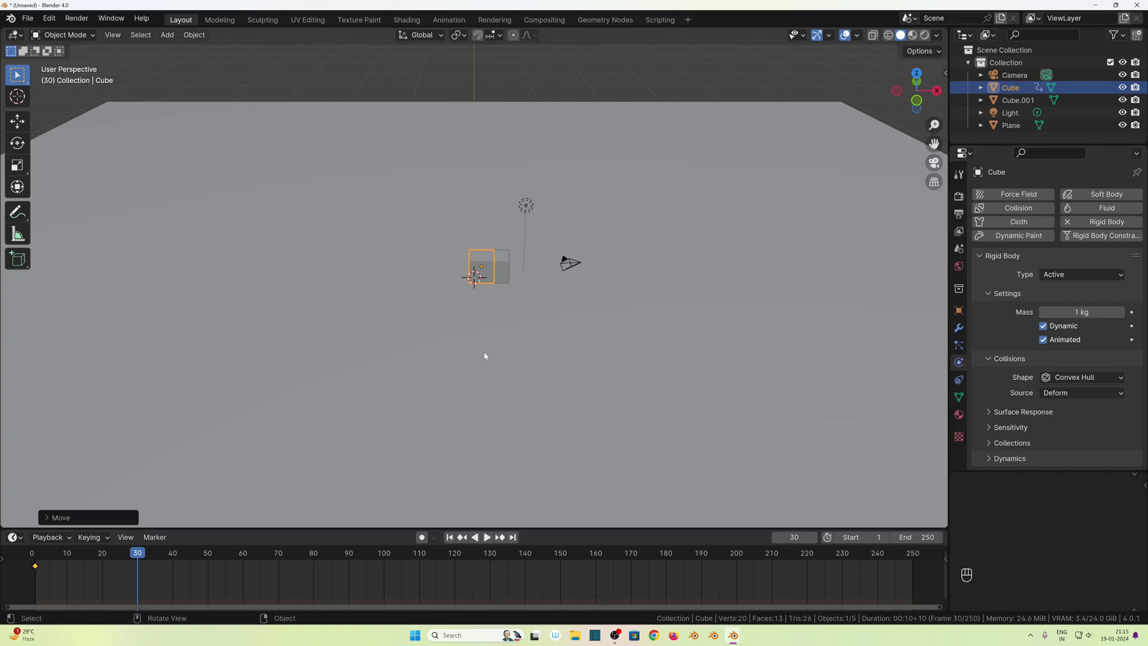
{"action": "key", "text": "i"}
{"action": "left_click", "coordinate": [448, 358]}
Play the simulation from frame 1 to check how the animated cube hits the duplicate, and return to frame 1.
{"action": "left_click", "coordinate": [450, 537]}
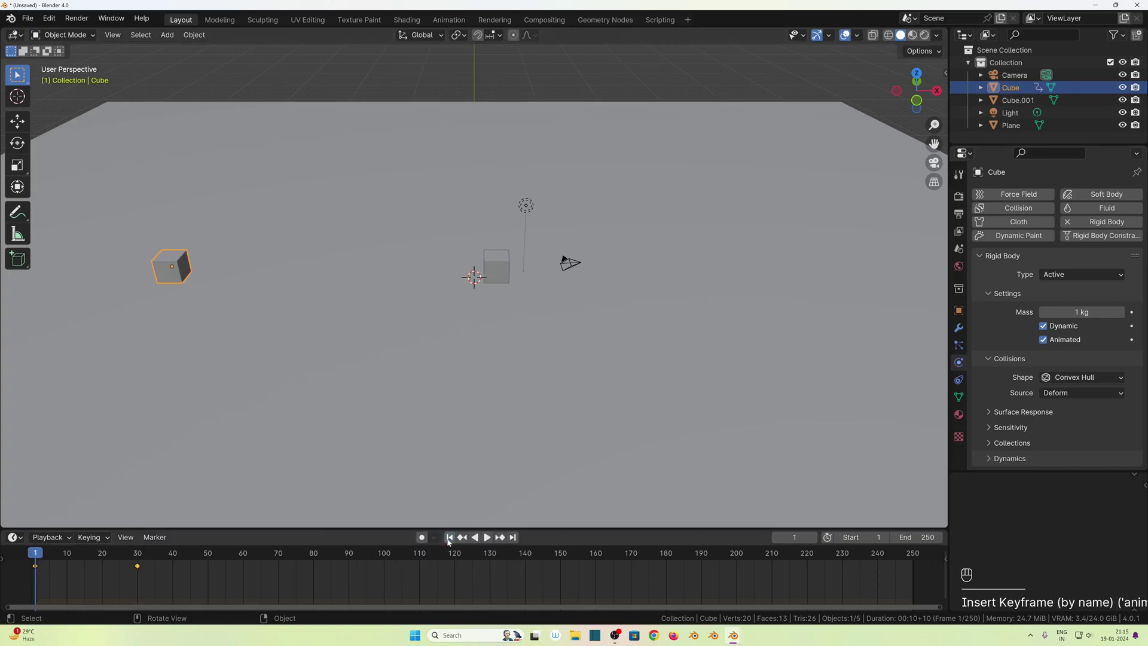
{"action": "key", "text": "space"}
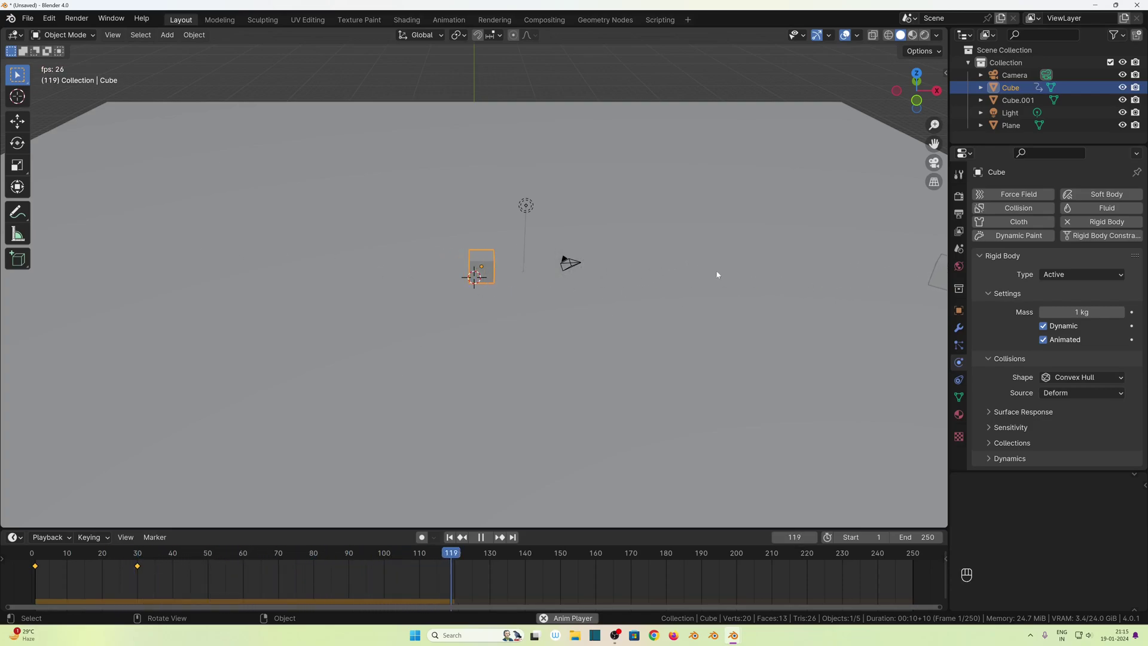
{"action": "key", "text": "space"}
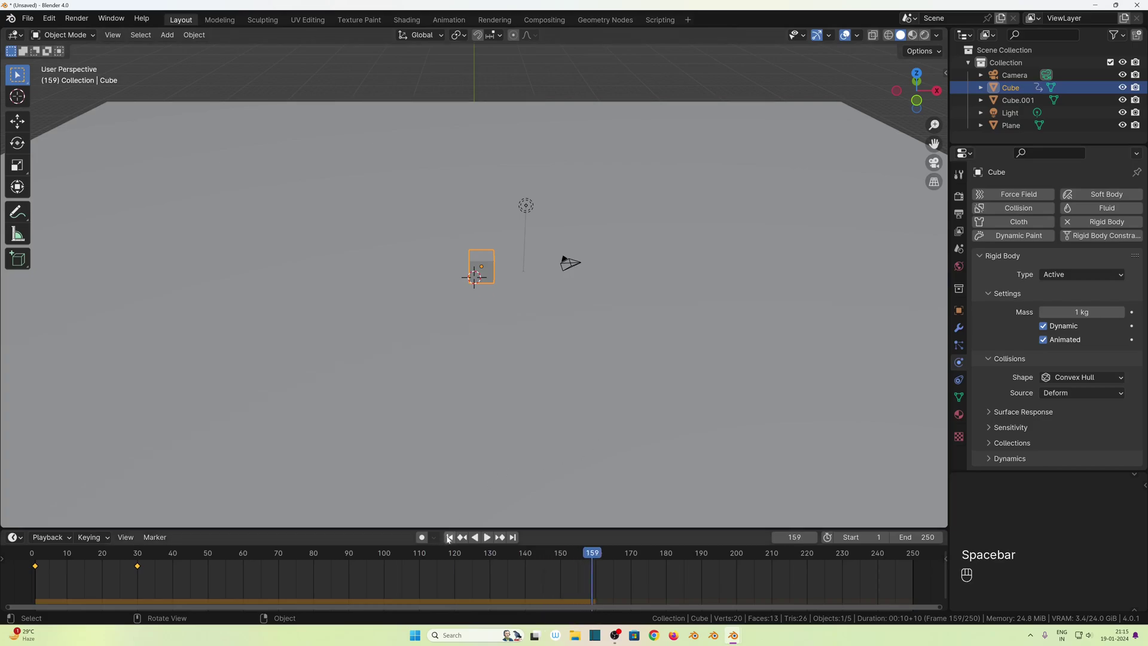
{"action": "key", "text": "shift+Left"}
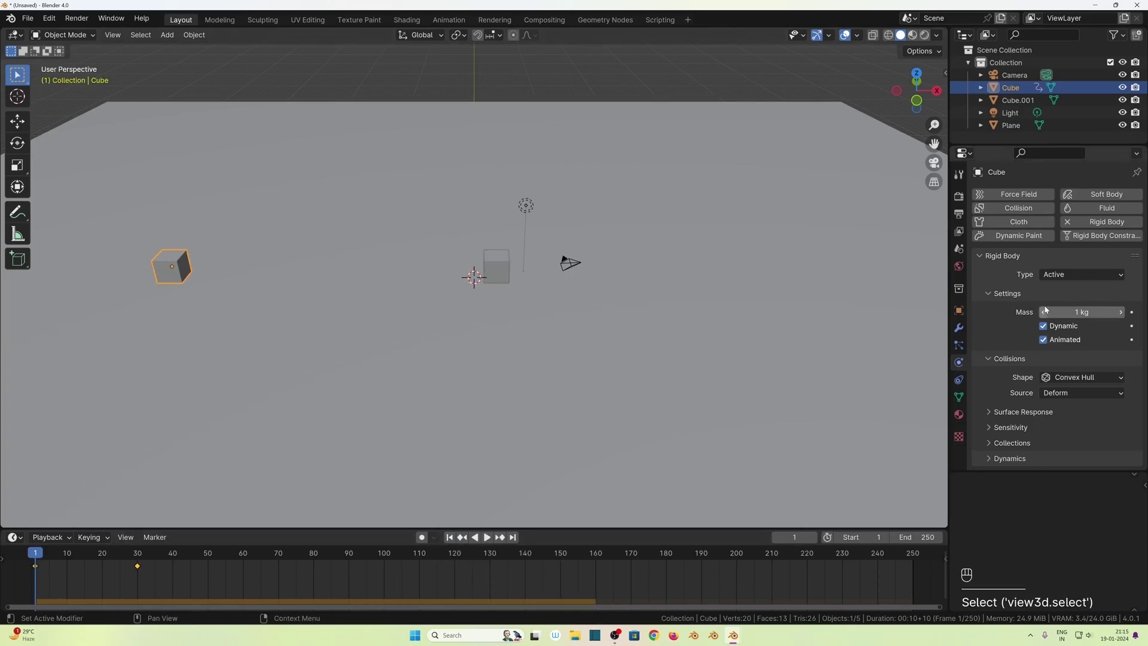
Set the duplicate cube's rigid body mass to 100 kg.
{"action": "left_click", "coordinate": [496, 268]}
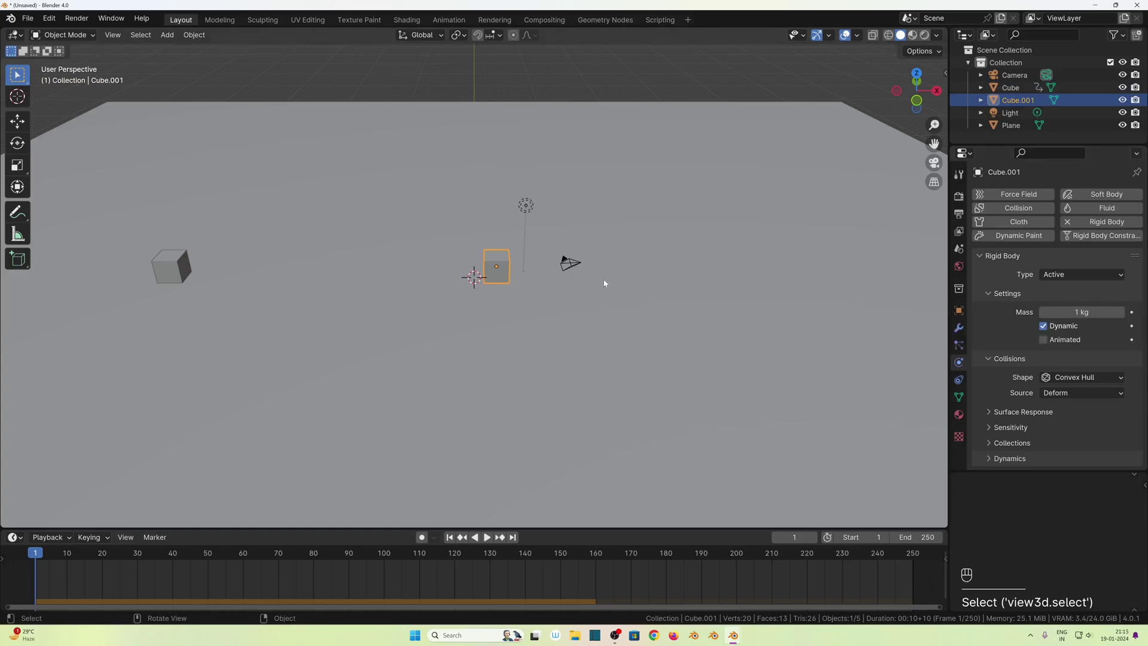
{"action": "left_click", "coordinate": [1081, 312]}
{"action": "type", "text": "100"}
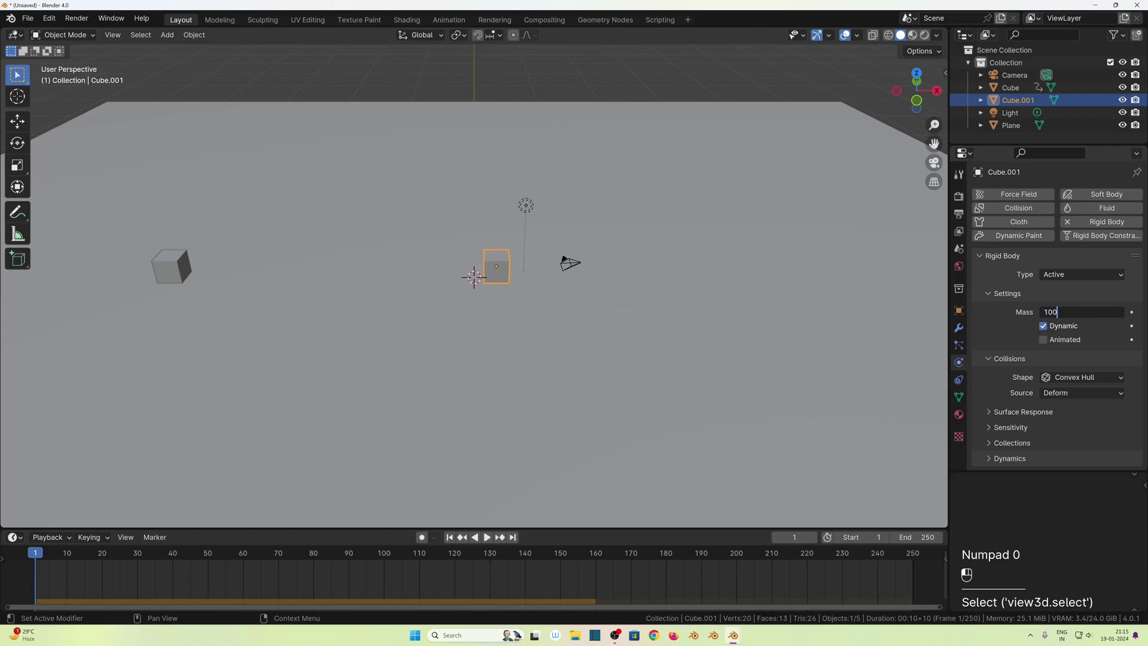
{"action": "key", "text": "Return"}
Play the collision with the heavier cube, scrub from the start to frame 30, and return to frame 1.
{"action": "key", "text": "space"}
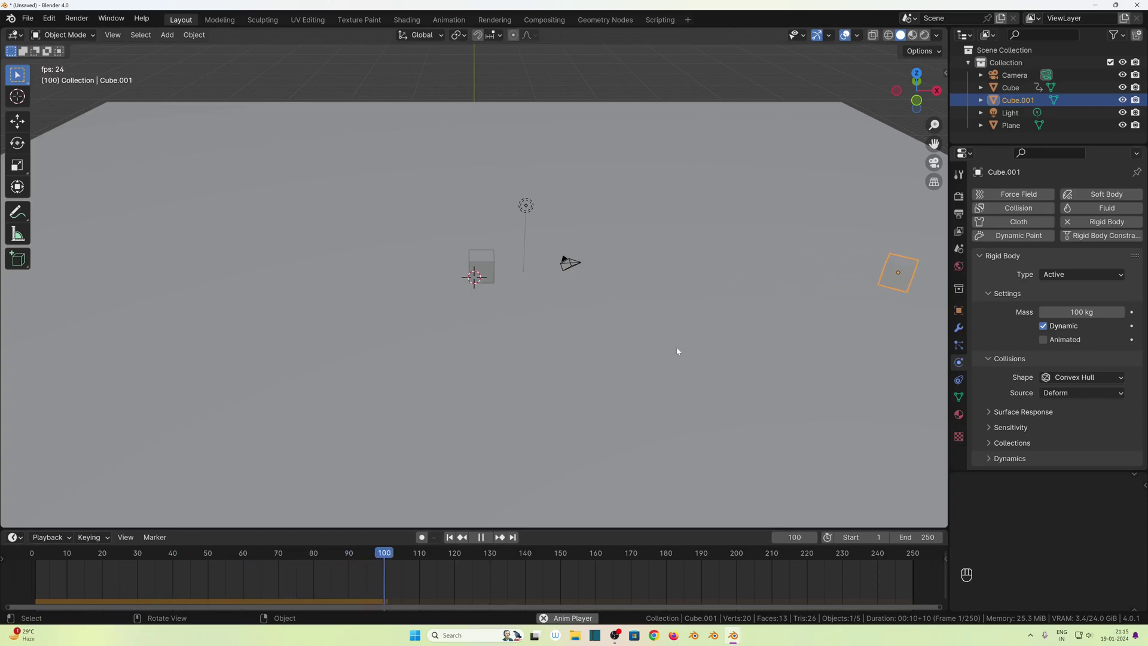
{"action": "key", "text": "space"}
{"action": "left_click", "coordinate": [449, 537]}
{"action": "left_click_drag", "start_coordinate": [43, 551], "coordinate": [137, 554]}
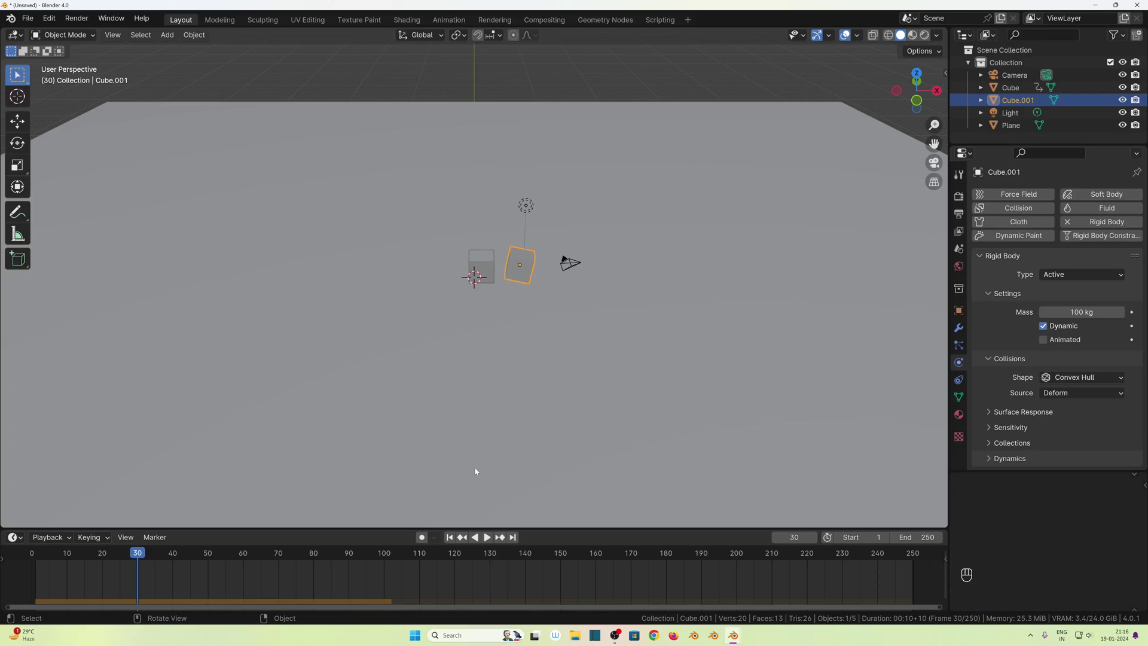
{"action": "left_click", "coordinate": [450, 537]}
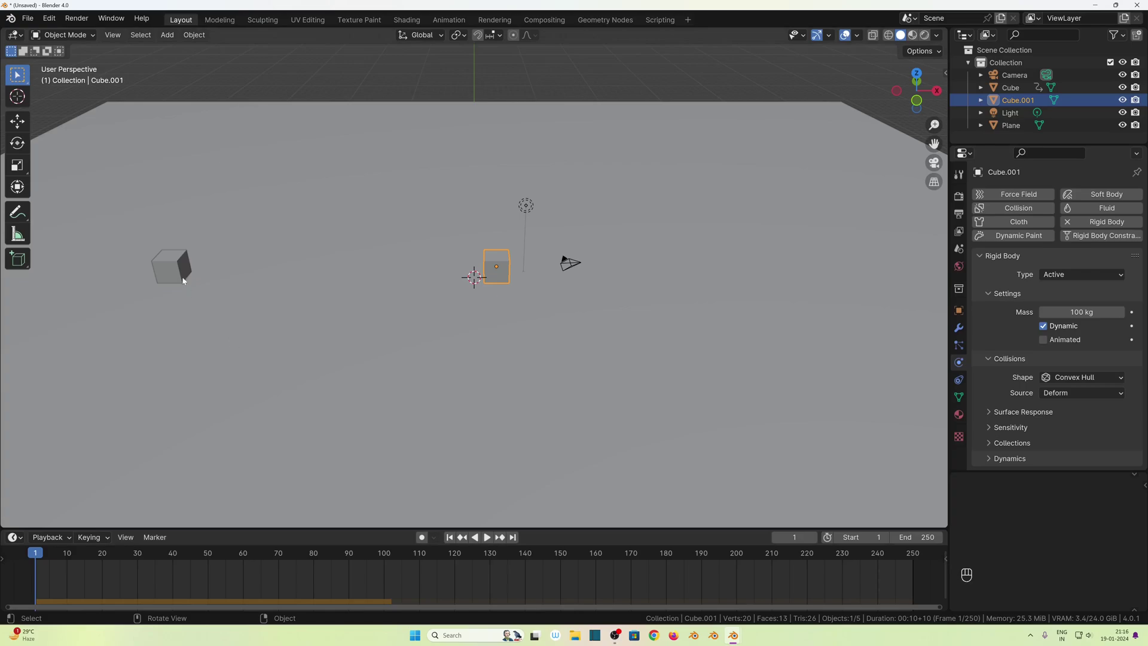
Delete all of the original cube's location keyframes from the timeline.
{"action": "left_click", "coordinate": [179, 274]}
{"action": "left_click_drag", "start_coordinate": [177, 576], "coordinate": [16, 556]}
{"action": "key", "text": "Delete"}
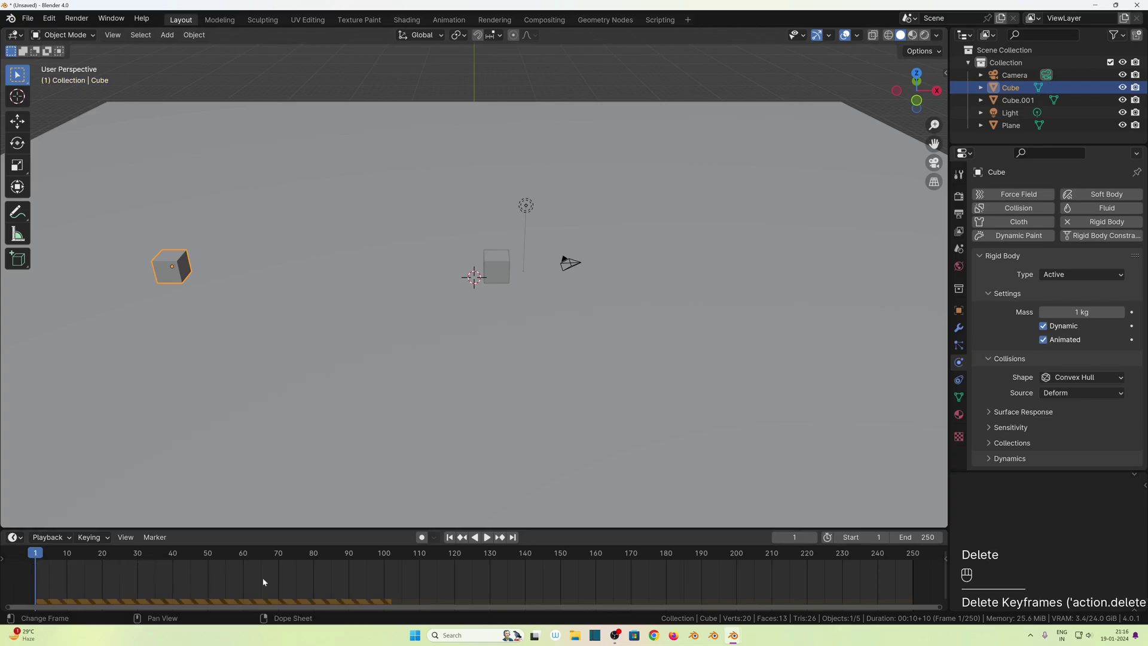
Play the simulation without keyframes, return to frame 1, and view the cubes from the front.
{"action": "key", "text": "space"}
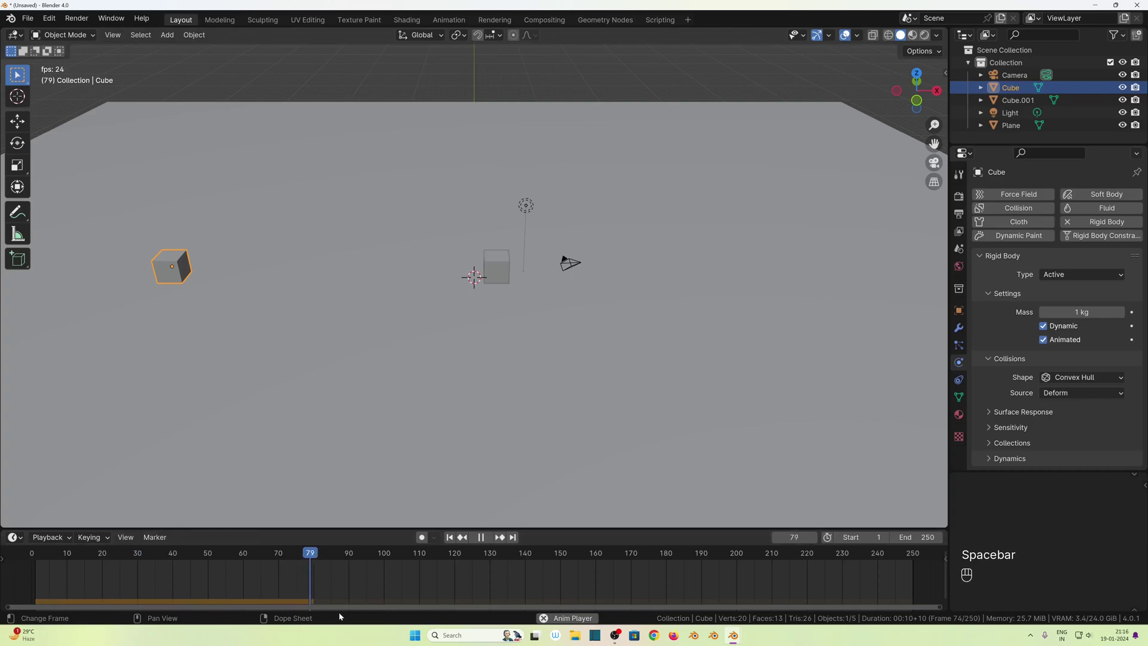
{"action": "key", "text": "space"}
{"action": "left_click", "coordinate": [449, 537]}
{"action": "key", "text": "KP_1"}
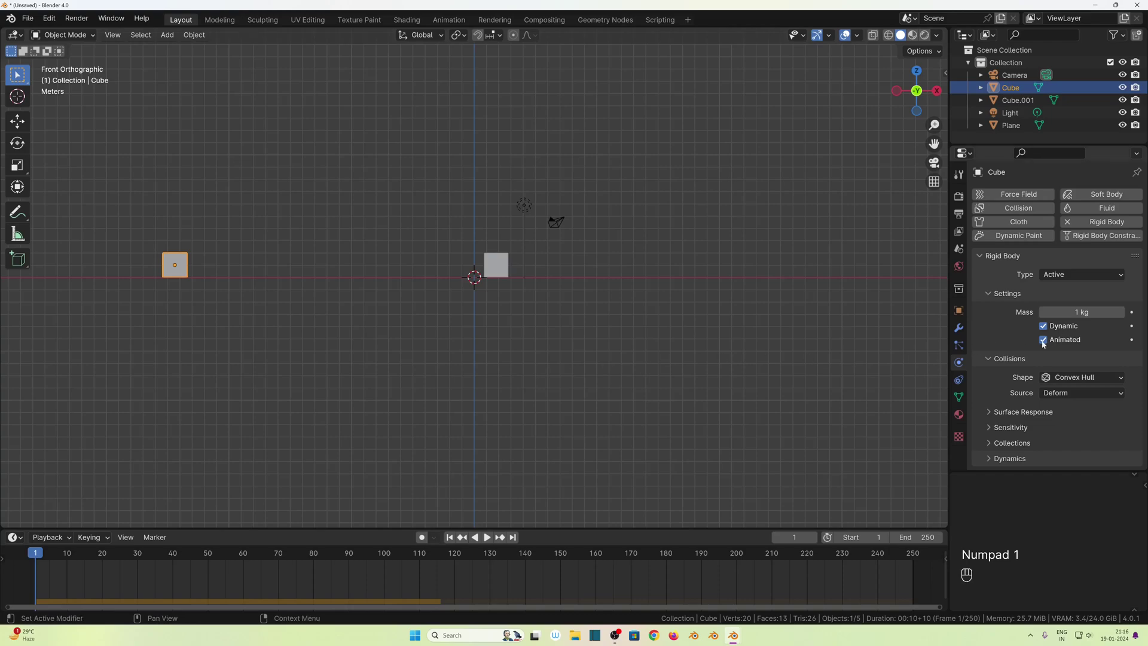
Insert a location keyframe for the original cube at frame 1 and set the current frame to 30.
{"action": "key", "text": "i"}
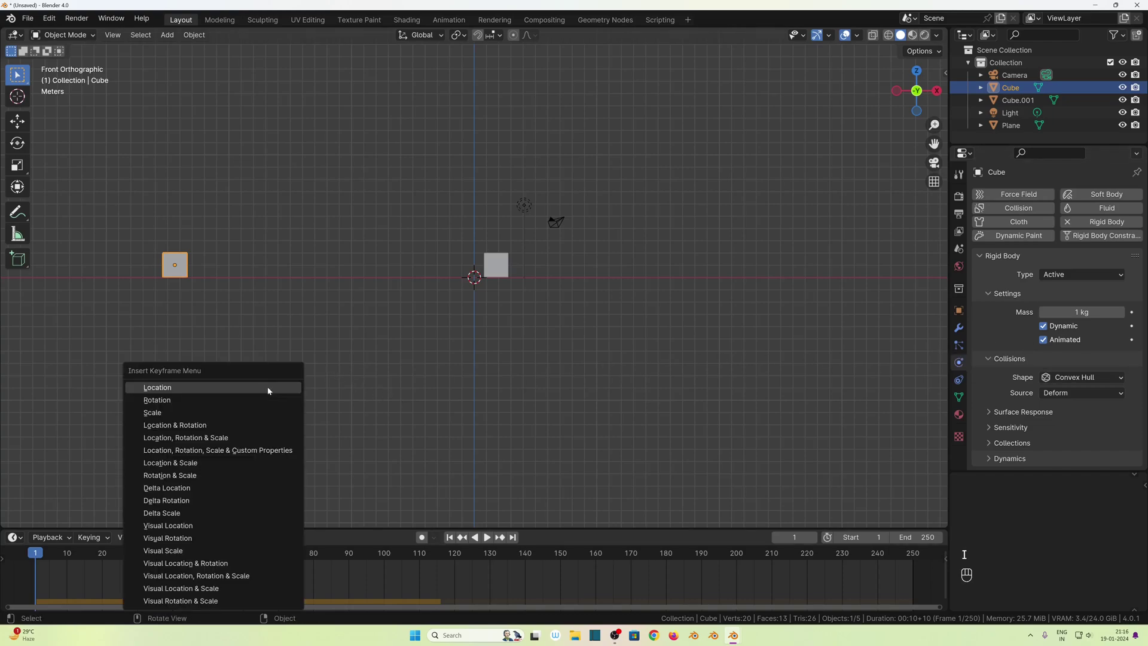
{"action": "left_click", "coordinate": [203, 389]}
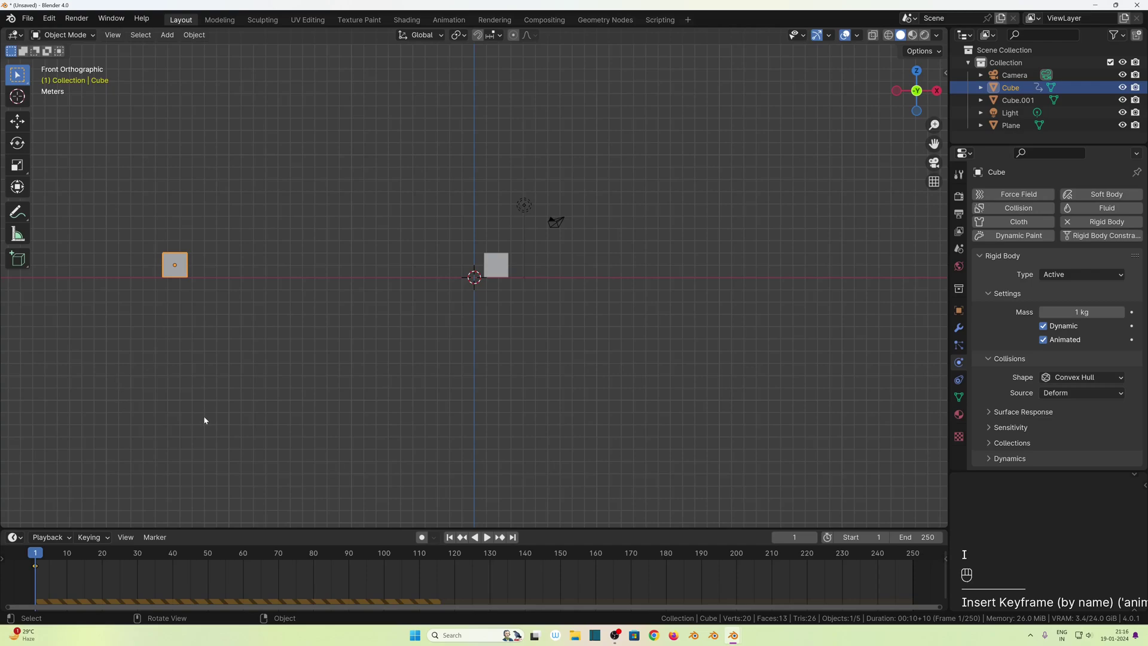
{"action": "left_click", "coordinate": [141, 554]}
{"action": "left_click", "coordinate": [794, 537]}
{"action": "type", "text": "30"}
{"action": "key", "text": "Return"}
Move the original cube about 24 m along X to just beside the duplicate and keyframe its location at frame 30.
{"action": "key", "text": "g"}
{"action": "key", "text": "x"}
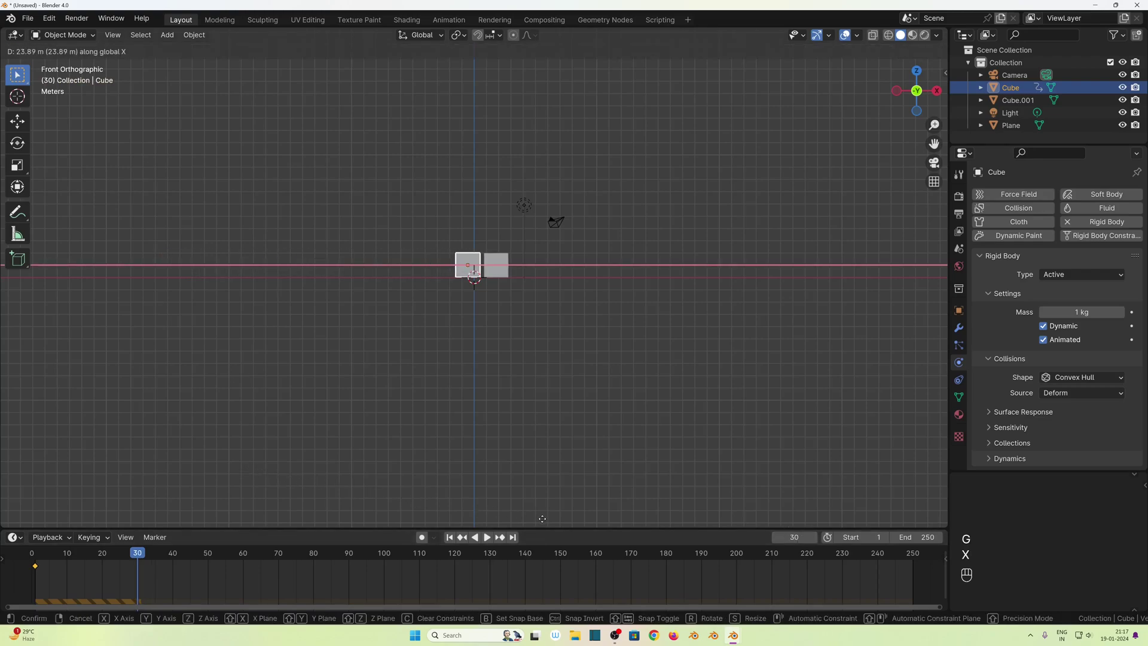
{"action": "left_click", "coordinate": [553, 505]}
{"action": "scroll", "coordinate": [500, 357], "scroll_direction": "up", "scroll_amount": 5}
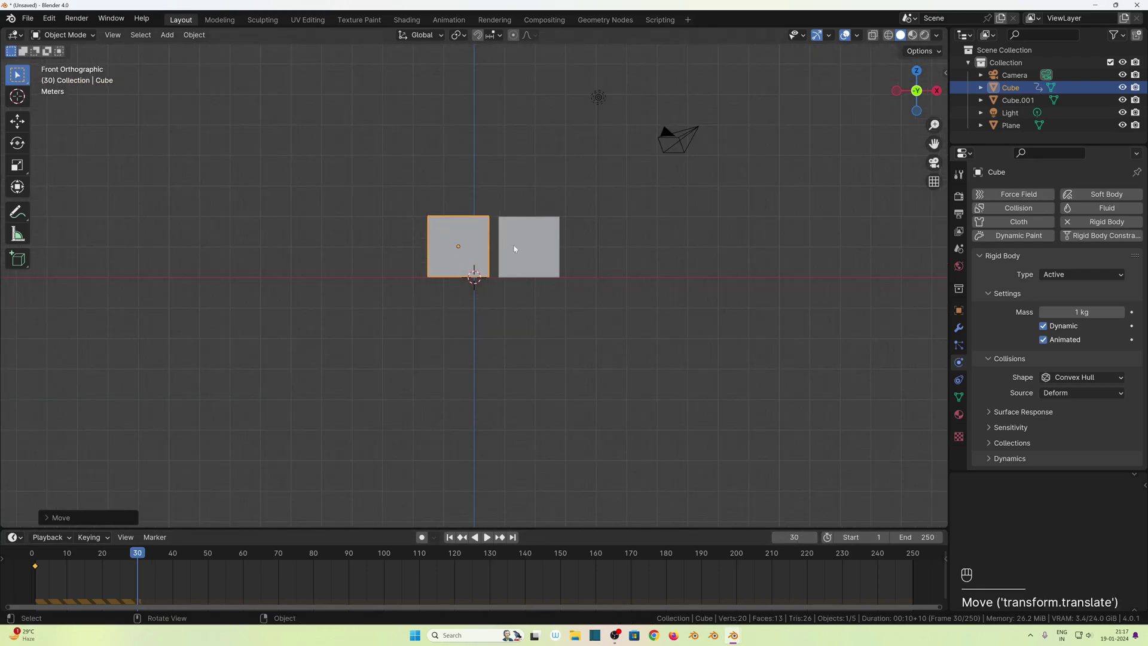
{"action": "key", "text": "i"}
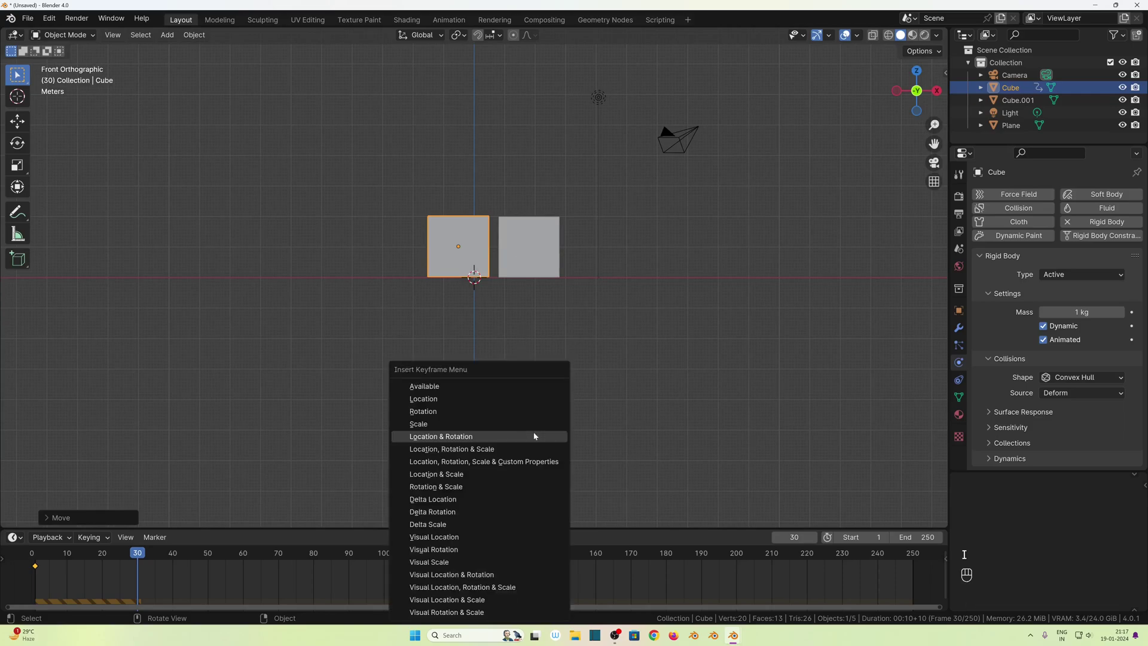
{"action": "left_click", "coordinate": [471, 400]}
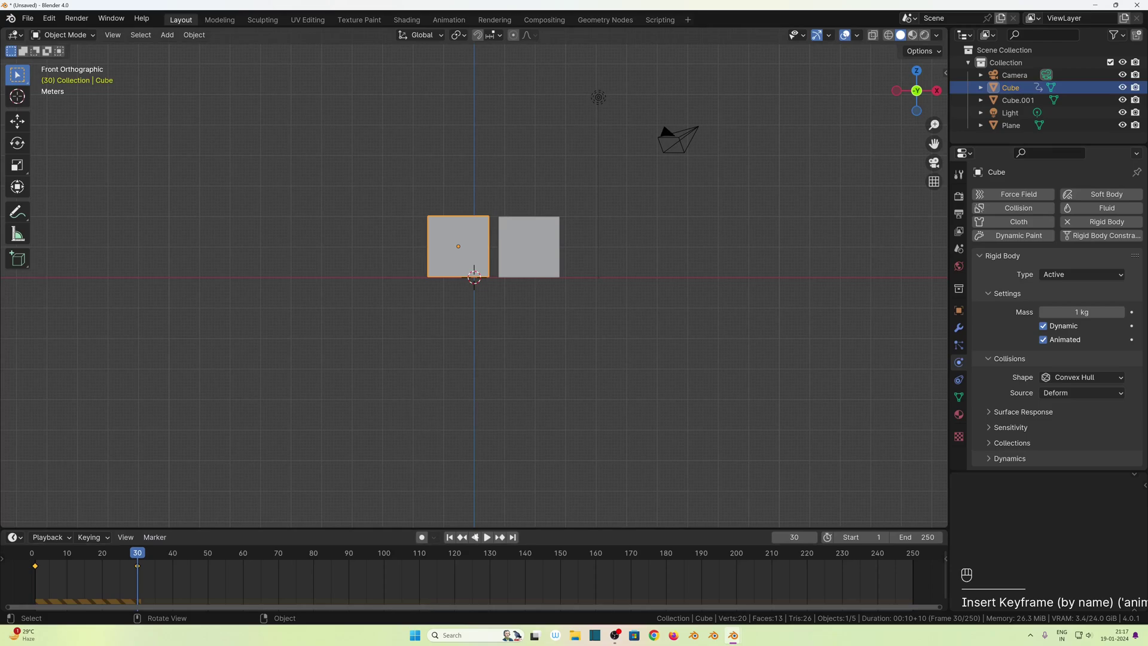
Keyframe the original cube's enabled Animated setting at frame 1 and at frame 29.
{"action": "key", "text": "shift+Left"}
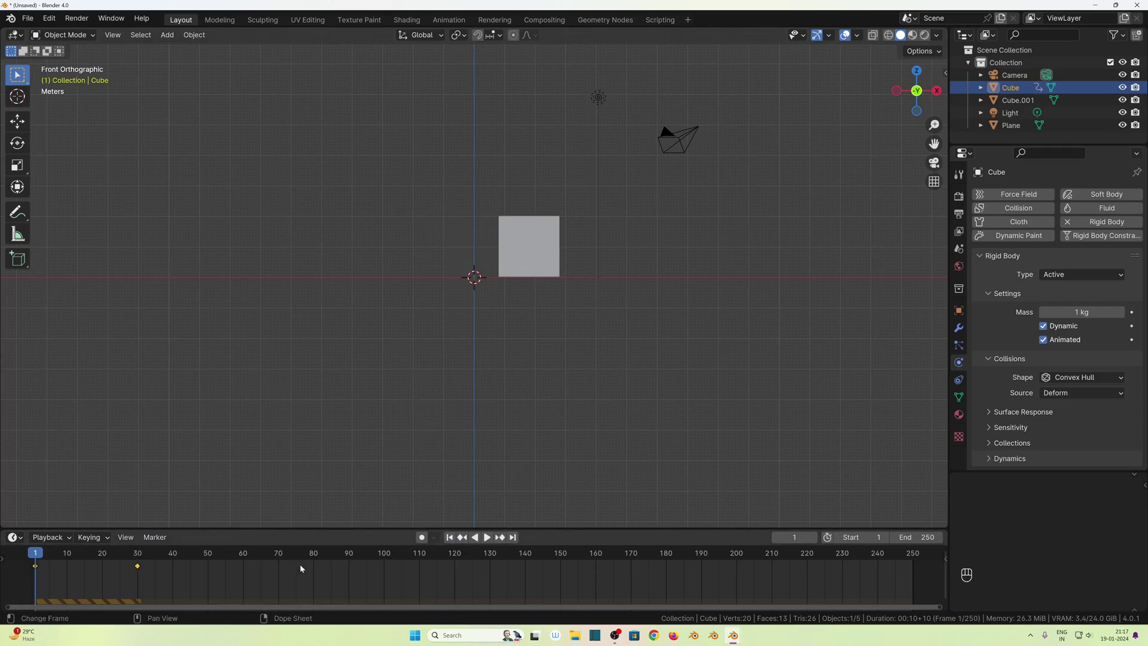
{"action": "scroll", "coordinate": [110, 259], "scroll_direction": "down", "scroll_amount": 4}
{"action": "left_click", "coordinate": [110, 257]}
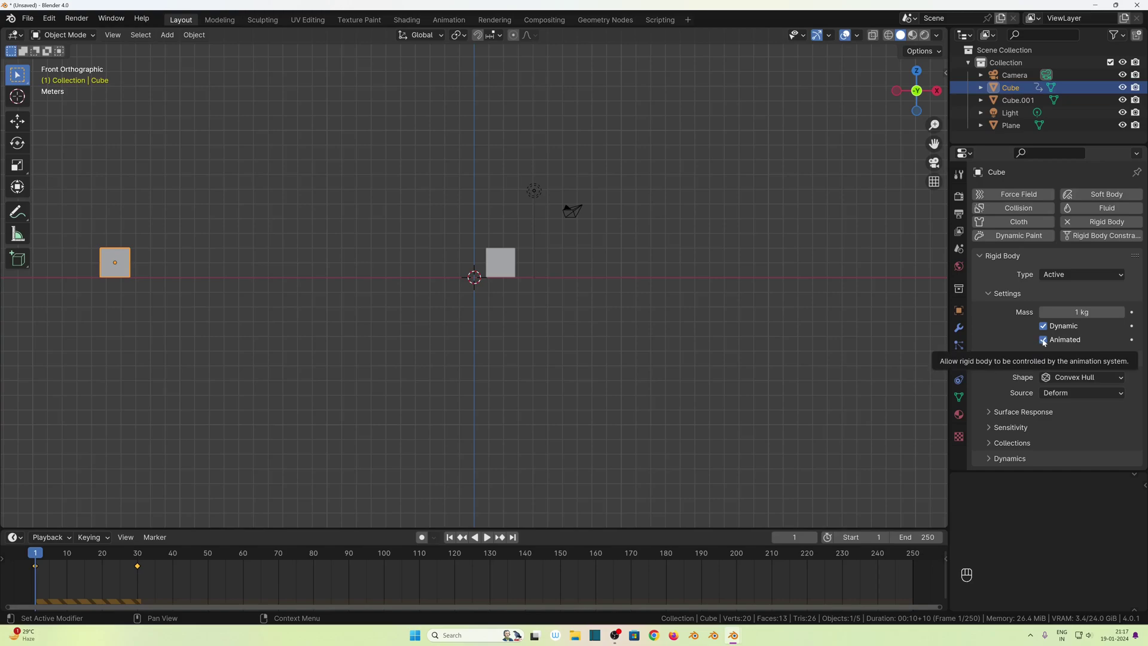
{"action": "key", "text": "i"}
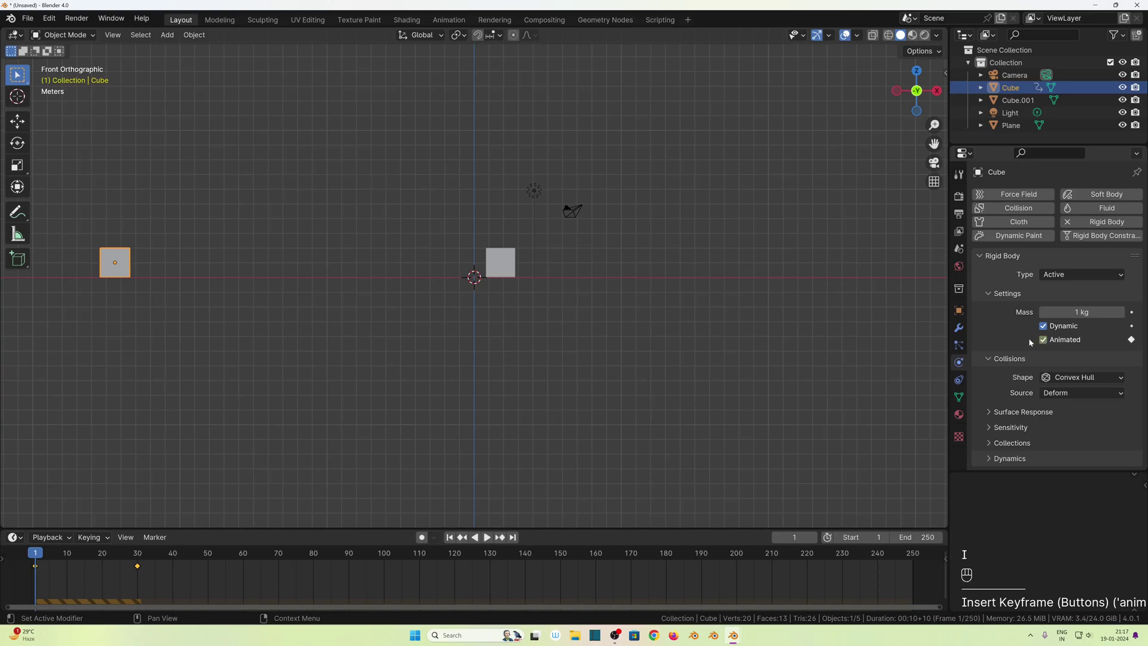
{"action": "left_click", "coordinate": [134, 558]}
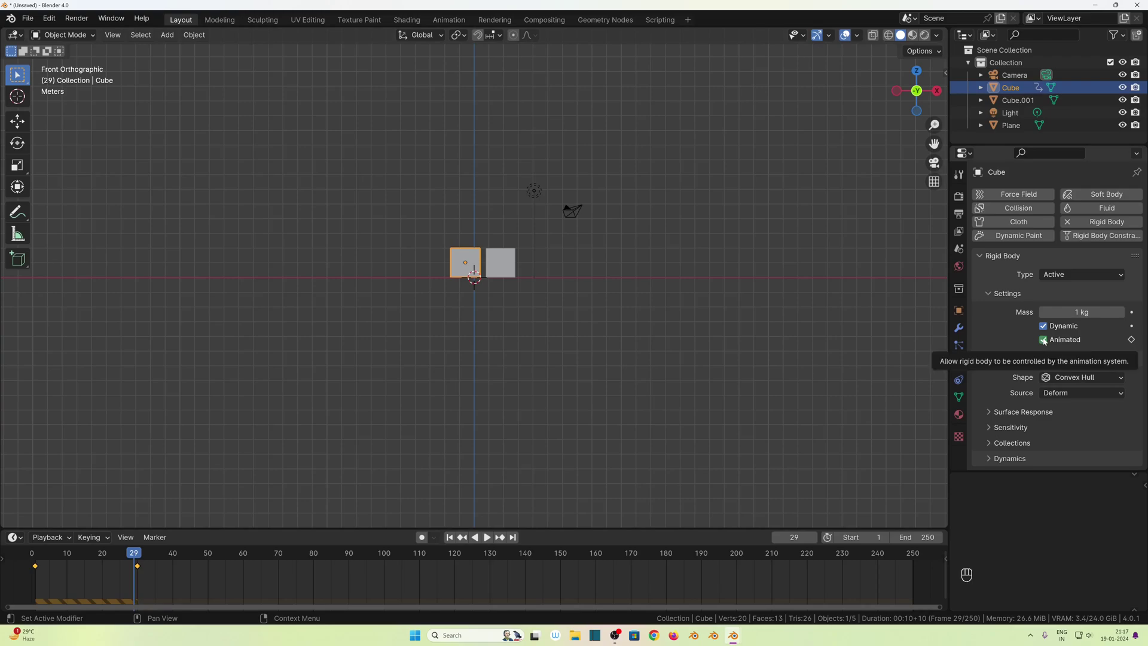
{"action": "key", "text": "i"}
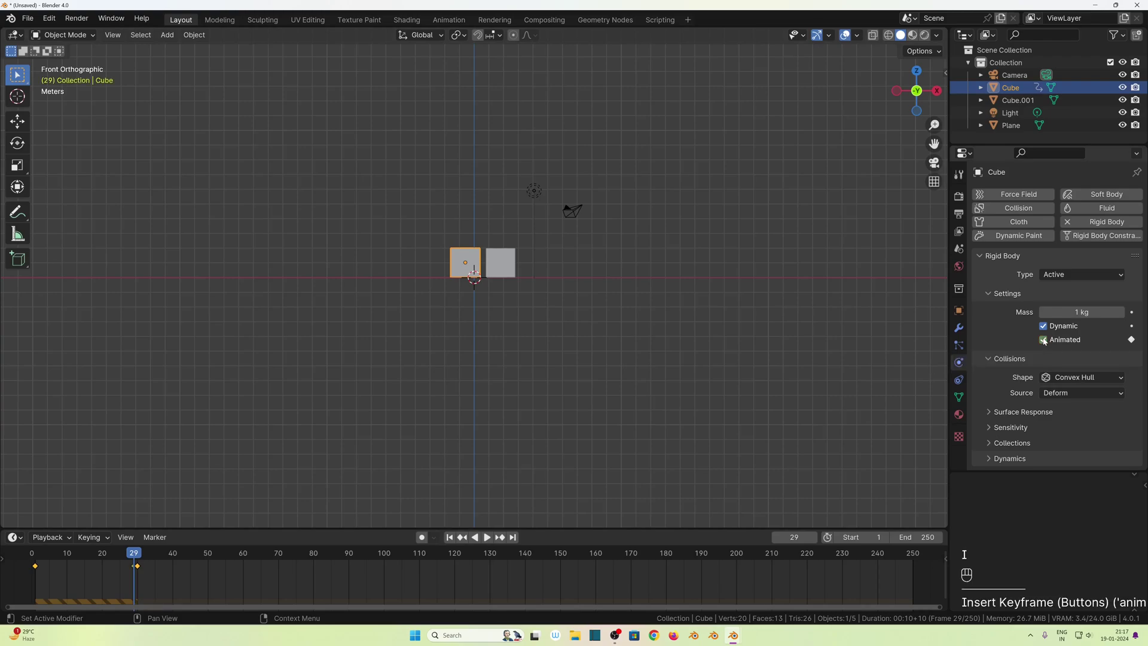
Disable the original cube's Animated setting at frame 30 and keyframe it.
{"action": "key", "text": "Right"}
{"action": "left_click", "coordinate": [1042, 340]}
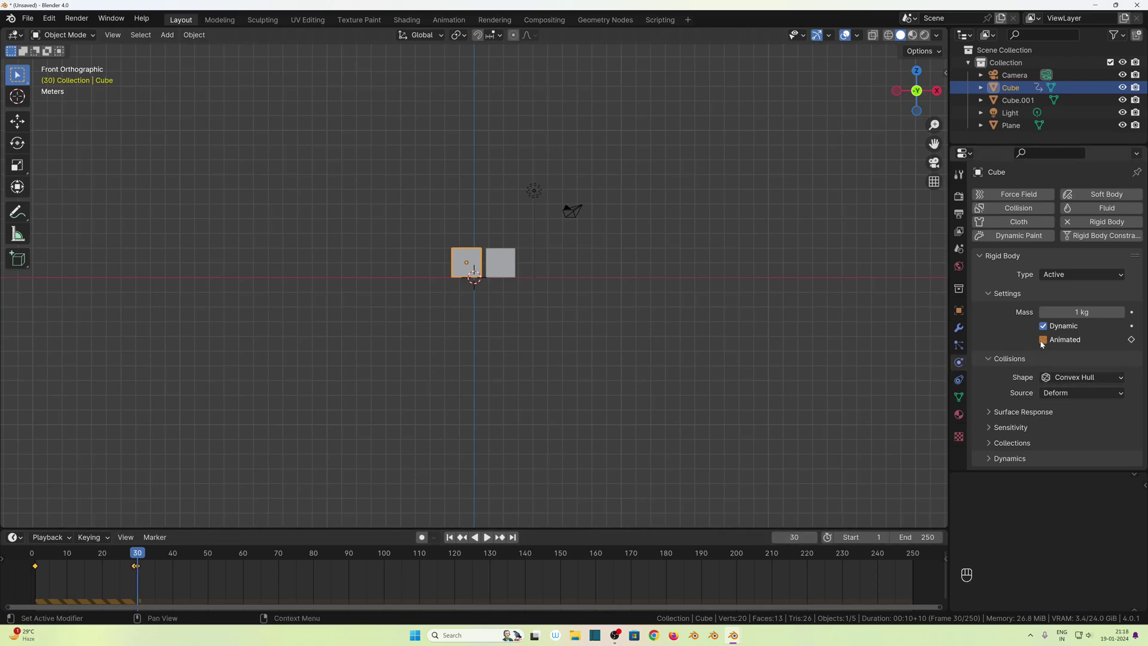
{"action": "key", "text": "i"}
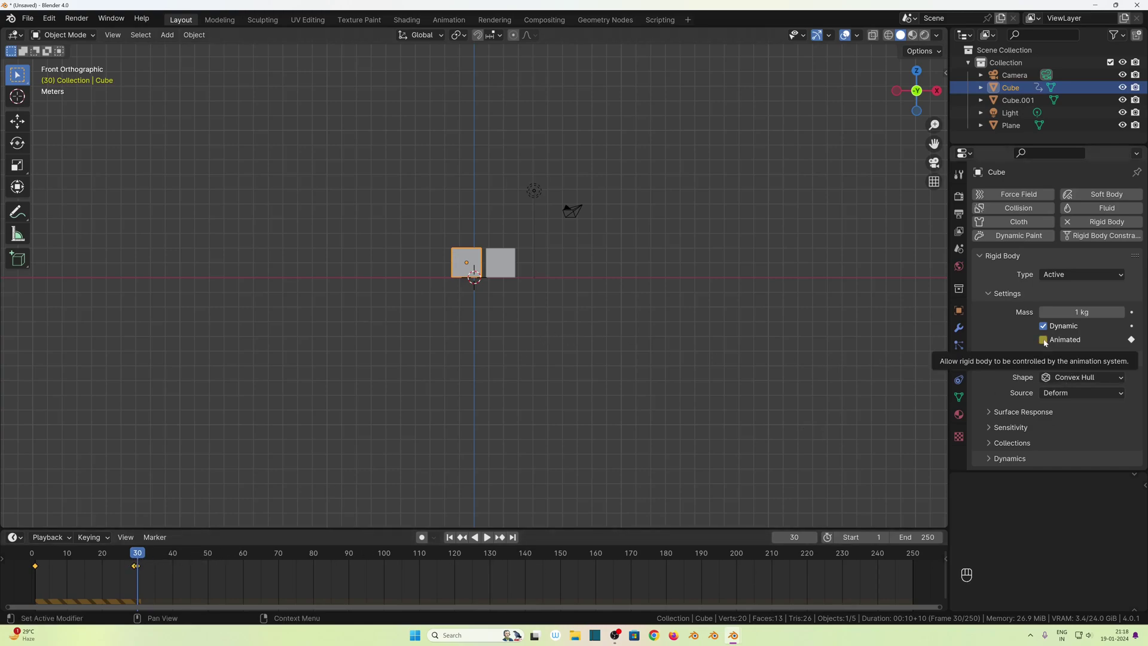
Play the simulation from frame 1 in perspective view to check the collision, and stop it past the last keyframe.
{"action": "left_click", "coordinate": [449, 538]}
{"action": "middle_click_drag", "start_coordinate": [511, 411], "coordinate": [517, 476]}
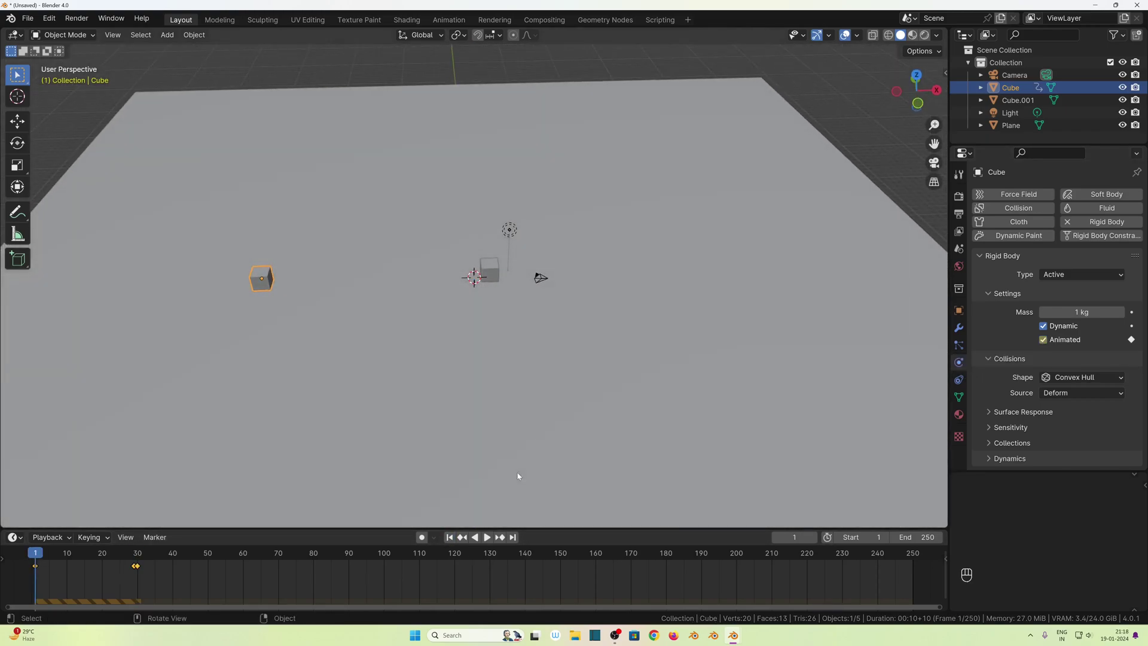
{"action": "key", "text": "space"}
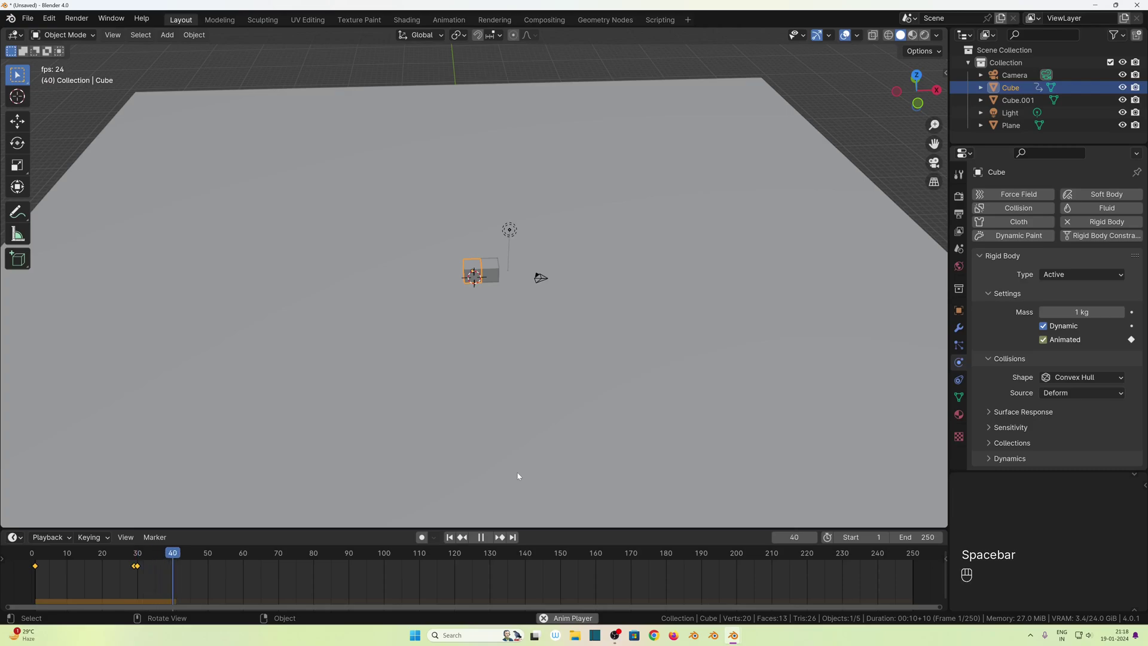
{"action": "key", "text": "space"}
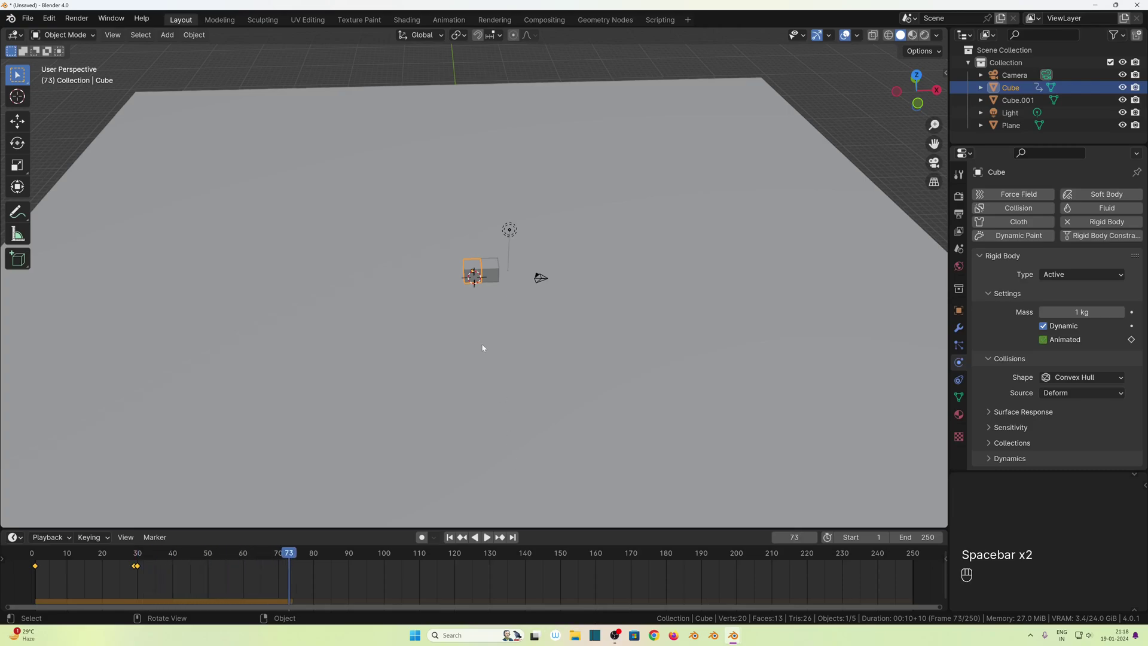
Set the duplicate cube's rigid body mass to 1 kg.
{"action": "scroll", "coordinate": [483, 348], "scroll_direction": "up", "scroll_amount": 6}
{"action": "left_click", "coordinate": [520, 259]}
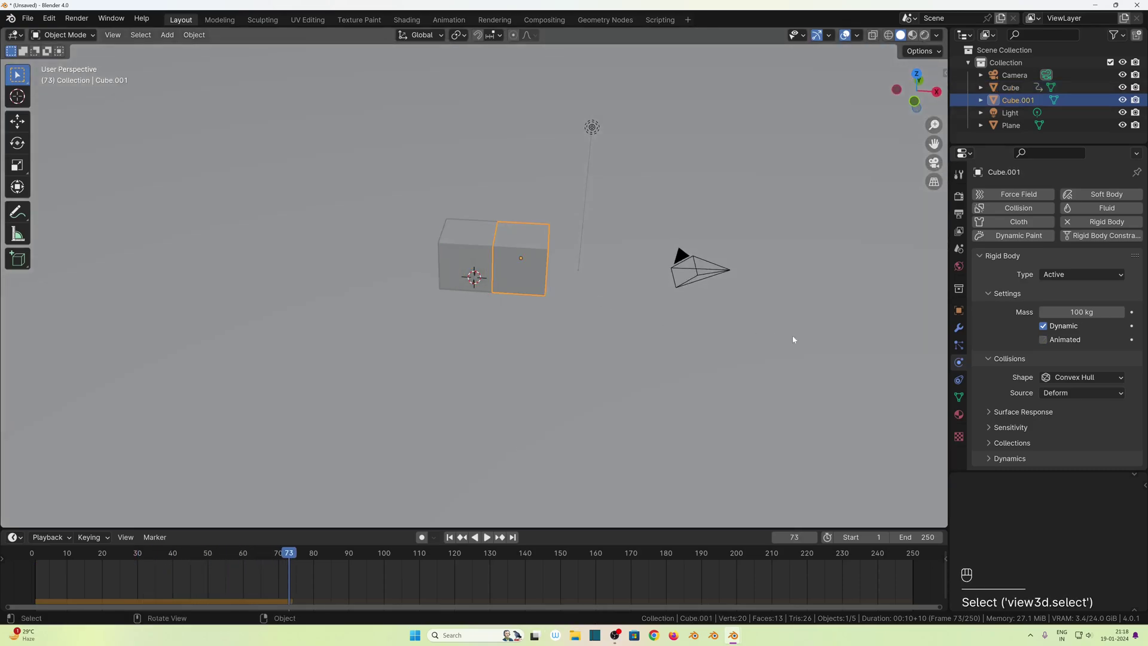
{"action": "left_click", "coordinate": [1049, 313]}
{"action": "type", "text": "1"}
{"action": "key", "text": "Return"}
Select the original cube, play the collision with the lighter duplicate from frame 1, and return to the start.
{"action": "left_click", "coordinate": [457, 253]}
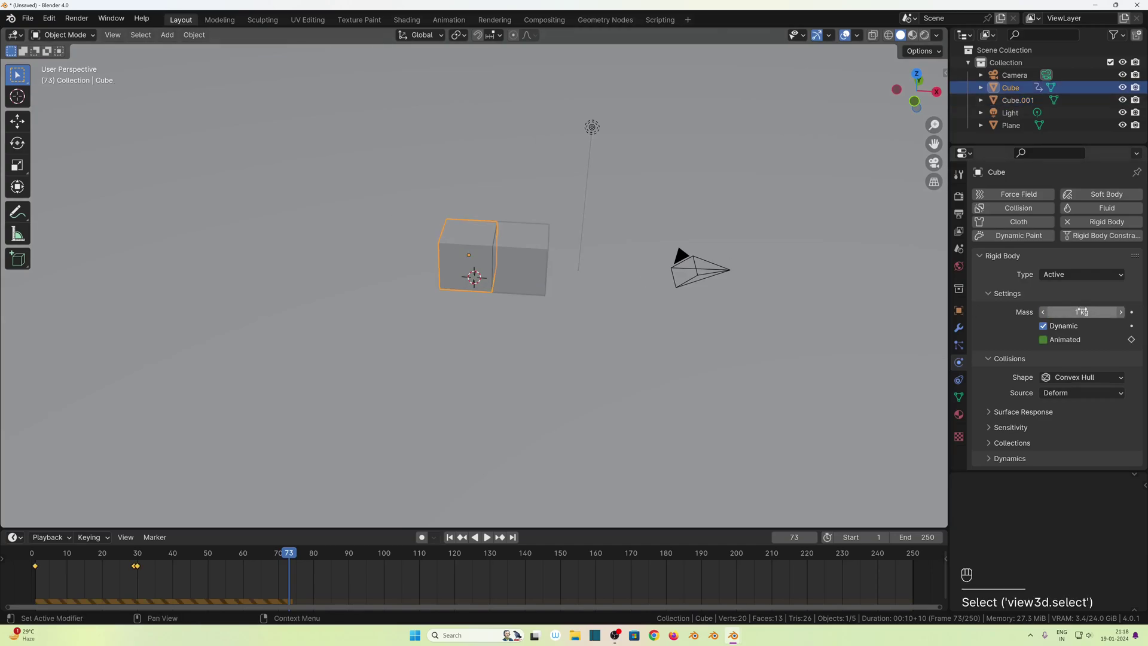
{"action": "left_click", "coordinate": [449, 537]}
{"action": "scroll", "coordinate": [500, 333], "scroll_direction": "down", "scroll_amount": 4}
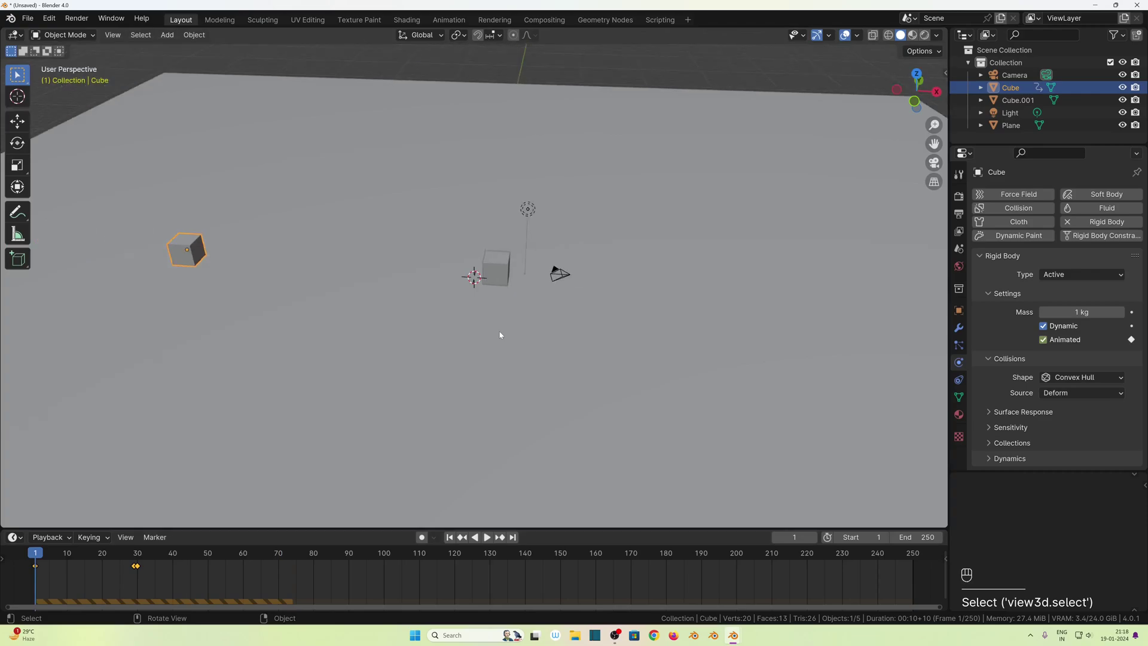
{"action": "key", "text": "space"}
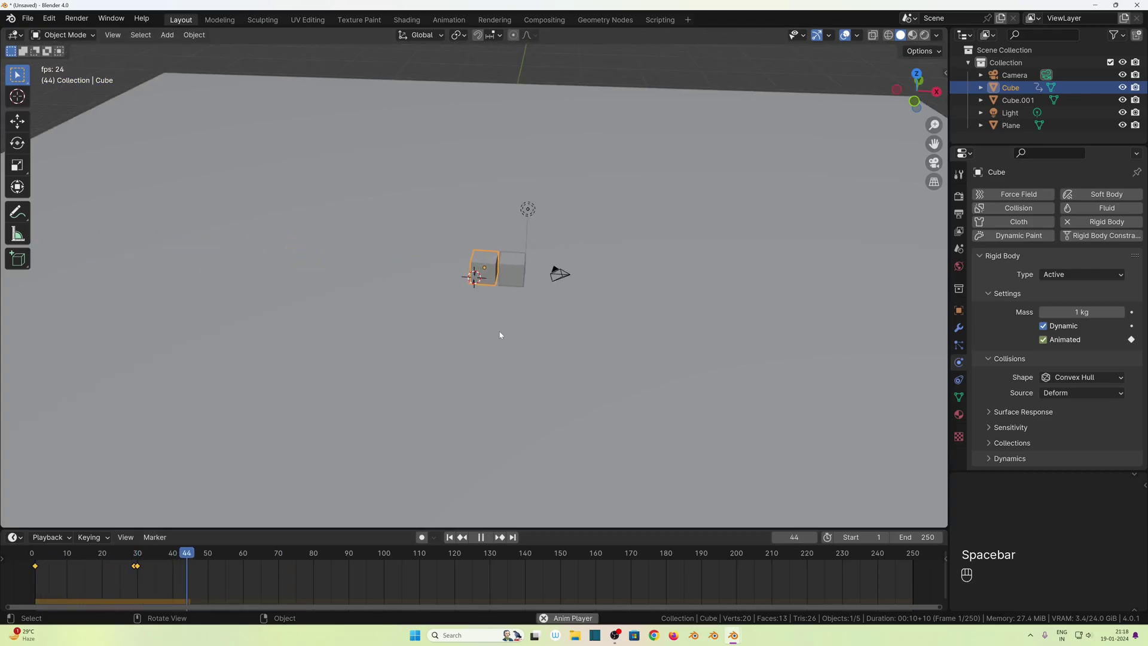
{"action": "key", "text": "Escape"}
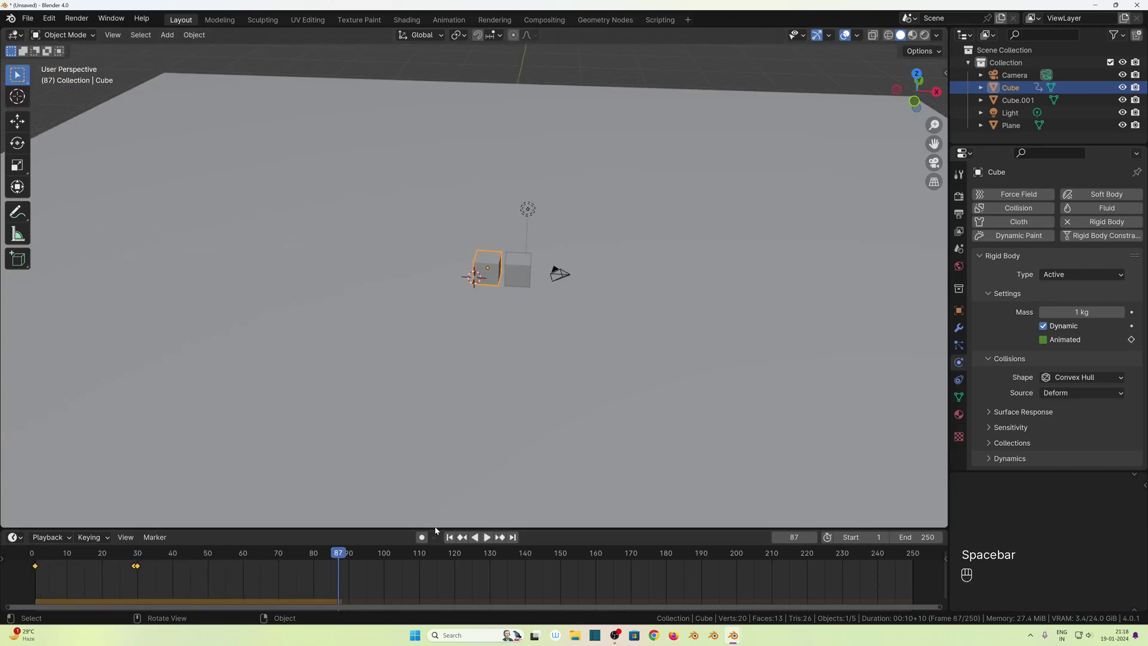
{"action": "middle_click_drag", "start_coordinate": [494, 319], "coordinate": [505, 305]}
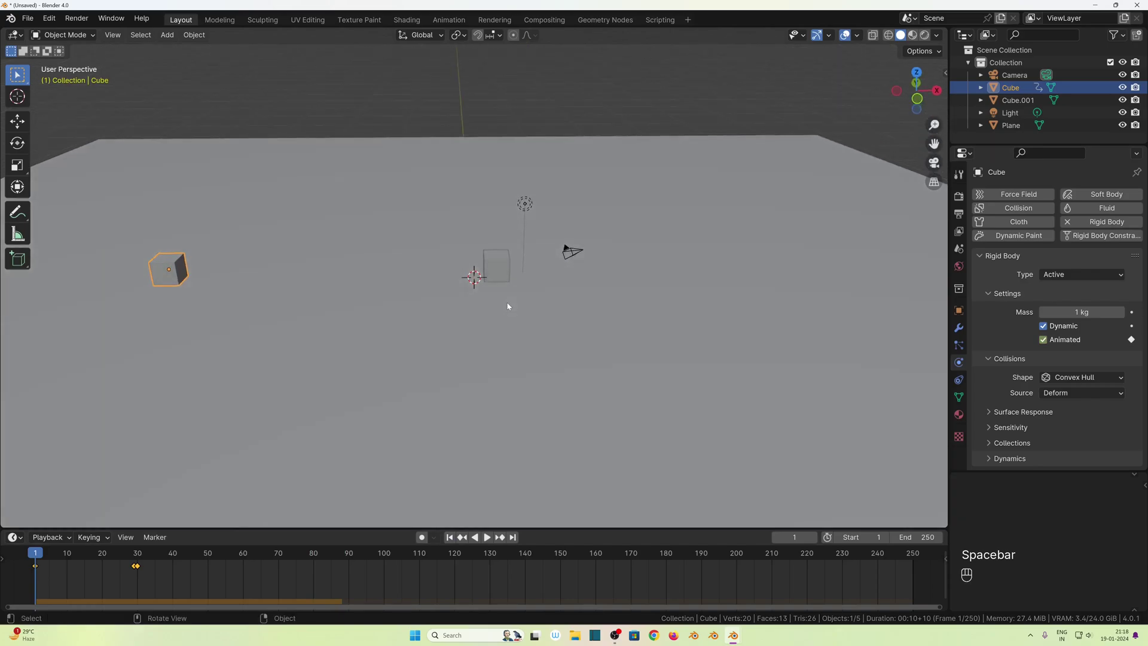
Enlarge the timeline area, change it to the Graph Editor, and examine the original cube's X location curve.
{"action": "left_click", "coordinate": [159, 277]}
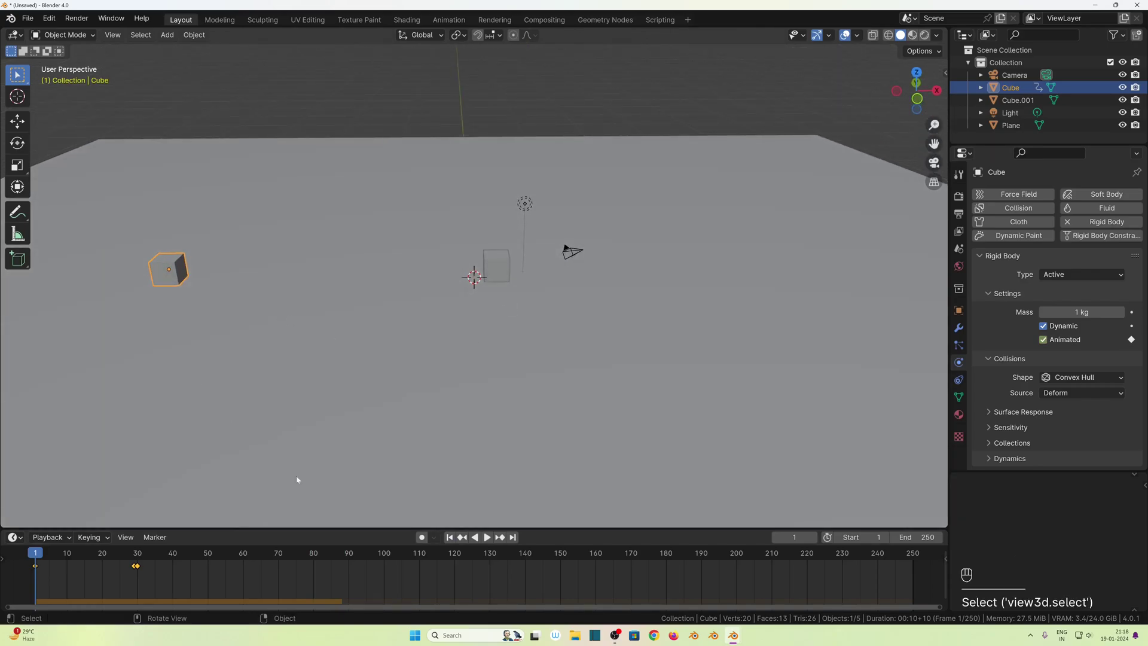
{"action": "left_click_drag", "start_coordinate": [251, 528], "coordinate": [264, 321]}
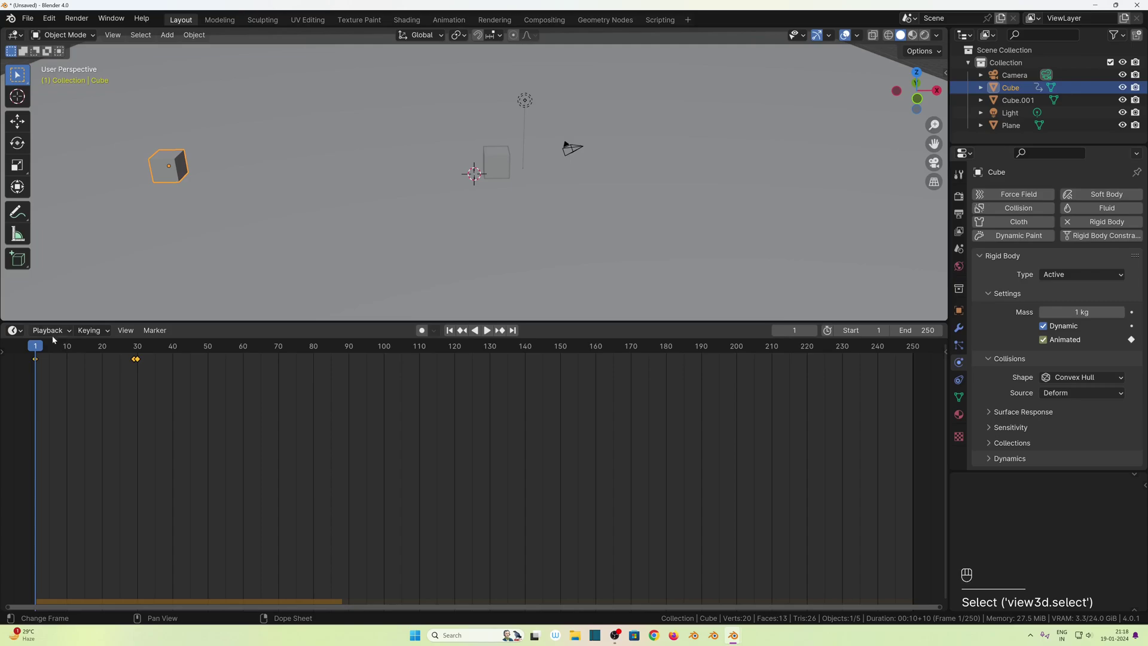
{"action": "left_click", "coordinate": [17, 331]}
{"action": "left_click", "coordinate": [181, 391]}
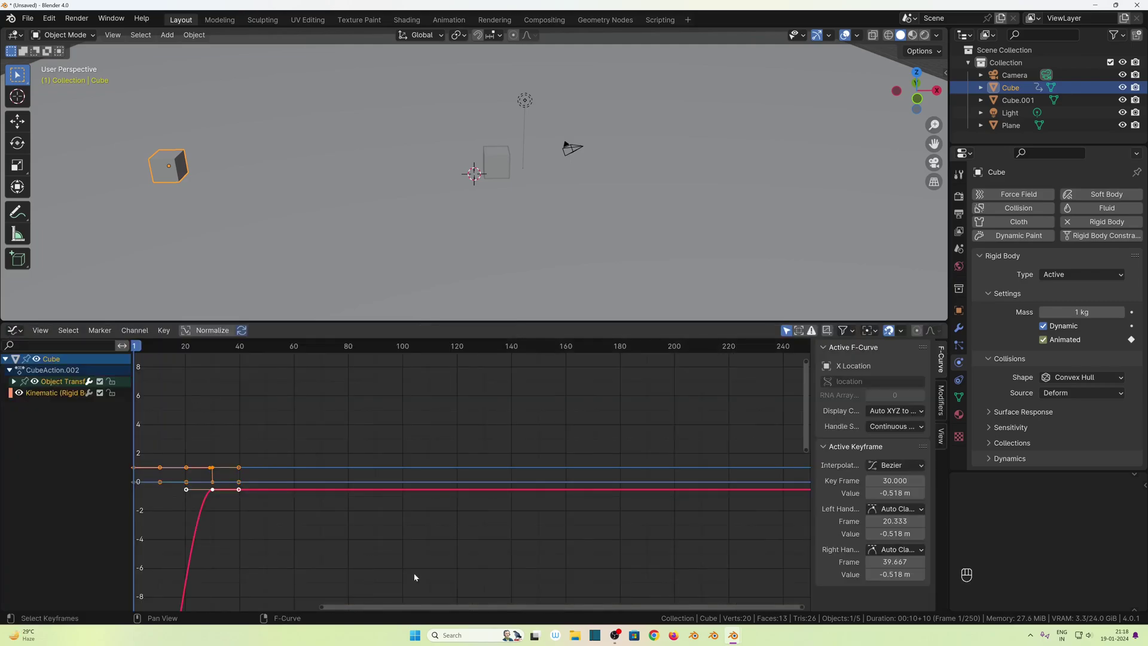
{"action": "scroll", "coordinate": [422, 512], "scroll_direction": "down", "scroll_amount": 2}
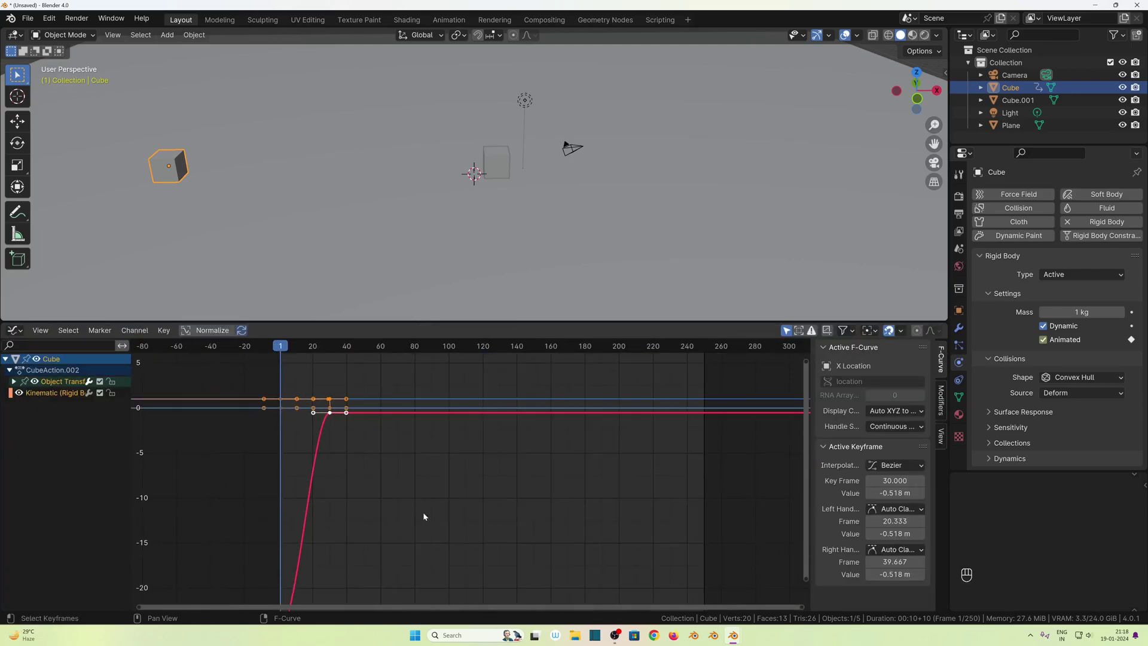
{"action": "middle_click_drag", "start_coordinate": [422, 512], "coordinate": [413, 472]}
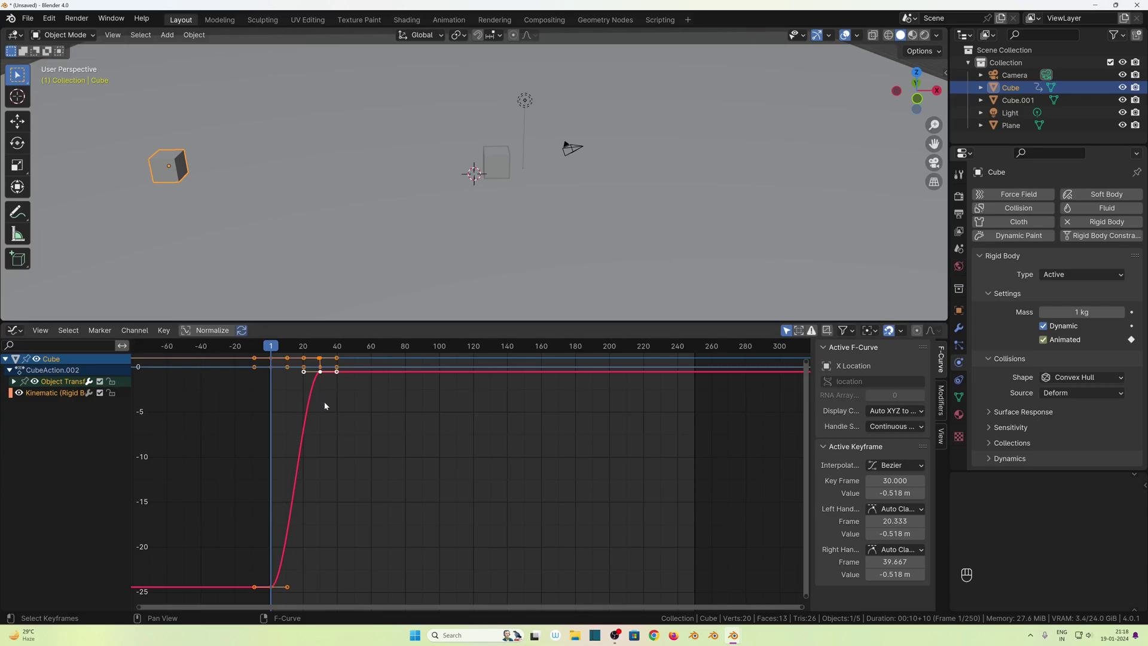
Return to the Timeline editor and set the interpolation of all the original cube's keyframes to Linear.
{"action": "left_click", "coordinate": [14, 330]}
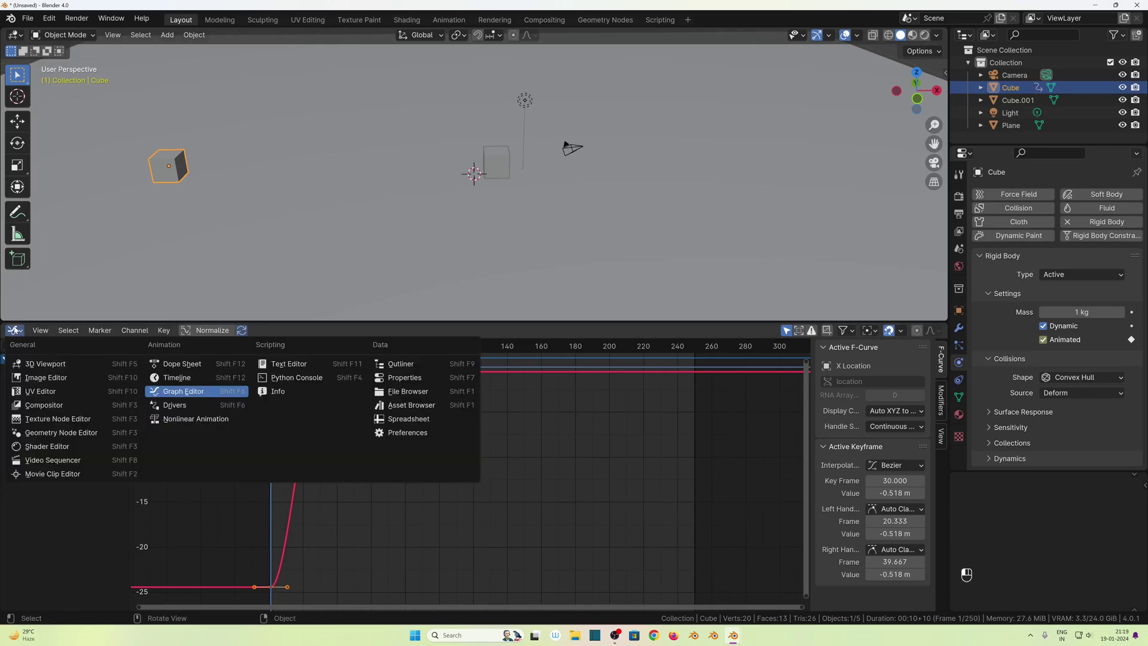
{"action": "left_click", "coordinate": [182, 378]}
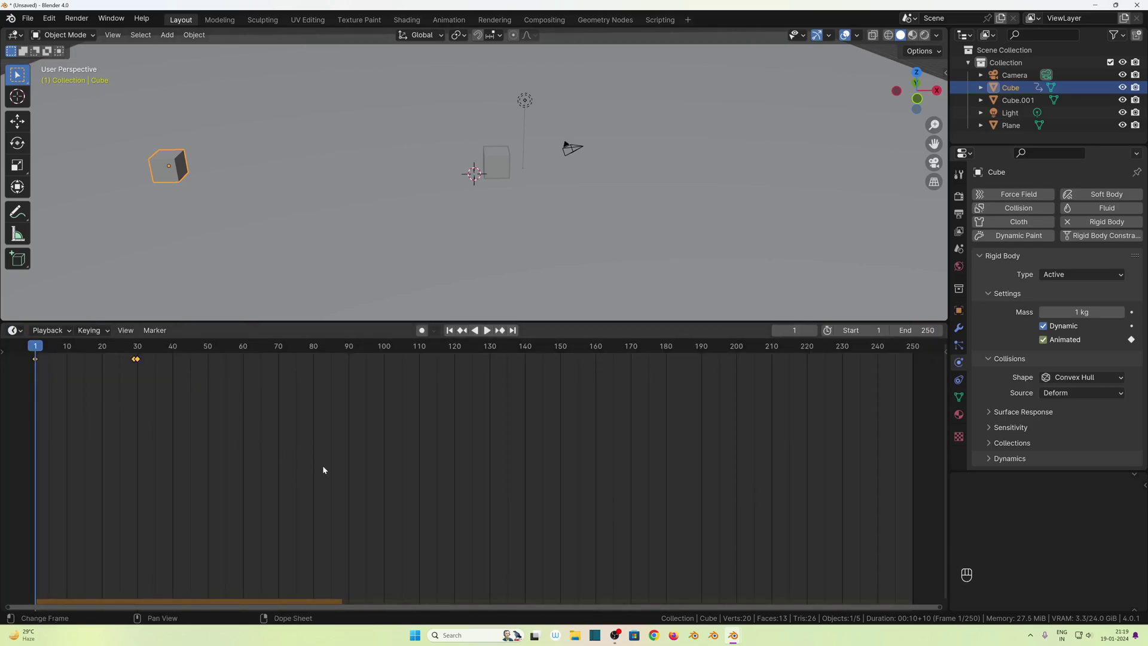
{"action": "key", "text": "a"}
{"action": "key", "text": "t"}
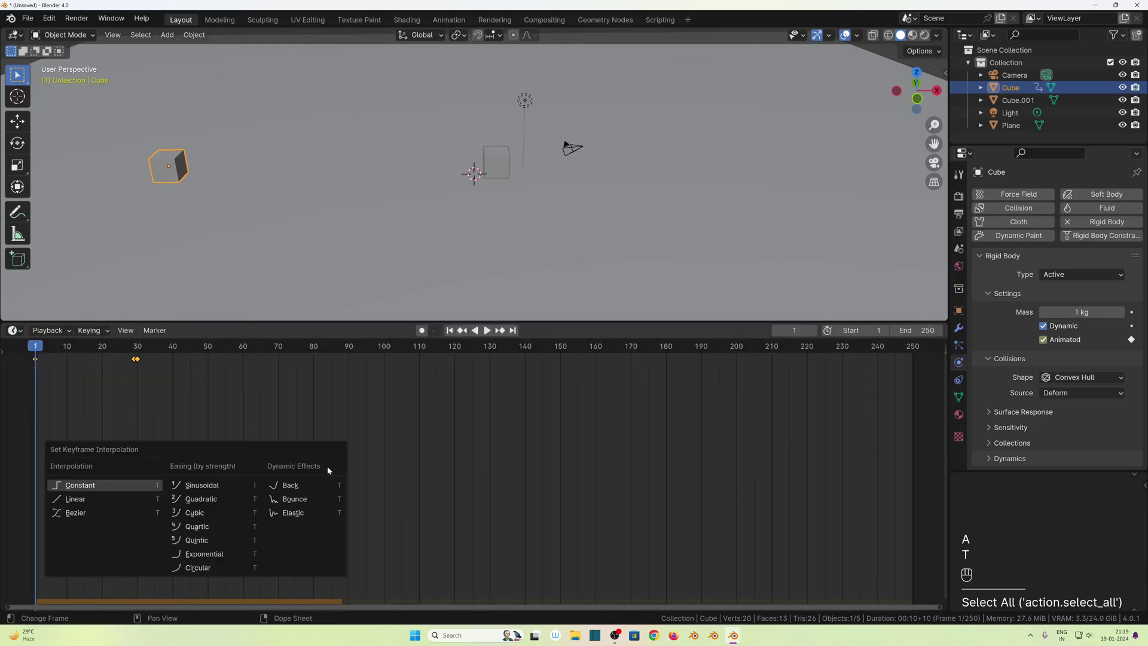
{"action": "left_click", "coordinate": [96, 503]}
Check the cube's location curve in the Graph Editor, and restore the Timeline to its compact height.
{"action": "left_click", "coordinate": [15, 330]}
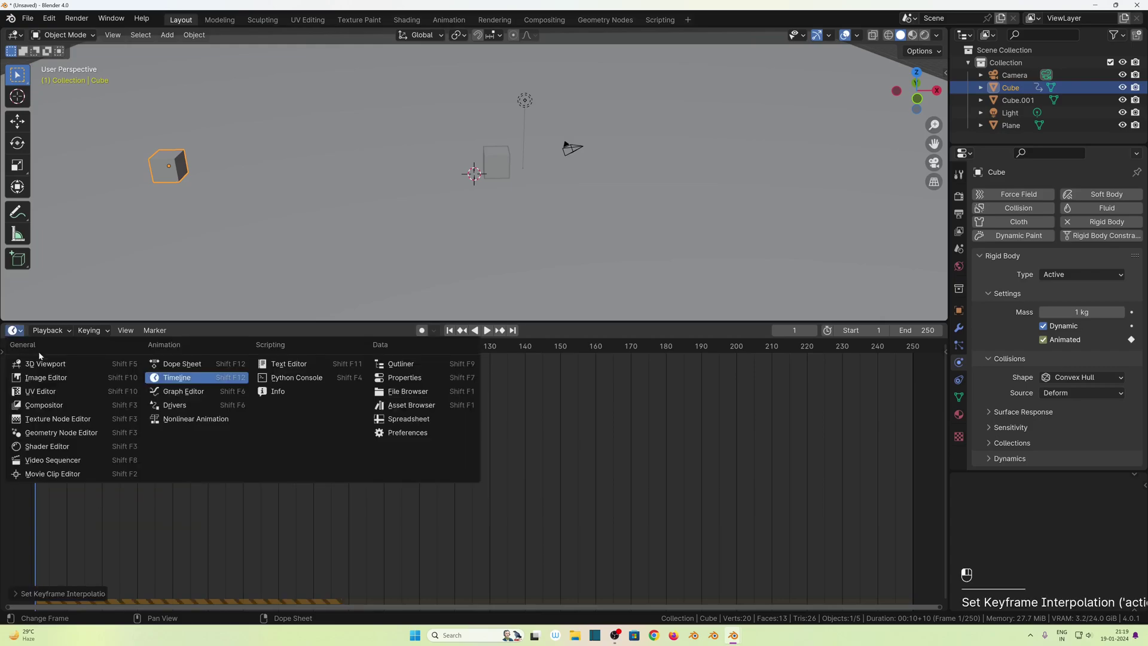
{"action": "left_click", "coordinate": [173, 389]}
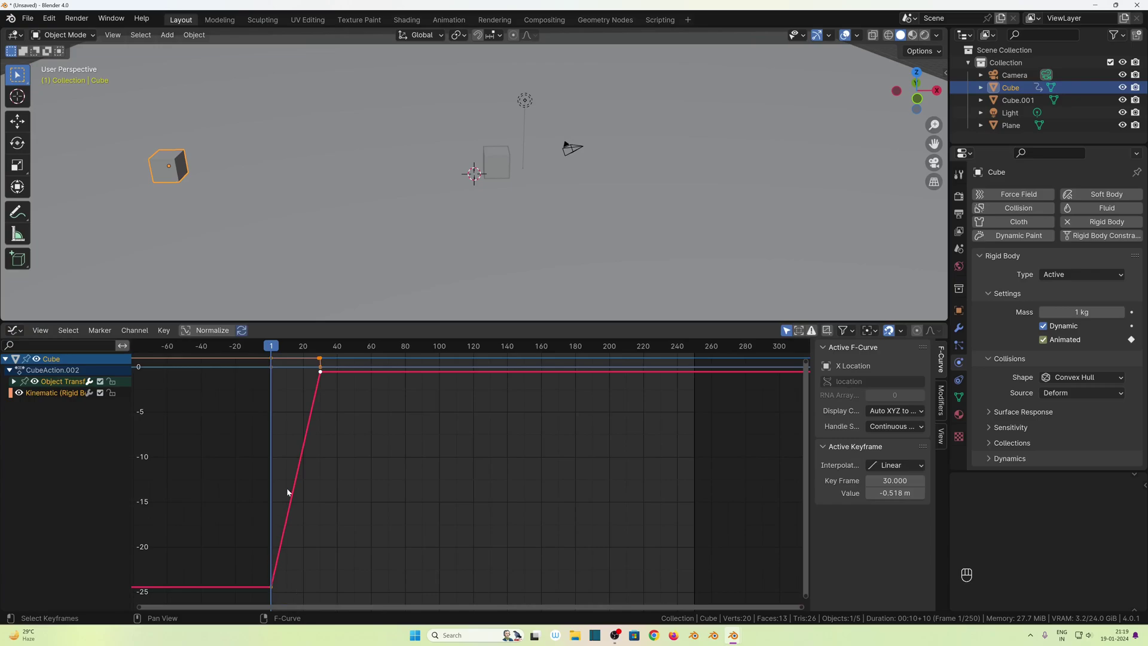
{"action": "left_click", "coordinate": [15, 330]}
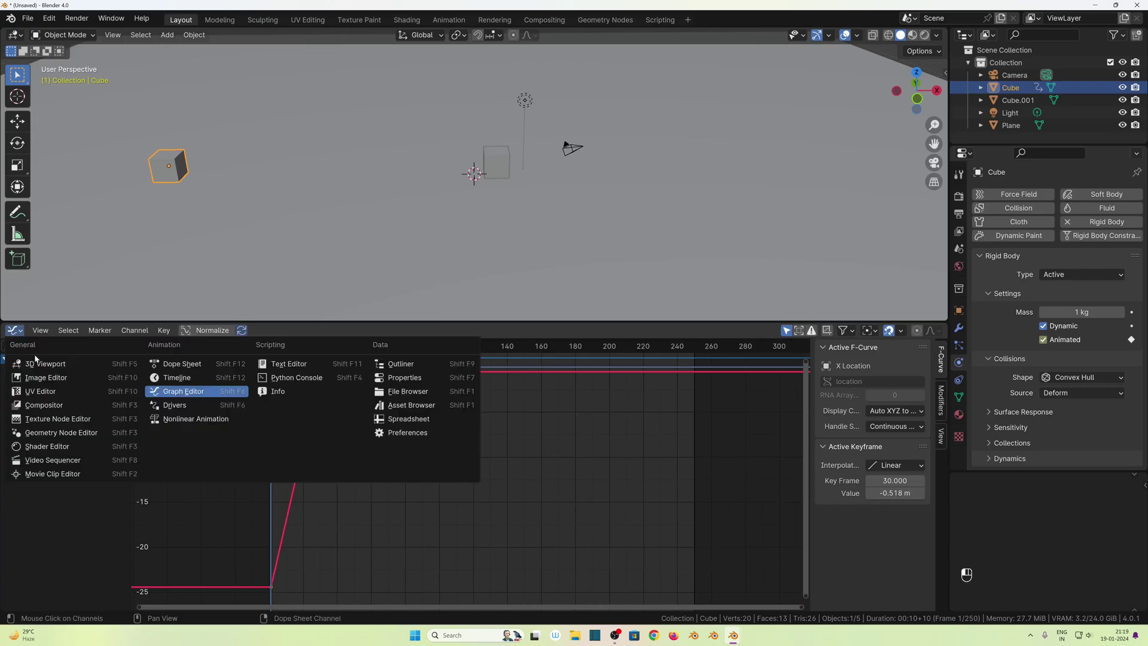
{"action": "left_click", "coordinate": [177, 378]}
{"action": "left_click_drag", "start_coordinate": [339, 329], "coordinate": [383, 520]}
Play the collision with linear keyframe interpolation and return to frame 1.
{"action": "key", "text": "space"}
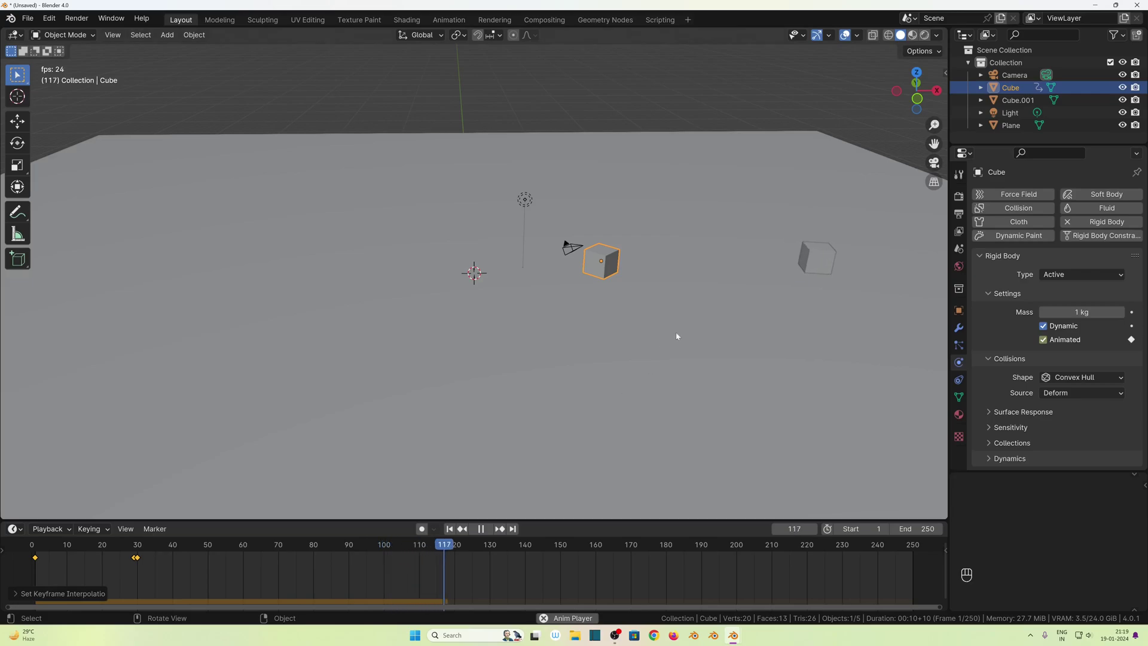
{"action": "key", "text": "space"}
{"action": "key", "text": "shift+Left"}
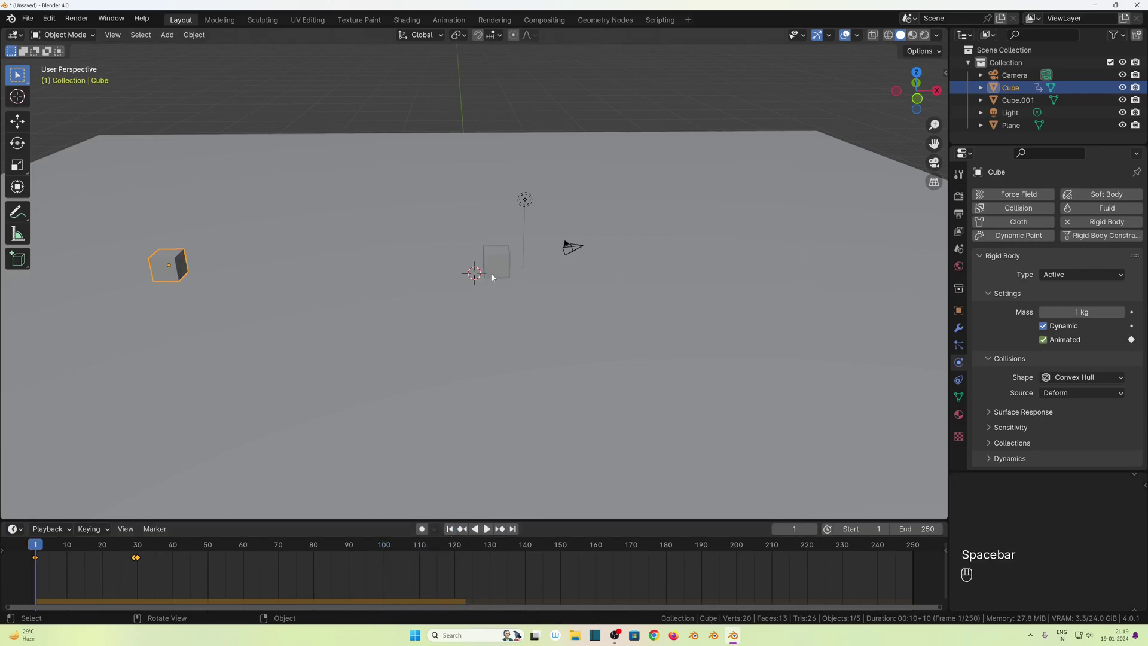
Set the rigid body mass of the second, unanimated cube to 10 kg.
{"action": "left_click", "coordinate": [492, 249]}
{"action": "left_click", "coordinate": [1081, 313]}
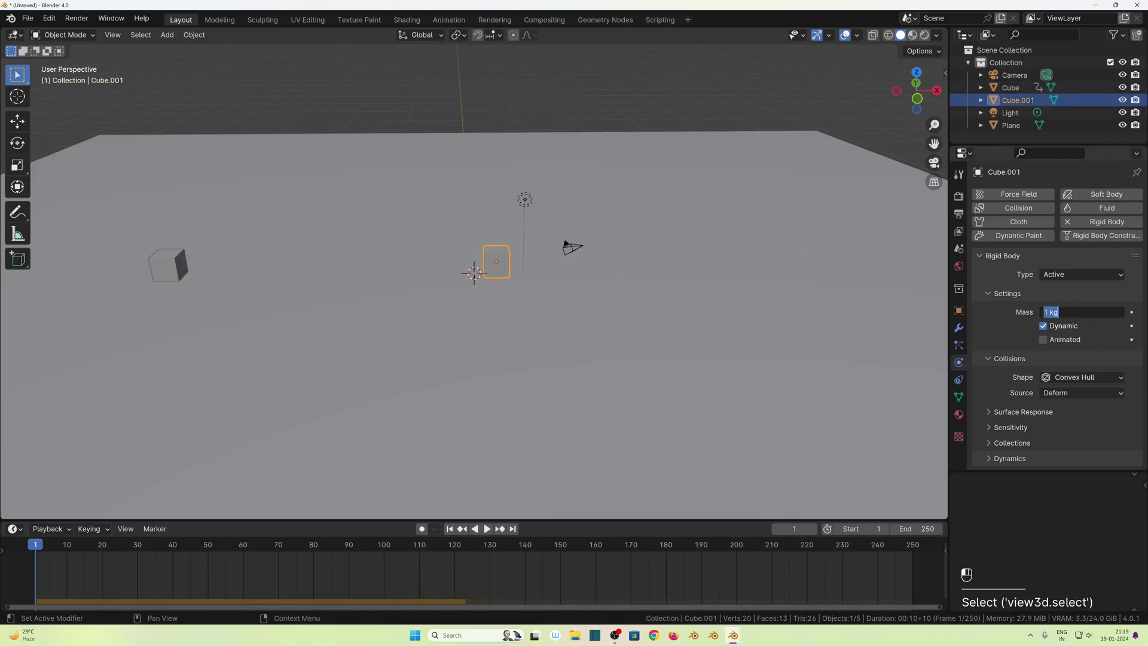
{"action": "type", "text": "10"}
{"action": "key", "text": "Return"}
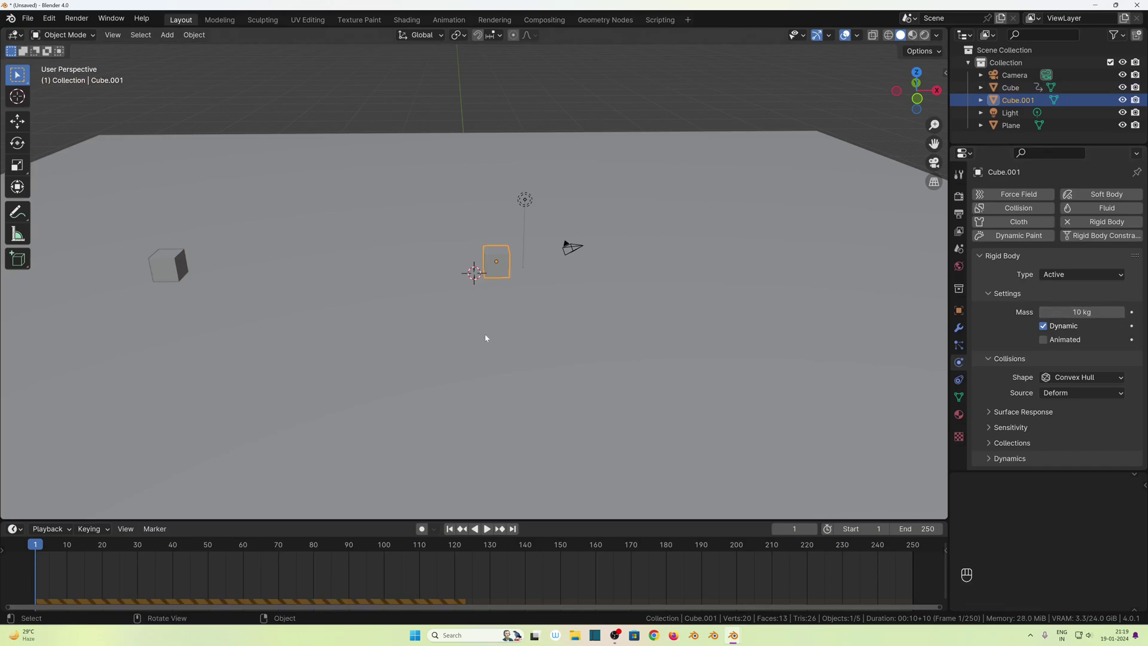
Select the original cube and play the collision twice from frame 1 to examine the effect of the heavier target cube.
{"action": "left_click", "coordinate": [180, 261]}
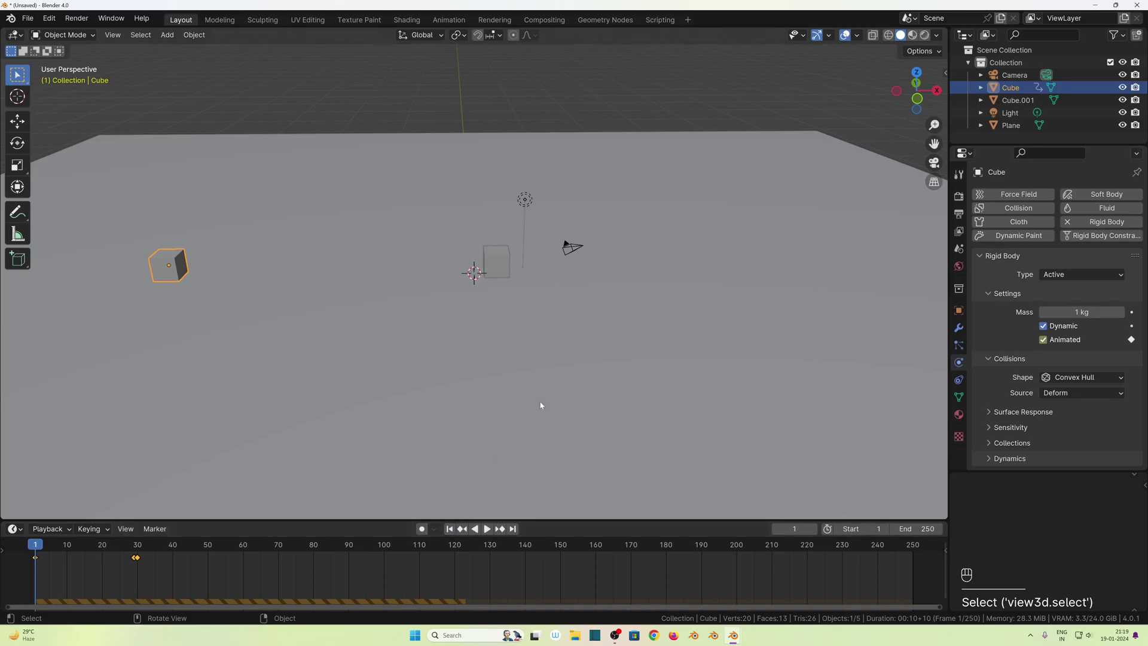
{"action": "key", "text": "space"}
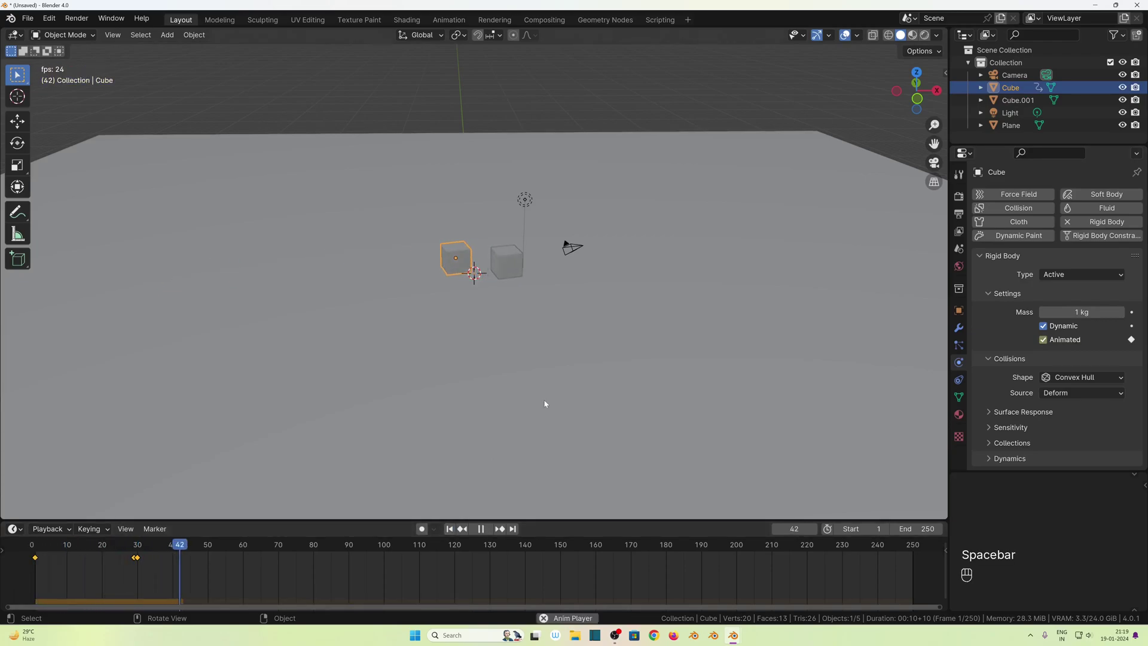
{"action": "key", "text": "space"}
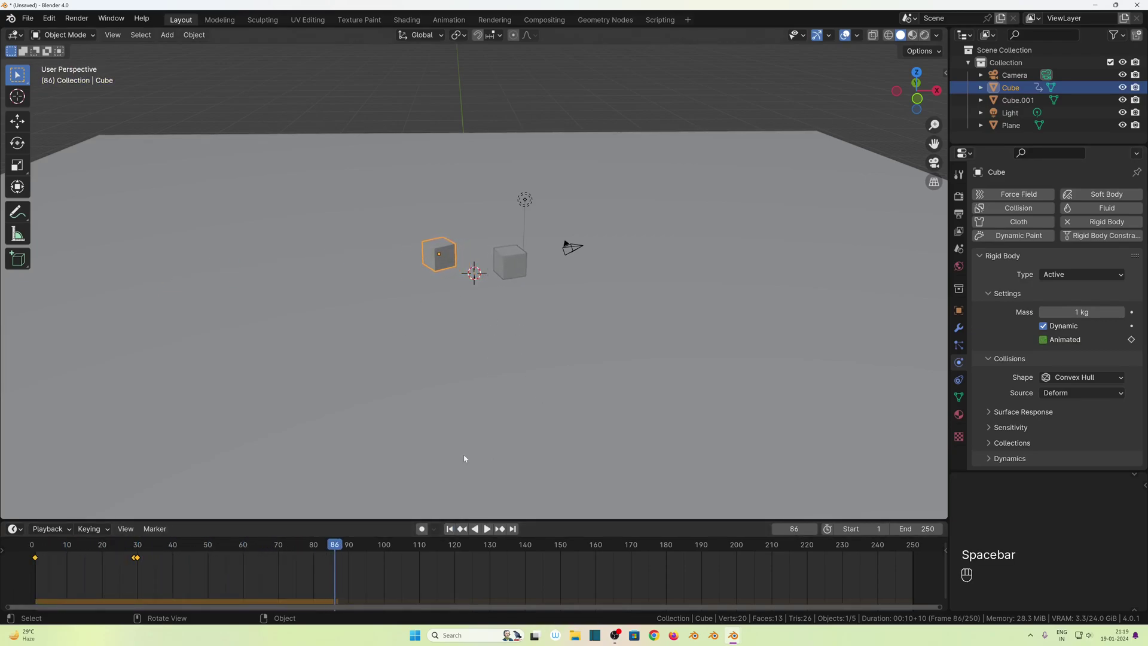
{"action": "left_click", "coordinate": [449, 529]}
{"action": "key", "text": "space"}
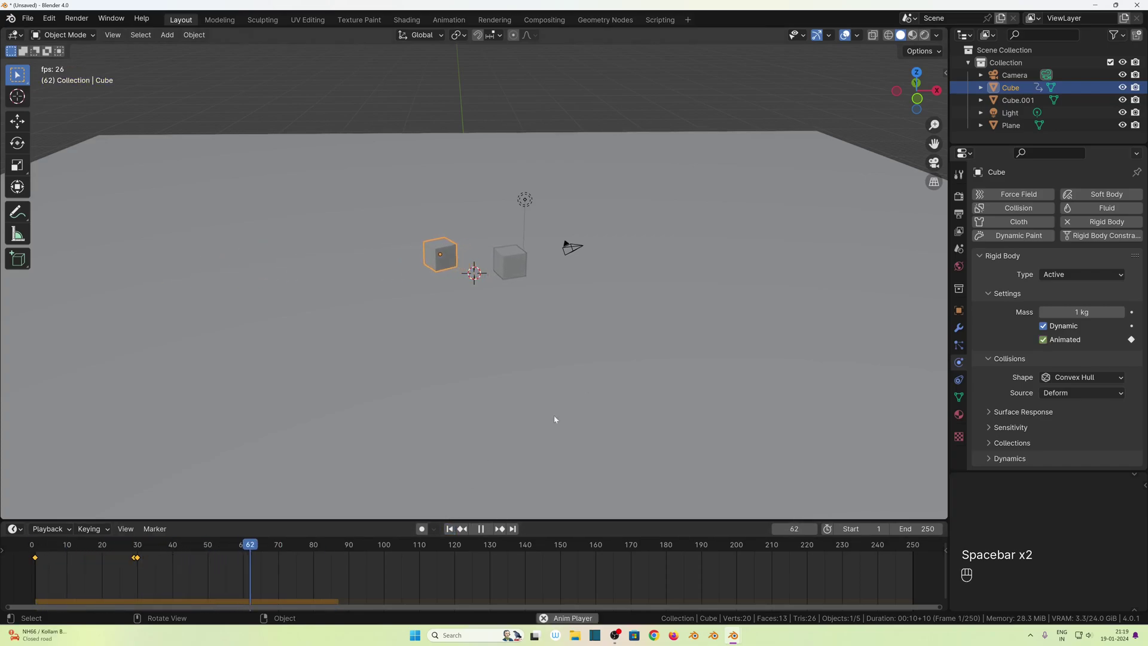
{"action": "key", "text": "space"}
Set the second cube's rigid body mass to 20 kg.
{"action": "left_click", "coordinate": [508, 270]}
{"action": "double_click", "coordinate": [1081, 312]}
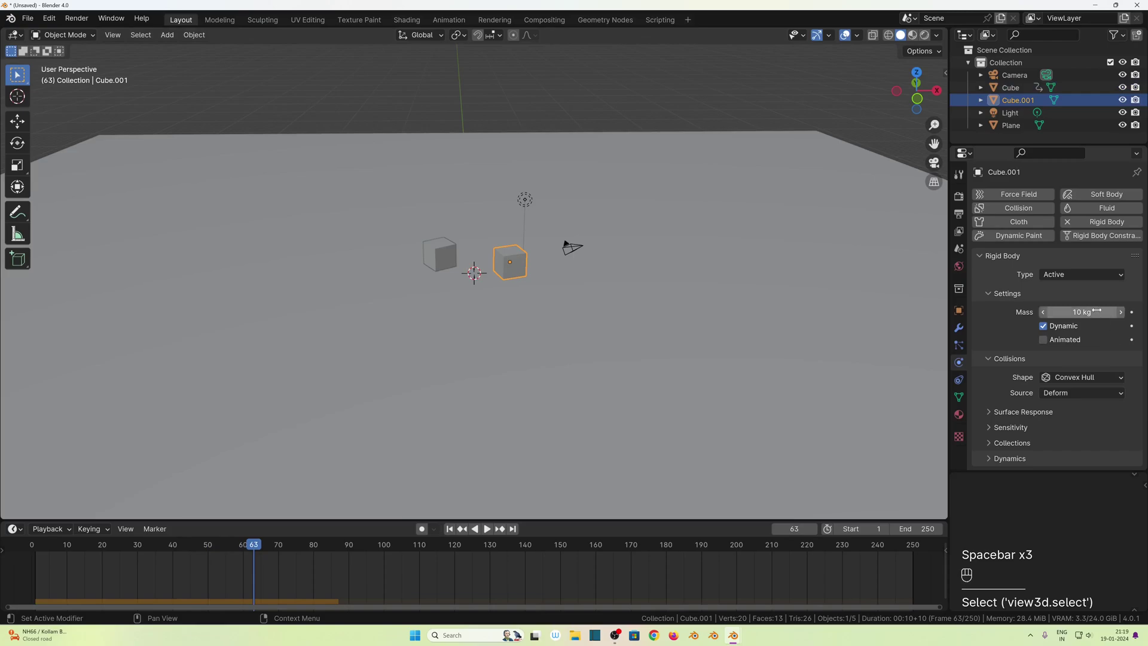
{"action": "type", "text": "20"}
{"action": "key", "text": "Return"}
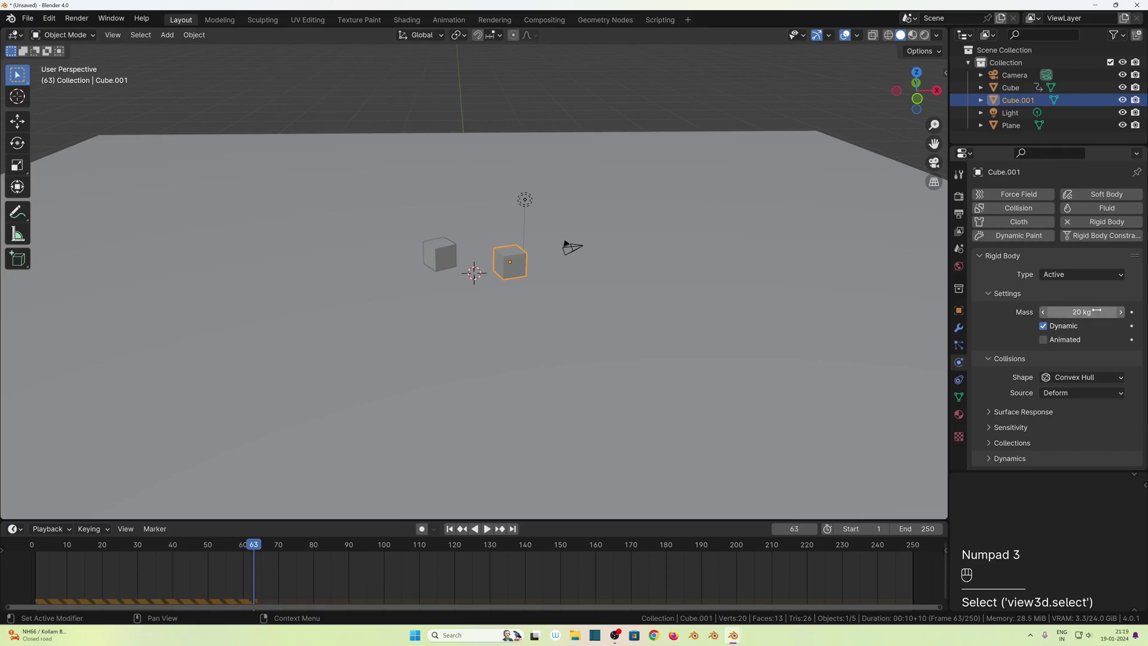
Replay the simulation from frame 1 to check the collision against the 20 kg cube.
{"action": "left_click", "coordinate": [449, 528]}
{"action": "key", "text": "space"}
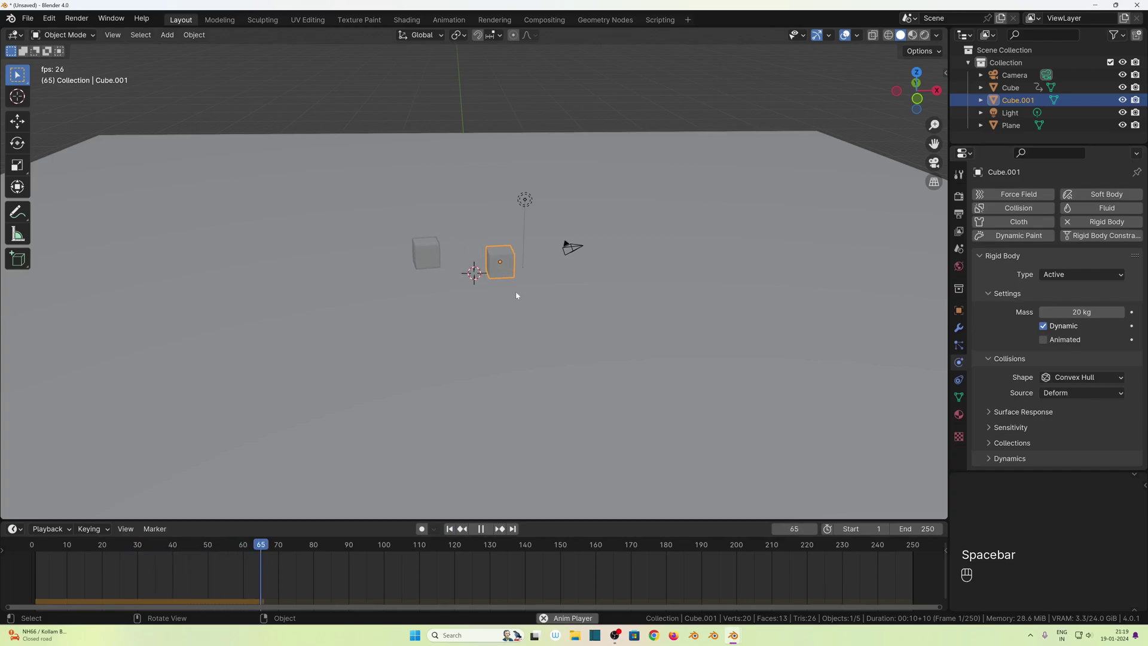
{"action": "key", "text": "space"}
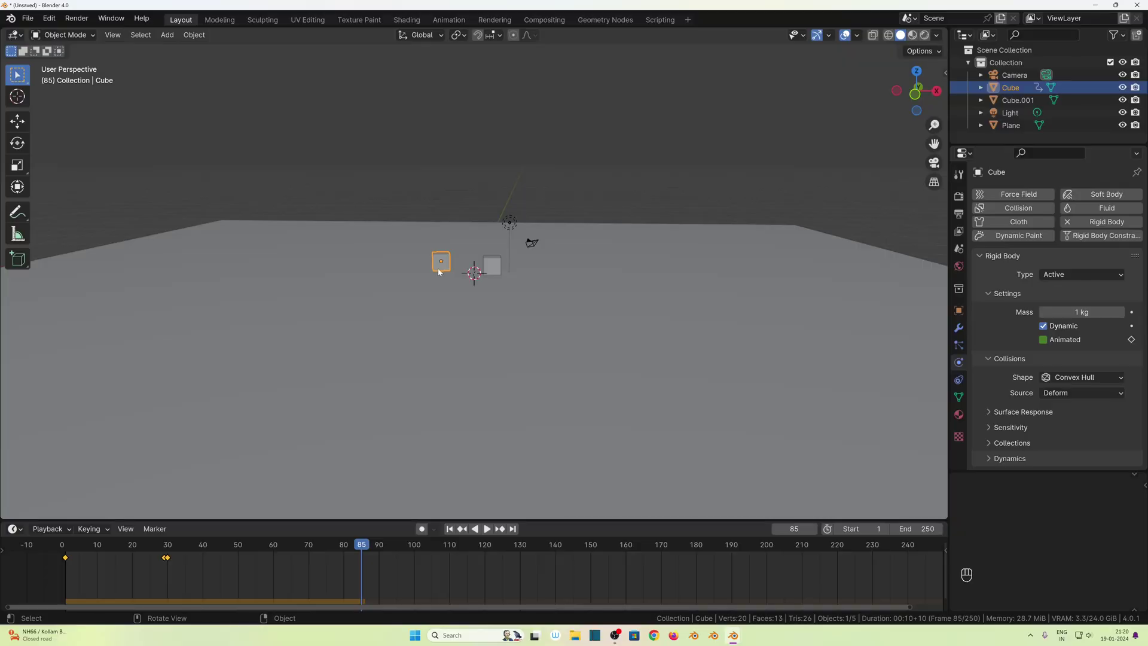
Delete both cubes, return to frame 1 and reduce the timeline's height.
{"action": "left_click", "coordinate": [439, 272]}
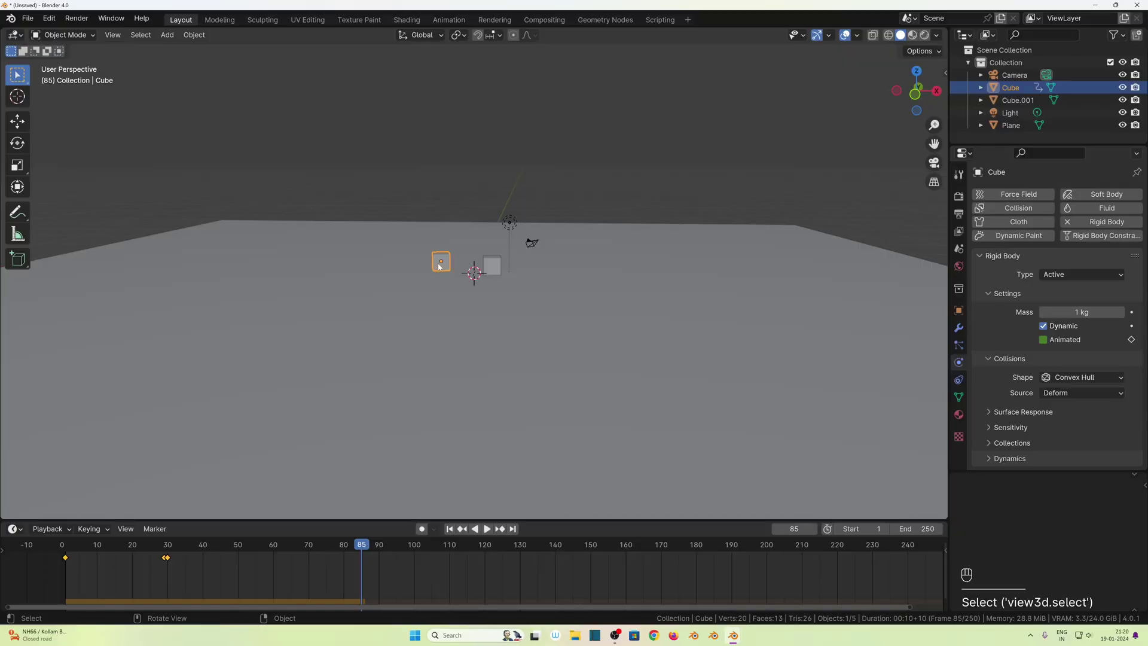
{"action": "left_click", "coordinate": [487, 269], "text": "shift"}
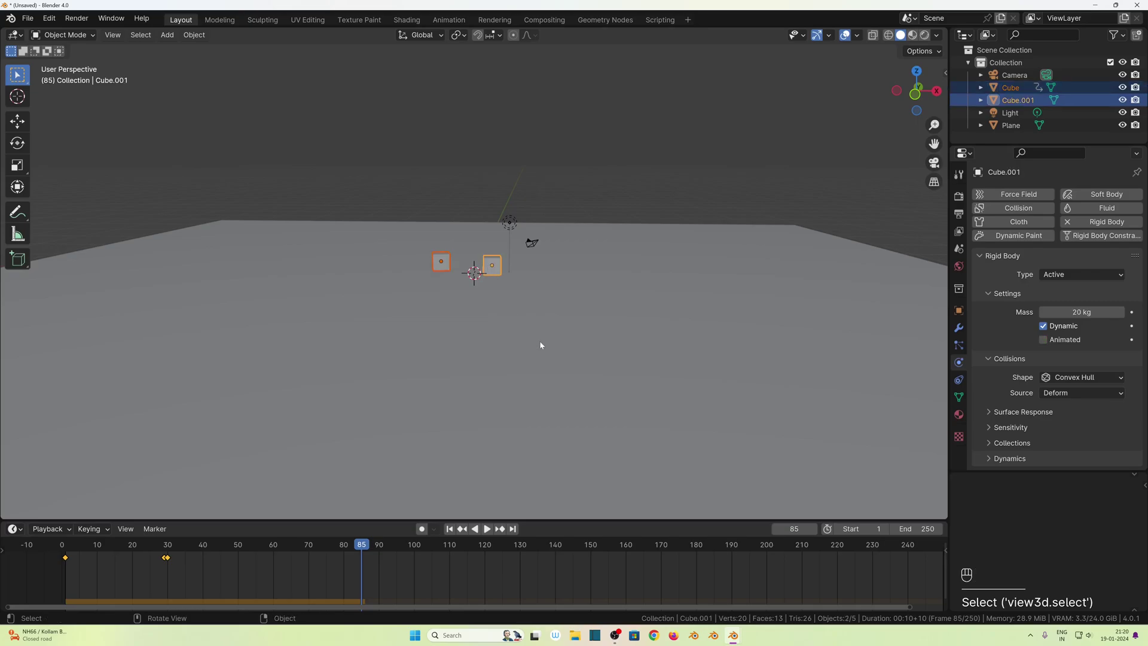
{"action": "key", "text": "Delete"}
{"action": "middle_click_drag", "start_coordinate": [492, 353], "coordinate": [485, 398]}
{"action": "left_click", "coordinate": [449, 529]}
{"action": "left_click_drag", "start_coordinate": [566, 521], "coordinate": [566, 539]}
{"action": "scroll", "coordinate": [586, 389], "scroll_direction": "down", "scroll_amount": 1}
{"action": "scroll", "coordinate": [585, 390], "scroll_direction": "up", "scroll_amount": 2}
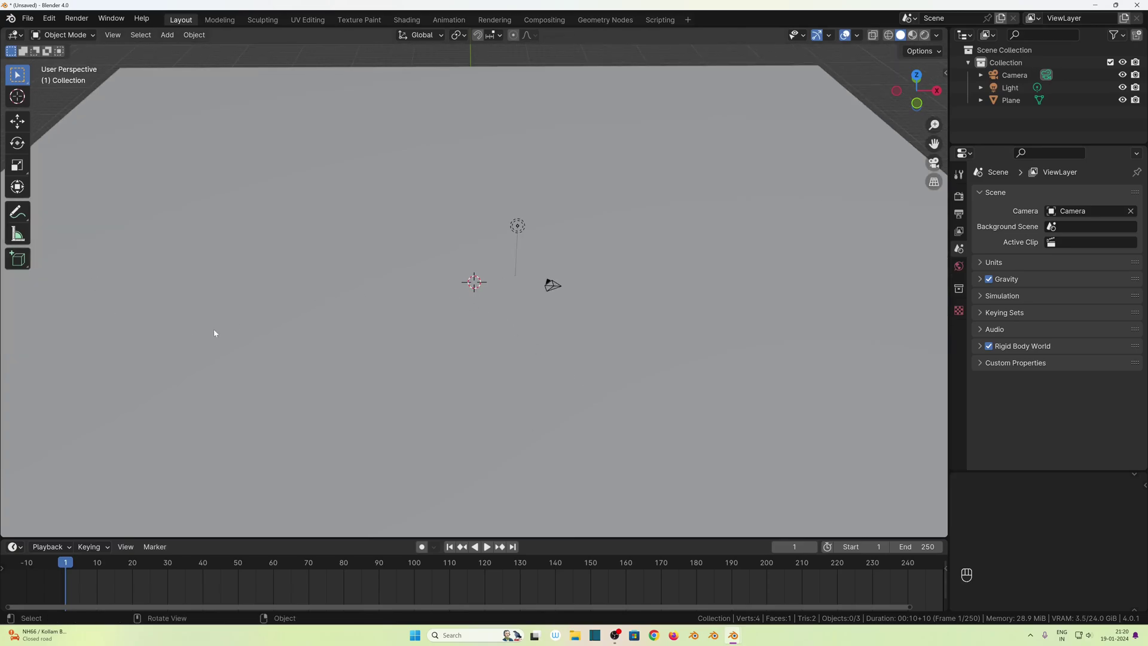
Add a second plane and scale it by a factor of 18 along the X axis.
{"action": "middle_click_drag", "start_coordinate": [214, 332], "coordinate": [359, 251]}
{"action": "key", "text": "shift+a"}
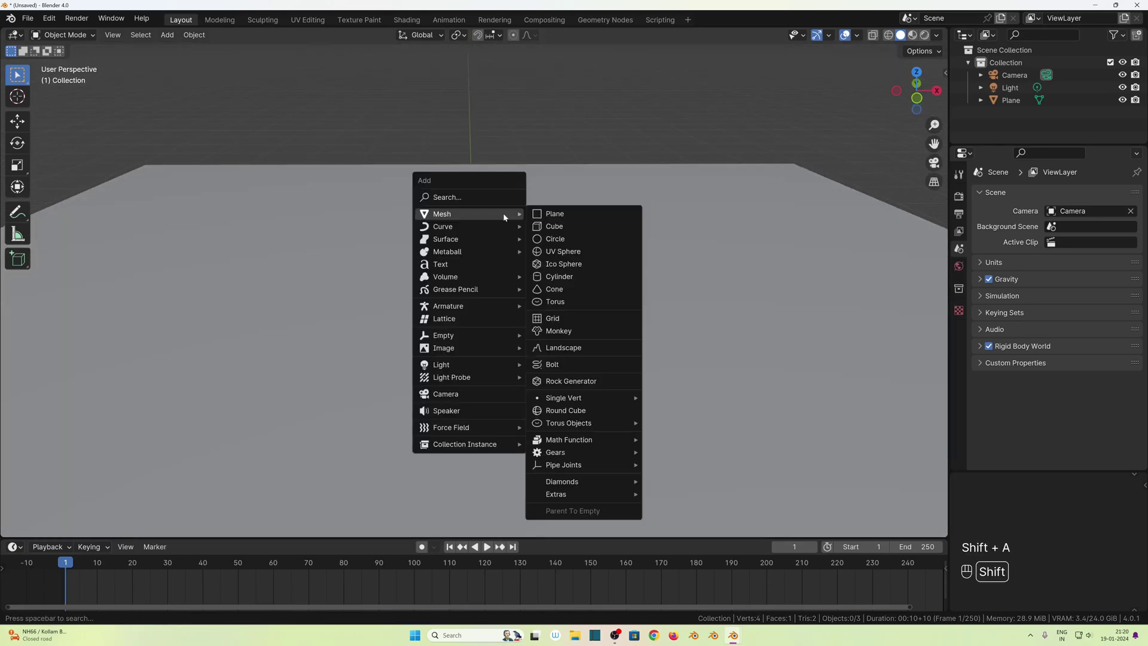
{"action": "left_click", "coordinate": [582, 213]}
{"action": "middle_click_drag", "start_coordinate": [571, 340], "coordinate": [569, 349]}
{"action": "key", "text": "s"}
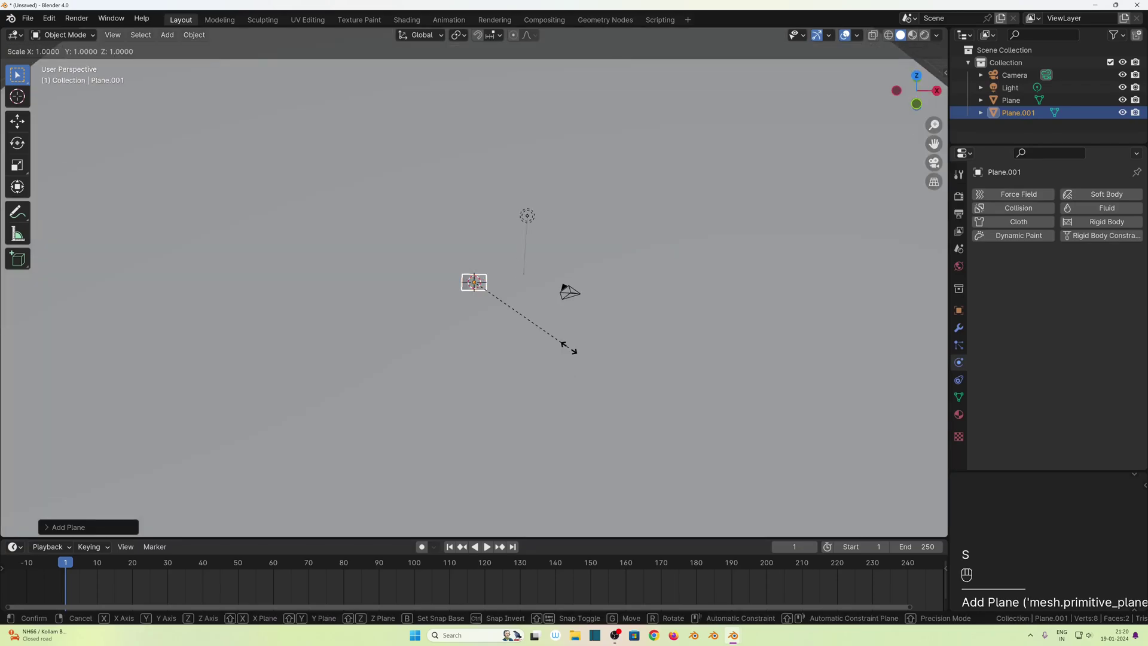
{"action": "key", "text": "x"}
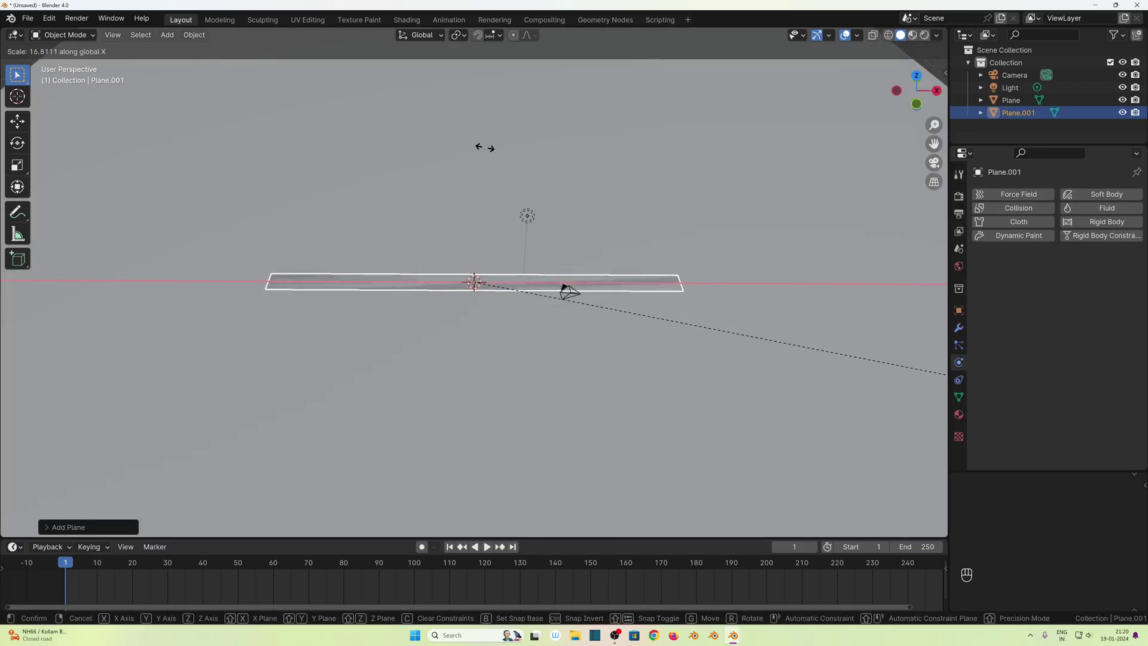
{"action": "left_click", "coordinate": [616, 168]}
{"action": "left_click", "coordinate": [60, 527]}
{"action": "left_click", "coordinate": [160, 456]}
{"action": "type", "text": "18"}
{"action": "key", "text": "Return"}
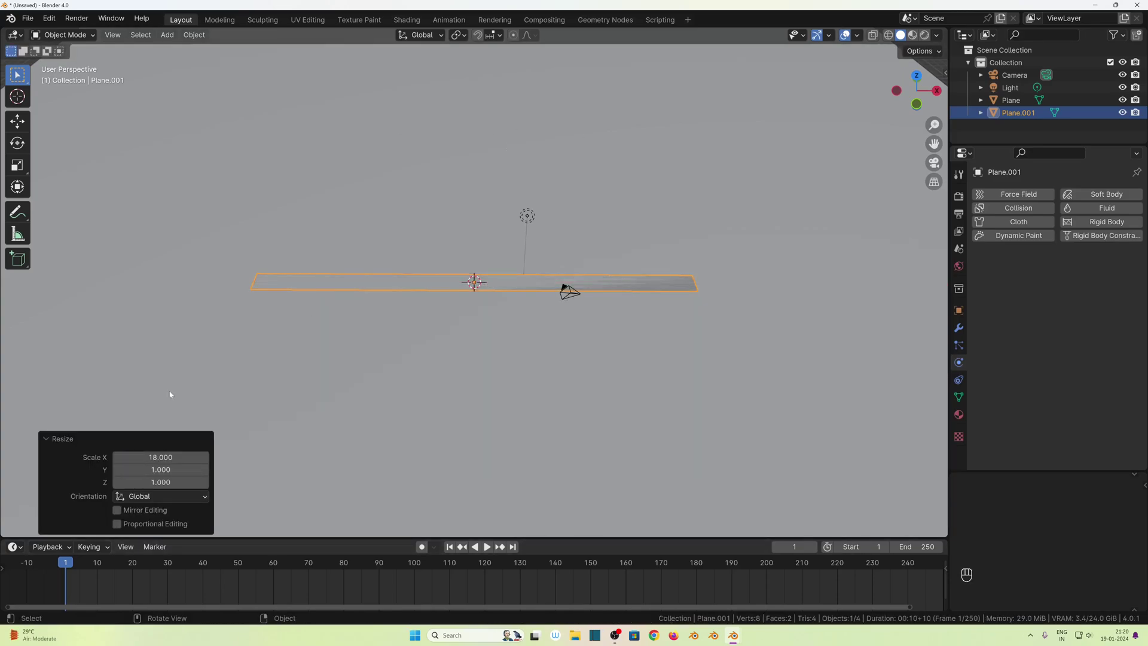
Set the new plane's Y dimension to 6 m and apply its scale.
{"action": "key", "text": "n"}
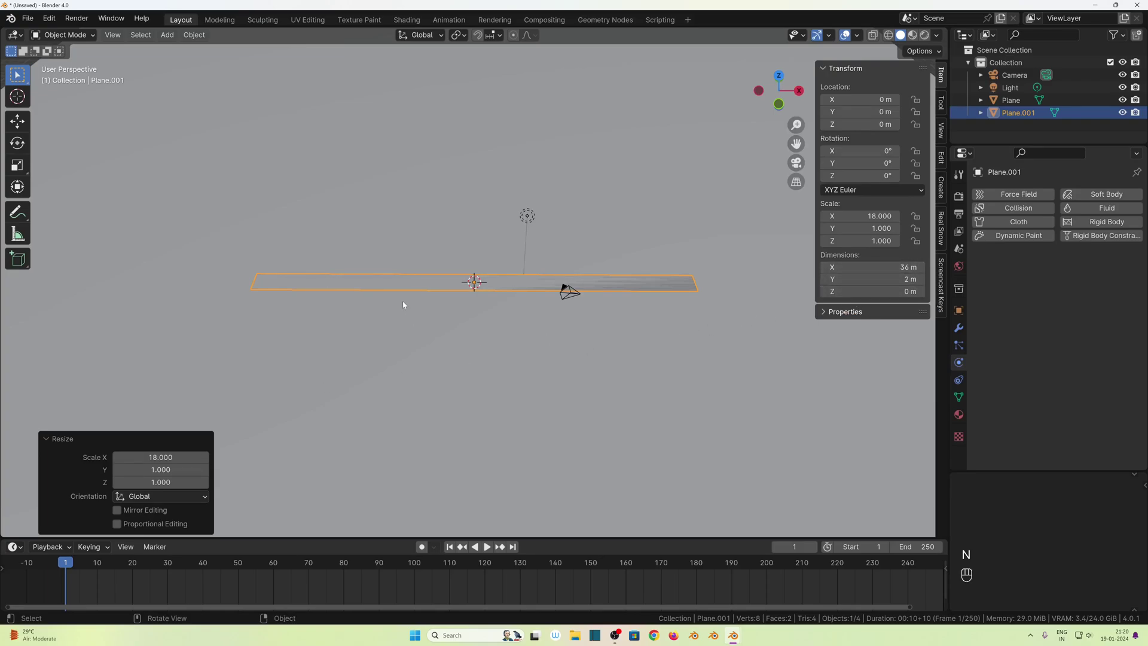
{"action": "left_click", "coordinate": [874, 279]}
{"action": "type", "text": "6"}
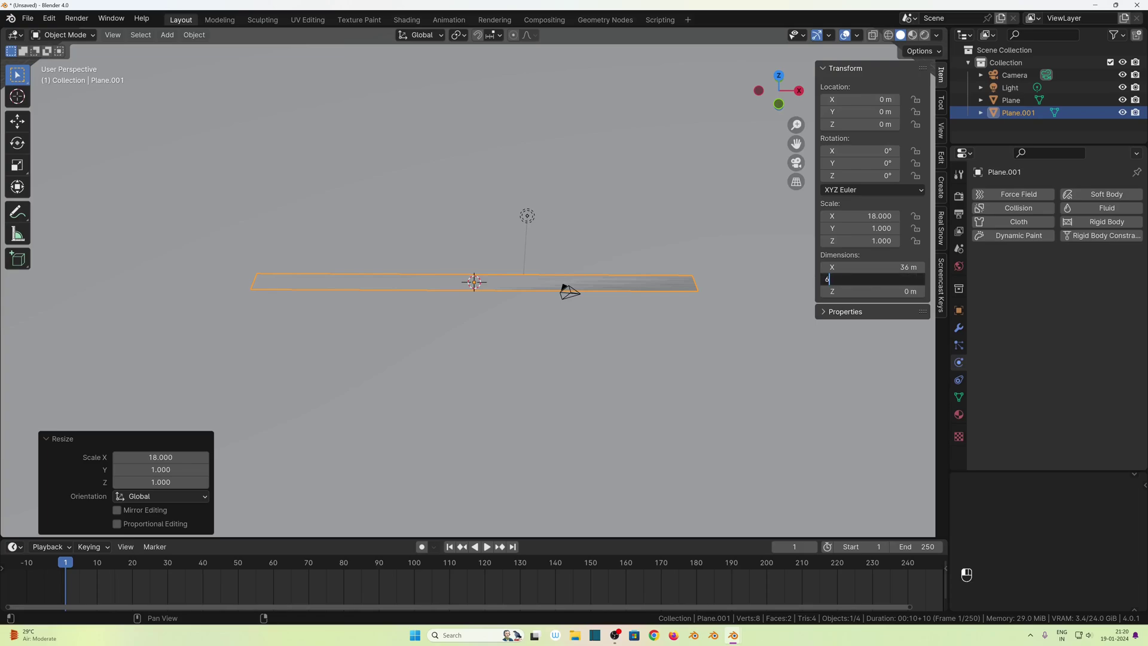
{"action": "key", "text": "Return"}
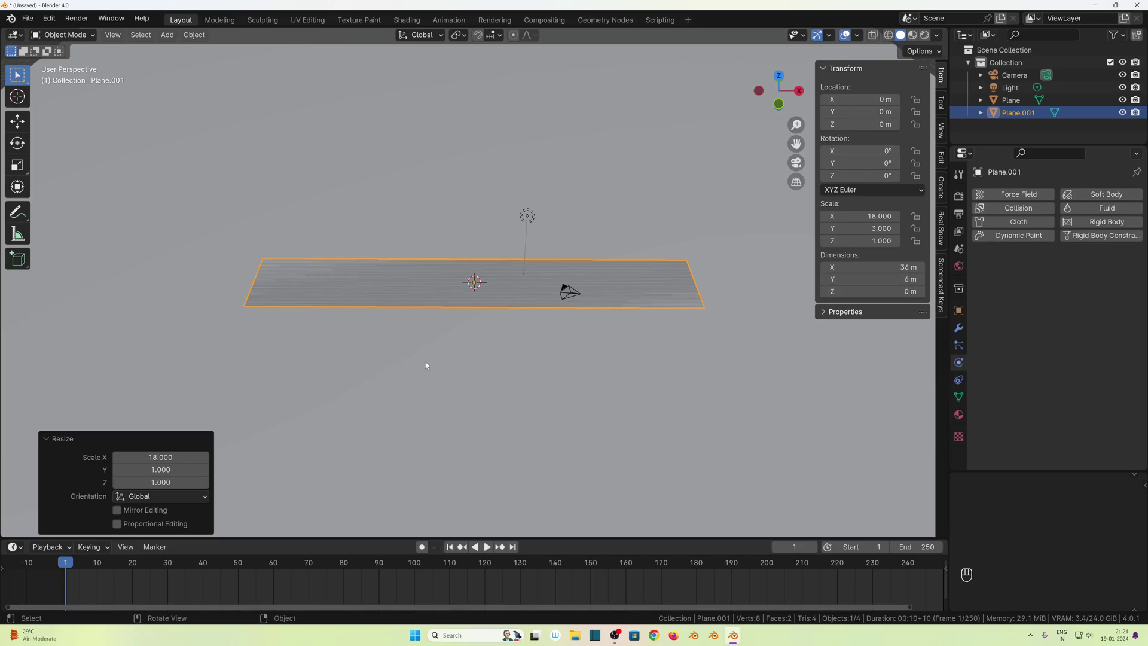
{"action": "key", "text": "n"}
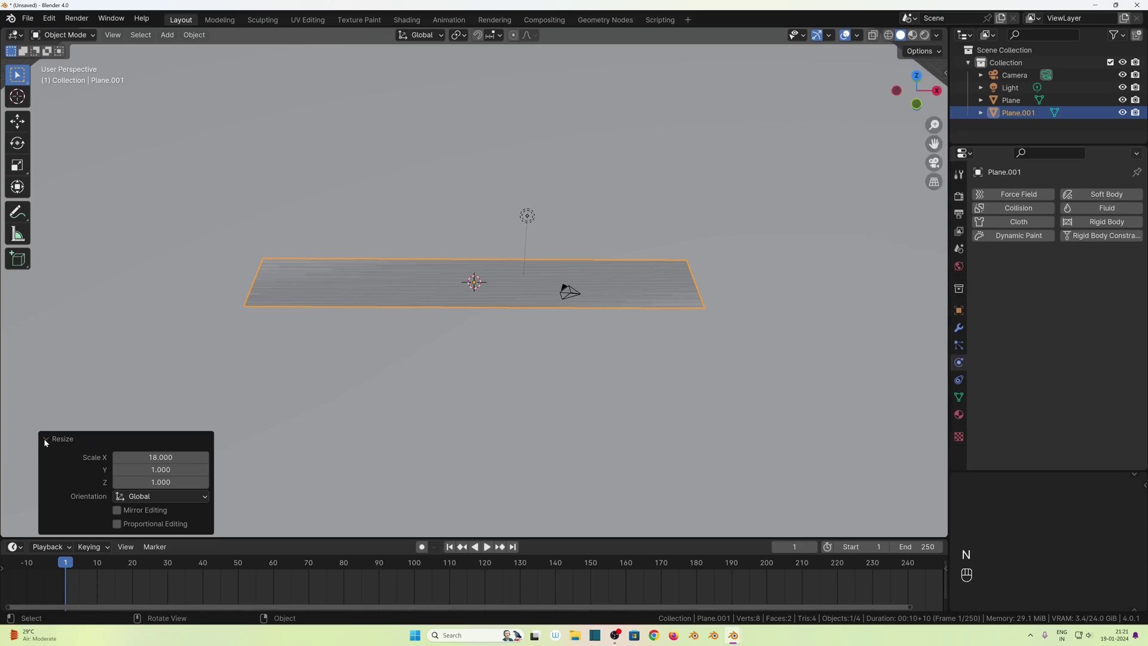
{"action": "left_click", "coordinate": [46, 440]}
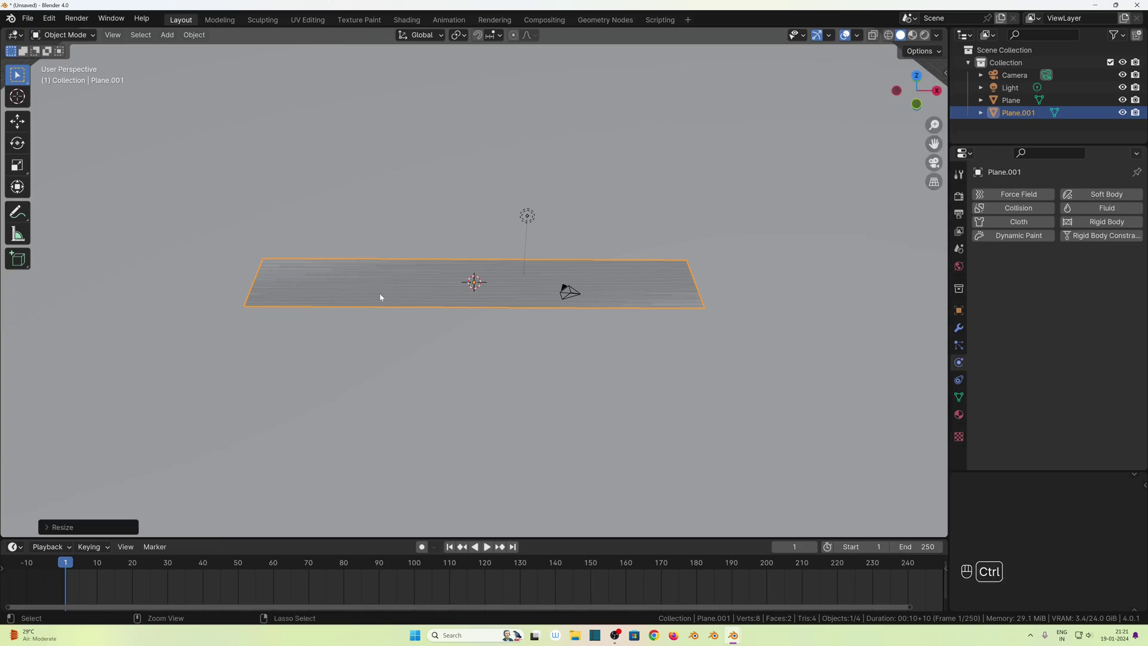
{"action": "key", "text": "ctrl+a"}
{"action": "left_click", "coordinate": [380, 299]}
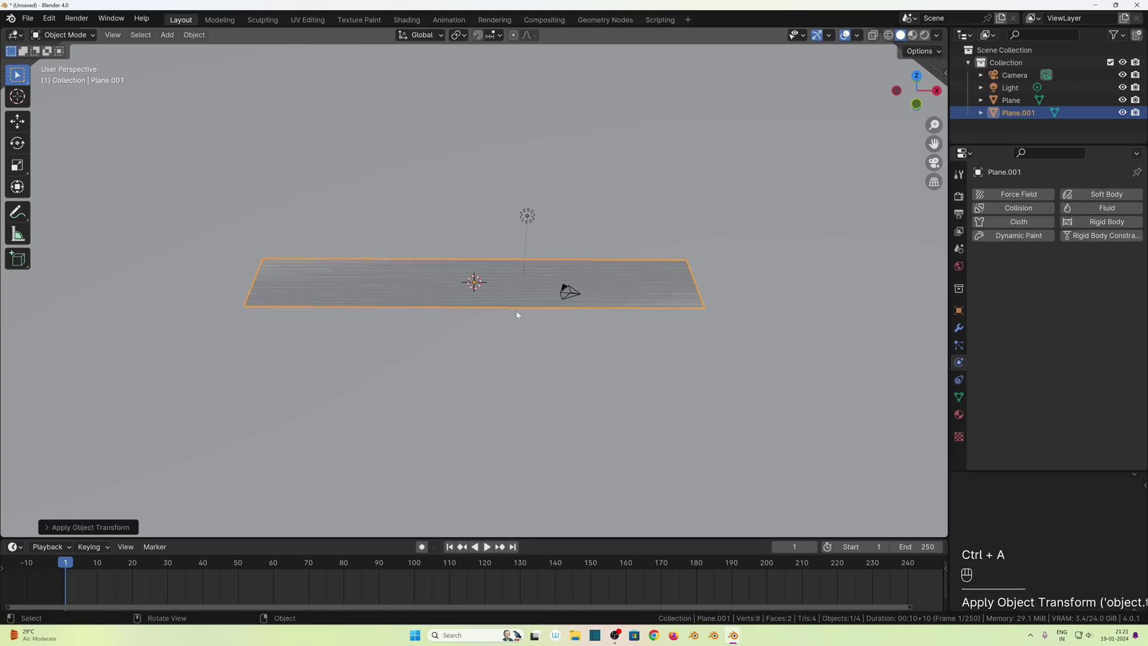
Tilt the long plane into a ramp by setting its Y rotation to -20° in the front view.
{"action": "scroll", "coordinate": [651, 308], "scroll_direction": "down", "scroll_amount": 5}
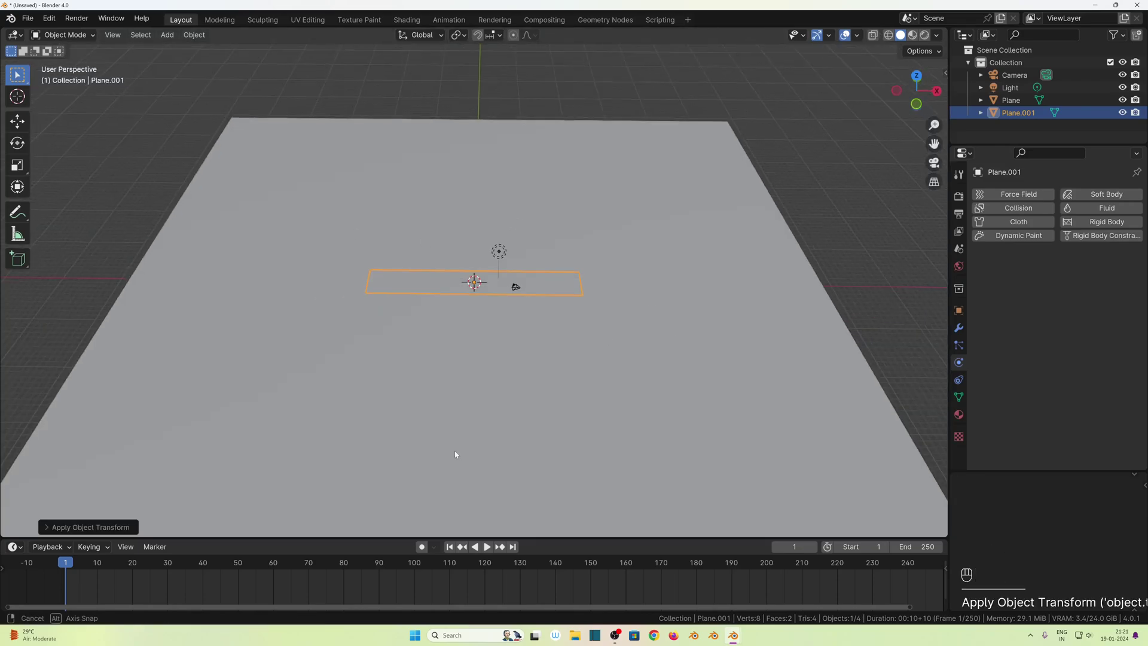
{"action": "middle_click_drag", "start_coordinate": [457, 456], "coordinate": [456, 423]}
{"action": "scroll", "coordinate": [453, 423], "scroll_direction": "up", "scroll_amount": 4}
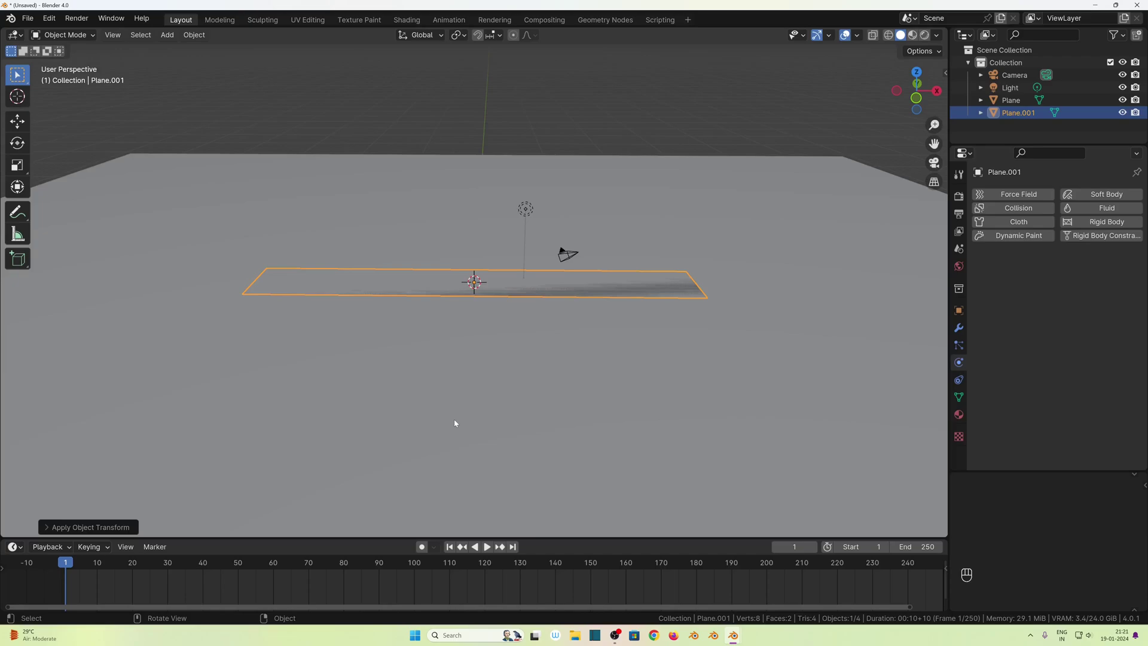
{"action": "key", "text": "KP_1"}
{"action": "scroll", "coordinate": [454, 422], "scroll_direction": "down", "scroll_amount": 3}
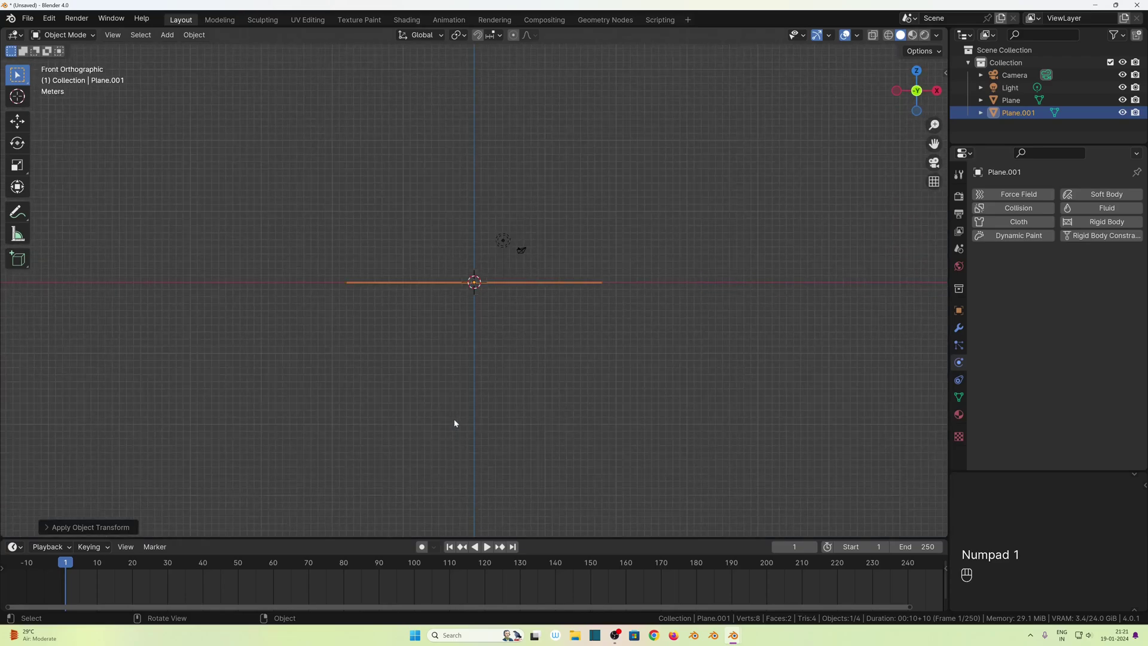
{"action": "key", "text": "n"}
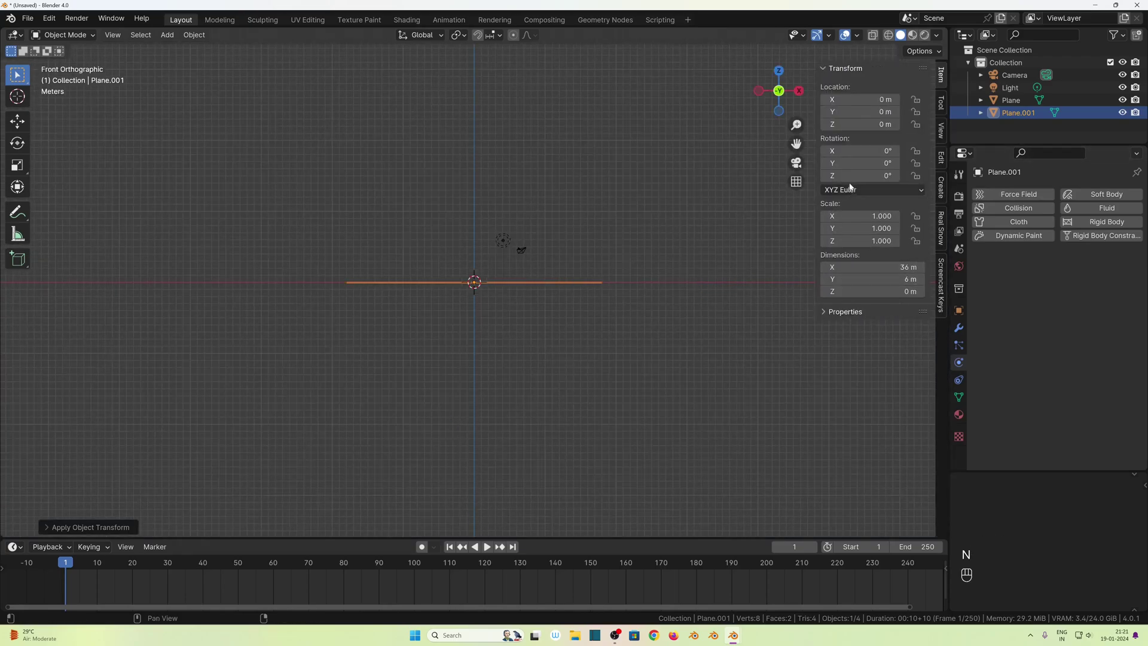
{"action": "double_click", "coordinate": [861, 163]}
{"action": "type", "text": "-20"}
{"action": "key", "text": "Return"}
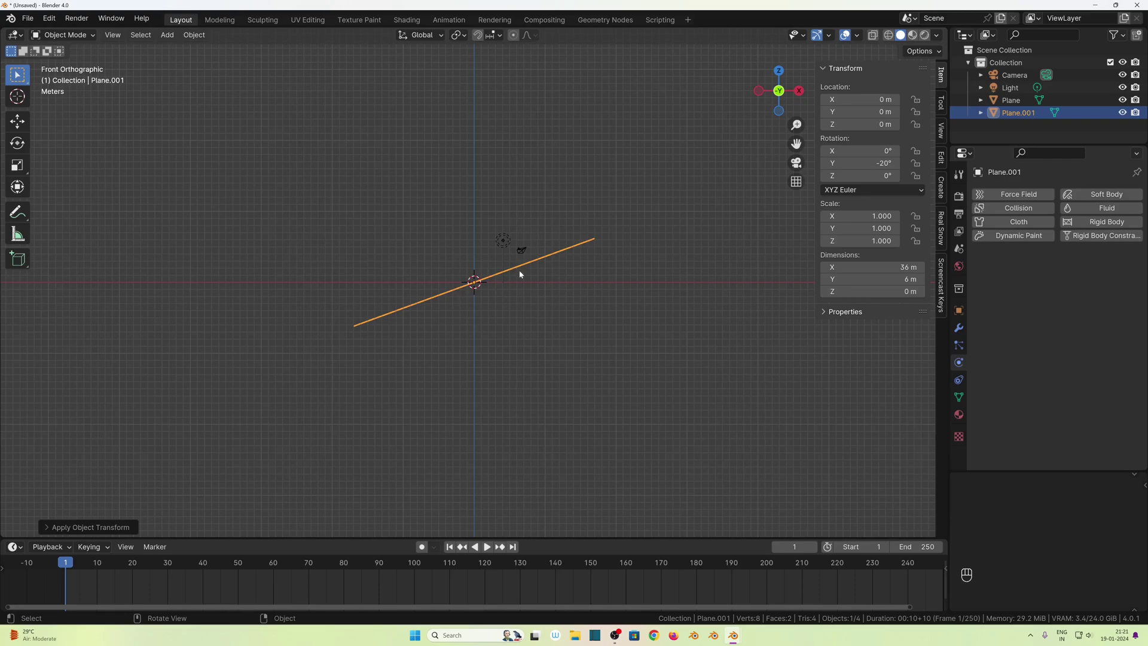
Move the ramp away from the origin to about X -36 m and Z 6.3 m.
{"action": "scroll", "coordinate": [515, 281], "scroll_direction": "up", "scroll_amount": 3}
{"action": "middle_click_drag", "start_coordinate": [422, 382], "coordinate": [626, 473], "text": "shift"}
{"action": "key", "text": "g"}
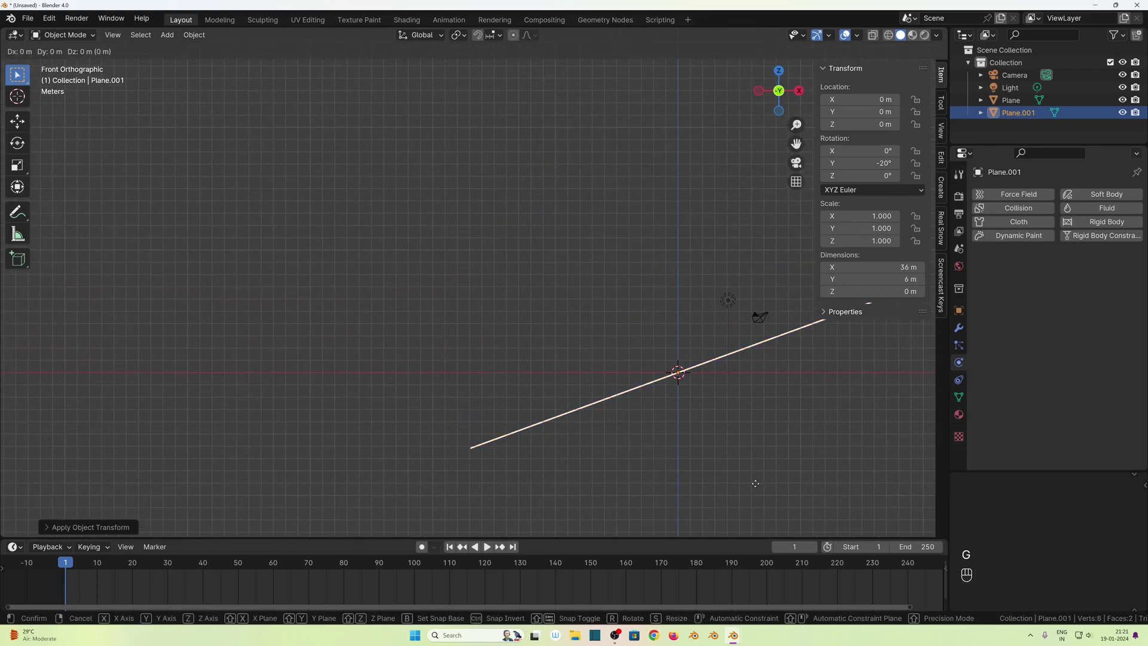
{"action": "left_click", "coordinate": [329, 406]}
Raise the ramp slightly along Z to about 6.4 m so its lower end sits just above the ground.
{"action": "scroll", "coordinate": [335, 407], "scroll_direction": "up", "scroll_amount": 4}
{"action": "middle_click_drag", "start_coordinate": [334, 407], "coordinate": [902, 375], "text": "shift"}
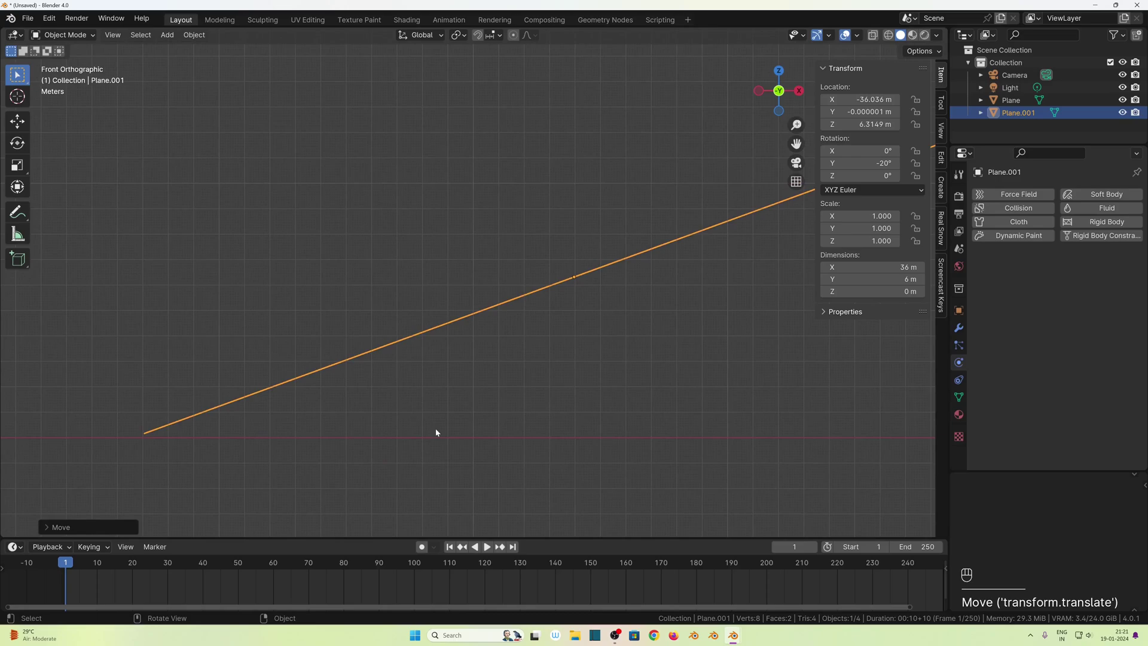
{"action": "key", "text": "g"}
{"action": "key", "text": "z"}
{"action": "left_click", "coordinate": [431, 409]}
Add a 2 m cube at the origin and display the ramp and cube in wireframe from the front.
{"action": "middle_click_drag", "start_coordinate": [433, 410], "coordinate": [436, 310]}
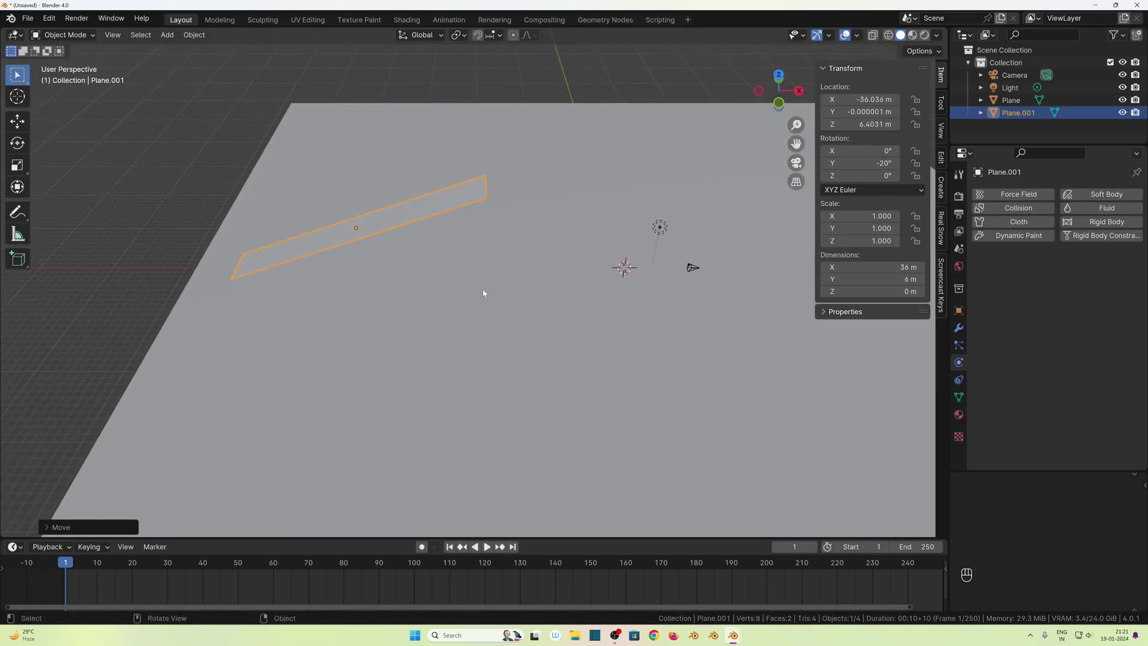
{"action": "key", "text": "shift+a"}
{"action": "left_click", "coordinate": [545, 298]}
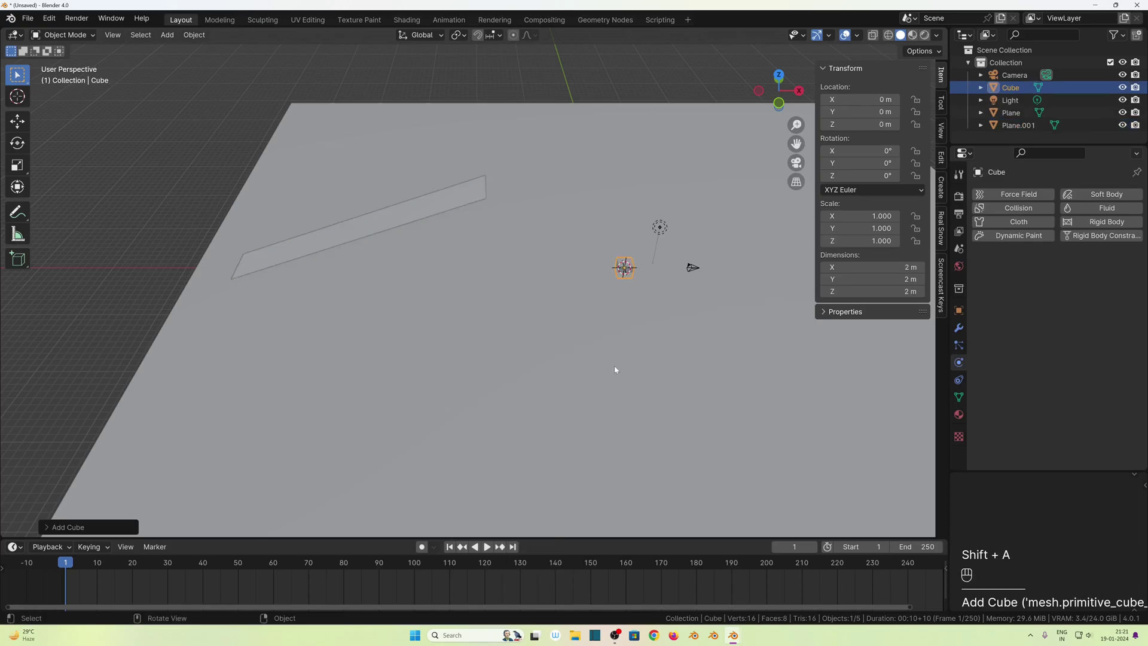
{"action": "key", "text": "KP_1"}
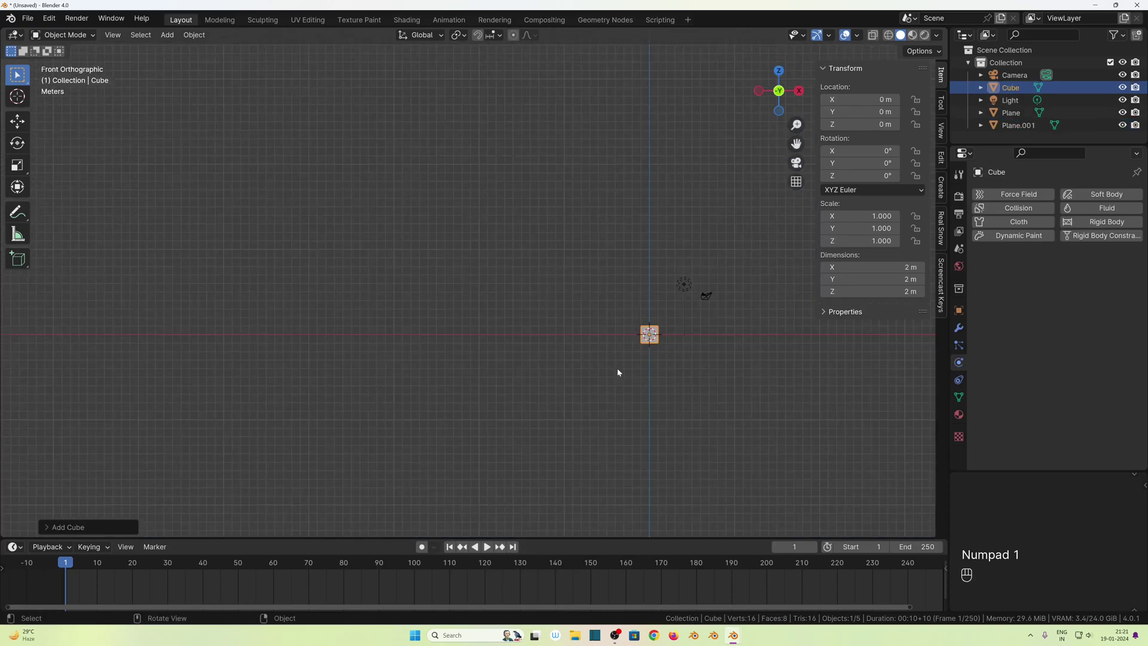
{"action": "middle_click_drag", "start_coordinate": [616, 369], "coordinate": [697, 380], "text": "shift"}
{"action": "key", "text": "shift+z"}
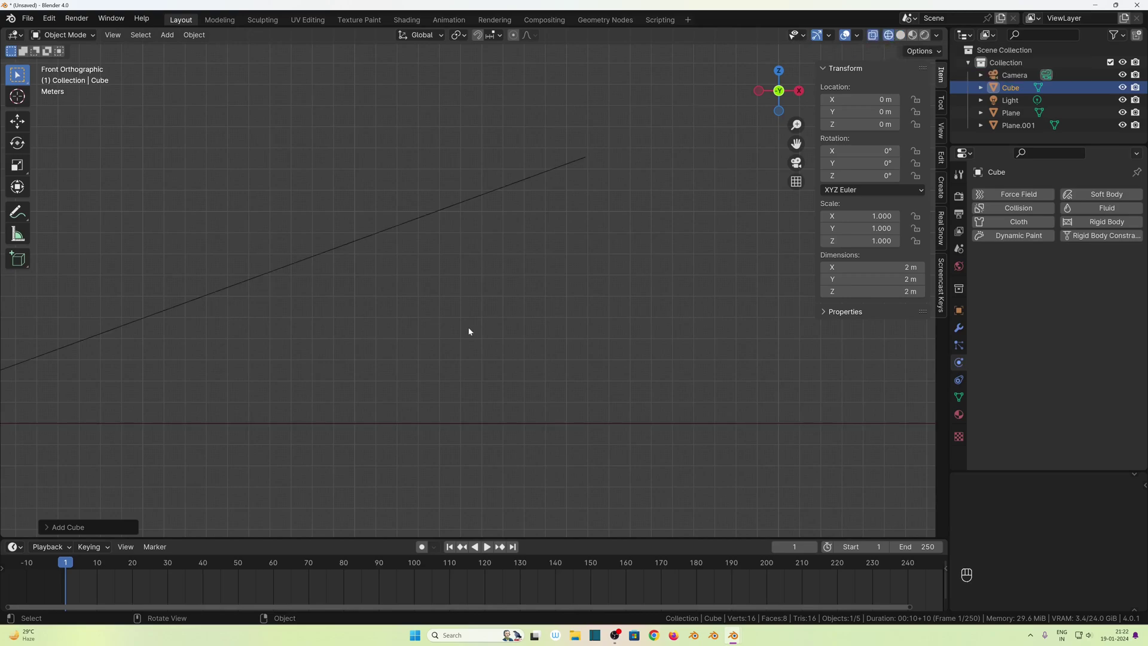
{"action": "middle_click_drag", "start_coordinate": [467, 327], "coordinate": [525, 360], "text": "shift"}
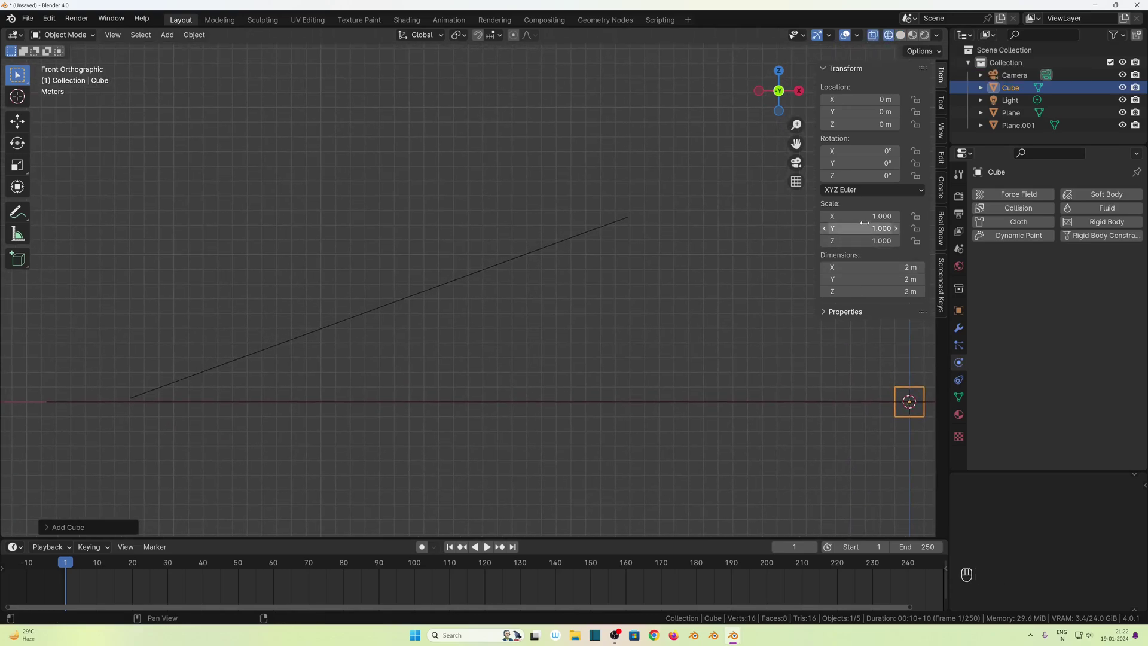
Set the cube's Y rotation to -20° and move it just above the lower end of the ramp.
{"action": "left_click", "coordinate": [866, 167]}
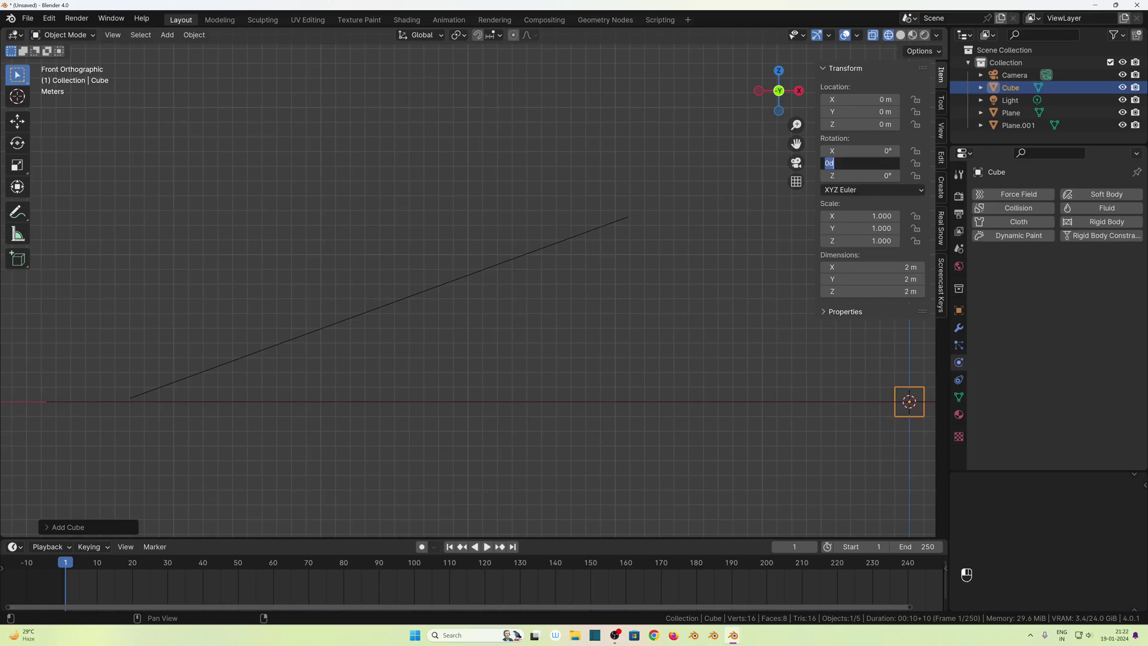
{"action": "type", "text": "-20"}
{"action": "key", "text": "Return"}
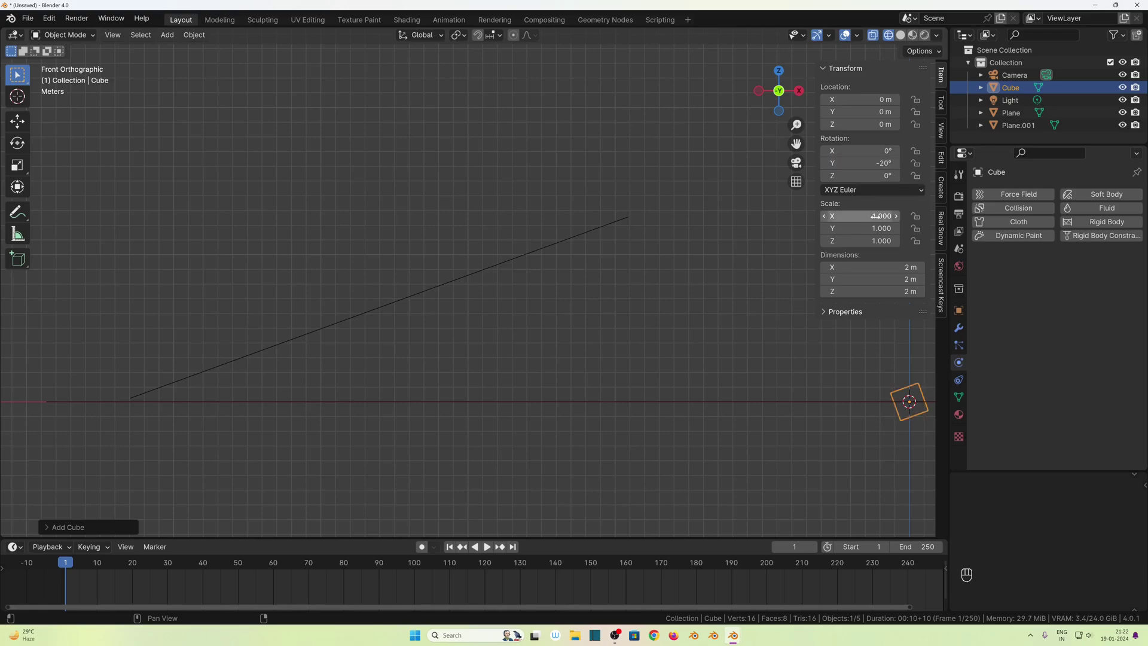
{"action": "key", "text": "g"}
{"action": "left_click", "coordinate": [72, 269]}
Lower the cube along its local Z axis until its underside rests on the ramp surface.
{"action": "scroll", "coordinate": [309, 461], "scroll_direction": "up", "scroll_amount": 7}
{"action": "middle_click_drag", "start_coordinate": [310, 461], "coordinate": [597, 461], "text": "shift"}
{"action": "scroll", "coordinate": [597, 461], "scroll_direction": "up", "scroll_amount": 4}
{"action": "scroll", "coordinate": [597, 466], "scroll_direction": "down", "scroll_amount": 2}
{"action": "key", "text": "g"}
{"action": "key", "text": "z"}
{"action": "key", "text": "z"}
{"action": "key", "text": "shift"}
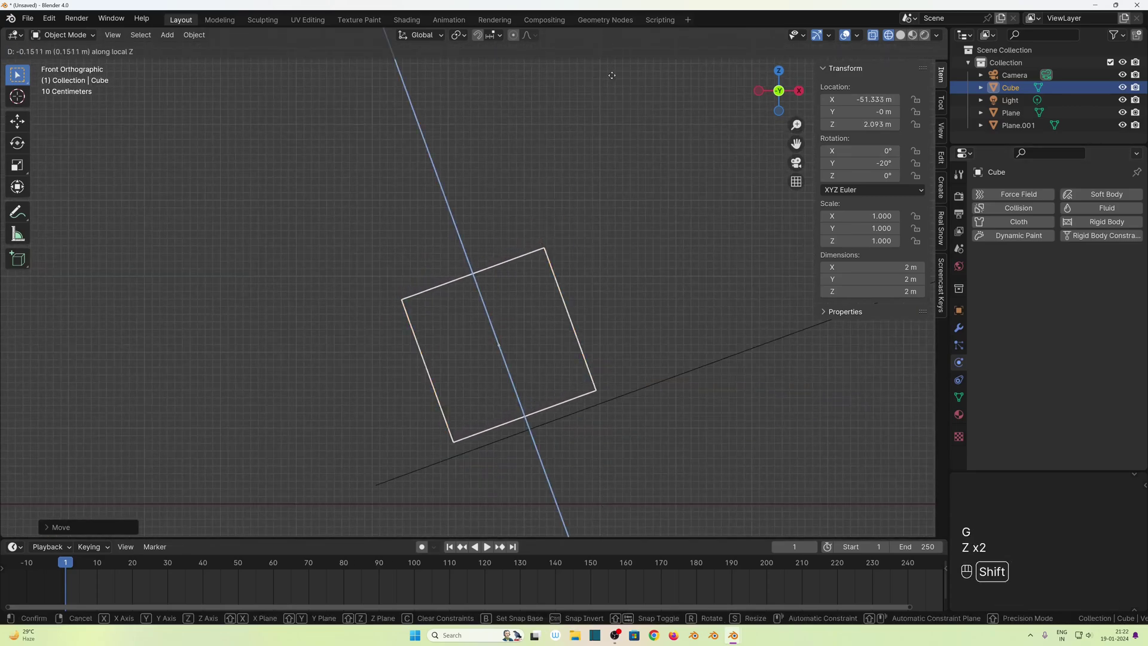
{"action": "left_click", "coordinate": [665, 306]}
Slide the cube about 0.9 m down the ramp along its local X axis, close to the lower edge.
{"action": "key", "text": "g"}
{"action": "key", "text": "x"}
{"action": "key", "text": "x"}
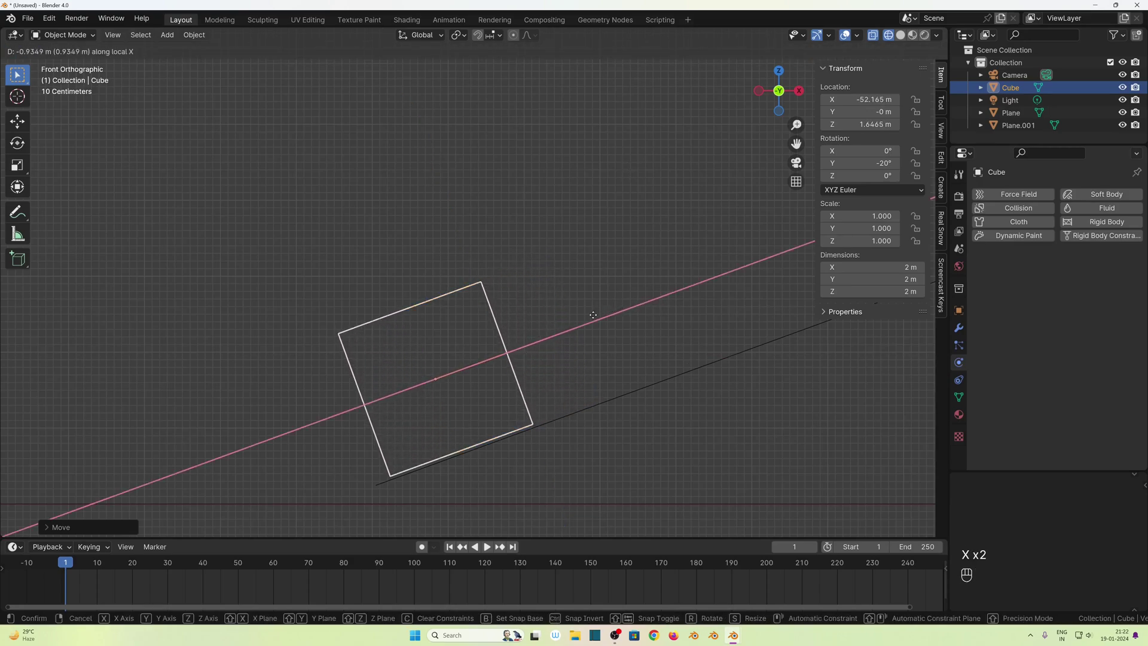
{"action": "left_click", "coordinate": [595, 312]}
Extrude the entire ramp plane about 0.5 m downward along its normal to give it thickness.
{"action": "scroll", "coordinate": [594, 311], "scroll_direction": "down", "scroll_amount": 4}
{"action": "left_click", "coordinate": [595, 310]}
{"action": "scroll", "coordinate": [625, 338], "scroll_direction": "up", "scroll_amount": 2}
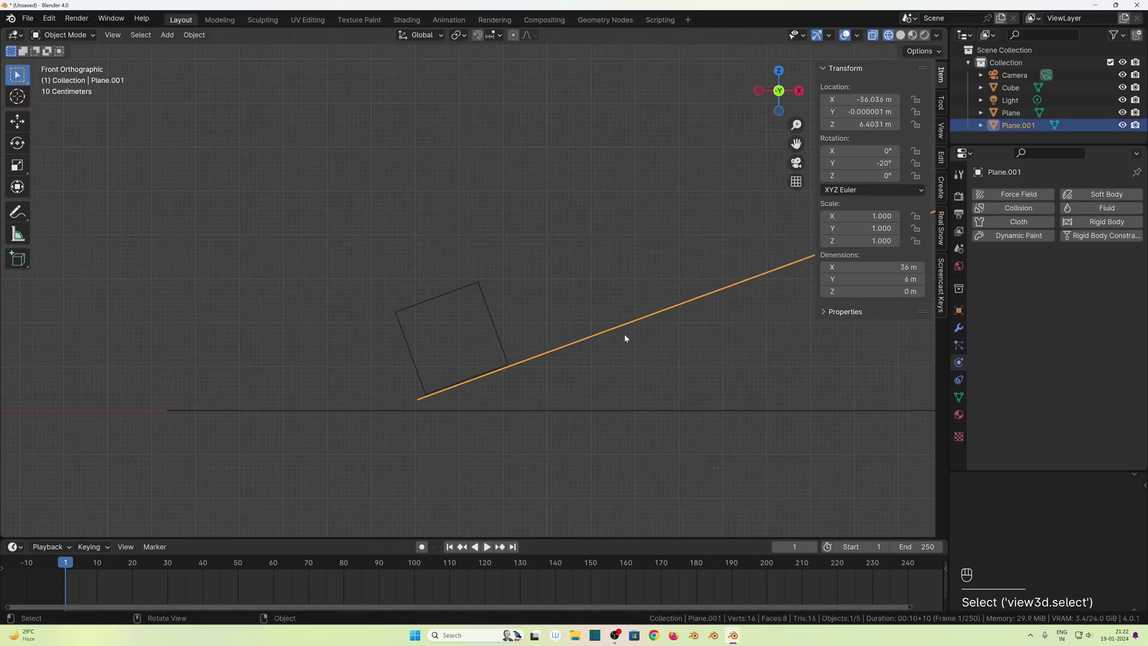
{"action": "middle_click_drag", "start_coordinate": [661, 388], "coordinate": [304, 420], "text": "shift"}
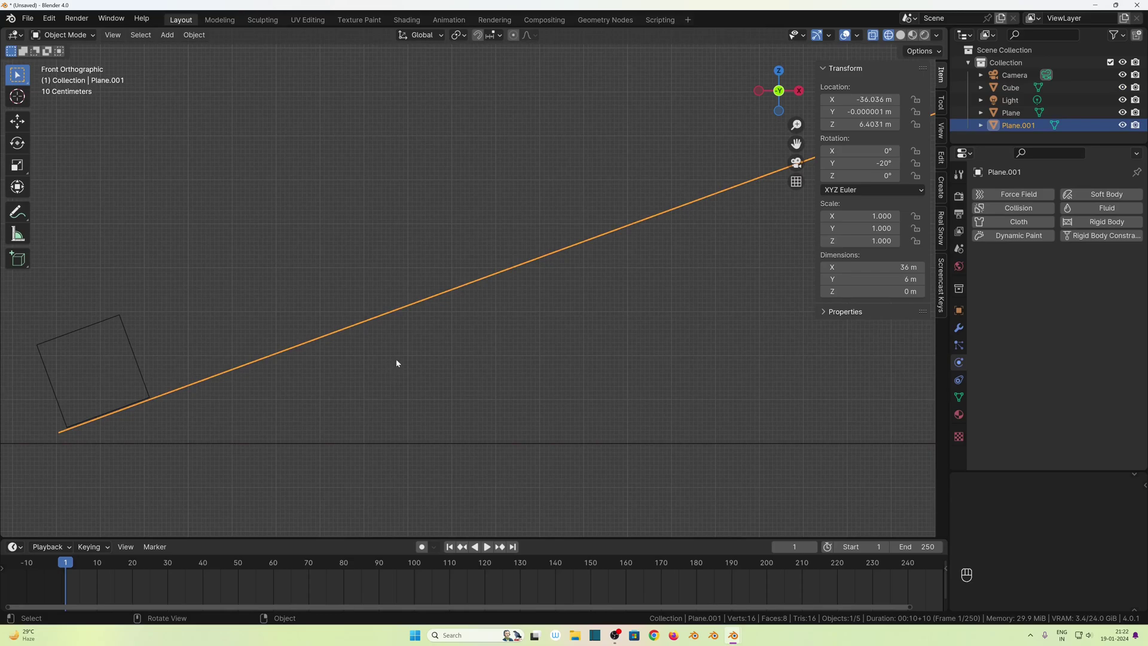
{"action": "key", "text": "Tab"}
{"action": "key", "text": "a"}
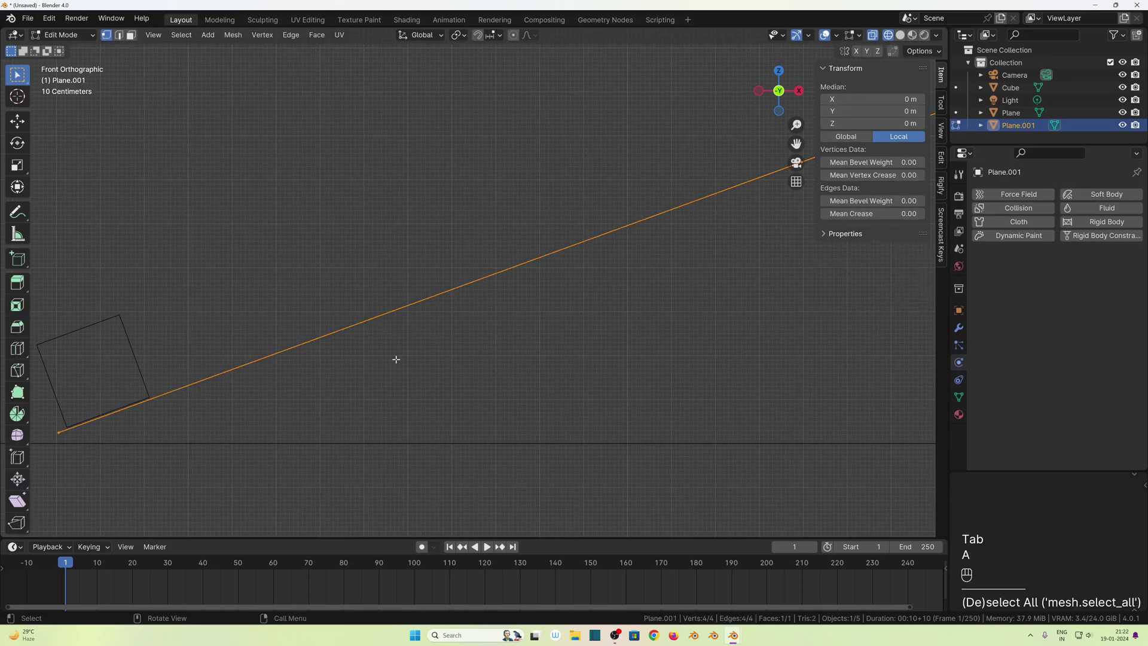
{"action": "key", "text": "e"}
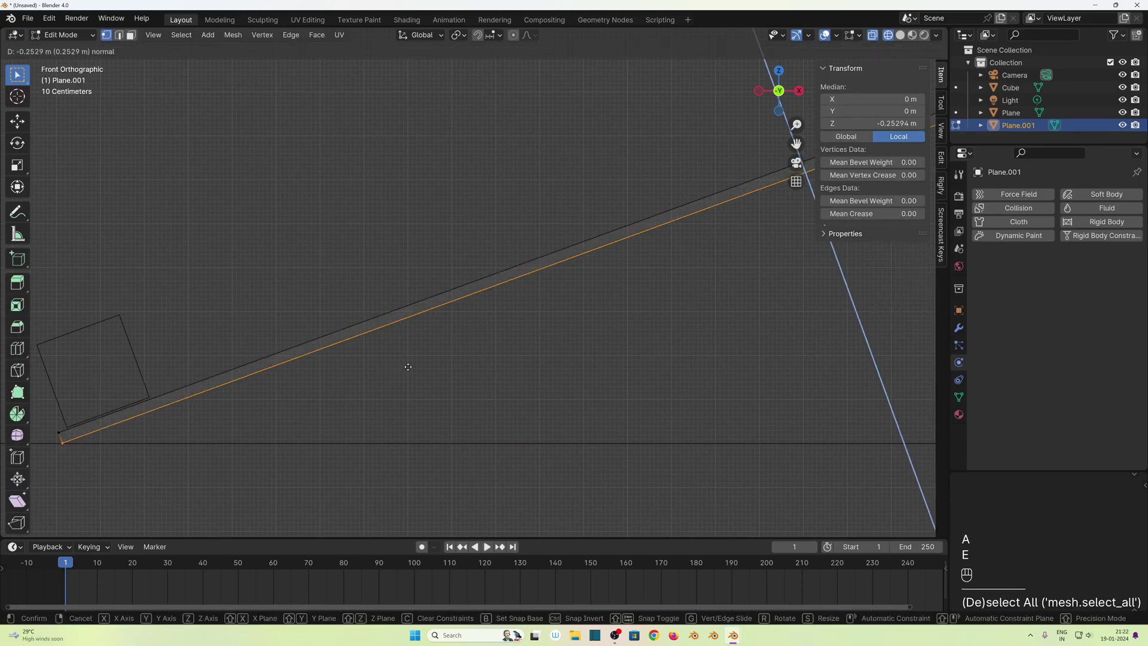
{"action": "left_click", "coordinate": [410, 366]}
Display the scene in solid shading from a perspective angle, hide the sidebar and return to Object Mode.
{"action": "left_click", "coordinate": [900, 34]}
{"action": "scroll", "coordinate": [665, 365], "scroll_direction": "down", "scroll_amount": 2}
{"action": "middle_click_drag", "start_coordinate": [664, 365], "coordinate": [476, 415]}
{"action": "middle_click_drag", "start_coordinate": [514, 370], "coordinate": [425, 397], "text": "shift"}
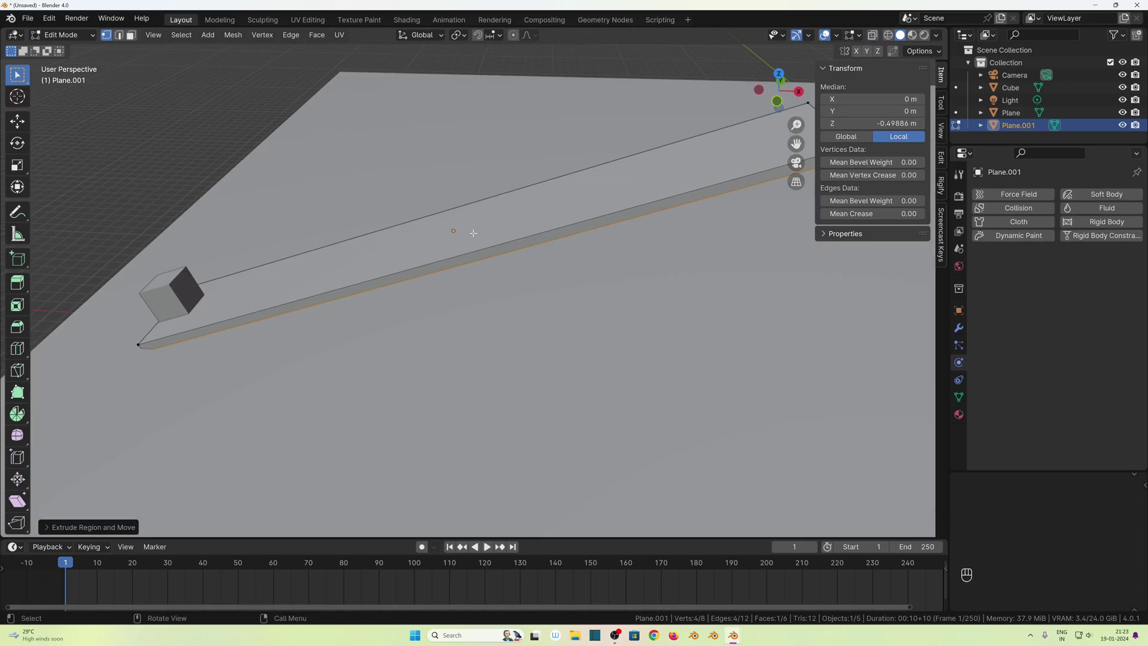
{"action": "key", "text": "n"}
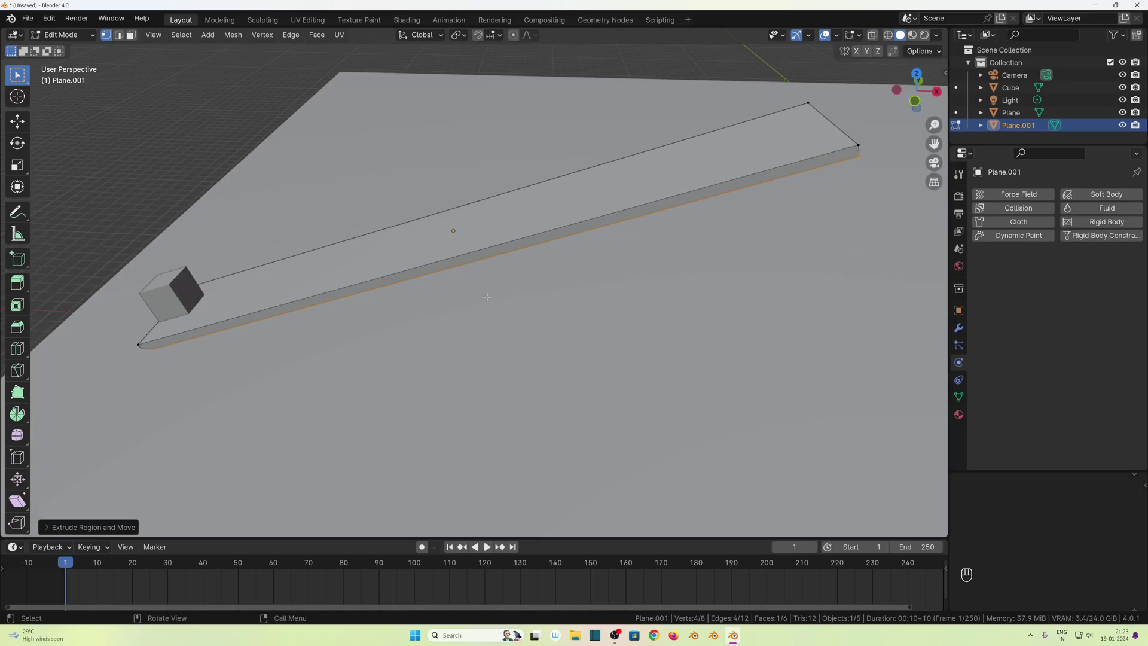
{"action": "key", "text": "Tab"}
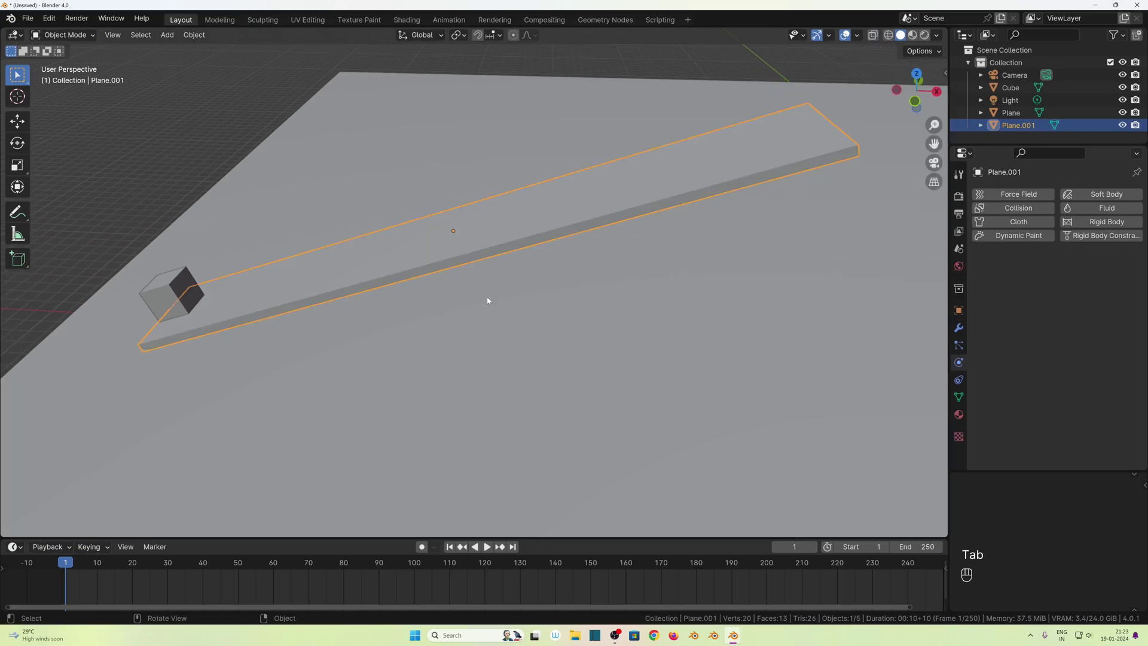
Turn on the Face Orientation overlay and select the ramp to check its normals.
{"action": "left_click", "coordinate": [857, 37]}
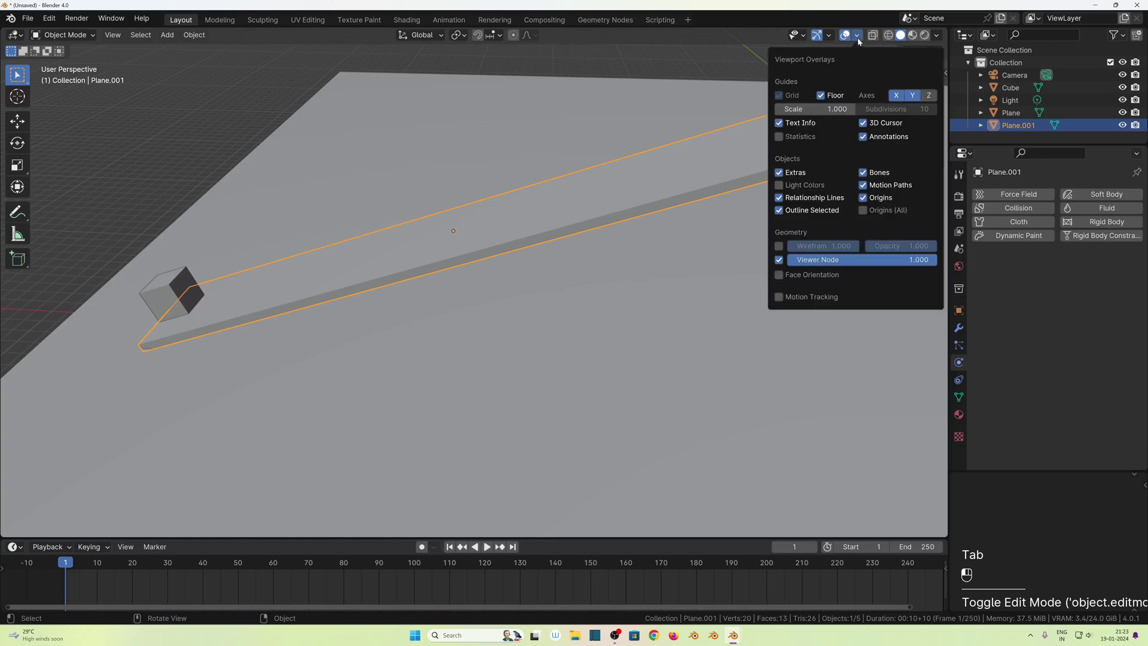
{"action": "left_click", "coordinate": [779, 275]}
{"action": "middle_click_drag", "start_coordinate": [328, 361], "coordinate": [318, 341]}
{"action": "left_click", "coordinate": [335, 339]}
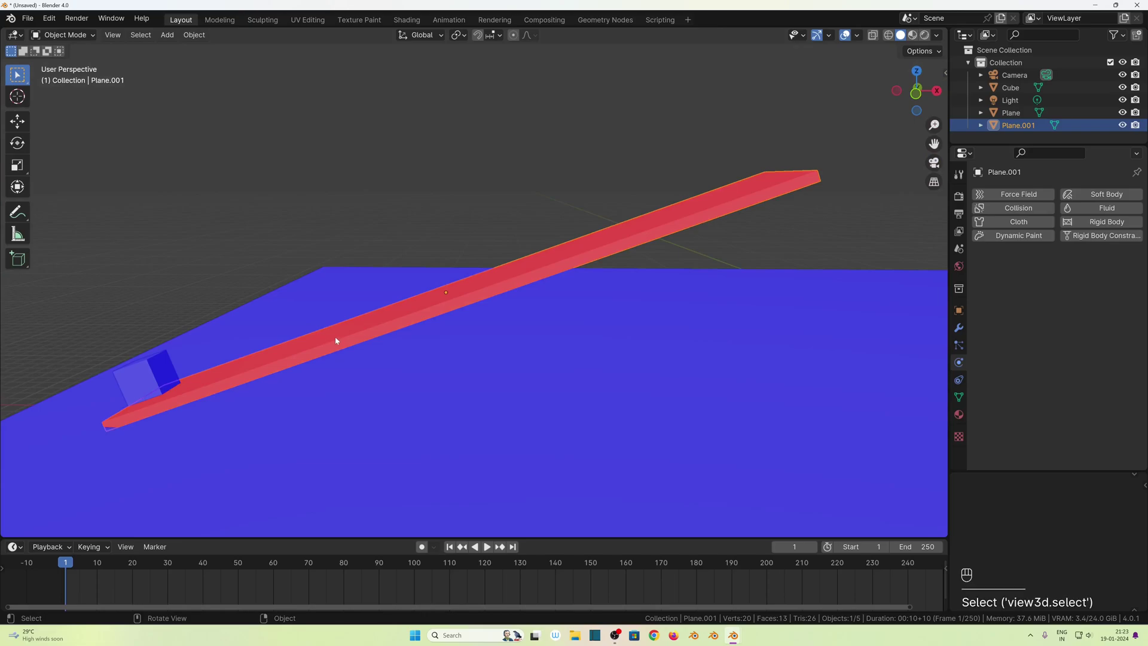
Recalculate all of the ramp's normals to the outside and turn off the Face Orientation overlay.
{"action": "key", "text": "Tab"}
{"action": "key", "text": "a"}
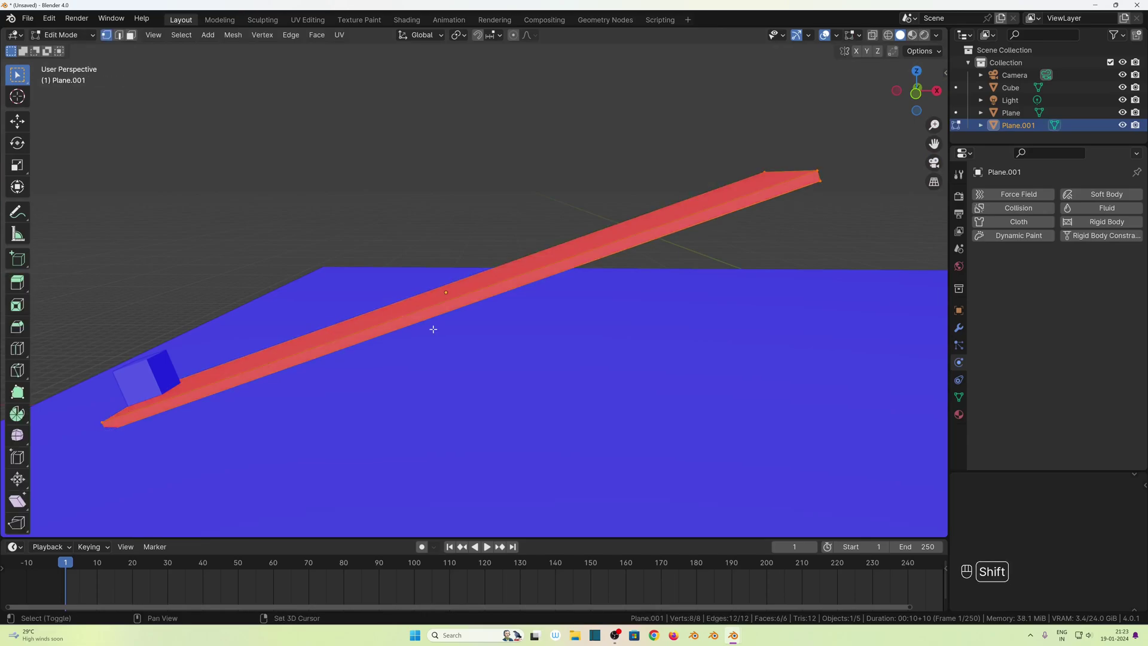
{"action": "key", "text": "shift+n"}
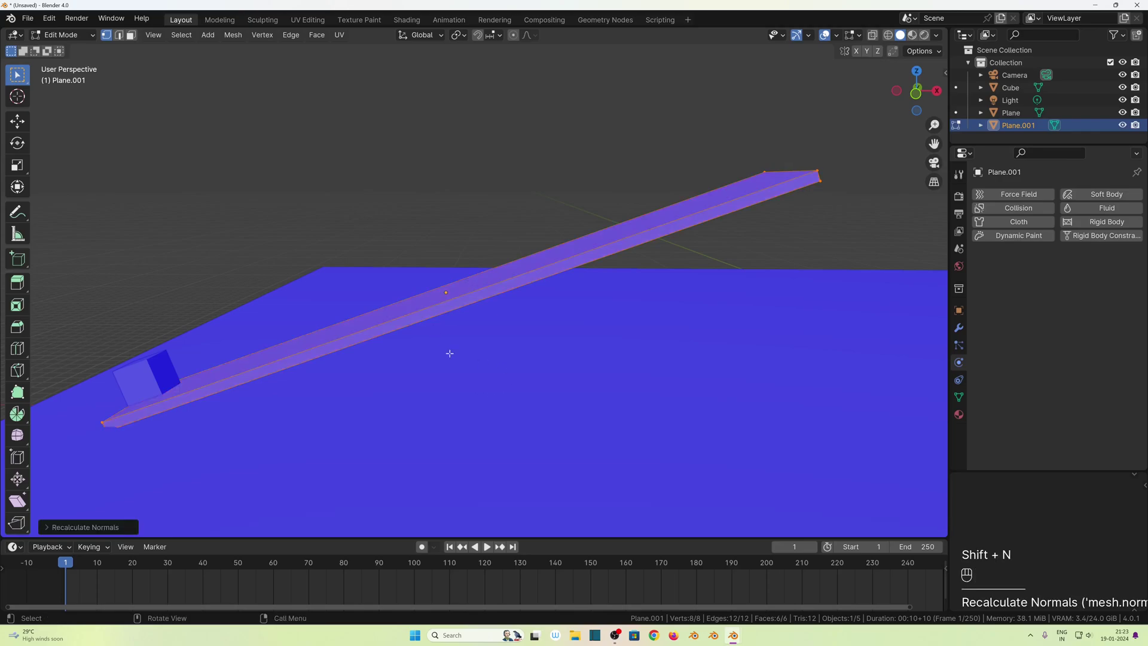
{"action": "middle_click_drag", "start_coordinate": [485, 378], "coordinate": [436, 352]}
{"action": "key", "text": "Tab"}
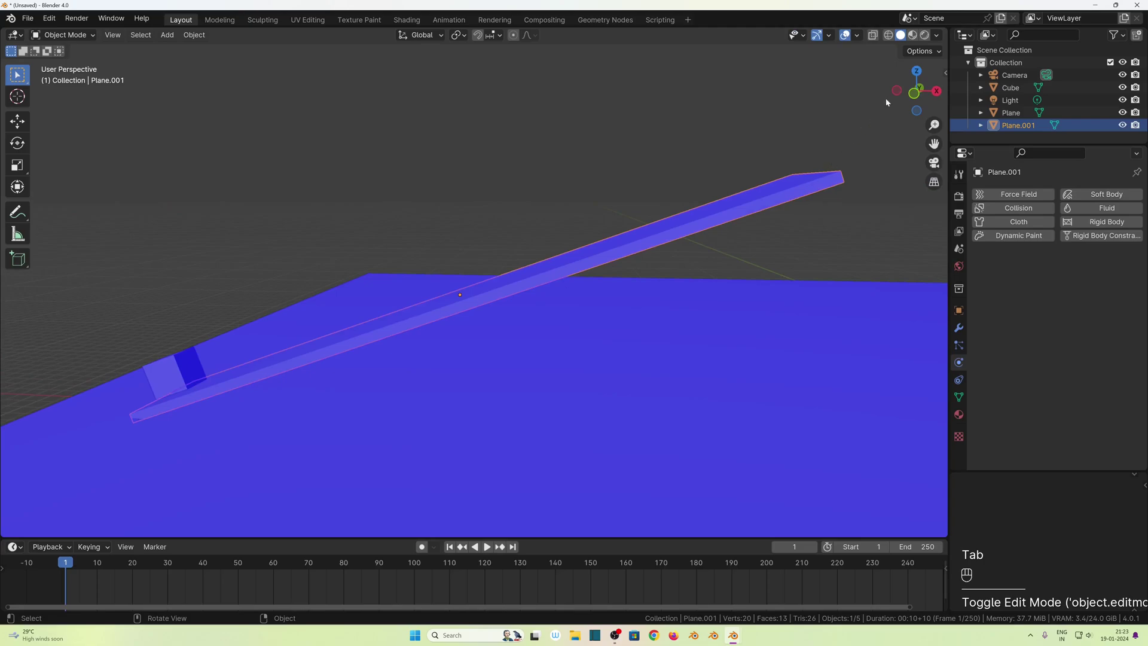
{"action": "left_click", "coordinate": [858, 35]}
{"action": "left_click", "coordinate": [779, 275]}
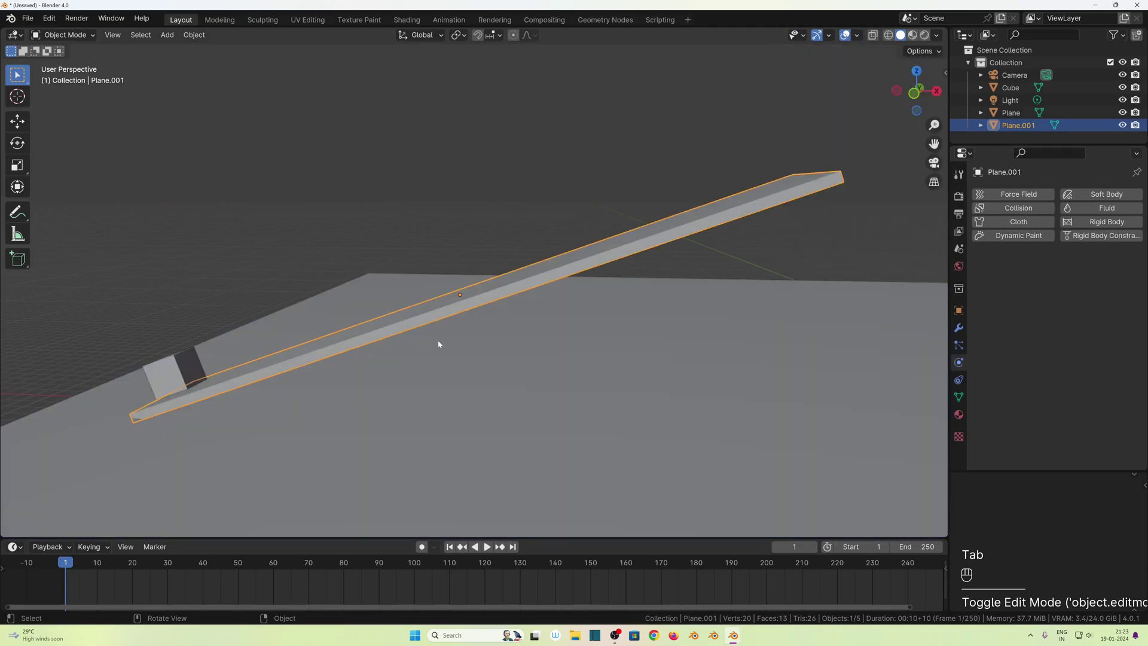
Raise the ramp and cube together slightly along Z so the ramp's lower end clears the ground.
{"action": "key", "text": "KP_1"}
{"action": "scroll", "coordinate": [410, 399], "scroll_direction": "down", "scroll_amount": 2}
{"action": "middle_click_drag", "start_coordinate": [410, 400], "coordinate": [691, 215], "text": "shift"}
{"action": "left_click", "coordinate": [233, 321], "text": "shift"}
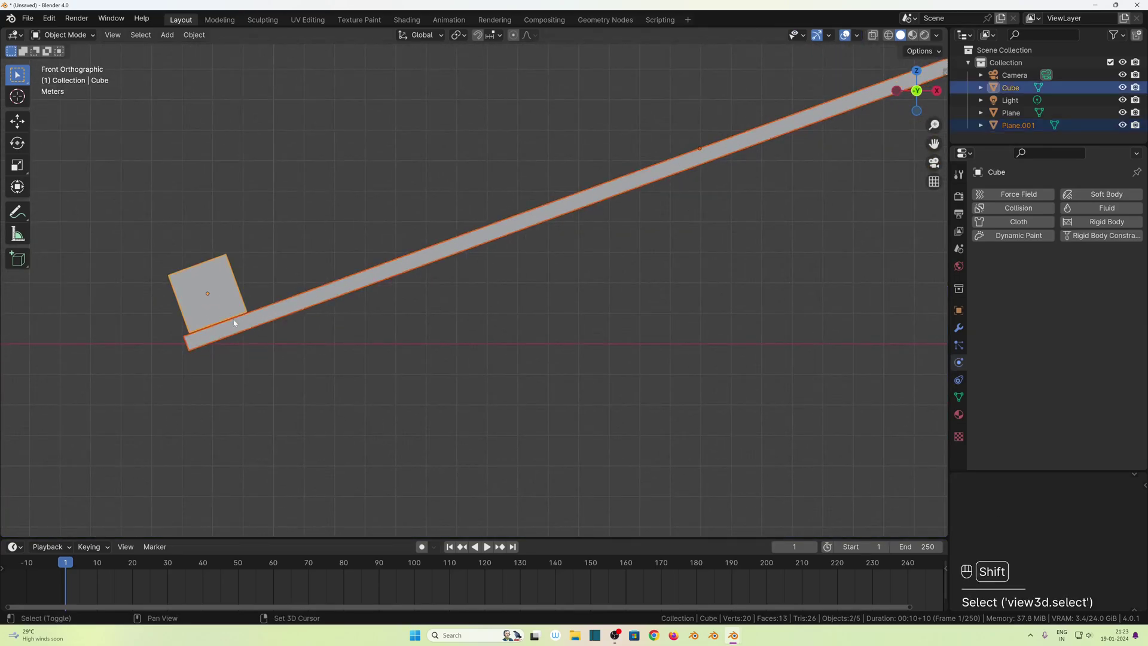
{"action": "key", "text": "g"}
{"action": "key", "text": "z"}
{"action": "left_click", "coordinate": [550, 321]}
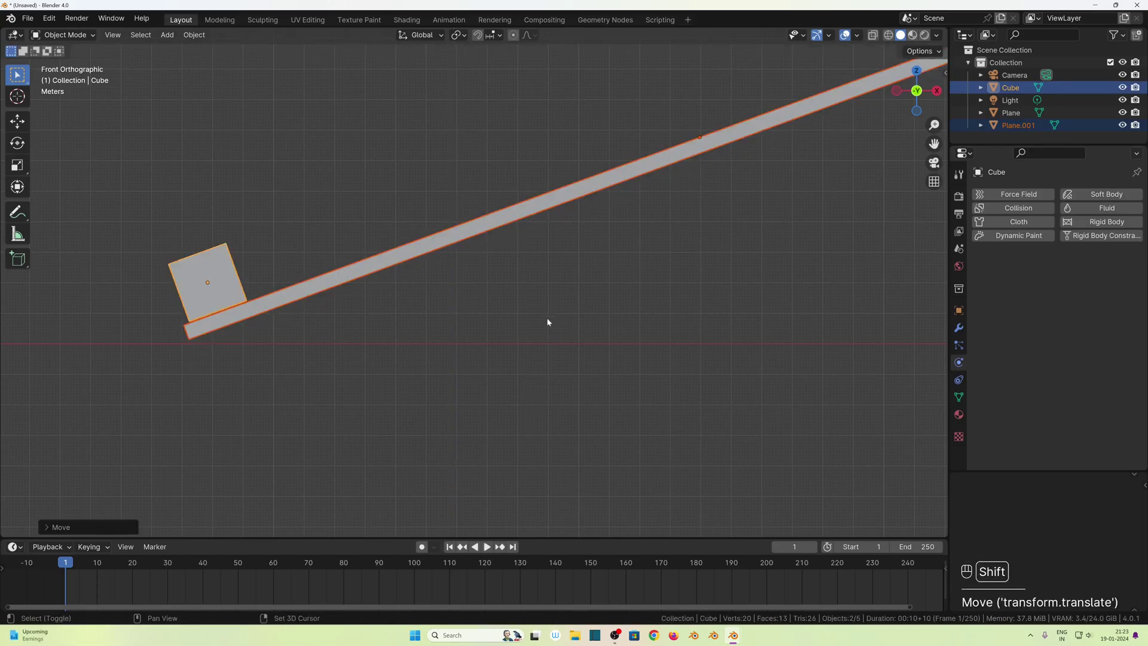
Add a UV sphere at the origin.
{"action": "scroll", "coordinate": [551, 320], "scroll_direction": "up", "scroll_amount": 4}
{"action": "middle_click_drag", "start_coordinate": [550, 320], "coordinate": [149, 477], "text": "shift"}
{"action": "scroll", "coordinate": [637, 324], "scroll_direction": "down", "scroll_amount": 8}
{"action": "middle_click_drag", "start_coordinate": [638, 325], "coordinate": [446, 459], "text": "shift"}
{"action": "scroll", "coordinate": [583, 424], "scroll_direction": "down", "scroll_amount": 2}
{"action": "scroll", "coordinate": [583, 425], "scroll_direction": "up", "scroll_amount": 3}
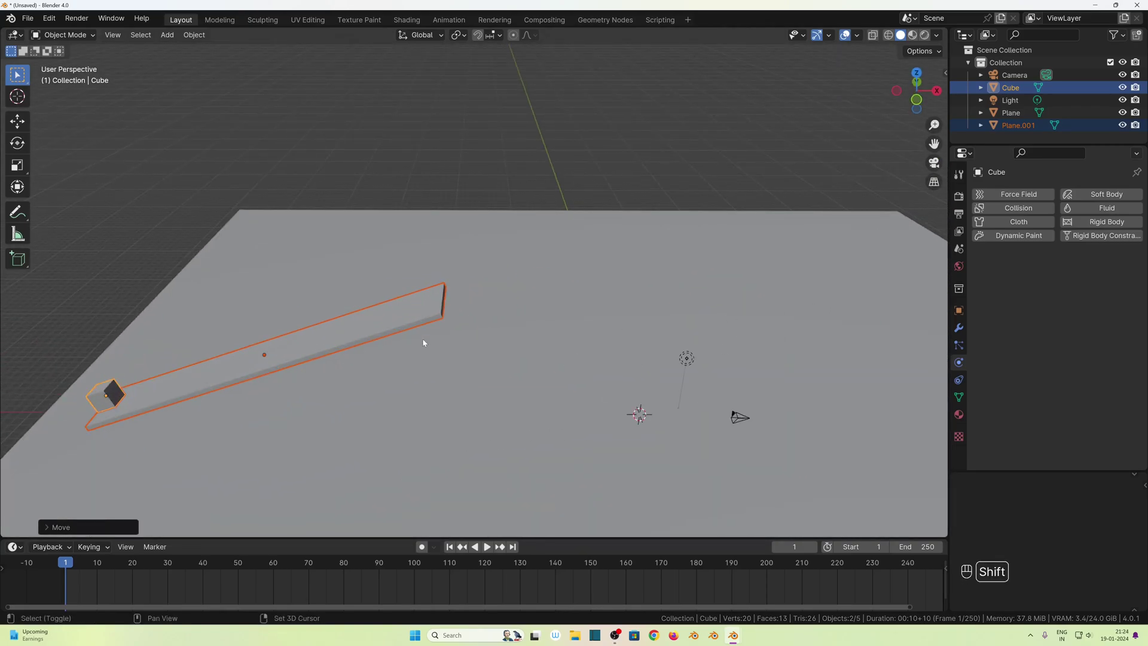
{"action": "key", "text": "shift+a"}
{"action": "left_click", "coordinate": [478, 79]}
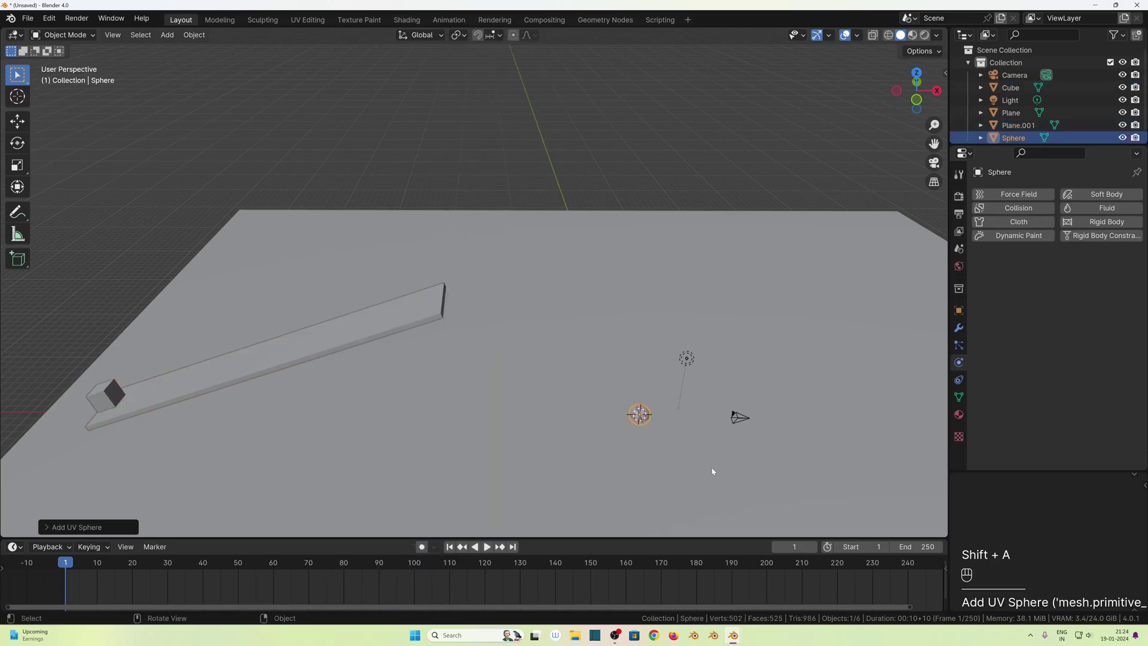
Scale the sphere uniformly to 0.8 and apply its scale.
{"action": "key", "text": "s"}
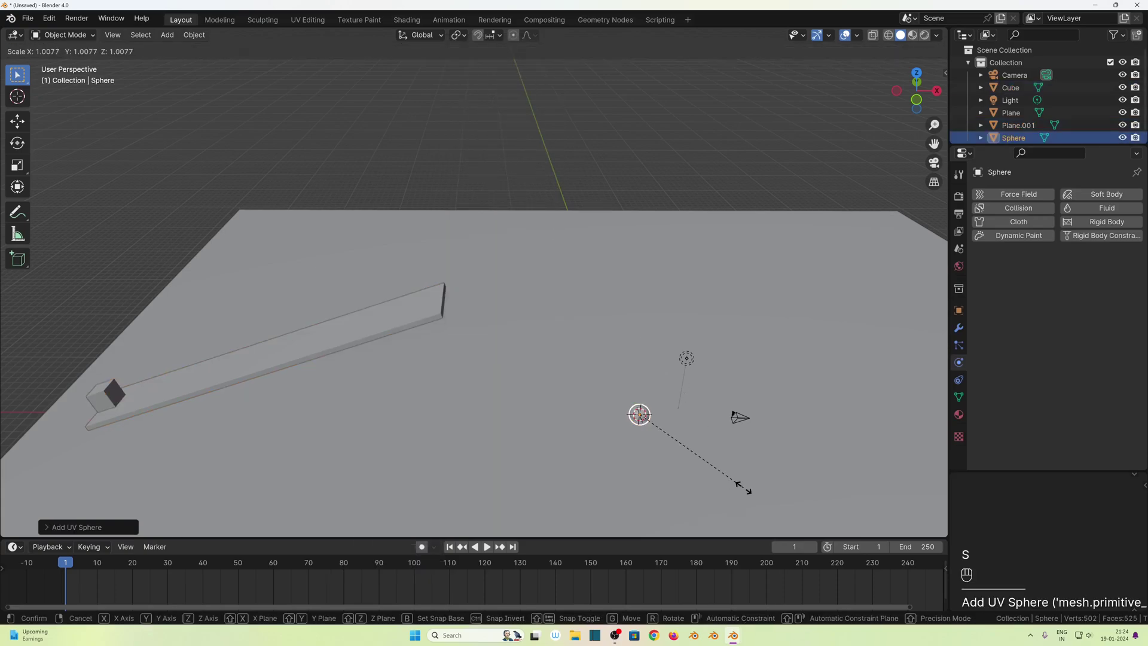
{"action": "left_click", "coordinate": [720, 467]}
{"action": "left_click", "coordinate": [58, 526]}
{"action": "left_click_drag", "start_coordinate": [134, 458], "coordinate": [180, 458]}
{"action": "left_click", "coordinate": [134, 458]}
{"action": "type", "text": ".8"}
{"action": "key", "text": "Return"}
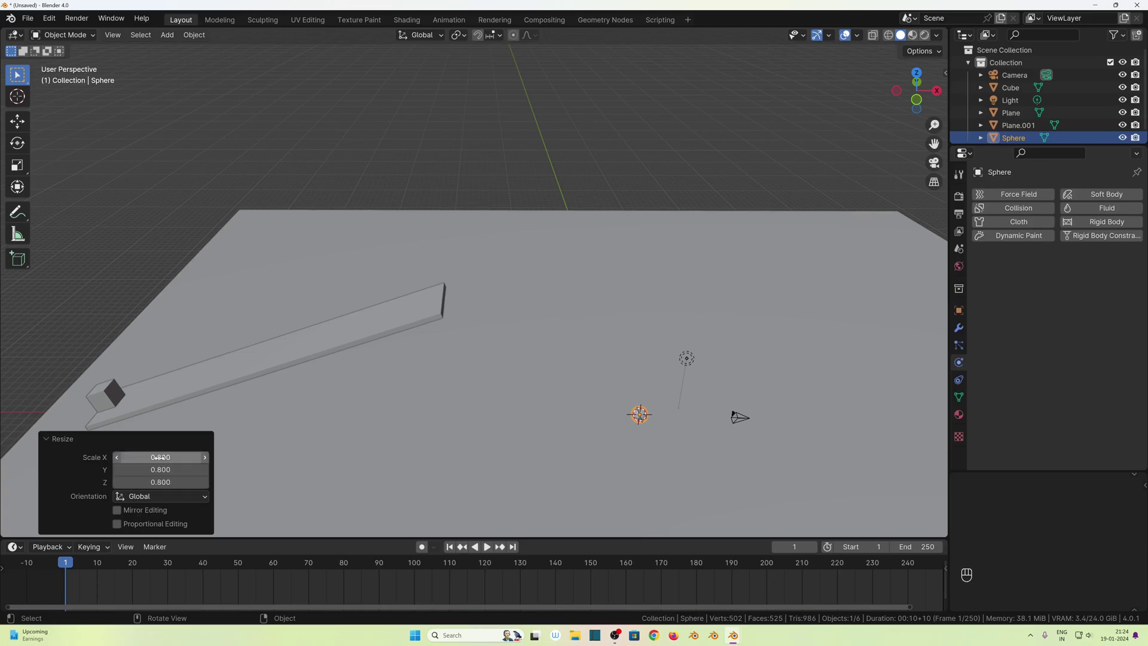
{"action": "left_click", "coordinate": [62, 443]}
{"action": "key", "text": "ctrl+a"}
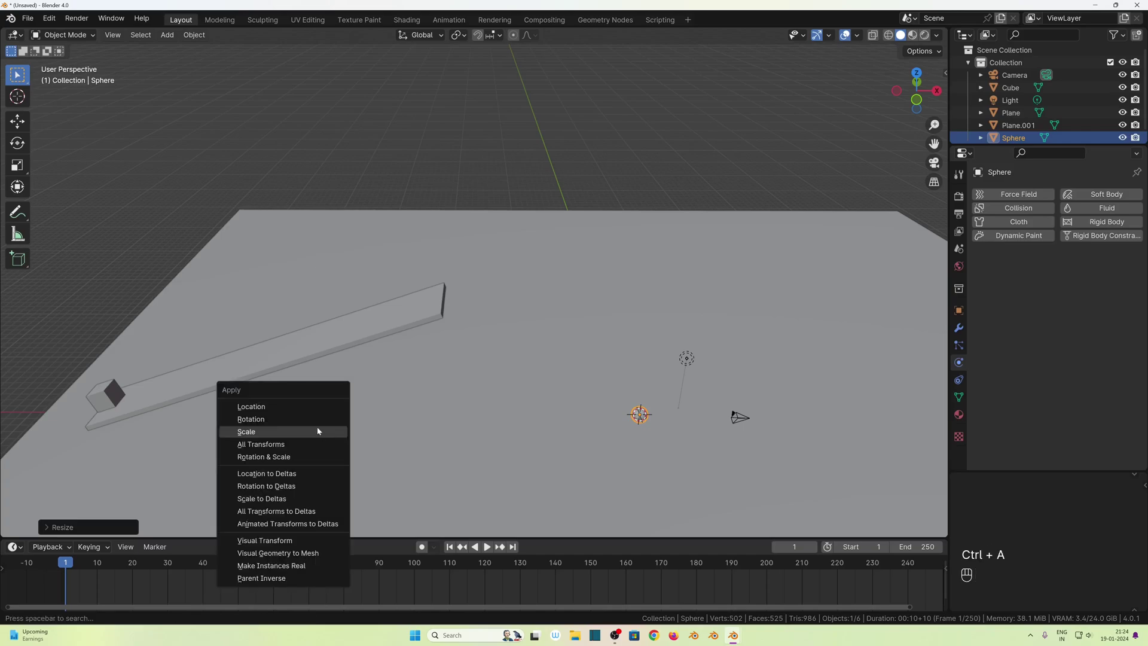
{"action": "left_click", "coordinate": [303, 431]}
In the front view, move the sphere above the ramp's upper end, at about X -20.8 m and Z 13.3 m.
{"action": "key", "text": "KP_1"}
{"action": "scroll", "coordinate": [303, 438], "scroll_direction": "up", "scroll_amount": 5}
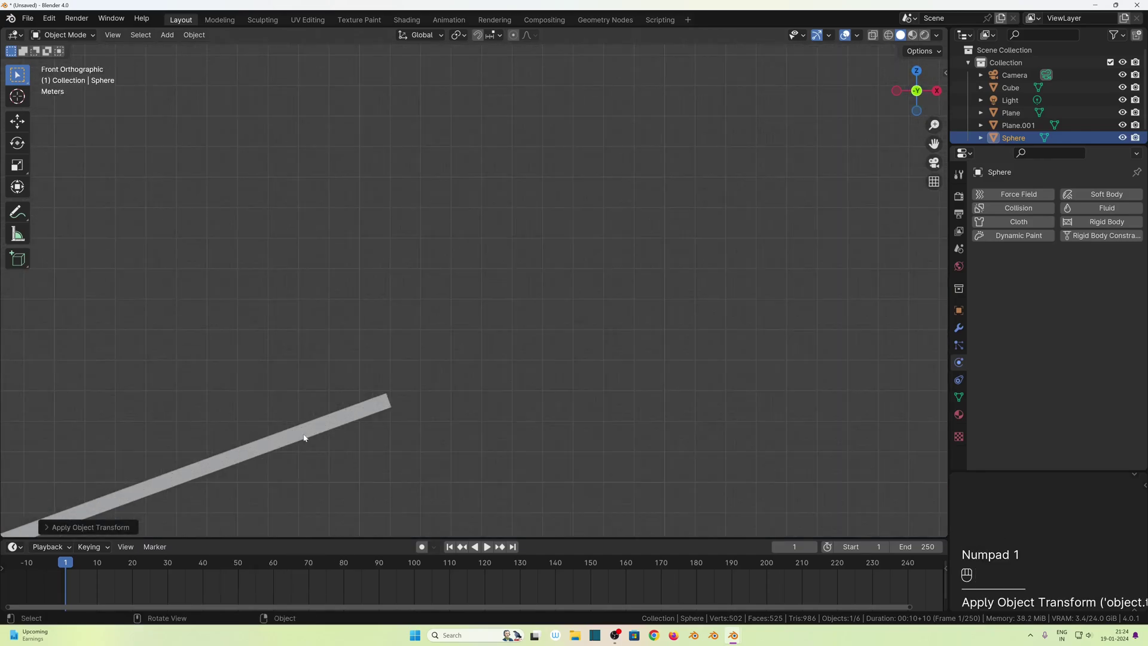
{"action": "key", "text": "g"}
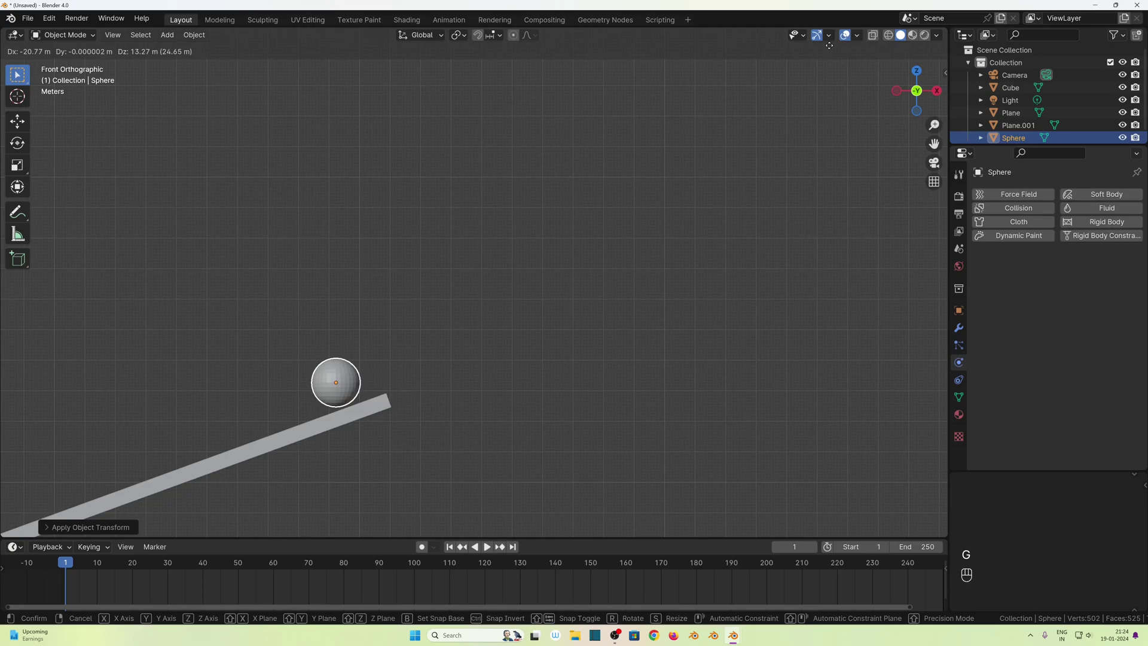
{"action": "left_click", "coordinate": [842, 55]}
Set the sphere's Y rotation to -20° to match the slope of the ramp.
{"action": "key", "text": "n"}
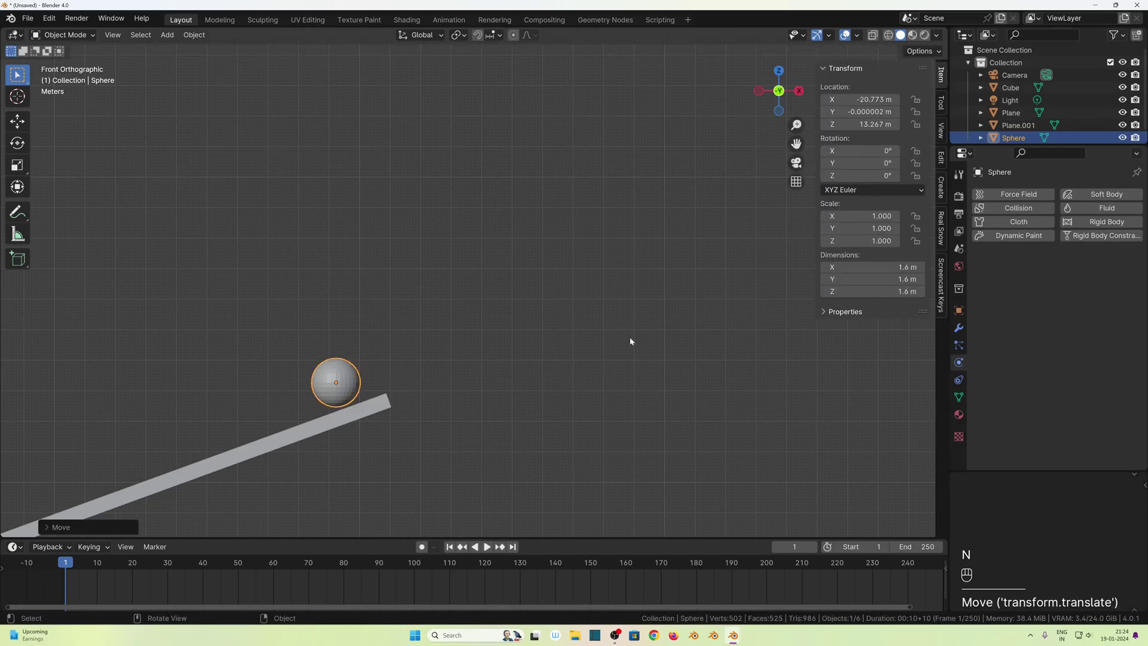
{"action": "double_click", "coordinate": [859, 162]}
{"action": "key", "text": "BackSpace"}
{"action": "type", "text": "-20"}
{"action": "key", "text": "Return"}
{"action": "key", "text": "n"}
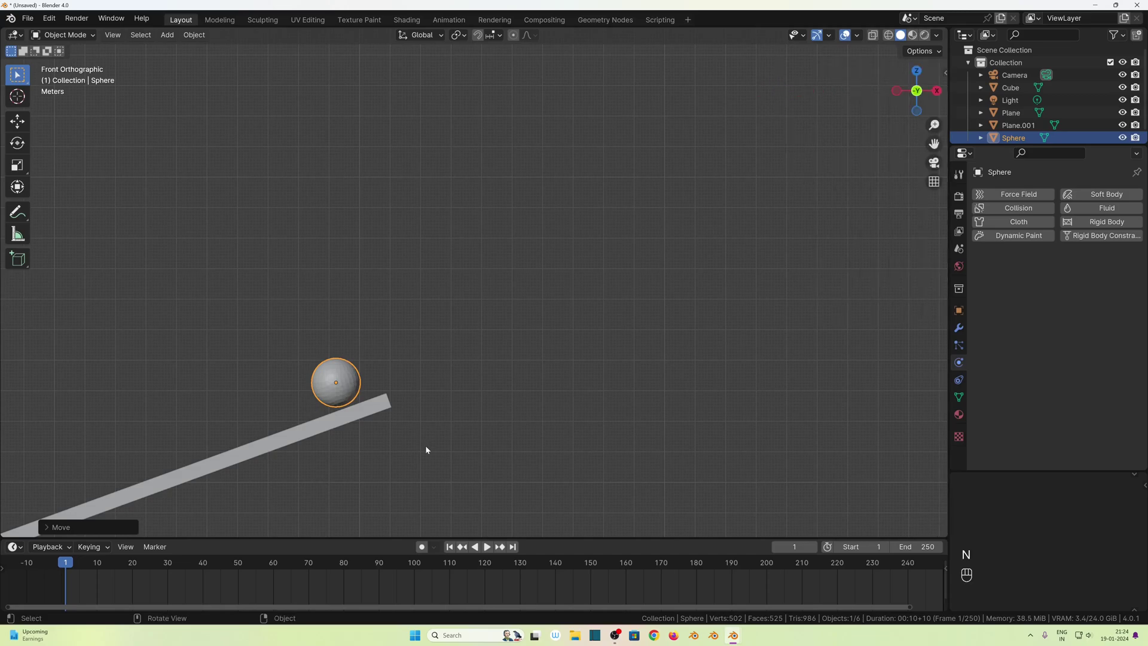
Lower the sphere slightly along its local Z axis until it touches the ramp surface.
{"action": "scroll", "coordinate": [425, 445], "scroll_direction": "up", "scroll_amount": 3}
{"action": "middle_click_drag", "start_coordinate": [425, 445], "coordinate": [515, 322], "text": "shift"}
{"action": "scroll", "coordinate": [515, 322], "scroll_direction": "up", "scroll_amount": 5}
{"action": "key", "text": "g"}
{"action": "key", "text": "z"}
{"action": "key", "text": "z"}
{"action": "key", "text": "shift"}
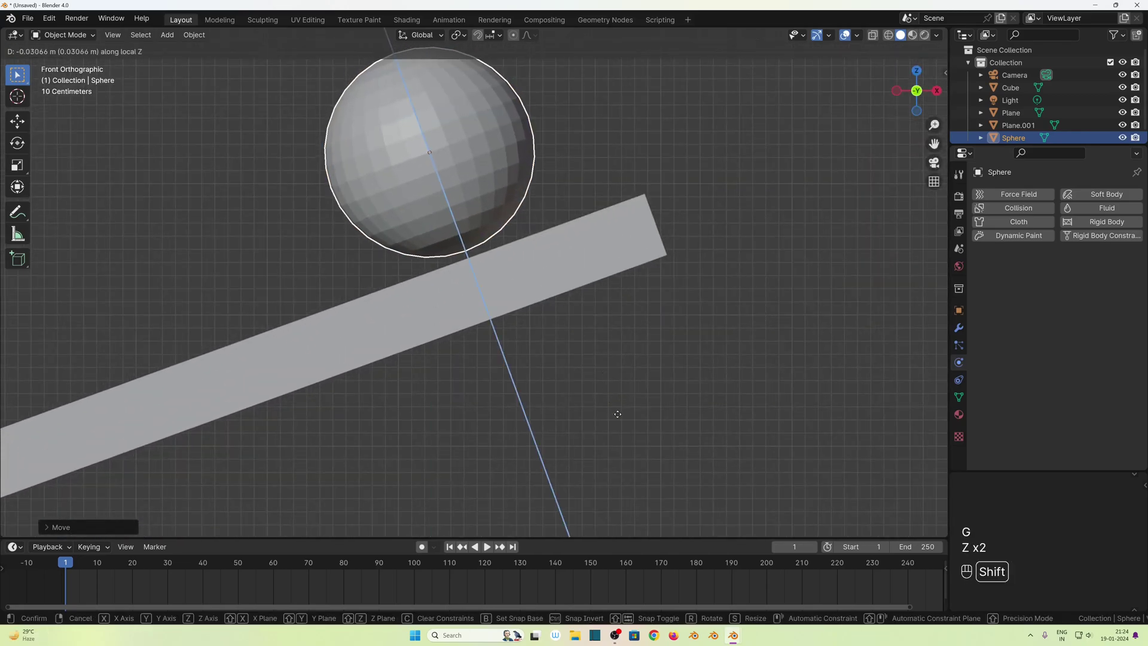
{"action": "left_click", "coordinate": [631, 449]}
Apply smooth shading to the sphere.
{"action": "left_click", "coordinate": [398, 154]}
{"action": "right_click", "coordinate": [406, 155]}
{"action": "left_click", "coordinate": [380, 151]}
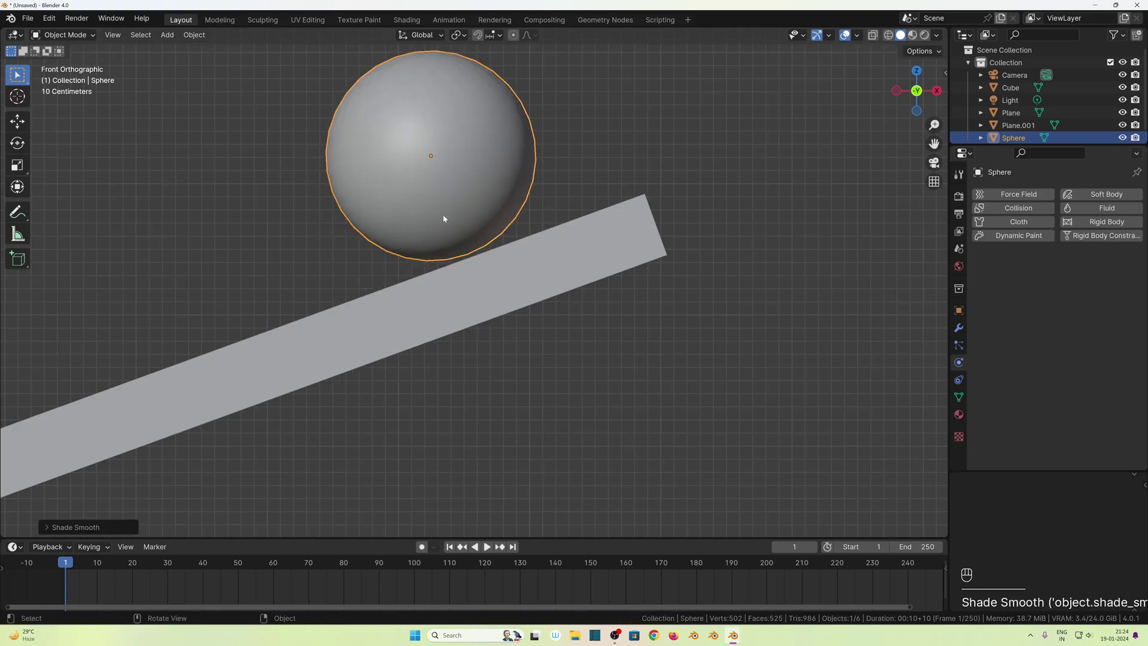
Add active rigid body physics to both the cube and the sphere.
{"action": "scroll", "coordinate": [444, 217], "scroll_direction": "down", "scroll_amount": 6}
{"action": "middle_click_drag", "start_coordinate": [444, 217], "coordinate": [536, 308], "text": "shift"}
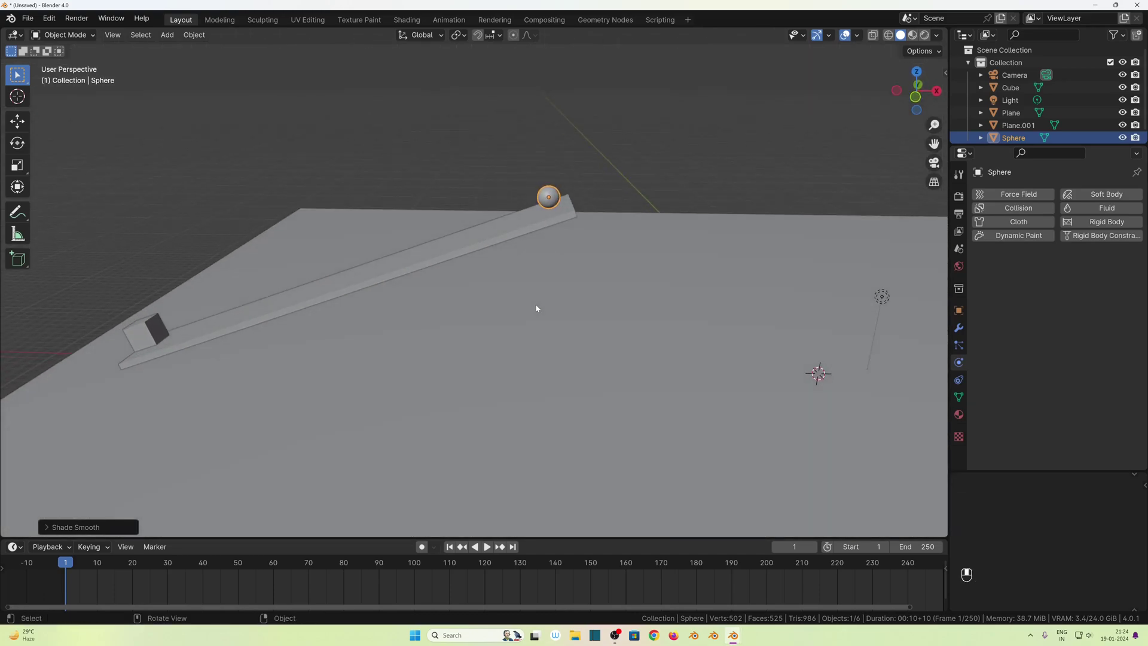
{"action": "left_click", "coordinate": [146, 332]}
{"action": "left_click", "coordinate": [1076, 221]}
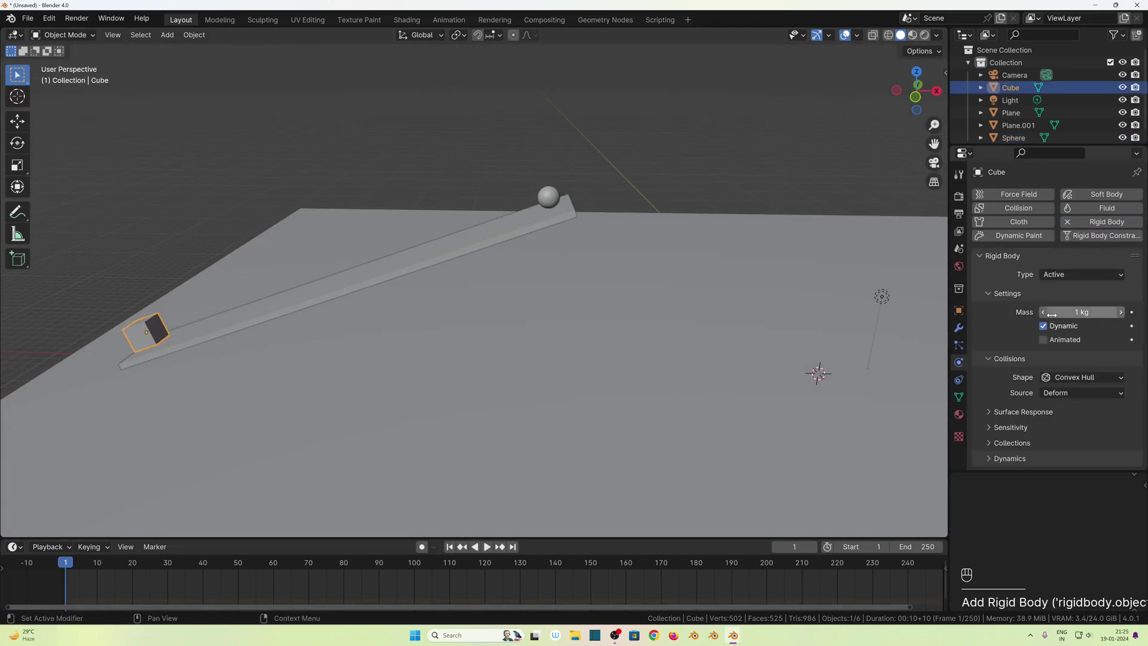
{"action": "left_click", "coordinate": [550, 199]}
{"action": "left_click", "coordinate": [1076, 221]}
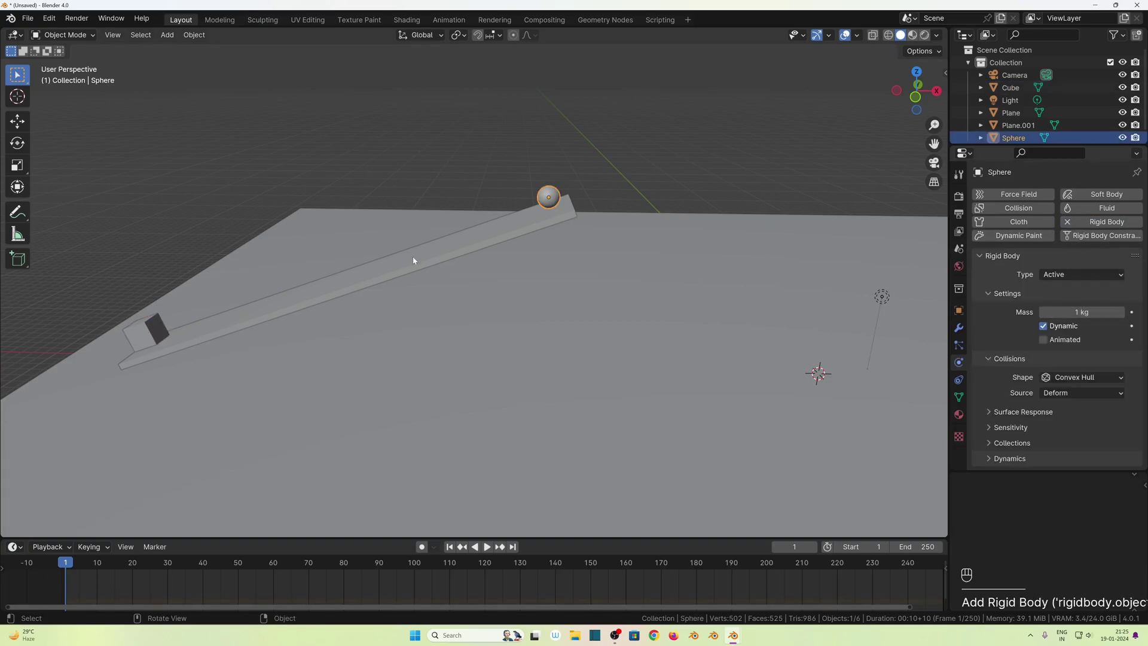
Add rigid body physics to the ramp with type Passive and play the simulation.
{"action": "left_click", "coordinate": [413, 260]}
{"action": "left_click", "coordinate": [1081, 222]}
{"action": "left_click", "coordinate": [1074, 275]}
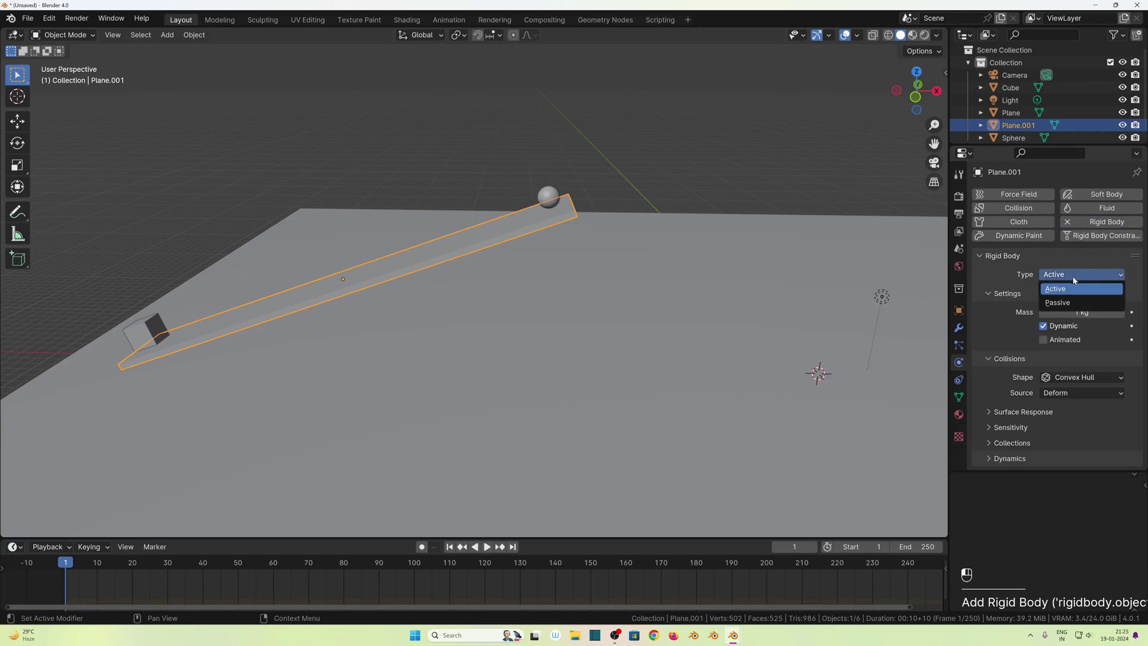
{"action": "left_click", "coordinate": [1057, 303]}
{"action": "key", "text": "space"}
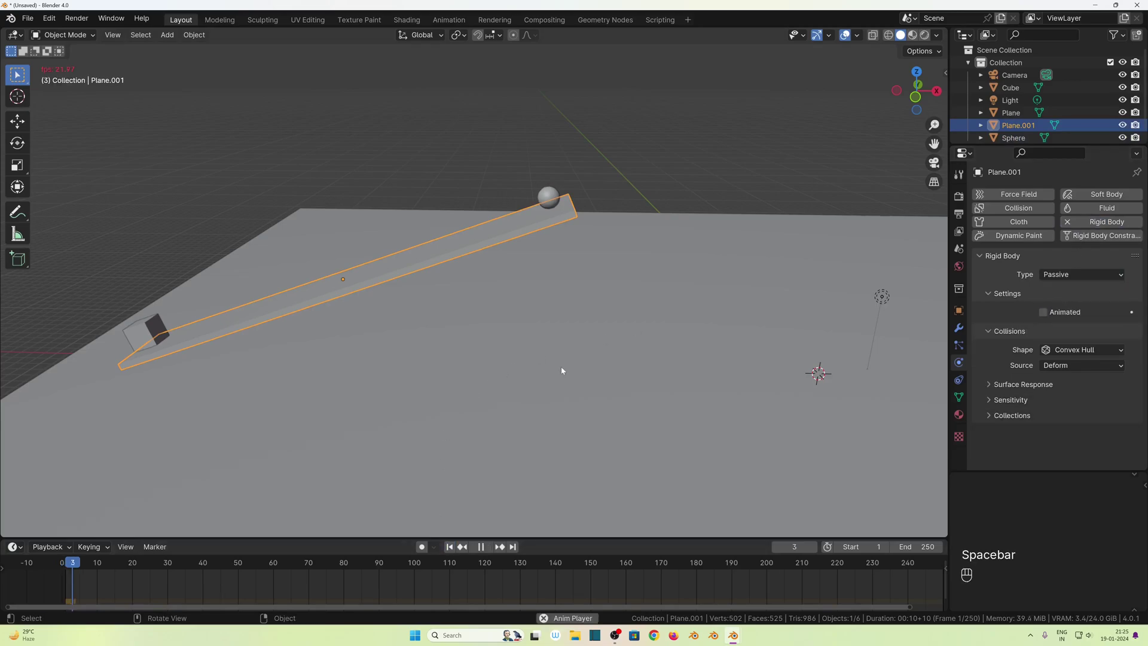
Return the animation to the first frame and enable Animated in the cube's rigid body settings.
{"action": "key", "text": "space"}
{"action": "key", "text": "shift+Left"}
{"action": "key", "text": "KP_1"}
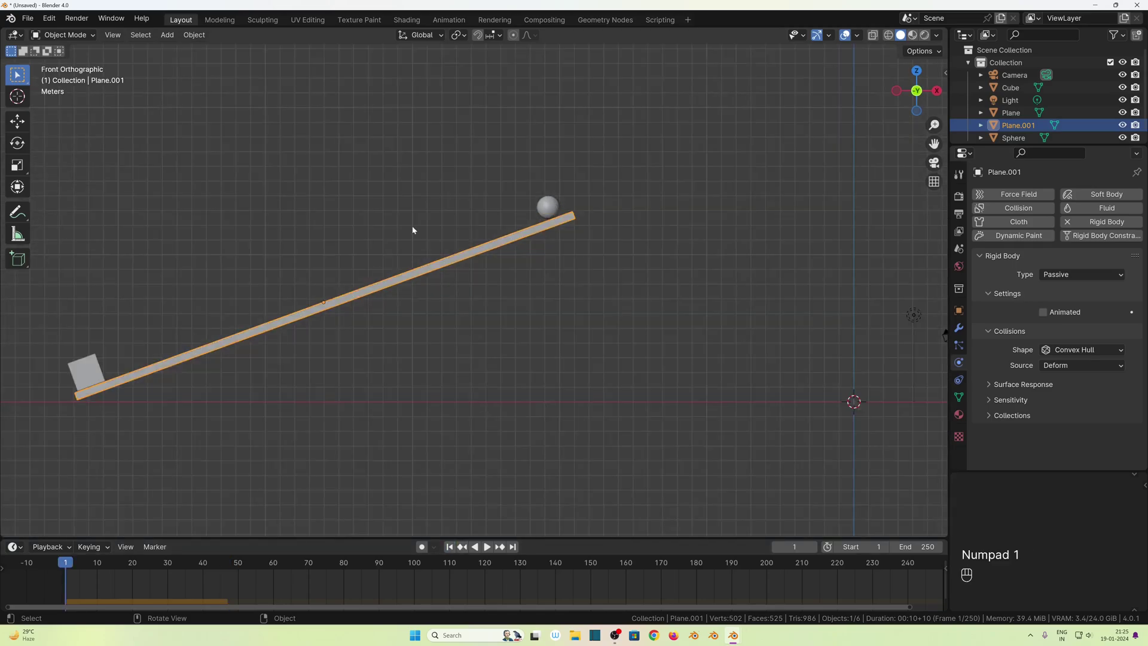
{"action": "scroll", "coordinate": [412, 230], "scroll_direction": "up", "scroll_amount": 1}
{"action": "middle_click_drag", "start_coordinate": [412, 230], "coordinate": [597, 271], "text": "shift"}
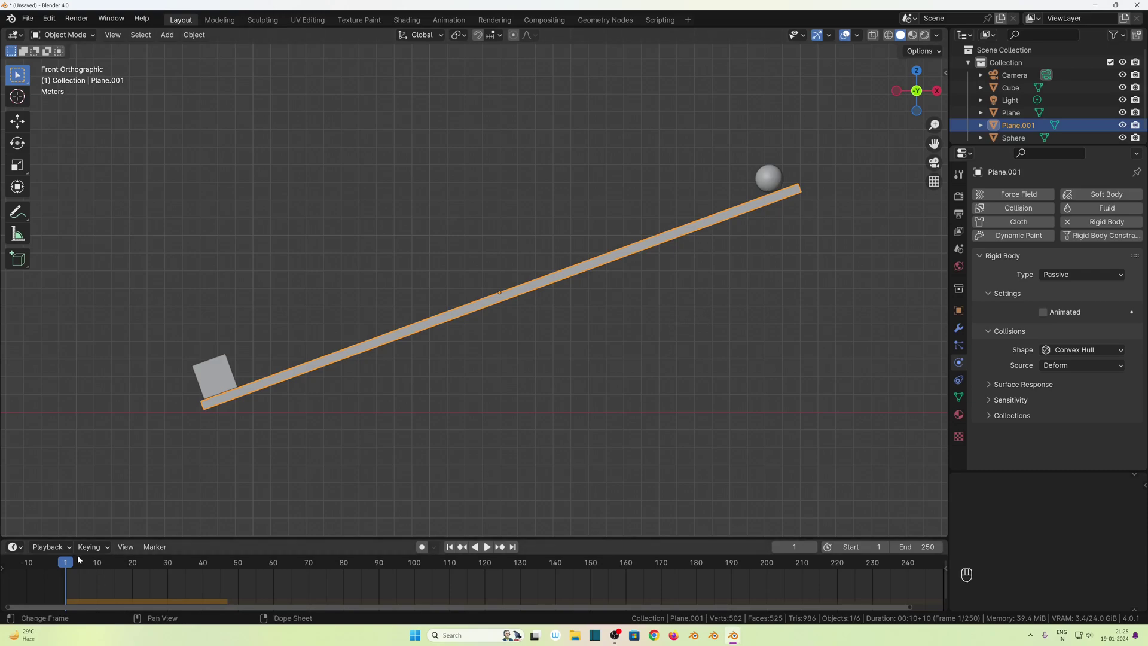
{"action": "left_click", "coordinate": [220, 381]}
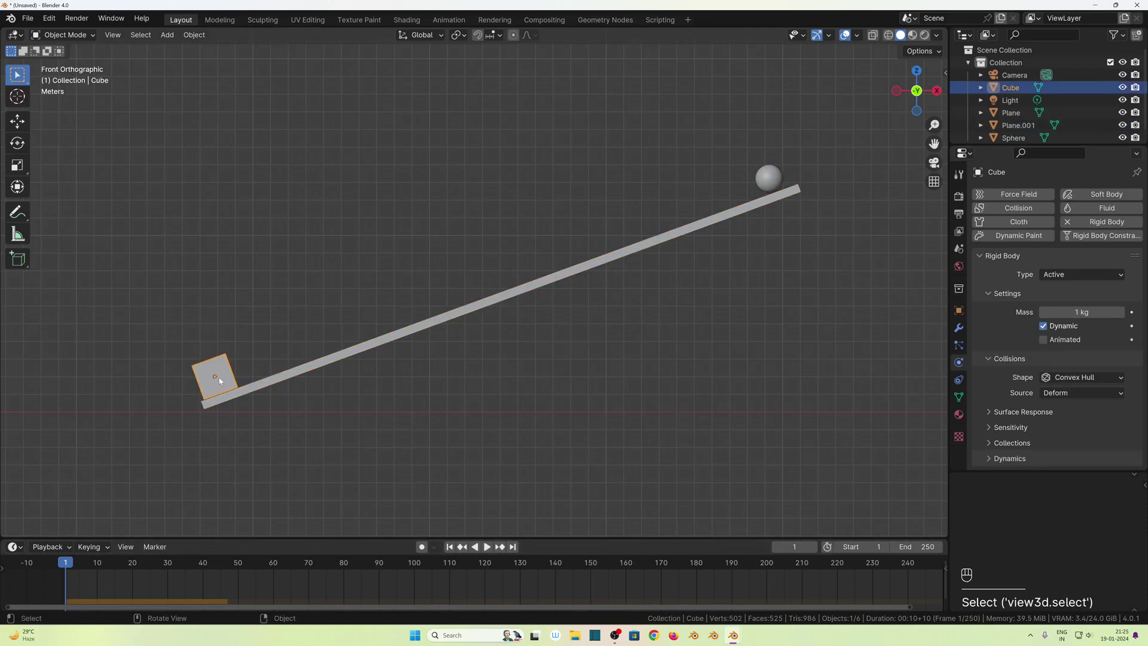
{"action": "left_click", "coordinate": [1043, 339]}
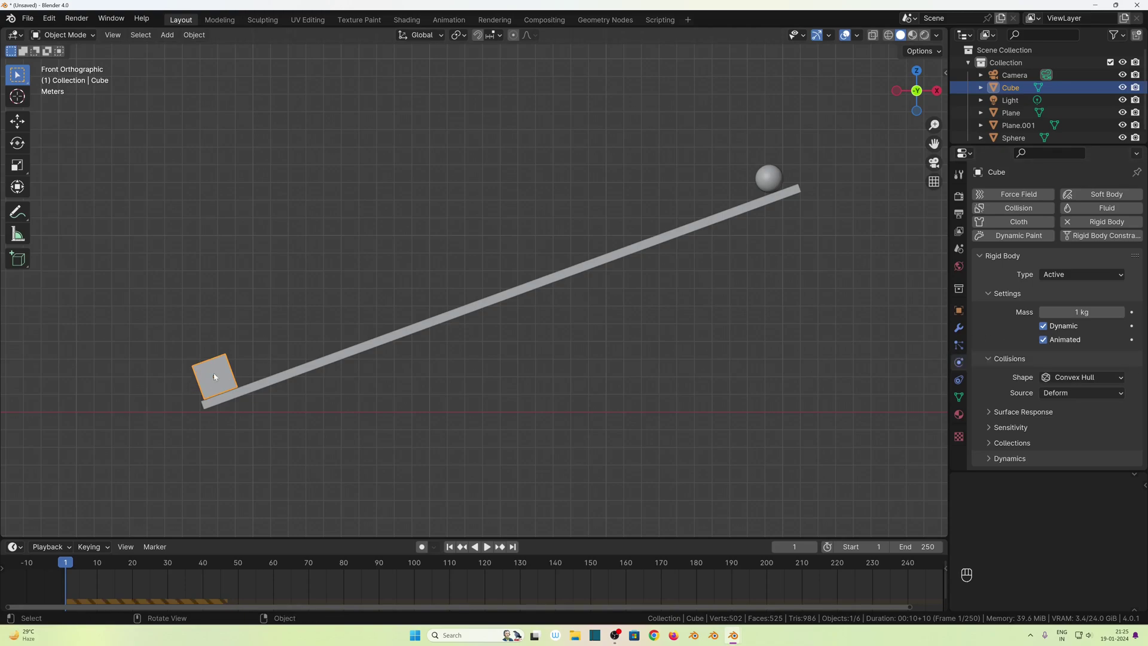
Insert a Location, Rotation & Scale keyframe for the cube at frame 1.
{"action": "left_click_drag", "start_coordinate": [294, 538], "coordinate": [295, 518]}
{"action": "middle_click_drag", "start_coordinate": [295, 560], "coordinate": [267, 570]}
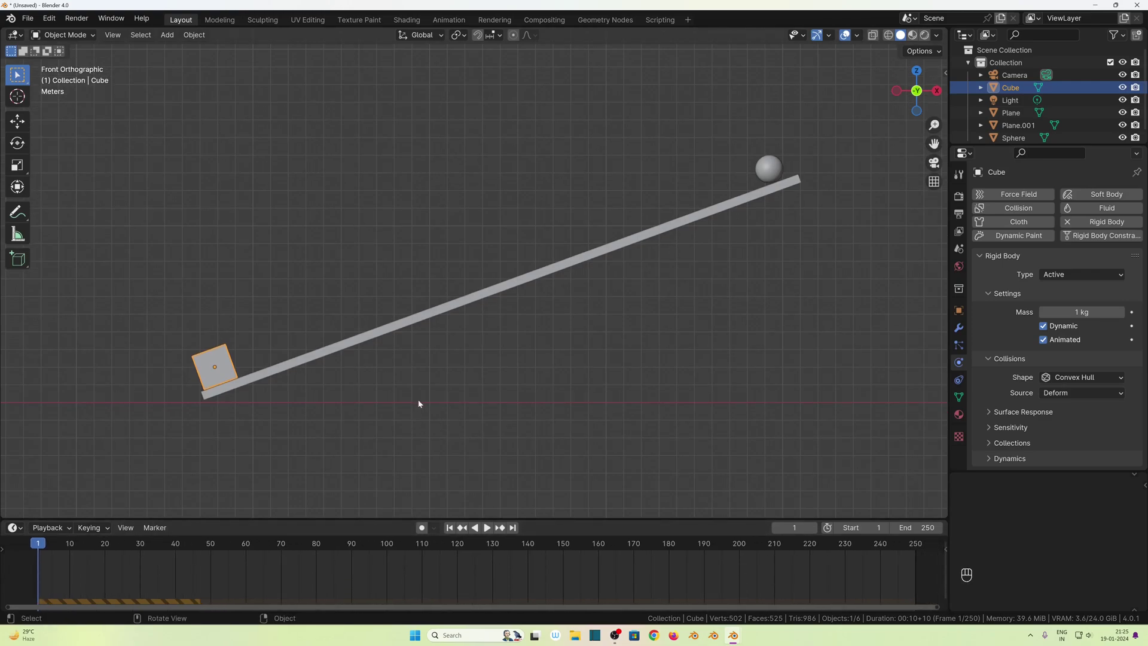
{"action": "key", "text": "i"}
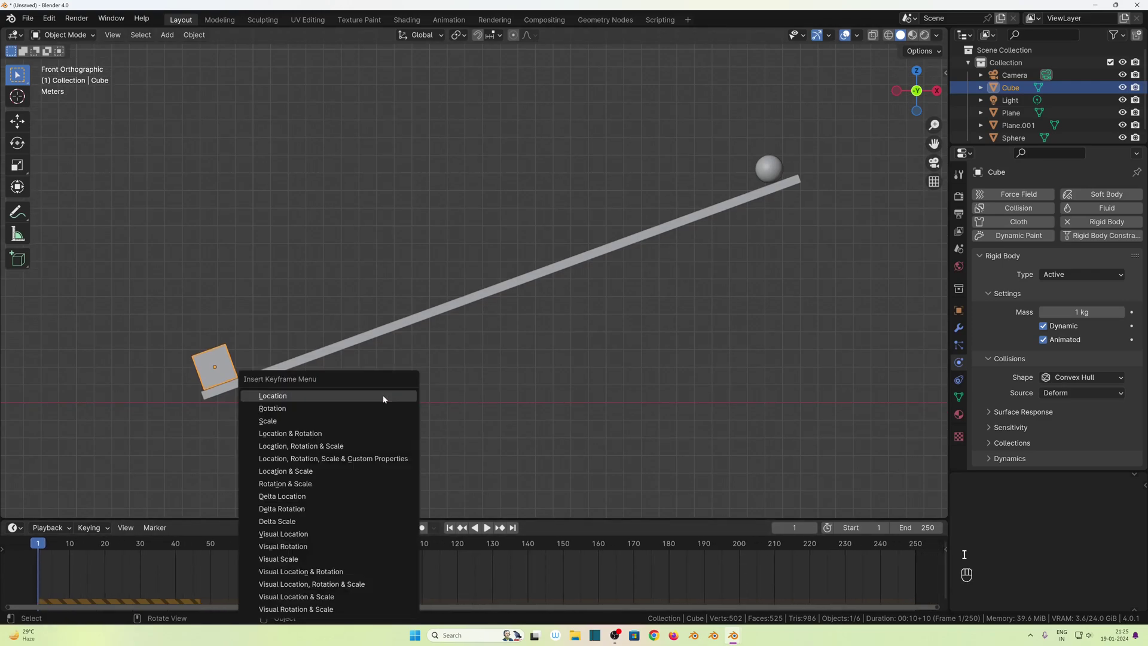
{"action": "left_click", "coordinate": [362, 446]}
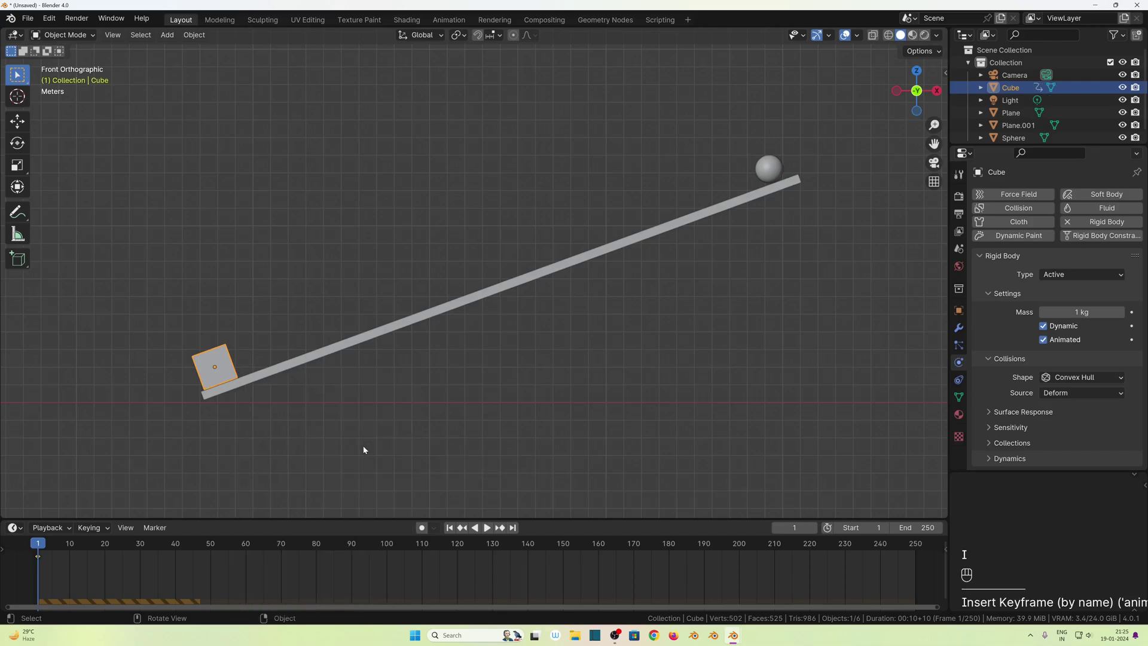
At frame 30, move the cube along its local X axis to the ramp's upper end and insert a Location, Rotation & Scale keyframe.
{"action": "left_click", "coordinate": [140, 545]}
{"action": "key", "text": "g"}
{"action": "key", "text": "x"}
{"action": "key", "text": "x"}
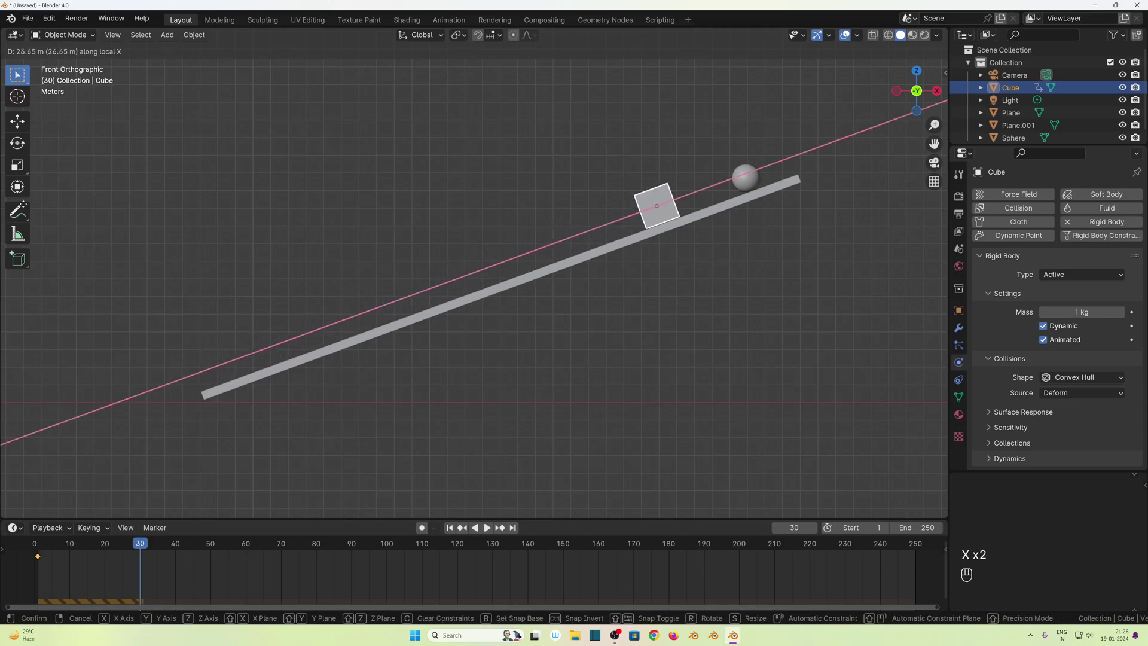
{"action": "left_click", "coordinate": [131, 170]}
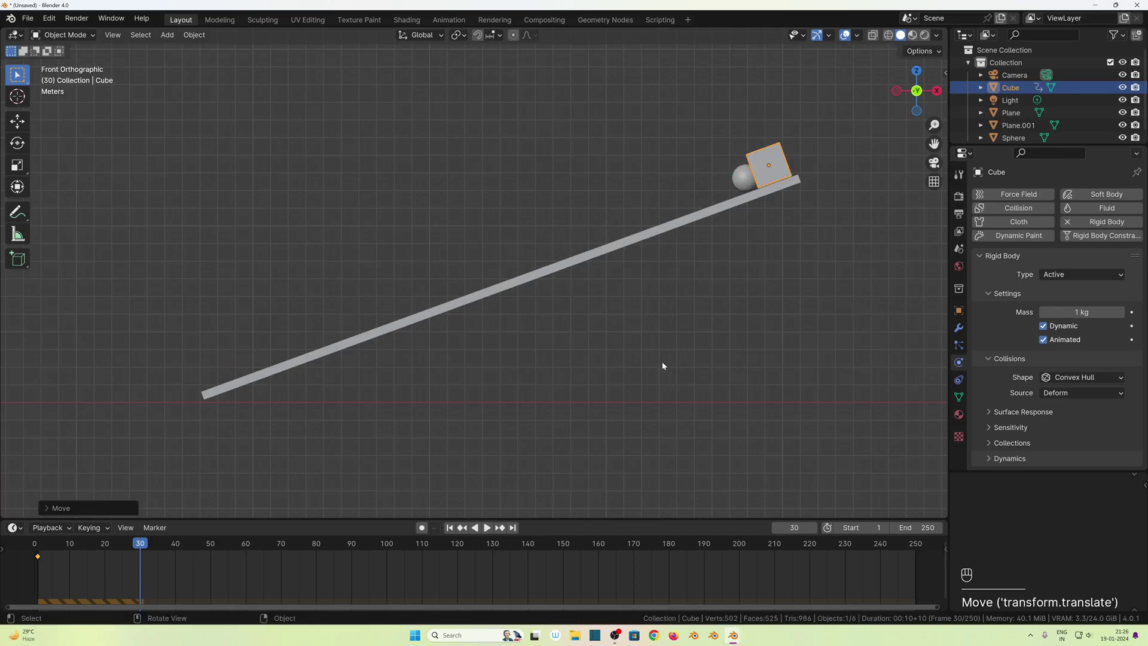
{"action": "key", "text": "i"}
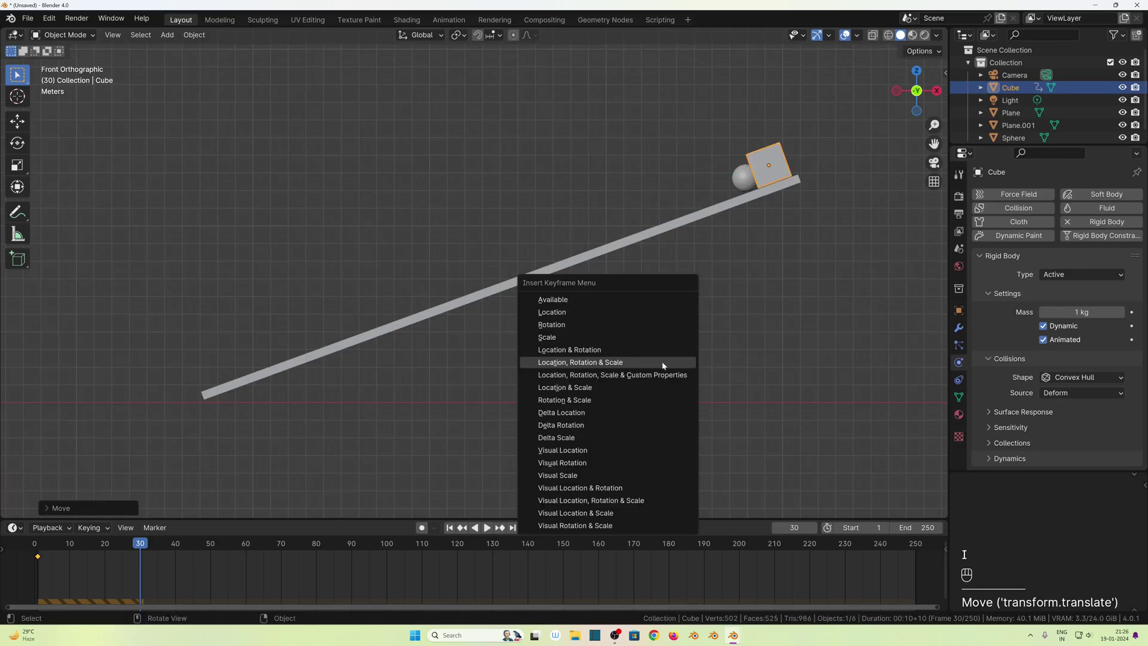
{"action": "left_click", "coordinate": [619, 362]}
Play the simulation from the first frame to check how the animated cube hits the sphere.
{"action": "left_click", "coordinate": [450, 527]}
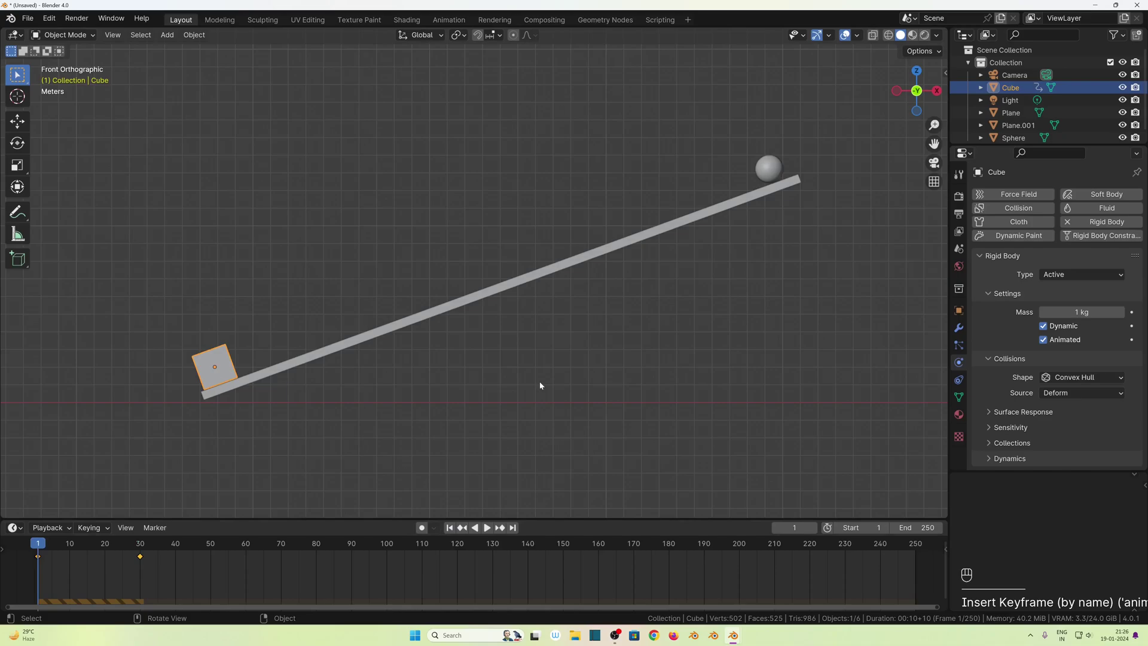
{"action": "key", "text": "space"}
{"action": "middle_click_drag", "start_coordinate": [539, 385], "coordinate": [549, 419]}
{"action": "key", "text": "space"}
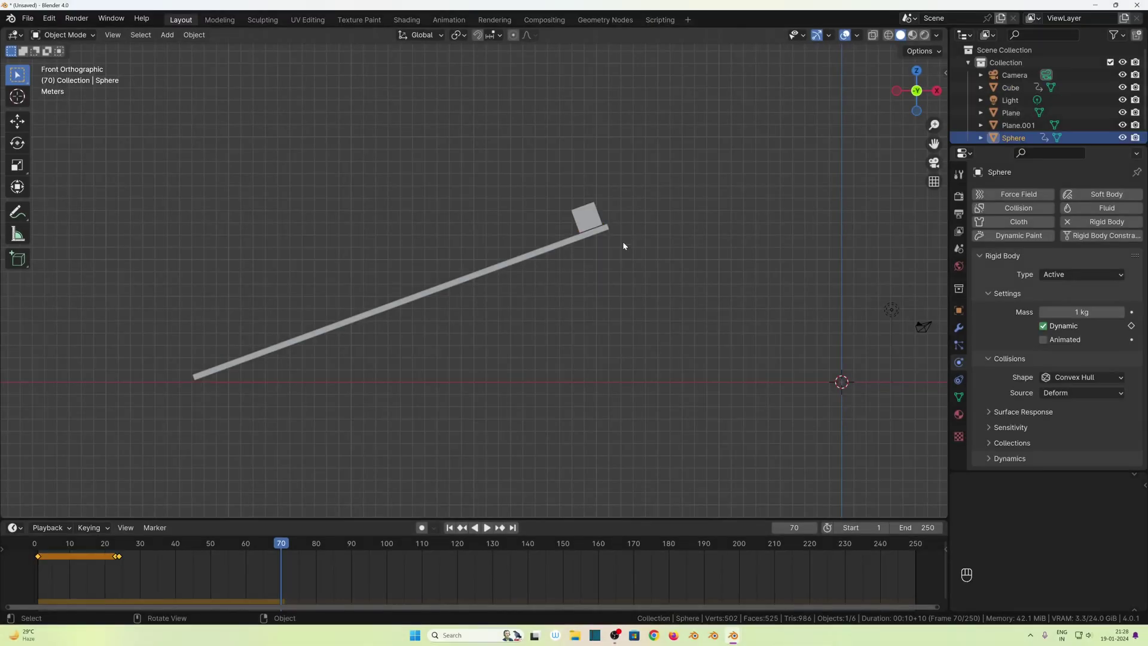
Duplicate the cube's frame 1 keyframe to frame 100 so that it slides back down the ramp.
{"action": "left_click", "coordinate": [578, 216]}
{"action": "left_click_drag", "start_coordinate": [50, 571], "coordinate": [19, 547]}
{"action": "key", "text": "shift+d"}
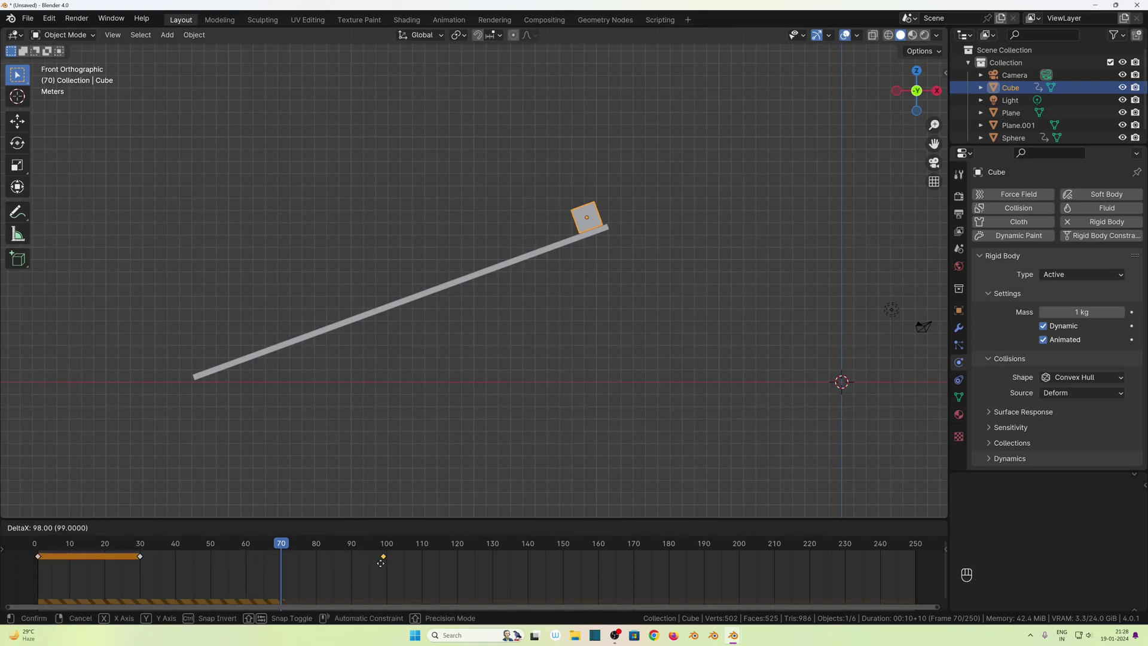
{"action": "left_click", "coordinate": [386, 565]}
{"action": "key", "text": "g"}
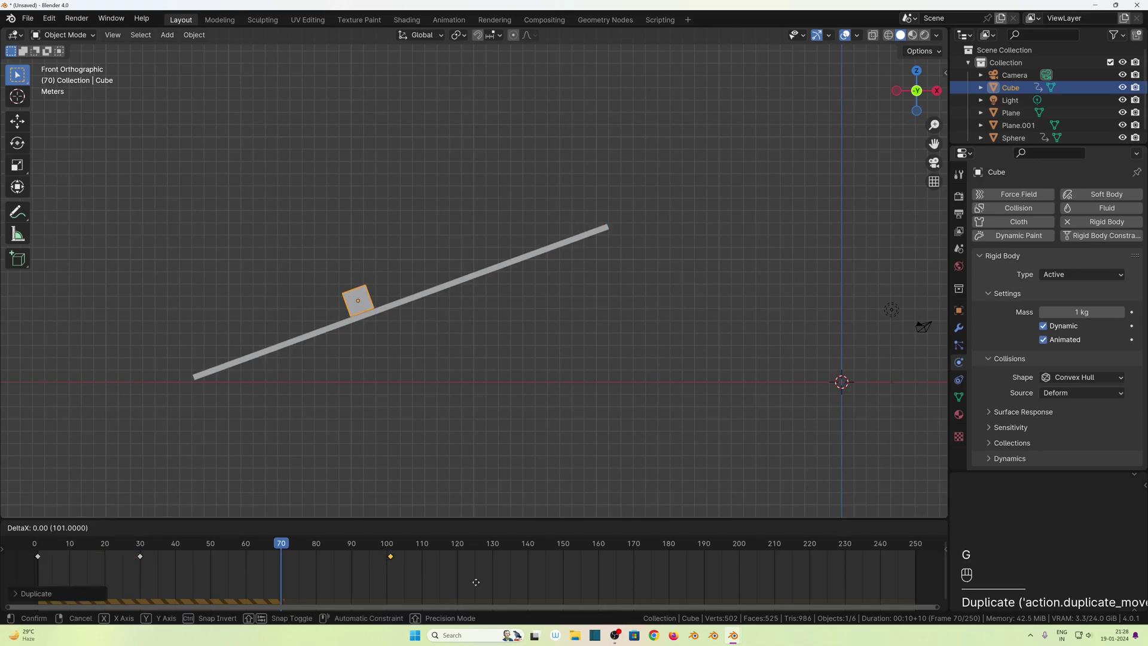
{"action": "left_click", "coordinate": [471, 580]}
Play the simulation twice from the first frame to review the cube's climb, the sphere's launch and the cube's return.
{"action": "left_click", "coordinate": [449, 527]}
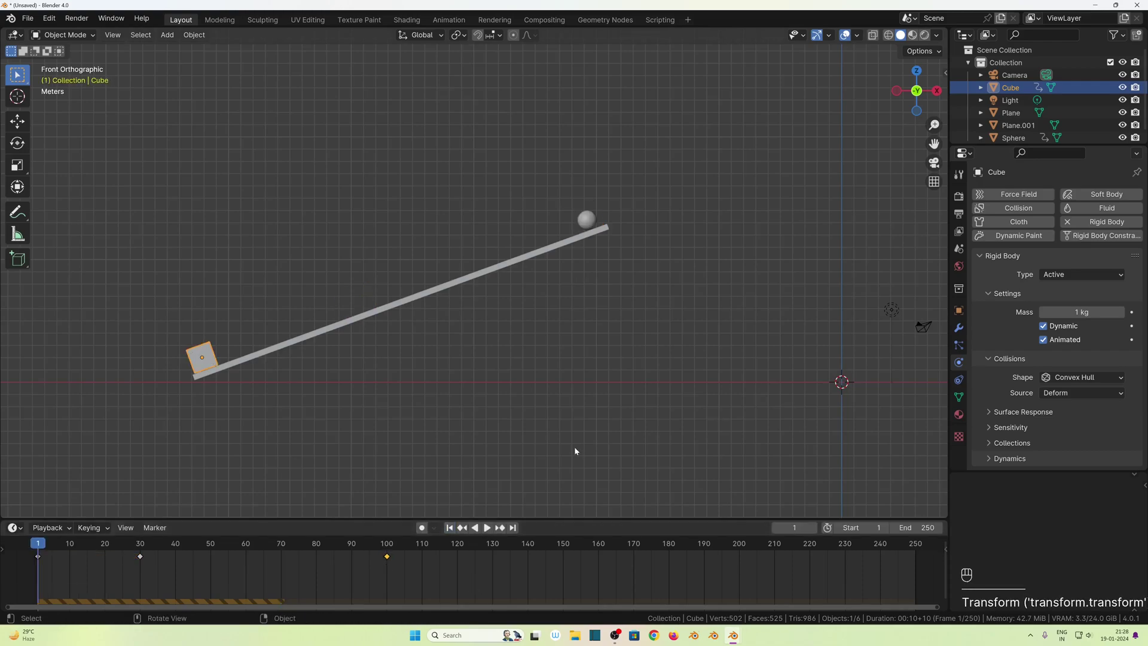
{"action": "key", "text": "space"}
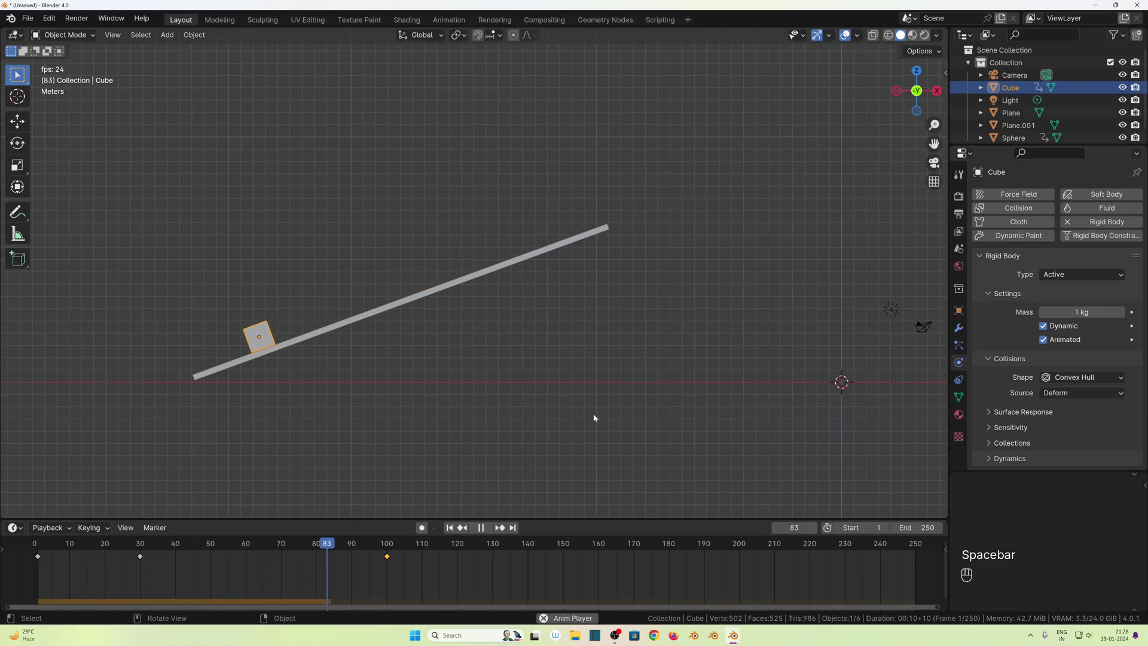
{"action": "key", "text": "space"}
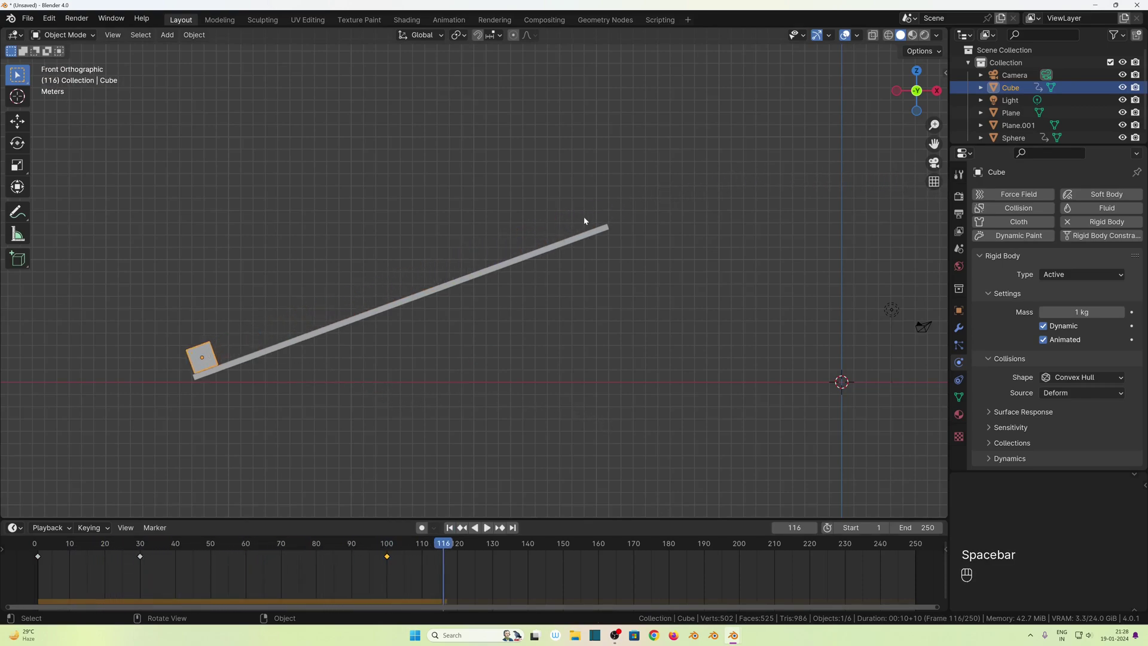
{"action": "left_click", "coordinate": [449, 528]}
{"action": "key", "text": "space"}
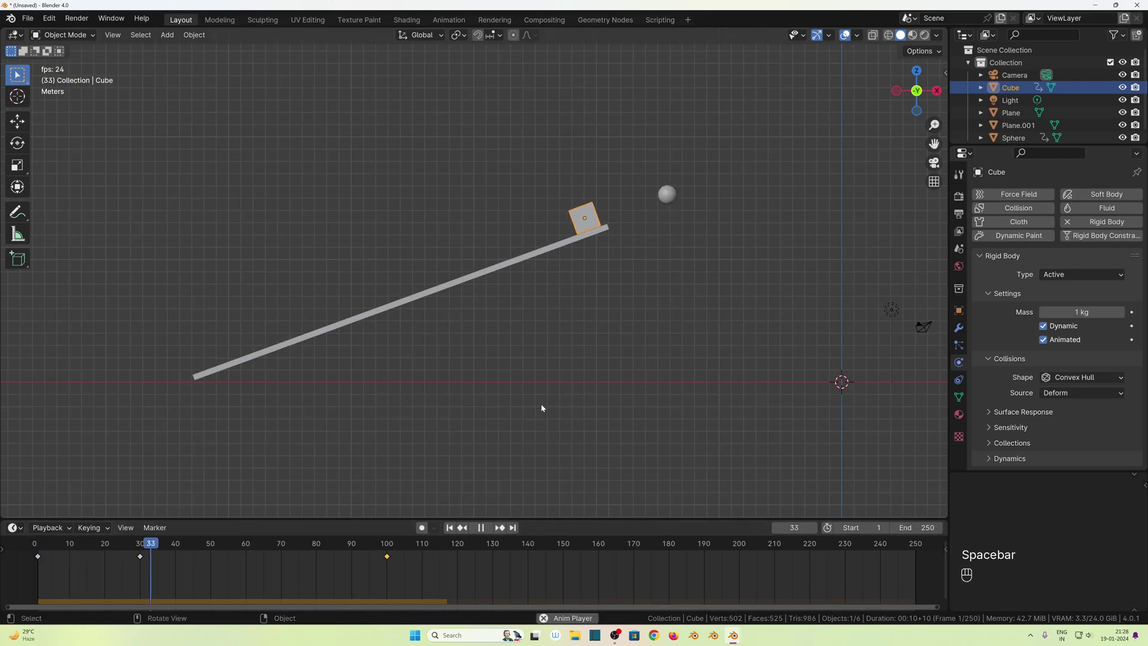
{"action": "key", "text": "space"}
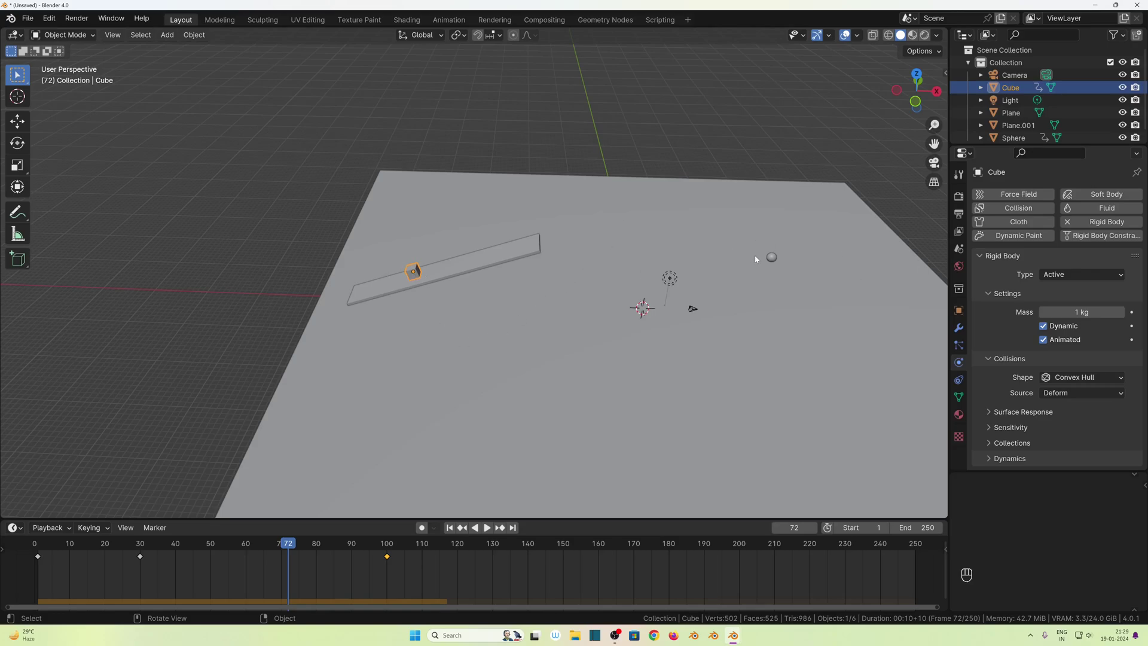
Move the cube's upper-position keyframe from frame 30 to frame 40 and play the simulation from the start.
{"action": "left_click", "coordinate": [141, 557]}
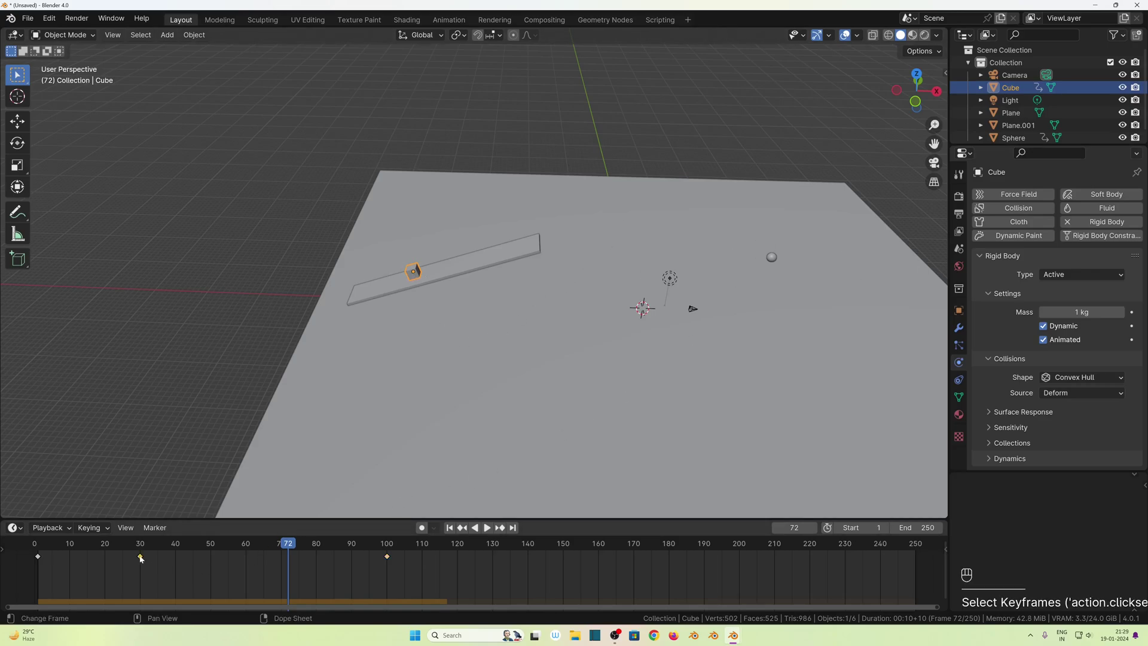
{"action": "left_click_drag", "start_coordinate": [157, 568], "coordinate": [127, 557]}
{"action": "key", "text": "g"}
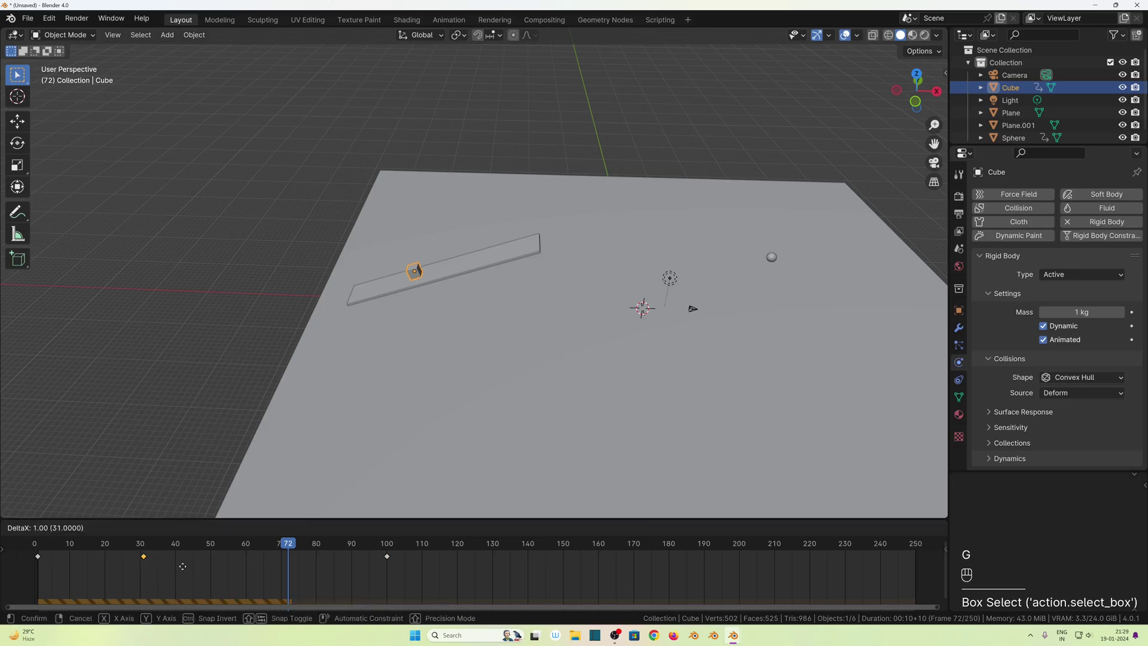
{"action": "left_click", "coordinate": [214, 569]}
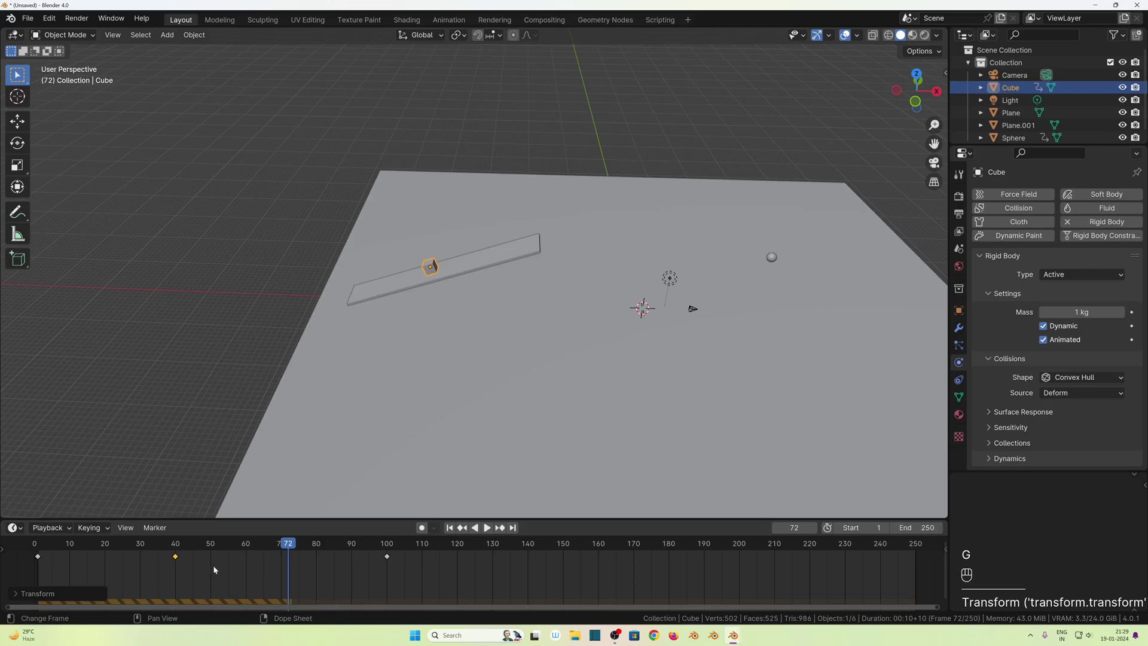
{"action": "left_click", "coordinate": [450, 528]}
{"action": "key", "text": "space"}
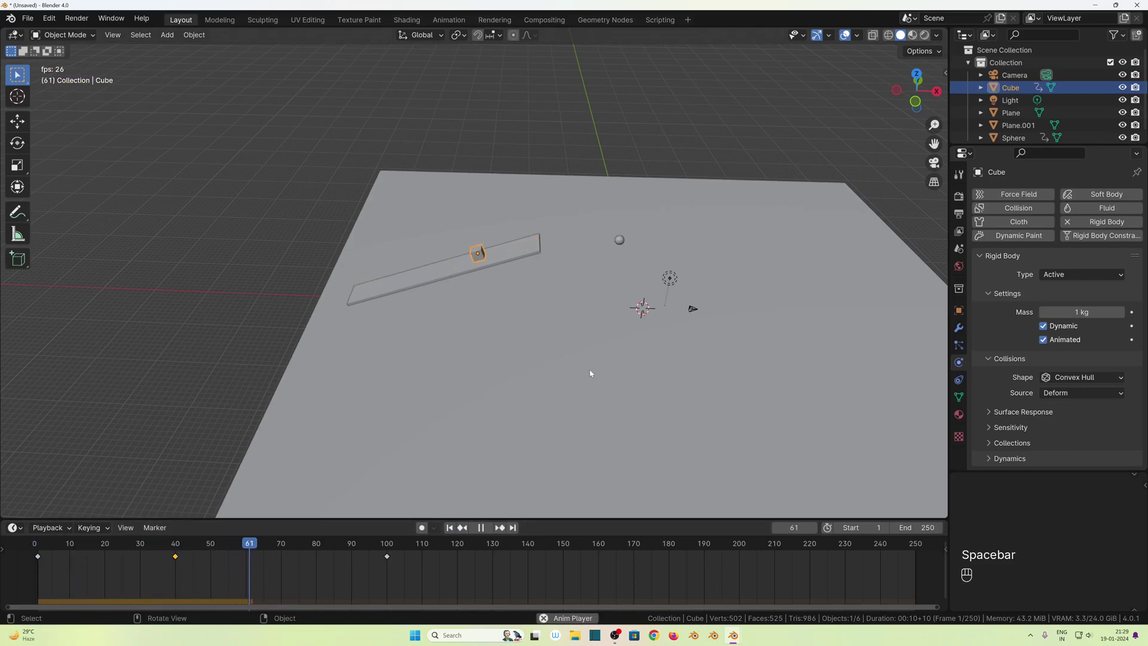
{"action": "key", "text": "space"}
Move the cube's upper-position keyframe to frame 20 and play the simulation with the faster push.
{"action": "left_click", "coordinate": [450, 528]}
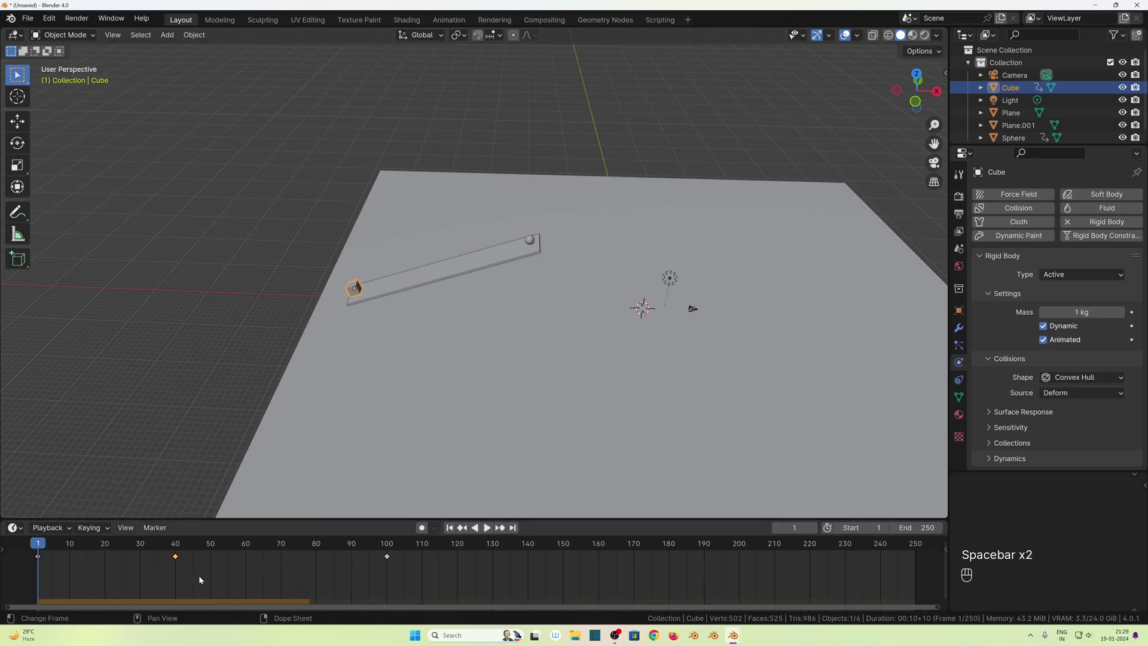
{"action": "left_click_drag", "start_coordinate": [183, 561], "coordinate": [156, 553]}
{"action": "key", "text": "g"}
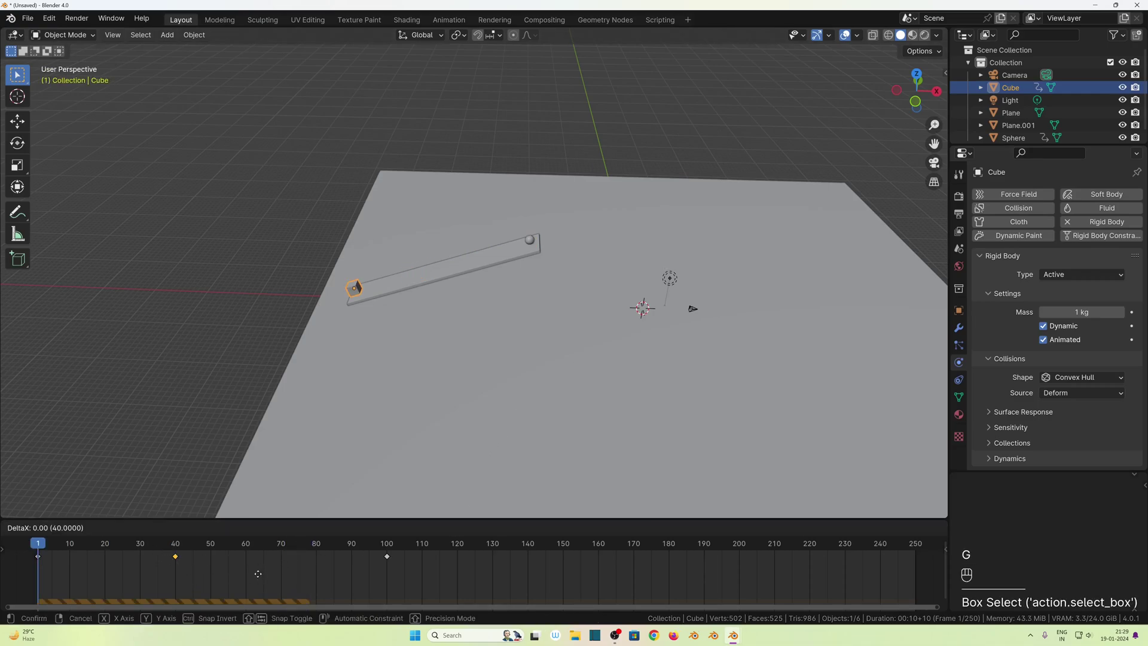
{"action": "left_click", "coordinate": [189, 573]}
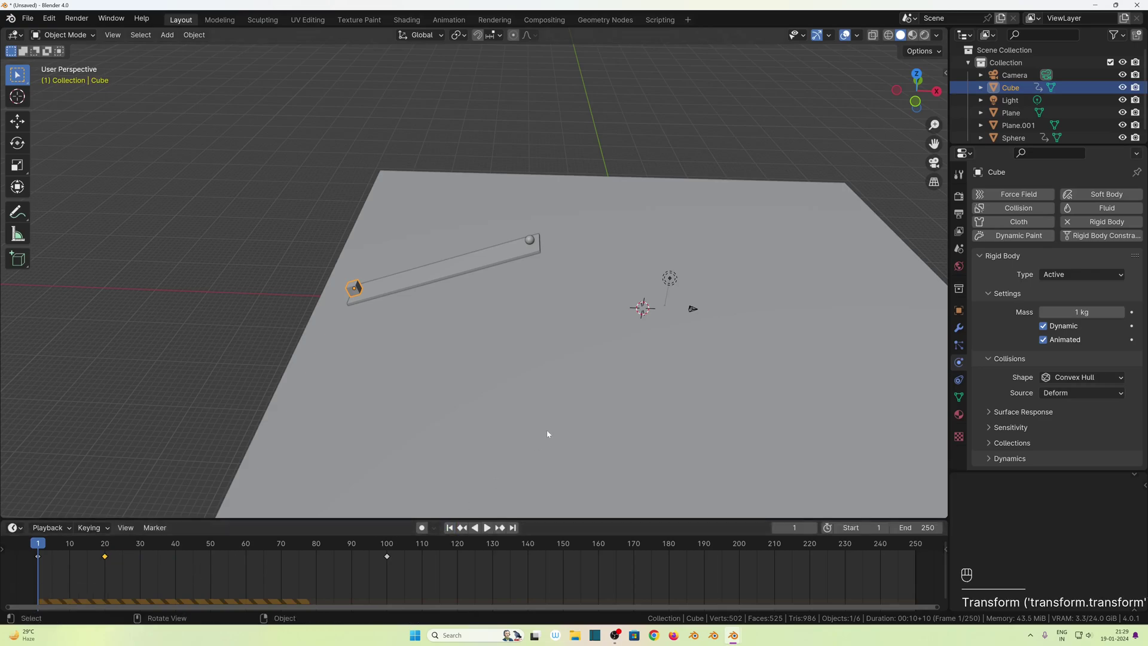
{"action": "key", "text": "space"}
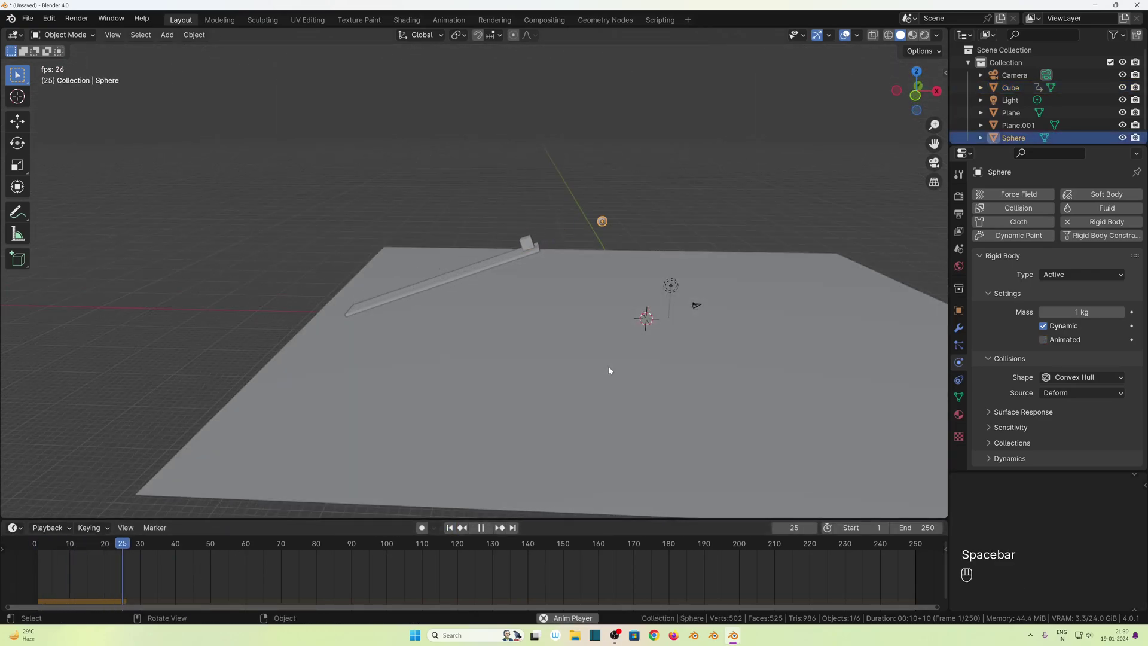
{"action": "key", "text": "space"}
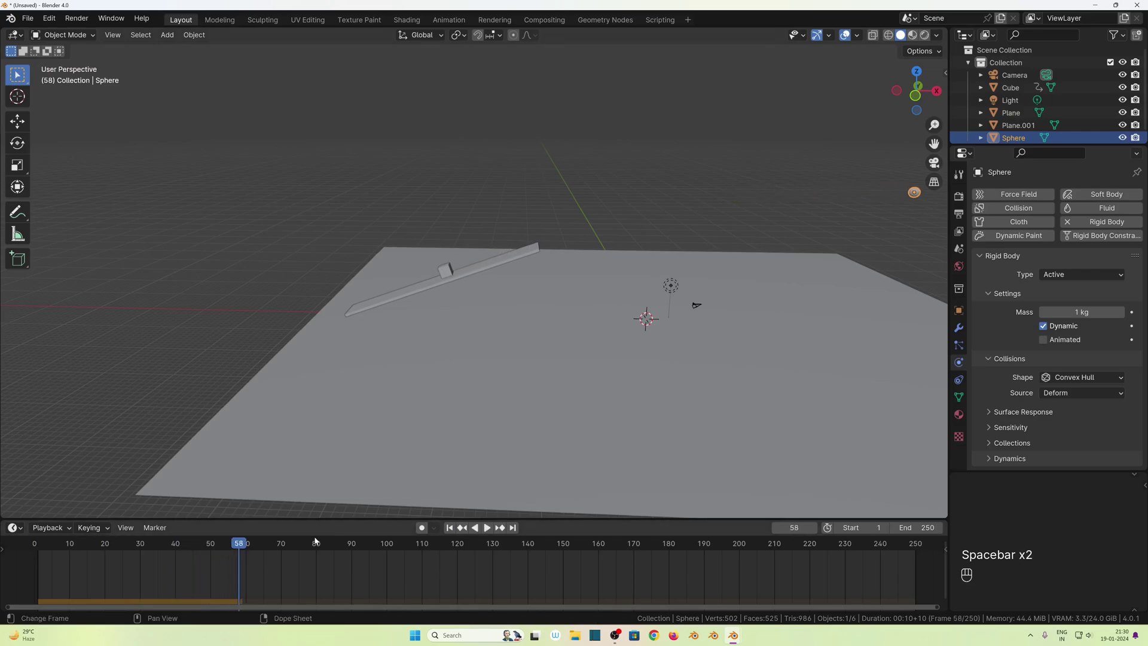
Move the cube's upper-position keyframe to frame 10 and play the simulation from the first frame.
{"action": "left_click", "coordinate": [445, 270]}
{"action": "left_click", "coordinate": [108, 558]}
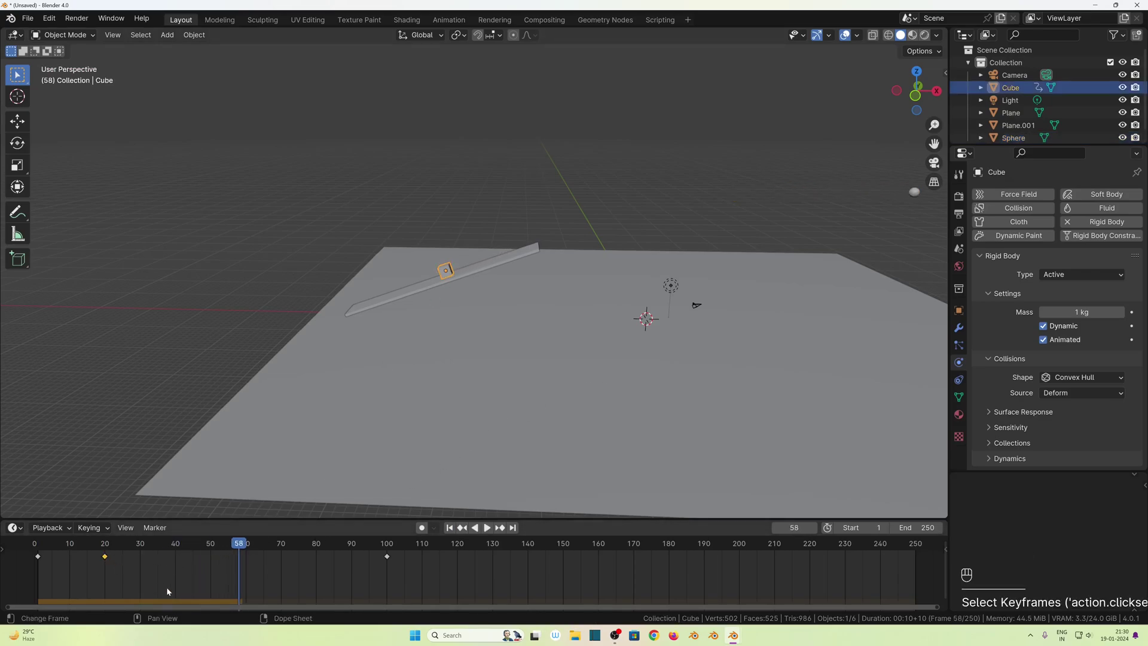
{"action": "key", "text": "g"}
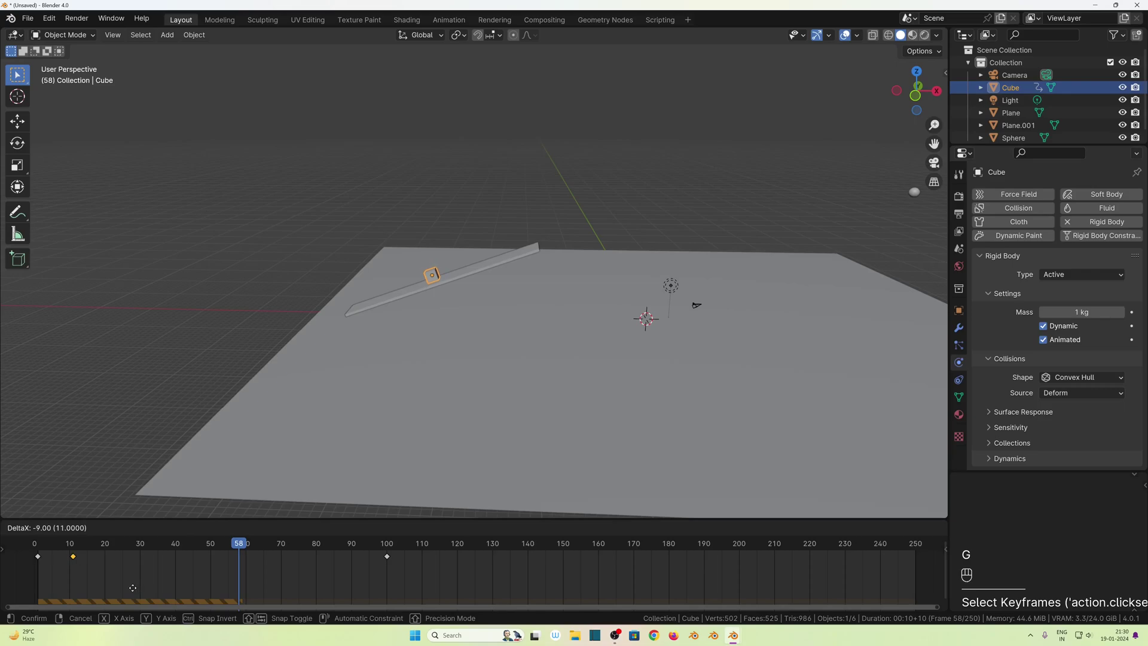
{"action": "left_click", "coordinate": [131, 587]}
{"action": "left_click", "coordinate": [447, 527]}
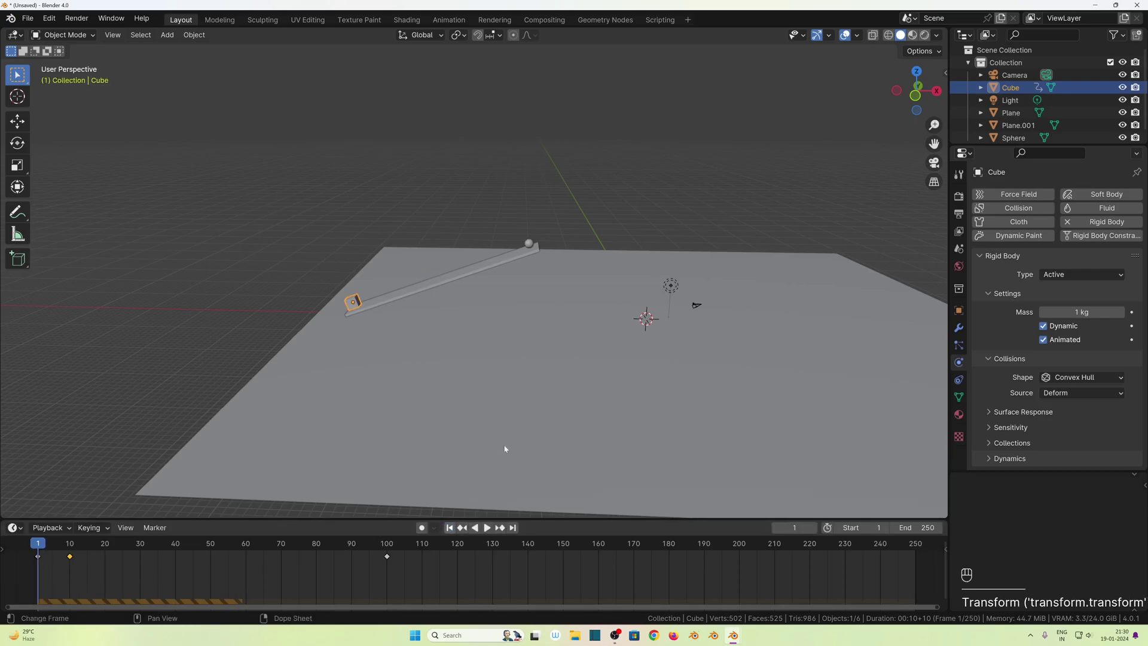
{"action": "key", "text": "space"}
{"action": "key", "text": "space"}
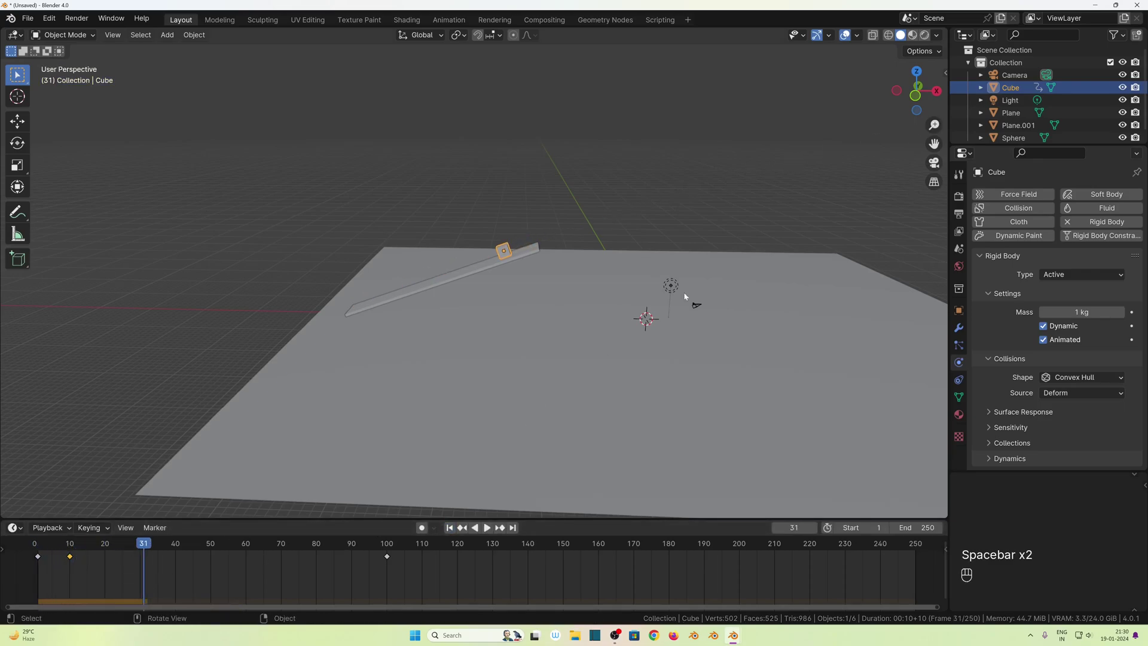
Continue the playback, then replay it from the first frame to examine how far the sphere is thrown.
{"action": "scroll", "coordinate": [684, 296], "scroll_direction": "down", "scroll_amount": 4}
{"action": "key", "text": "space"}
{"action": "key", "text": "space"}
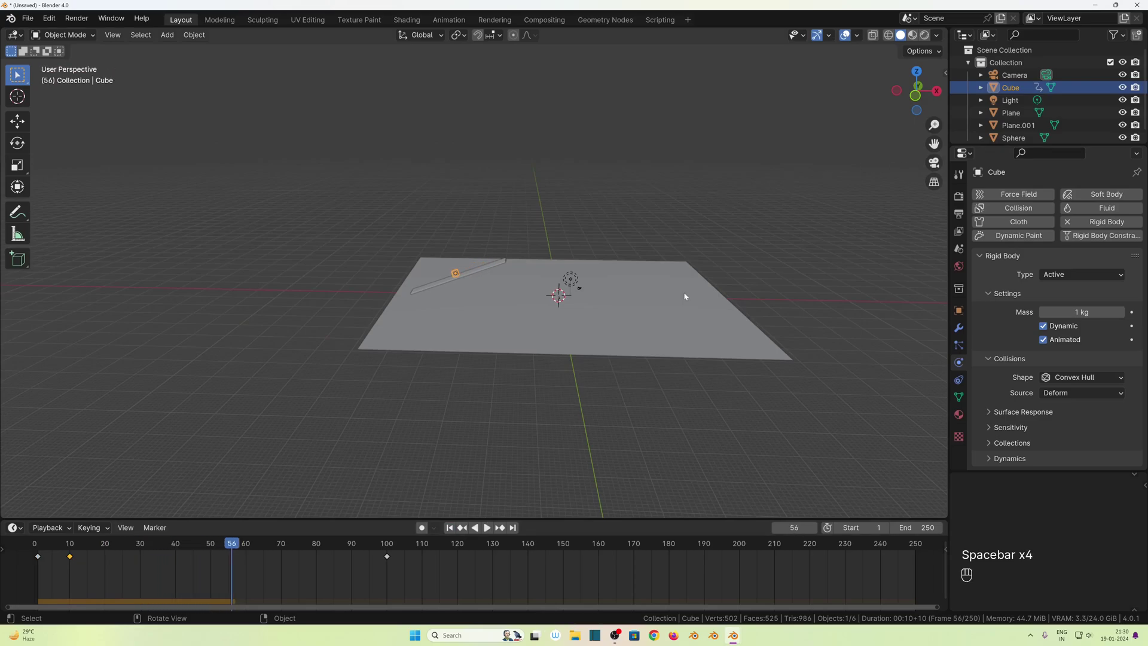
{"action": "left_click", "coordinate": [448, 527]}
{"action": "key", "text": "space"}
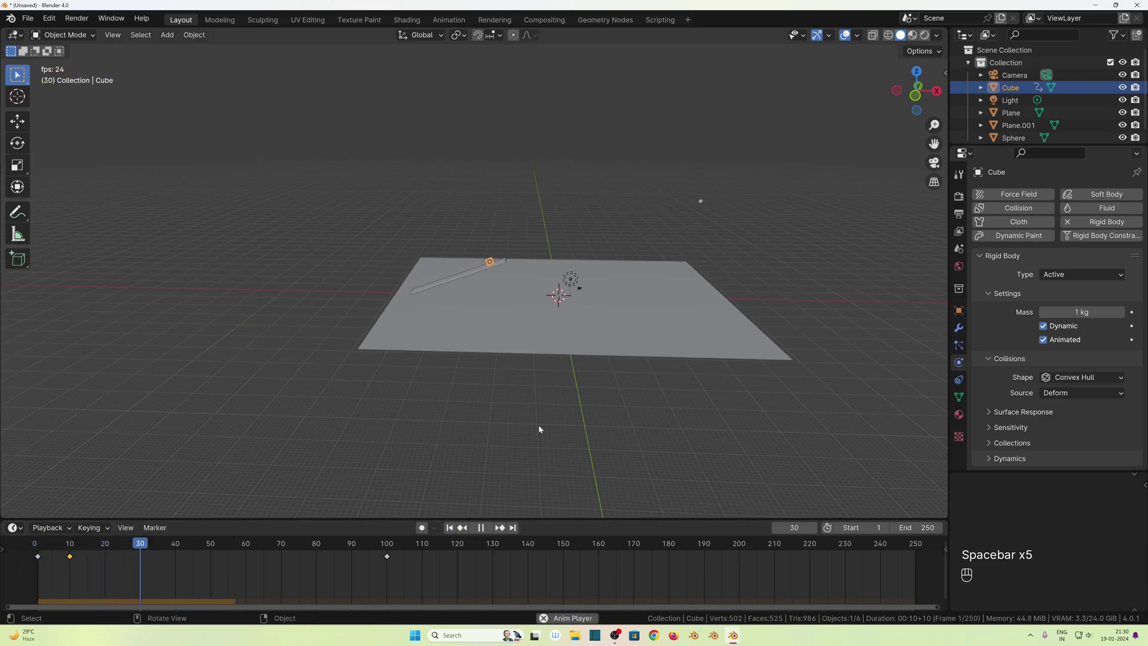
{"action": "key", "text": "space"}
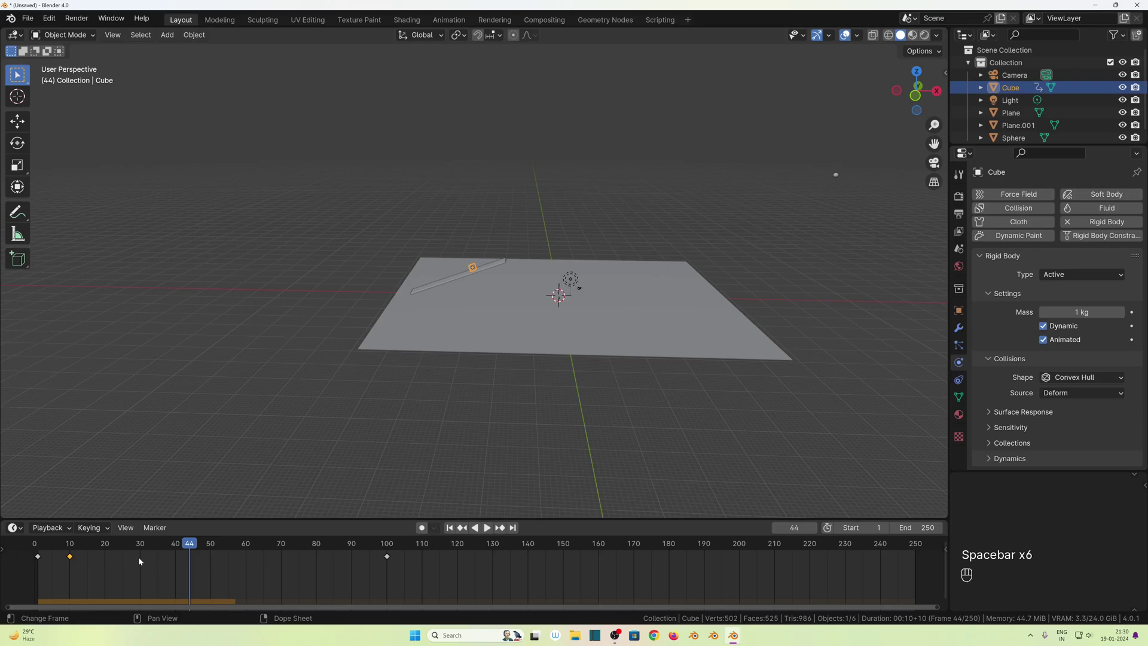
Move the cube's upper-position keyframe to frame 30, play the simulation, and return to the first frame.
{"action": "key", "text": "g"}
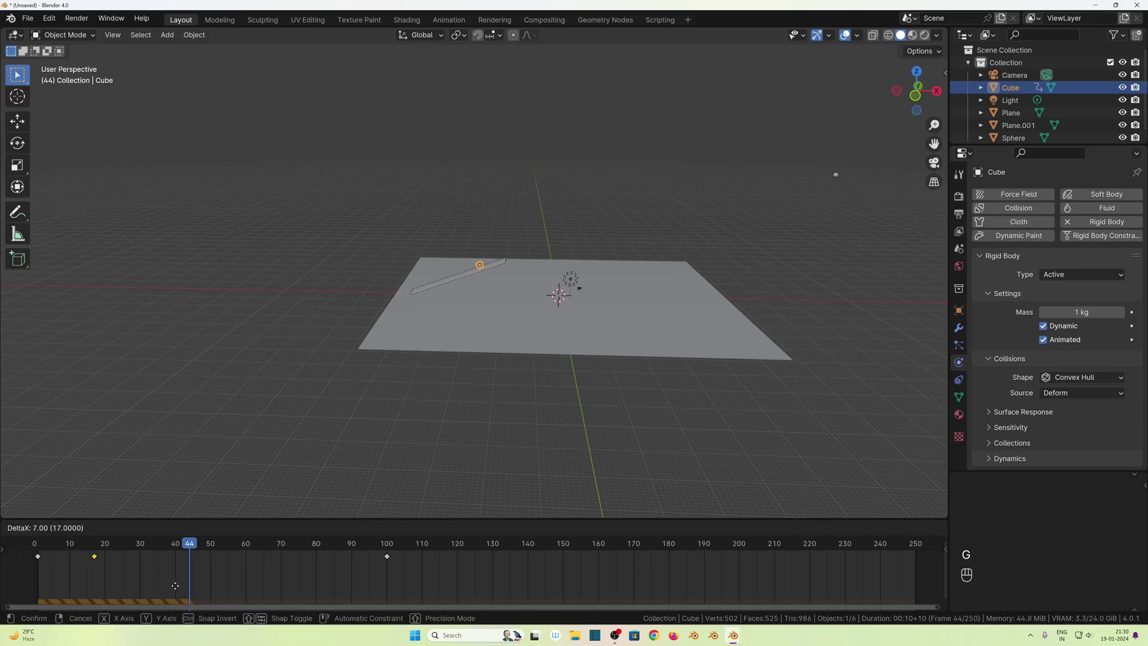
{"action": "left_click", "coordinate": [213, 585]}
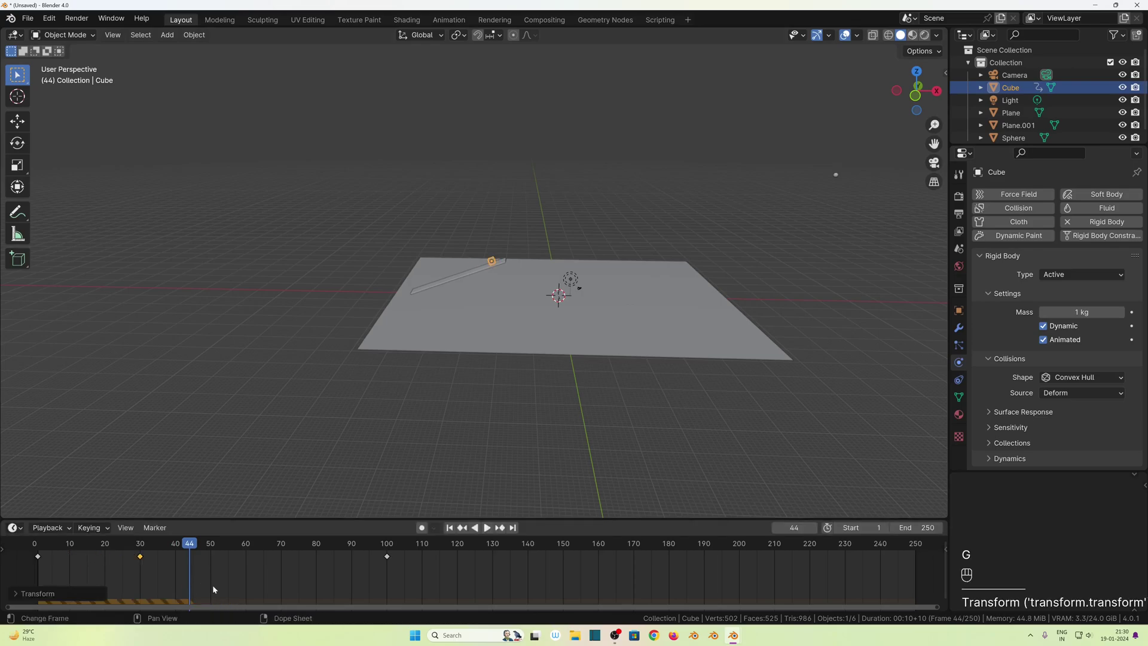
{"action": "left_click", "coordinate": [449, 528]}
{"action": "key", "text": "space"}
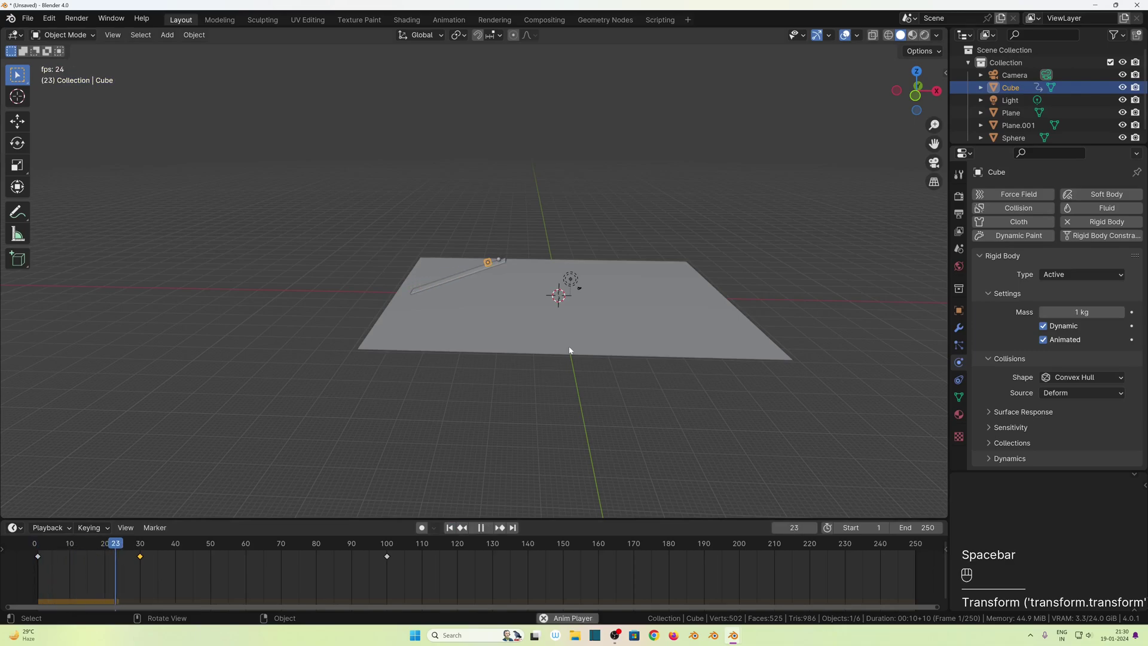
{"action": "key", "text": "space"}
{"action": "scroll", "coordinate": [598, 350], "scroll_direction": "up", "scroll_amount": 5}
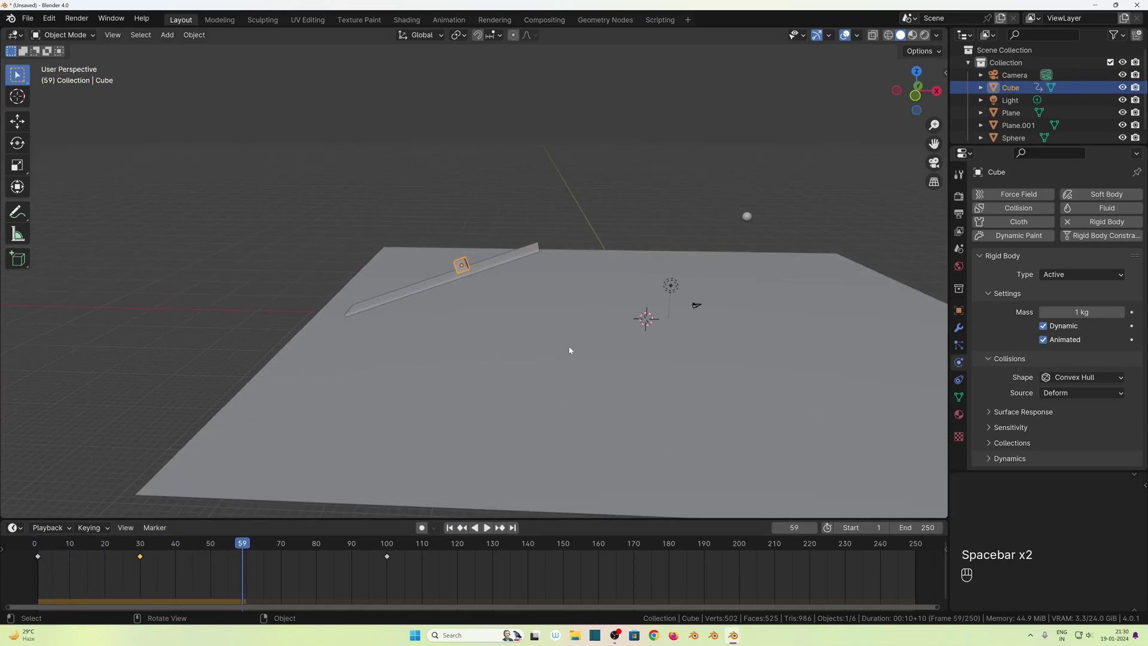
{"action": "middle_click_drag", "start_coordinate": [630, 343], "coordinate": [497, 399], "text": "shift"}
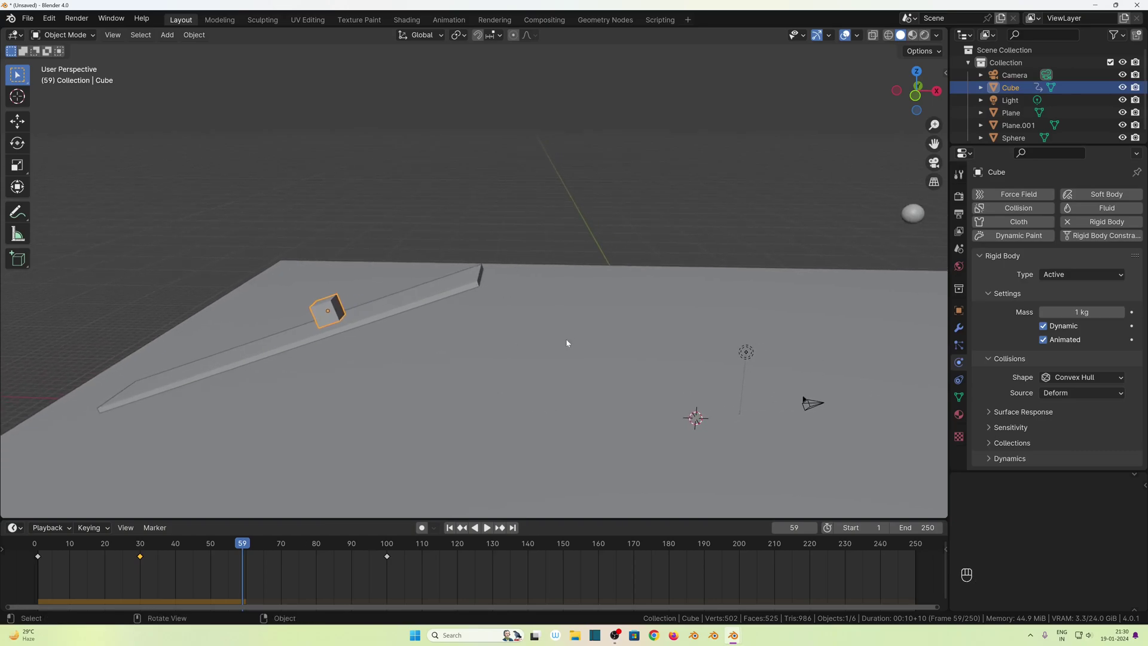
{"action": "left_click", "coordinate": [449, 528]}
Add a new cube at the 3D cursor and scale it up until it nearly reaches the ramp's upper end.
{"action": "key", "text": "shift"}
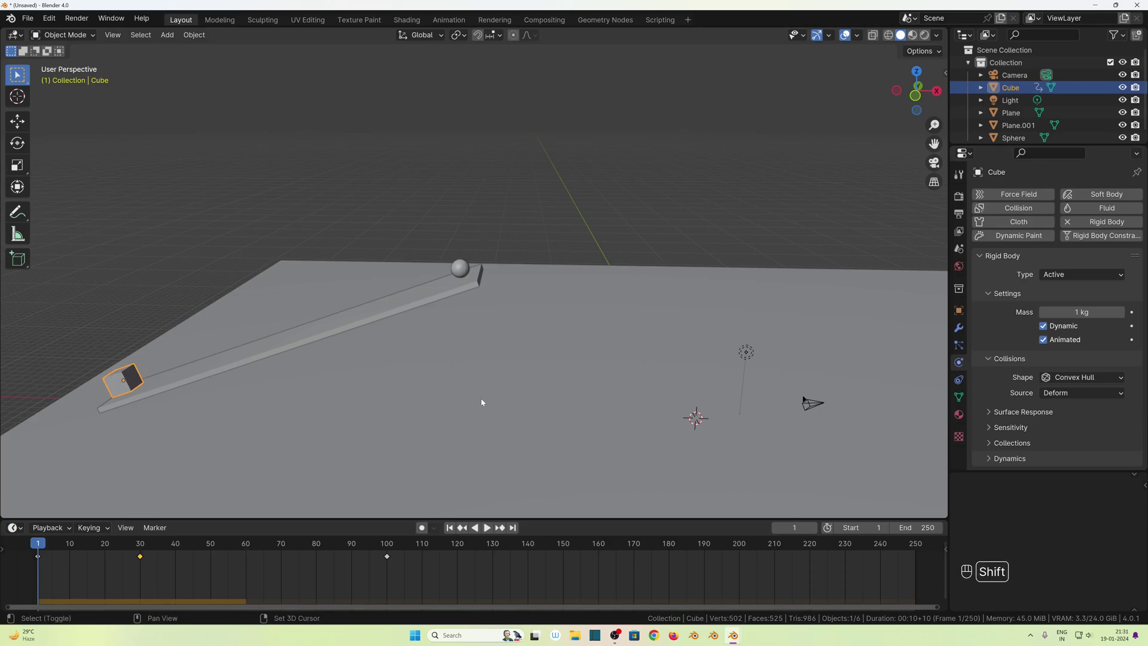
{"action": "key", "text": "shift+a"}
{"action": "mouse_move", "coordinate": [451, 380]}
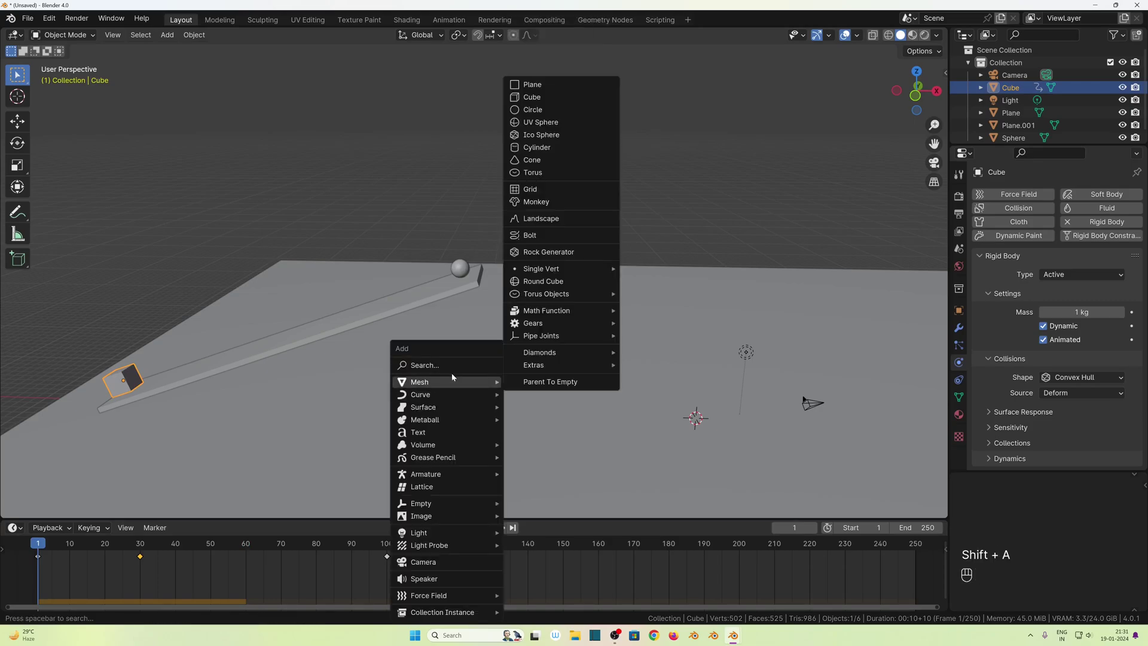
{"action": "left_click", "coordinate": [566, 98]}
{"action": "key", "text": "KP_7"}
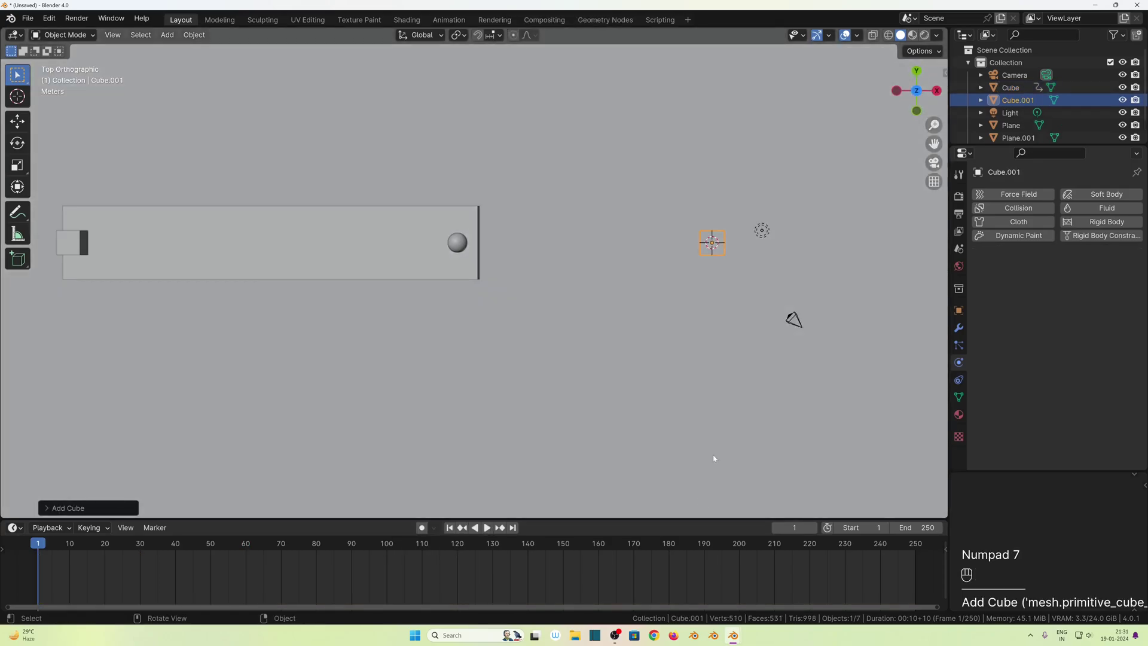
{"action": "key", "text": "s"}
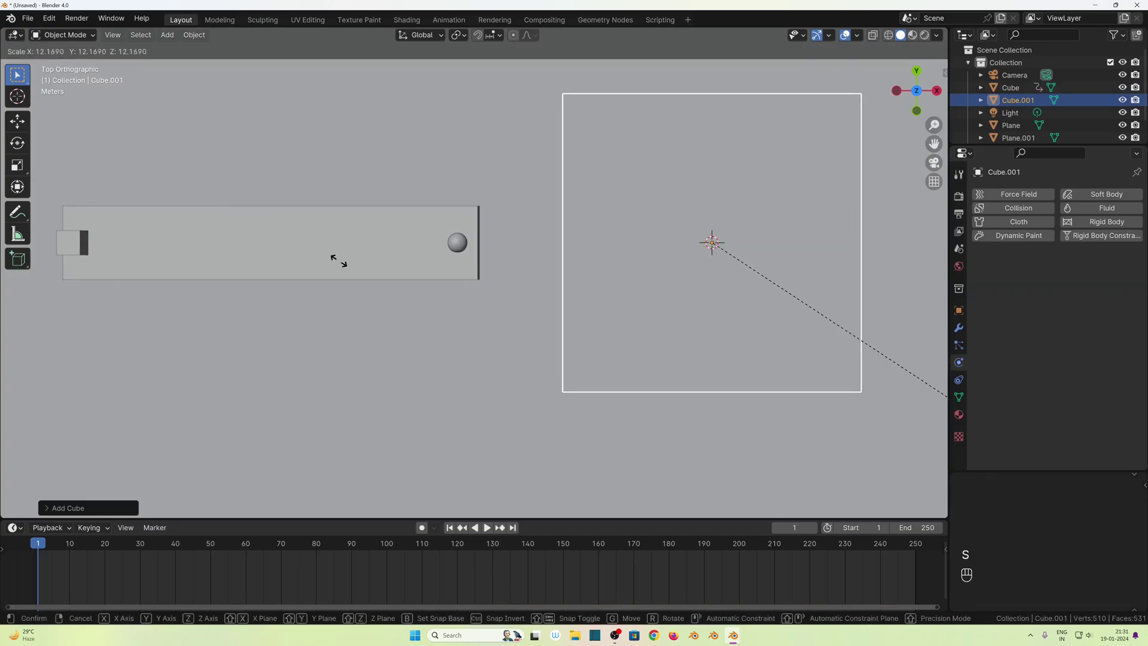
{"action": "left_click", "coordinate": [174, 134]}
Scale the large cube down along Z to less than half its height, forming a flat block.
{"action": "middle_click_drag", "start_coordinate": [174, 133], "coordinate": [502, 236]}
{"action": "key", "text": "KP_1"}
{"action": "scroll", "coordinate": [611, 337], "scroll_direction": "up", "scroll_amount": 4}
{"action": "key", "text": "s"}
{"action": "key", "text": "z"}
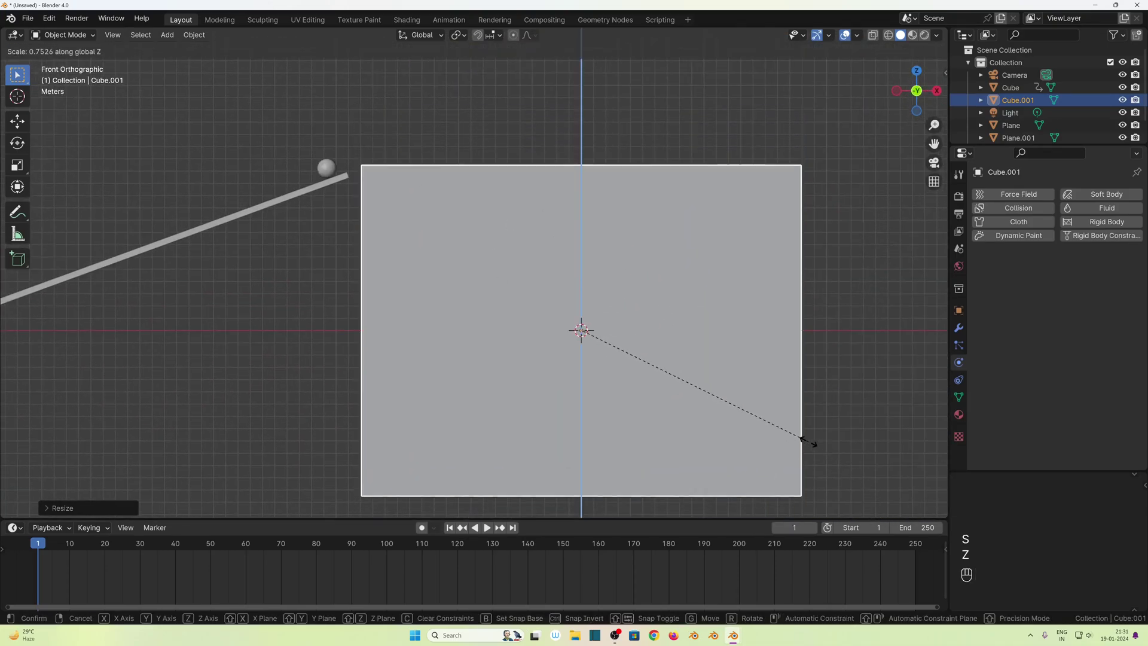
{"action": "left_click", "coordinate": [709, 399]}
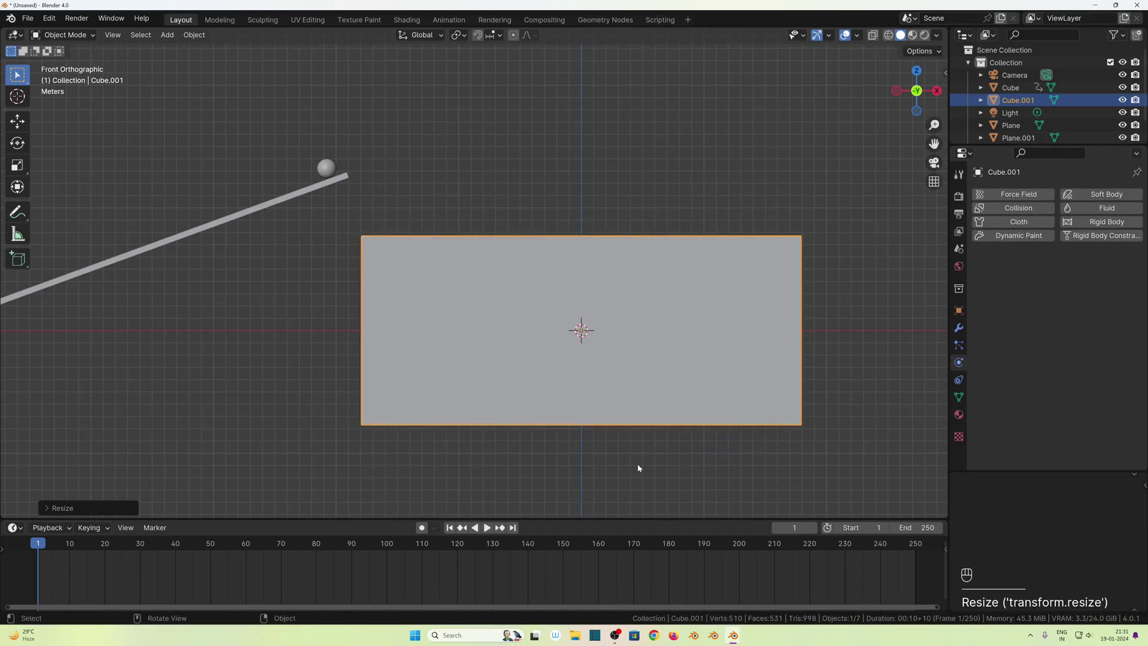
Raise the block about 8 m along Z and fine-tune its height so its base sits at ground level.
{"action": "key", "text": "g"}
{"action": "key", "text": "z"}
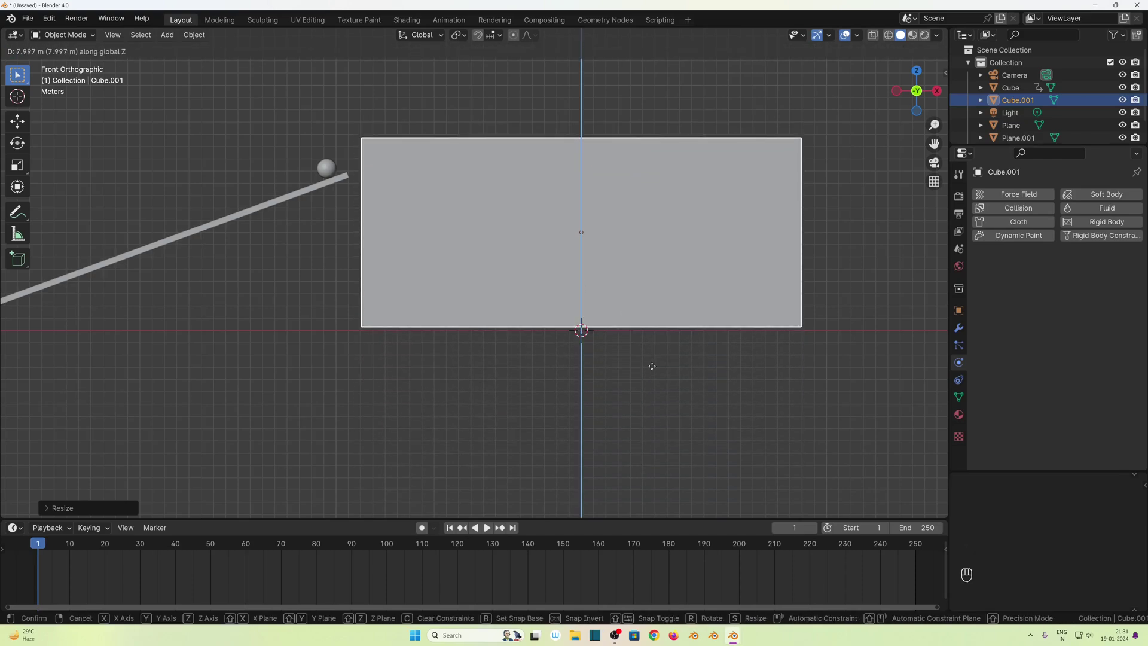
{"action": "left_click", "coordinate": [651, 366]}
{"action": "scroll", "coordinate": [649, 372], "scroll_direction": "up", "scroll_amount": 4}
{"action": "middle_click_drag", "start_coordinate": [640, 399], "coordinate": [742, 371], "text": "shift"}
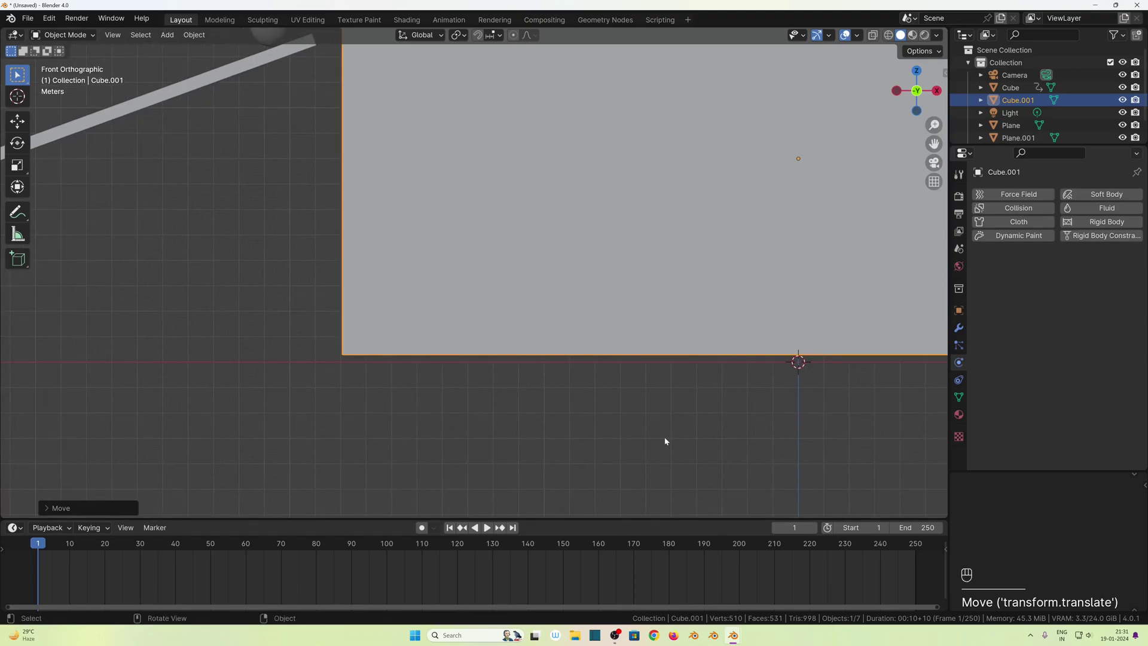
{"action": "key", "text": "g"}
{"action": "key", "text": "z"}
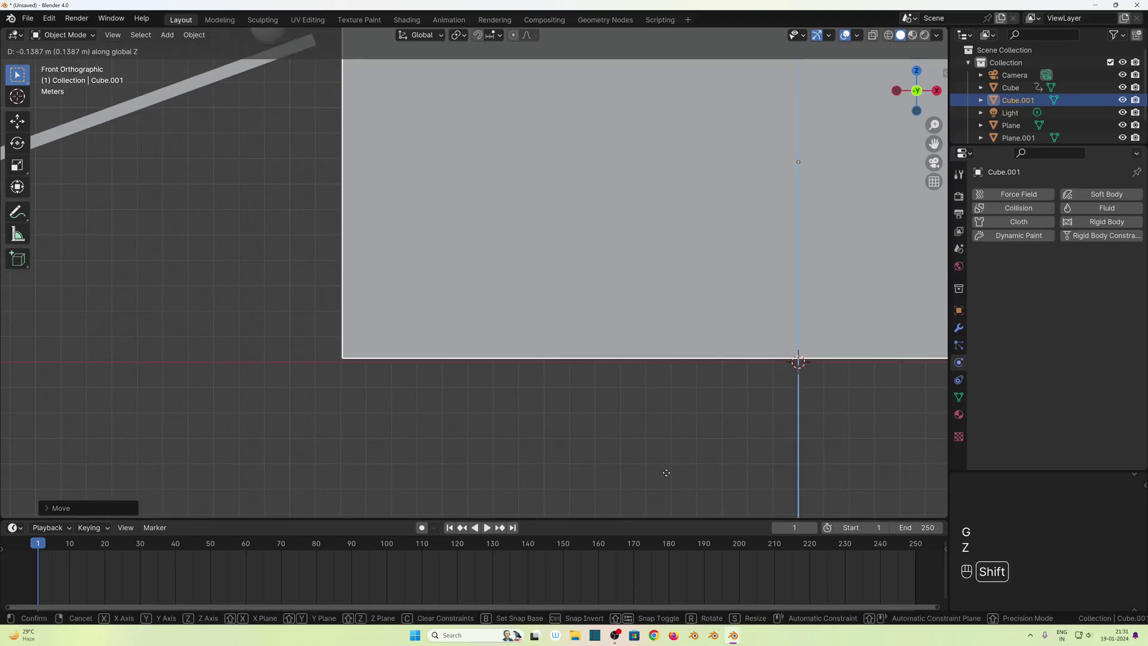
{"action": "scroll", "coordinate": [643, 478], "scroll_direction": "down", "scroll_amount": 4}
{"action": "scroll", "coordinate": [569, 306], "scroll_direction": "up", "scroll_amount": 4}
{"action": "key", "text": "Escape"}
Select the block's top face in Edit Mode and lower it along Z below the ramp's upper end.
{"action": "left_click", "coordinate": [569, 305]}
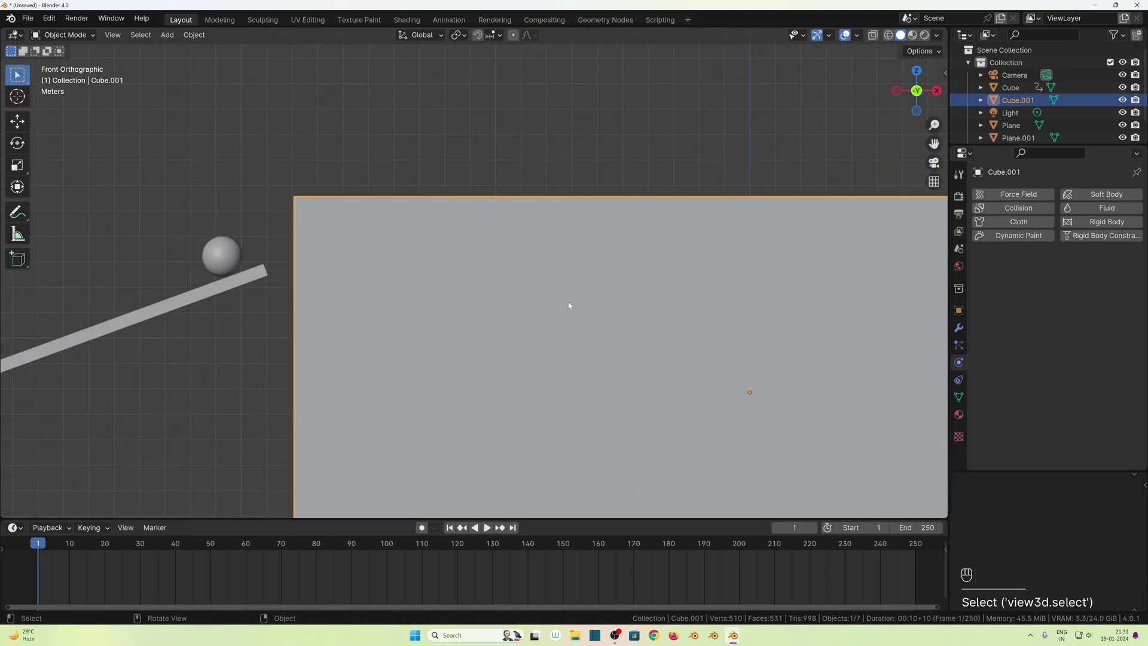
{"action": "key", "text": "Tab"}
{"action": "scroll", "coordinate": [455, 316], "scroll_direction": "down", "scroll_amount": 3}
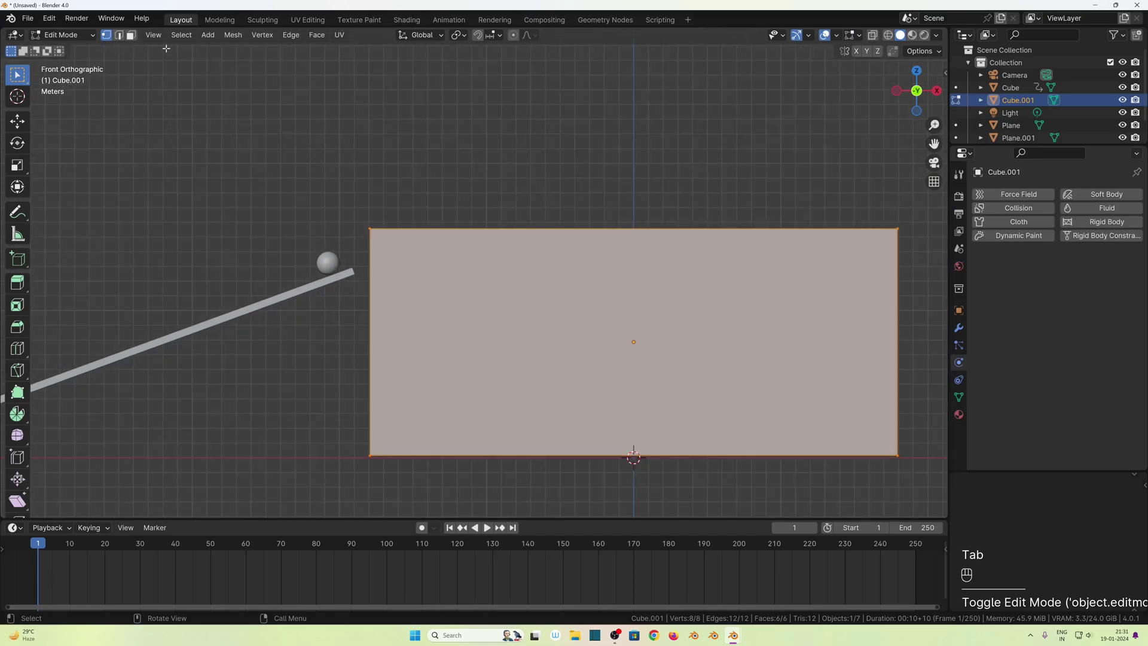
{"action": "left_click", "coordinate": [131, 35]}
{"action": "middle_click_drag", "start_coordinate": [538, 311], "coordinate": [580, 321]}
{"action": "left_click", "coordinate": [581, 321]}
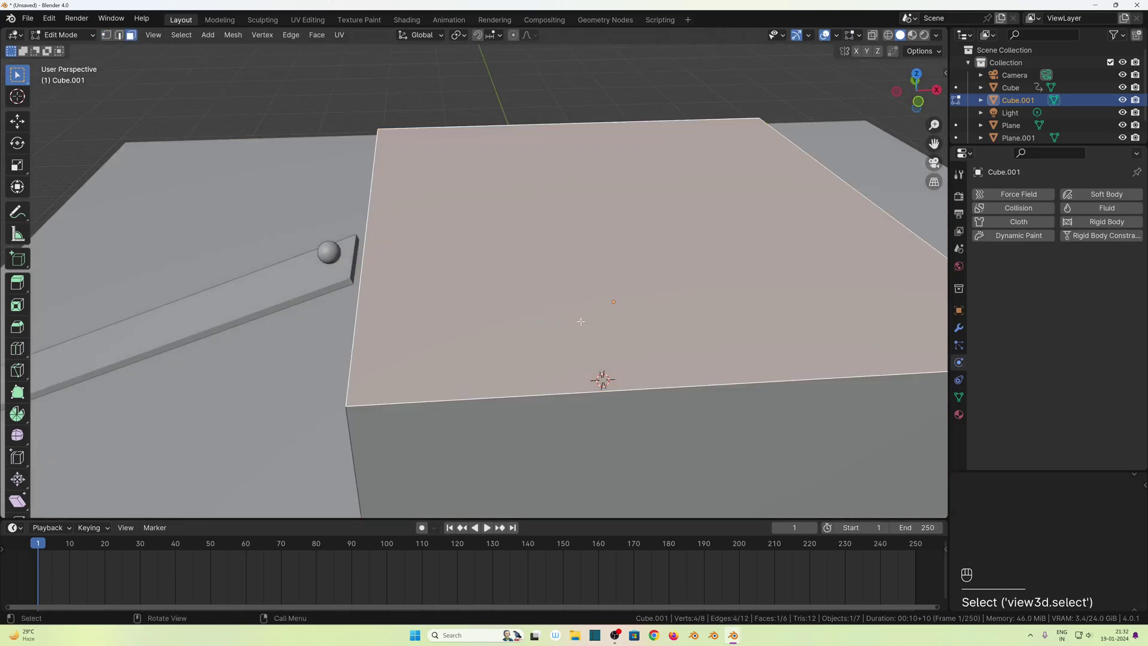
{"action": "key", "text": "KP_1"}
{"action": "scroll", "coordinate": [597, 311], "scroll_direction": "up", "scroll_amount": 2}
{"action": "key", "text": "g"}
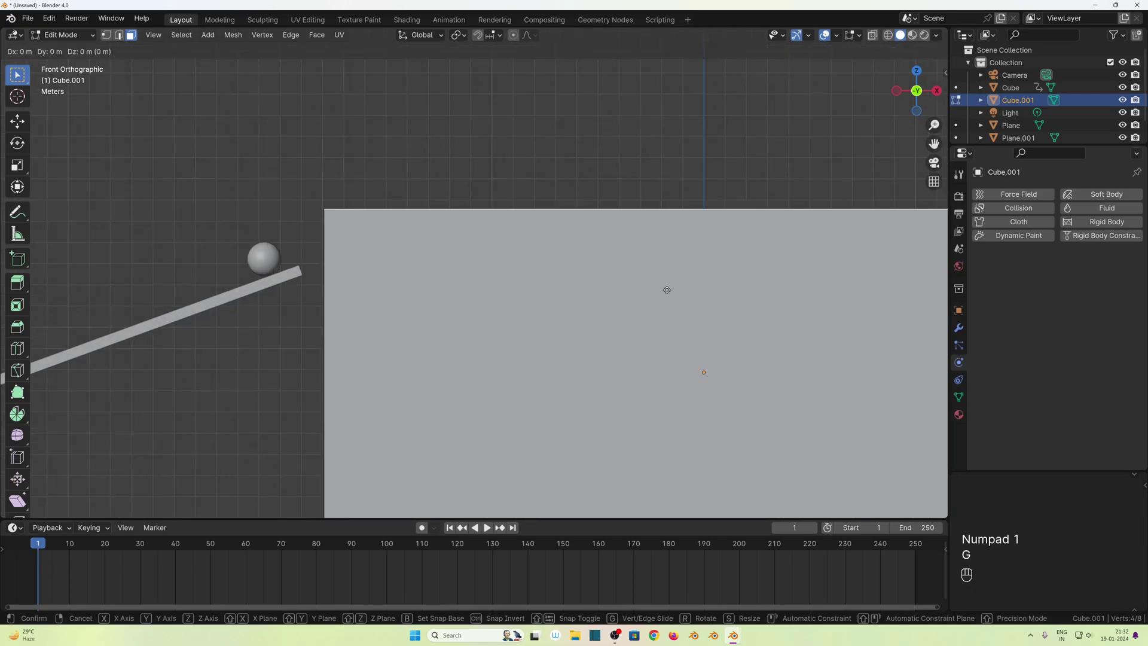
{"action": "key", "text": "z"}
{"action": "left_click", "coordinate": [678, 370]}
{"action": "scroll", "coordinate": [679, 371], "scroll_direction": "down", "scroll_amount": 3}
{"action": "middle_click_drag", "start_coordinate": [678, 370], "coordinate": [630, 323]}
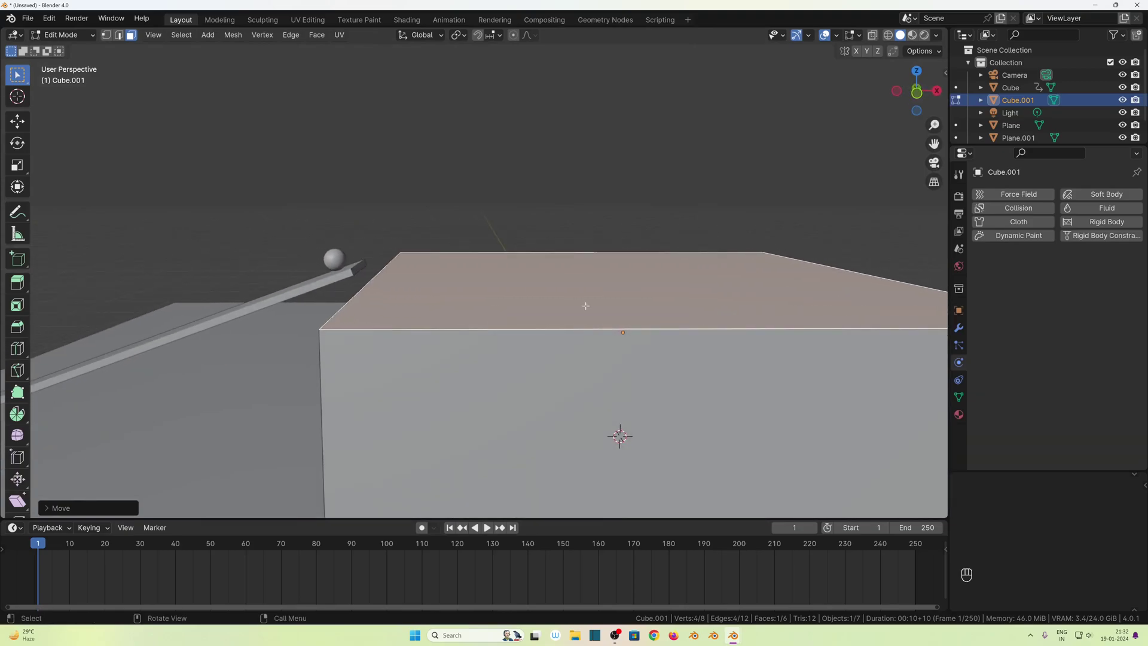
Return to Object Mode, apply the block's scale, and set its origin to geometry.
{"action": "key", "text": "Tab"}
{"action": "key", "text": "ctrl+a"}
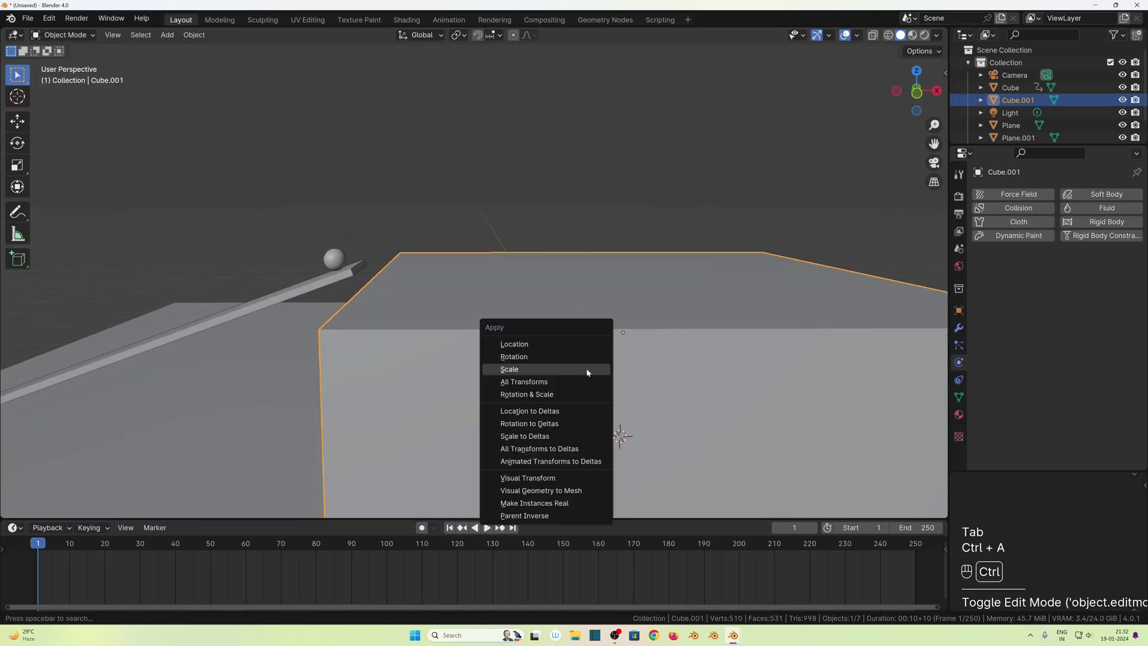
{"action": "left_click", "coordinate": [530, 372]}
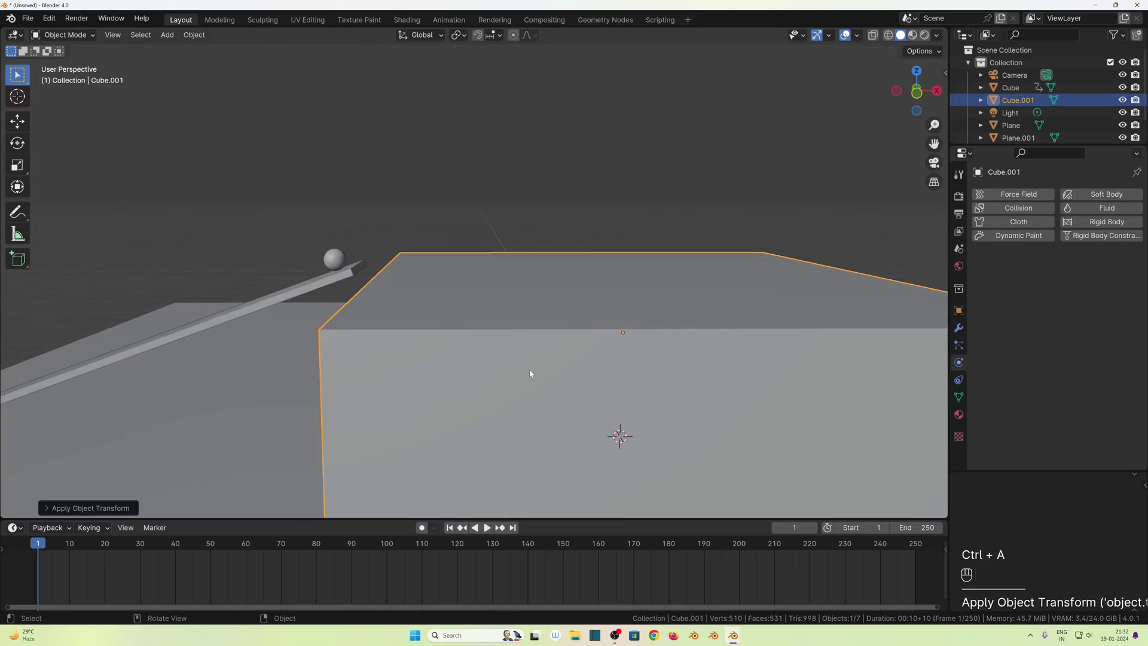
{"action": "left_click", "coordinate": [554, 343]}
{"action": "right_click", "coordinate": [571, 209]}
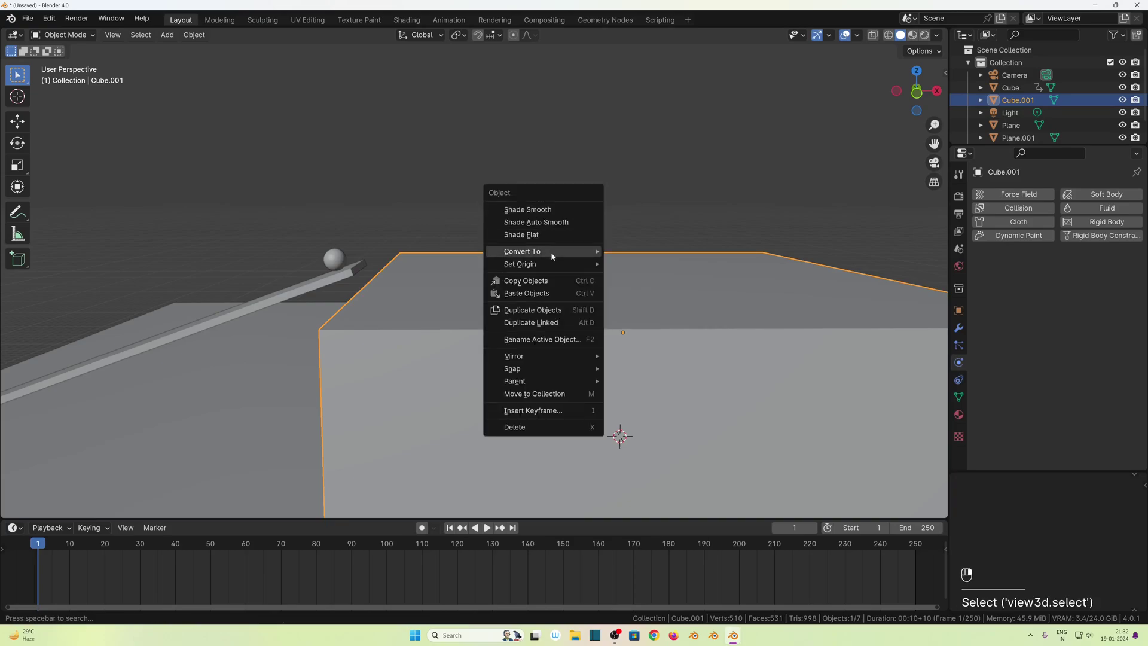
{"action": "mouse_move", "coordinate": [558, 267]}
{"action": "left_click", "coordinate": [671, 276]}
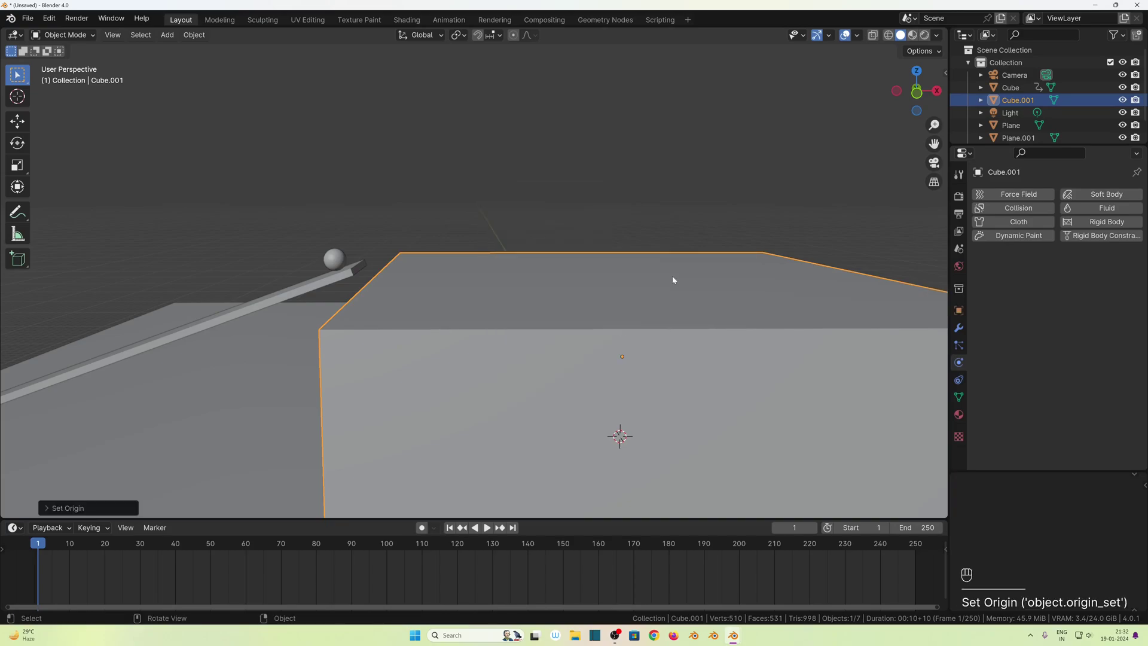
Add a rigid body to the large block and set its type to Passive.
{"action": "scroll", "coordinate": [626, 345], "scroll_direction": "down", "scroll_amount": 3}
{"action": "middle_click_drag", "start_coordinate": [580, 405], "coordinate": [662, 403]}
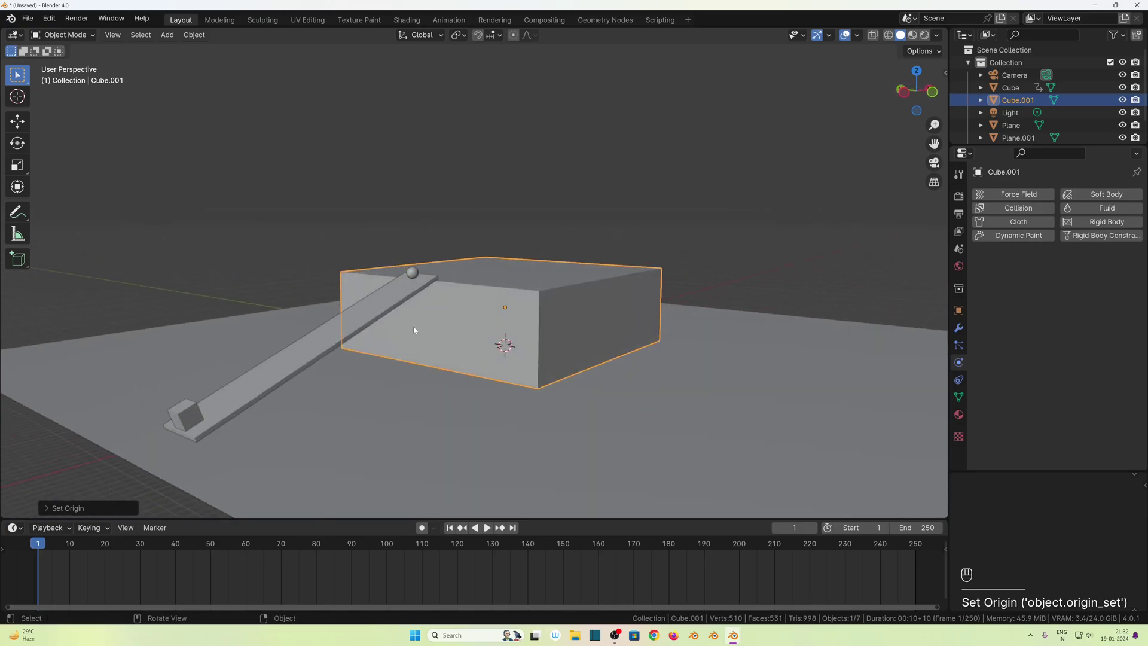
{"action": "middle_click_drag", "start_coordinate": [378, 349], "coordinate": [505, 295]}
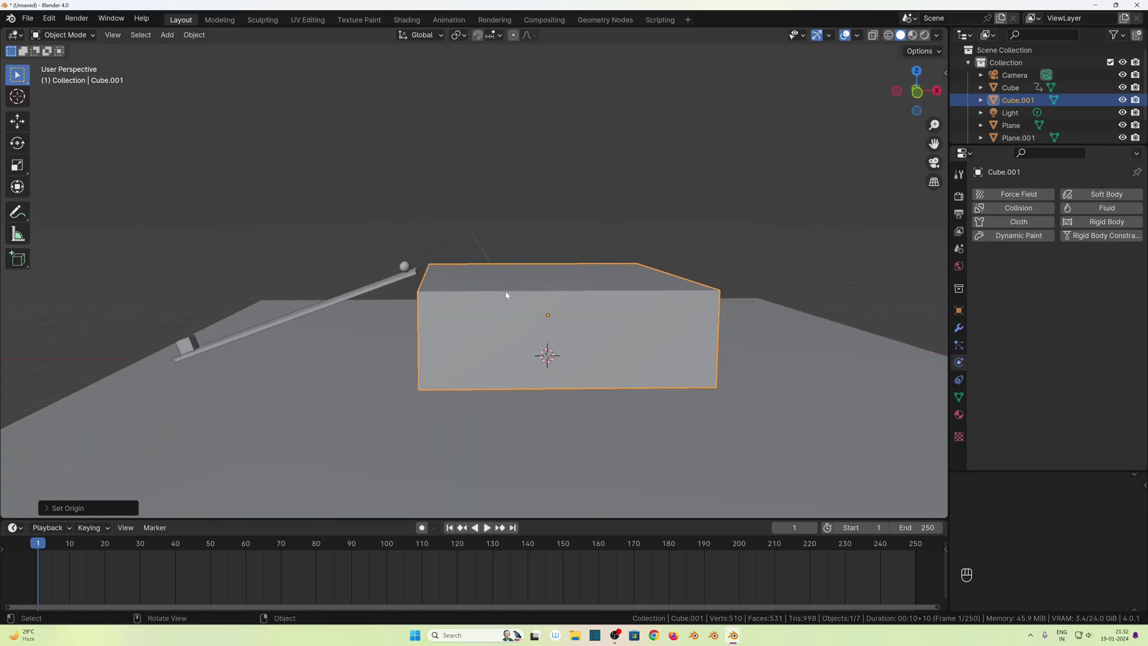
{"action": "left_click", "coordinate": [504, 295]}
{"action": "left_click", "coordinate": [1082, 222]}
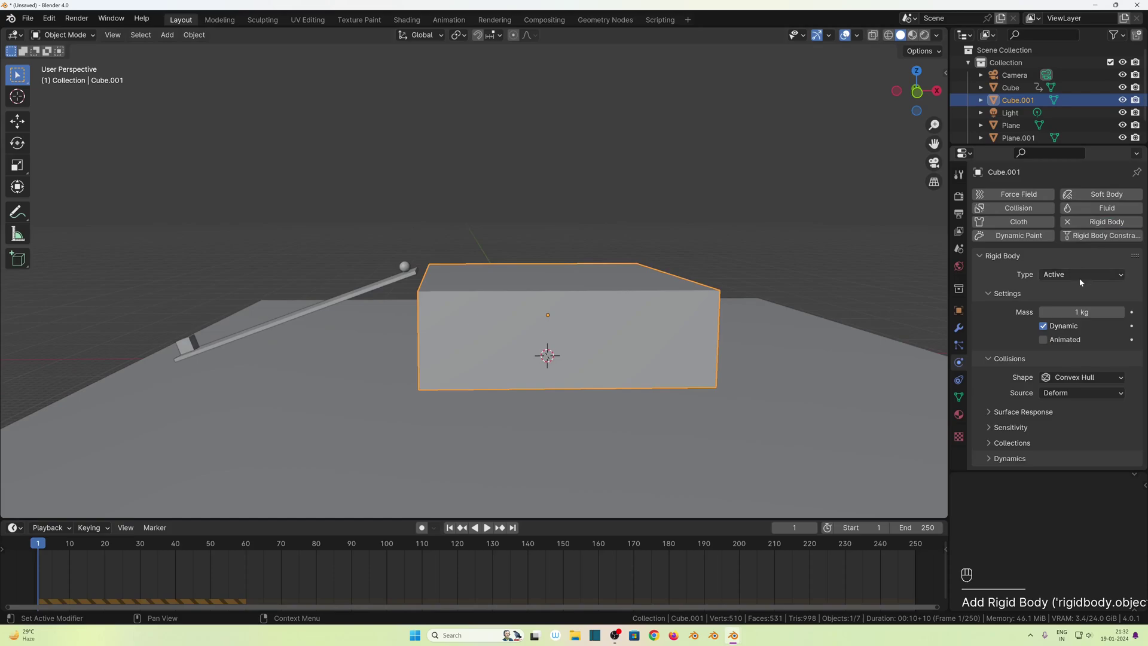
{"action": "left_click", "coordinate": [1083, 274]}
{"action": "left_click", "coordinate": [1070, 303]}
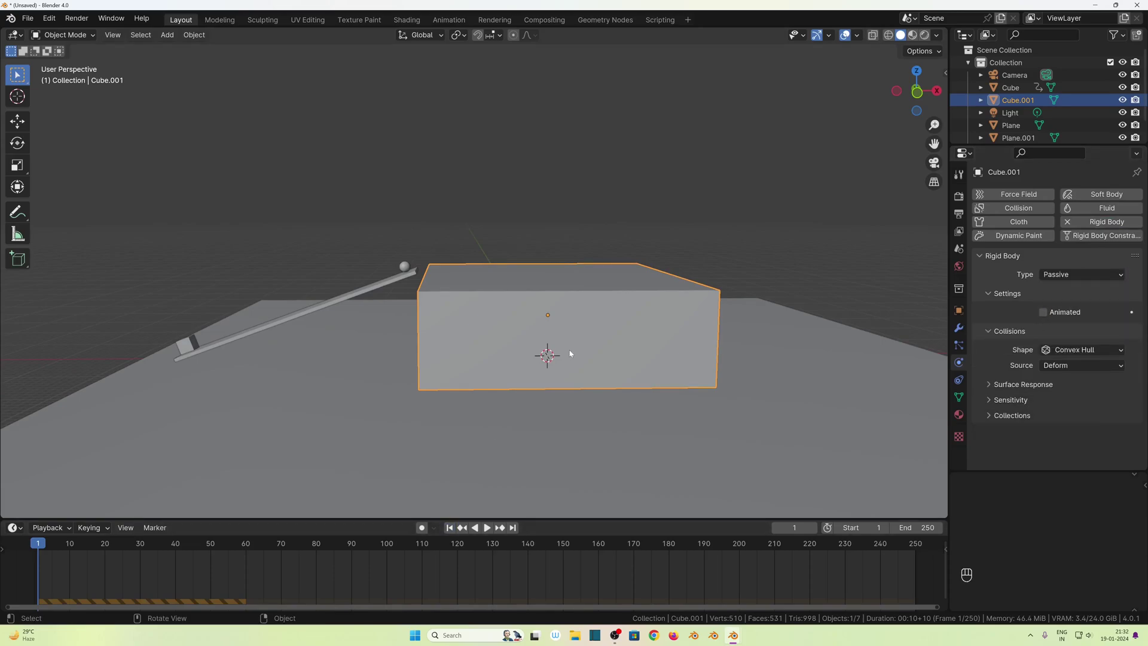
Play the simulation to watch the sphere fly over the block, and return to the first frame.
{"action": "key", "text": "space"}
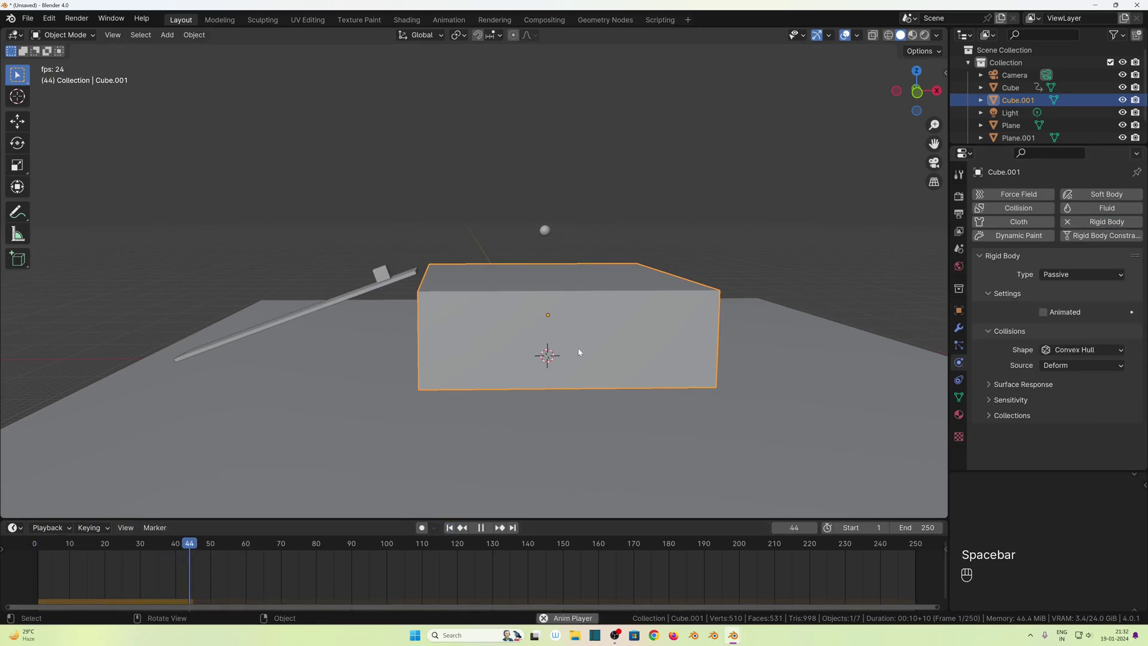
{"action": "key", "text": "space"}
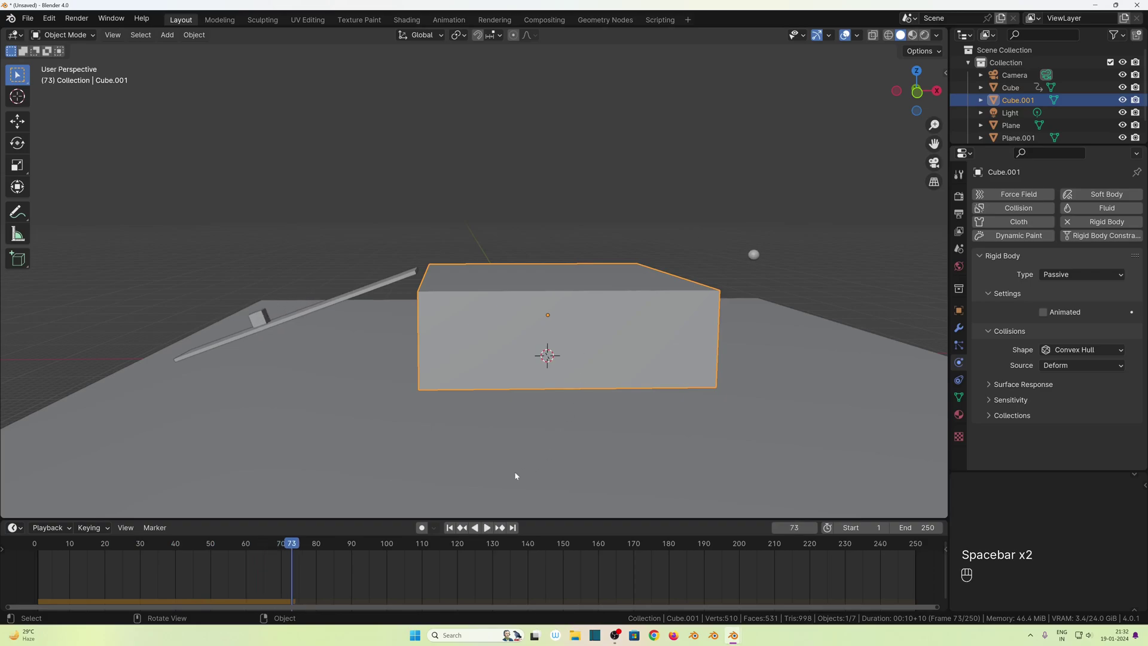
{"action": "left_click", "coordinate": [452, 528]}
Snap the 3D cursor to the centre of the block's top face and return to Object Mode.
{"action": "middle_click_drag", "start_coordinate": [472, 262], "coordinate": [557, 301]}
{"action": "left_click", "coordinate": [557, 301]}
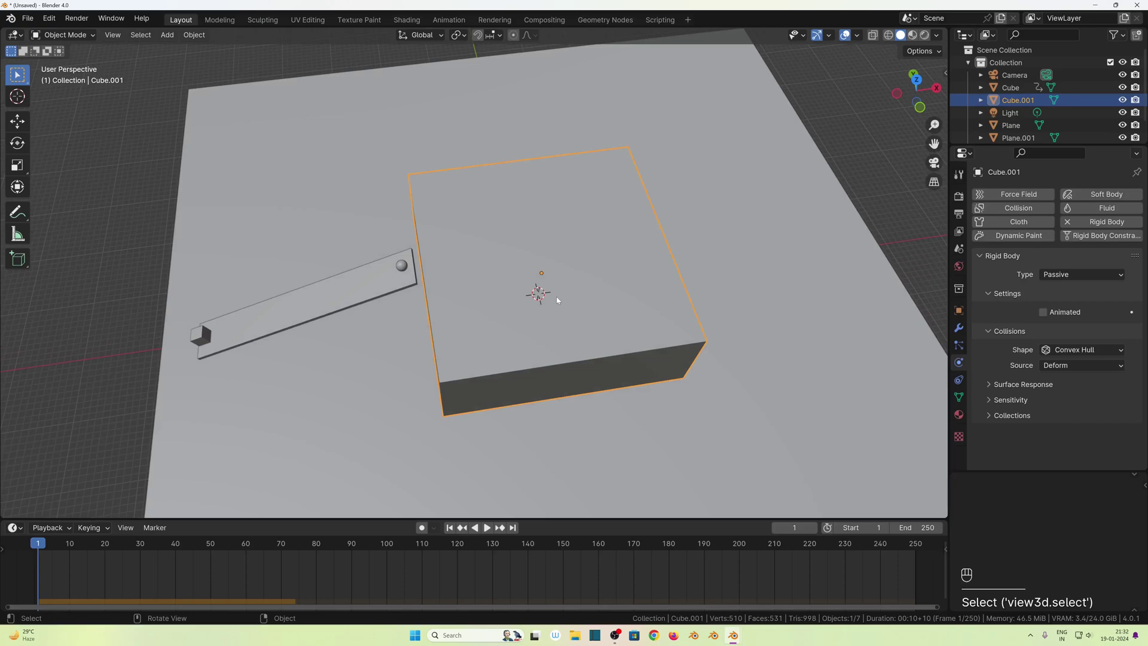
{"action": "key", "text": "Tab"}
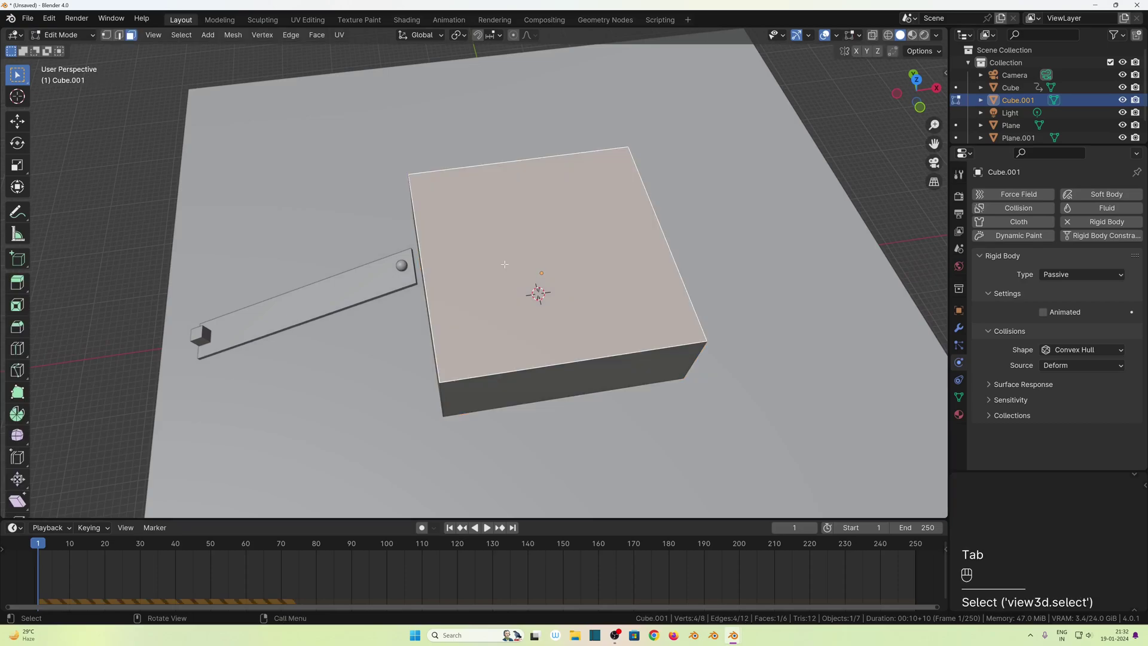
{"action": "middle_click_drag", "start_coordinate": [504, 264], "coordinate": [498, 189]}
{"action": "key", "text": "shift+s"}
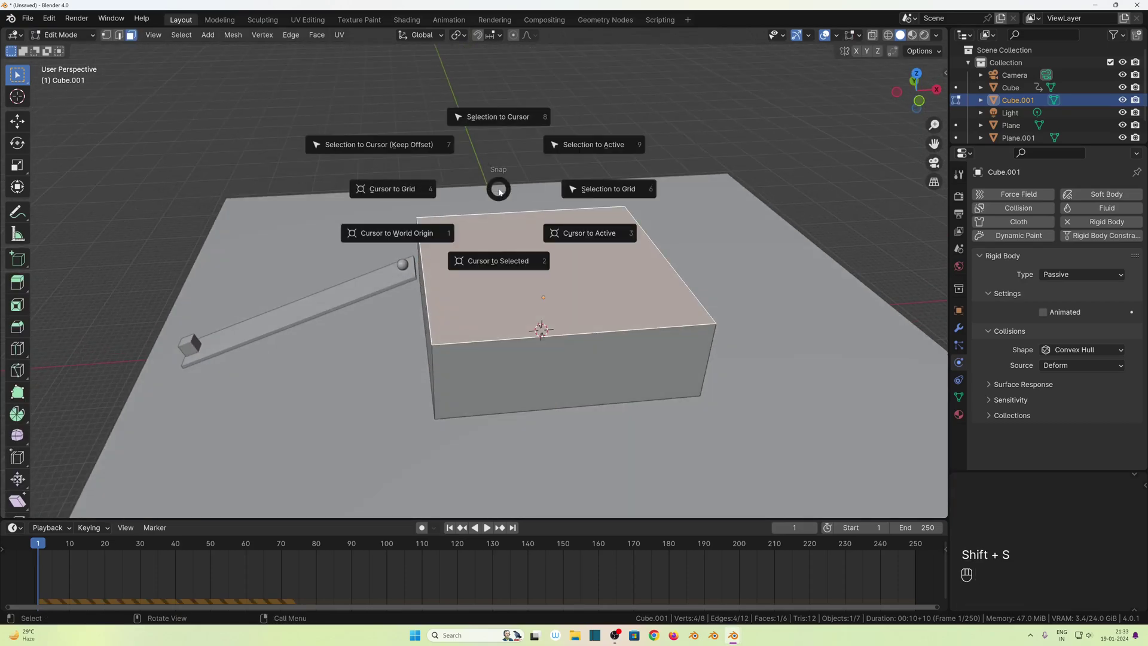
{"action": "left_click", "coordinate": [510, 264]}
{"action": "middle_click_drag", "start_coordinate": [511, 264], "coordinate": [538, 236]}
{"action": "key", "text": "Tab"}
Add a cube at the centre of the block's top face and scale it to 0.4.
{"action": "key", "text": "shift+a"}
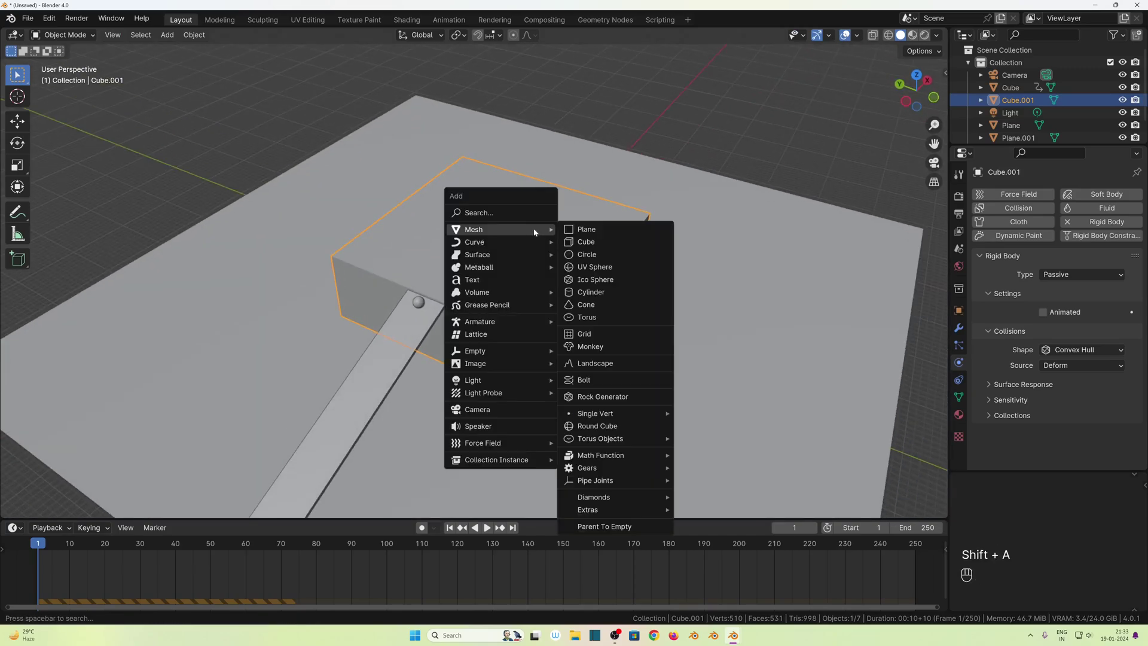
{"action": "left_click", "coordinate": [586, 242]}
{"action": "key", "text": "s"}
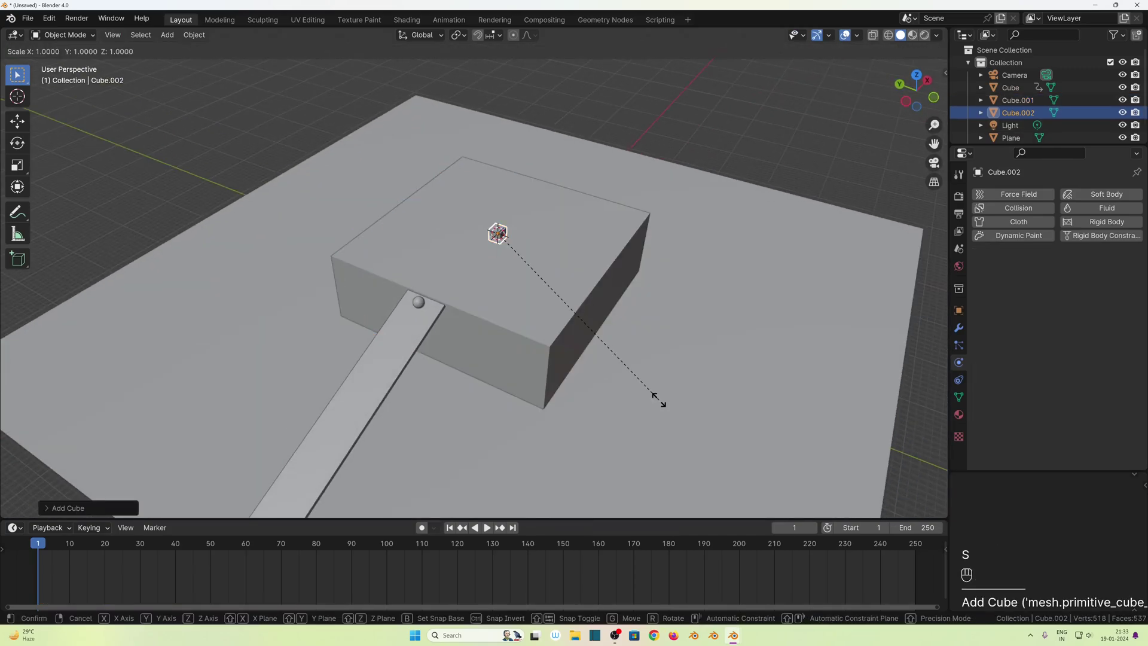
{"action": "key", "text": "KP_Decimal"}
{"action": "key", "text": "KP_4"}
{"action": "key", "text": "KP_Enter"}
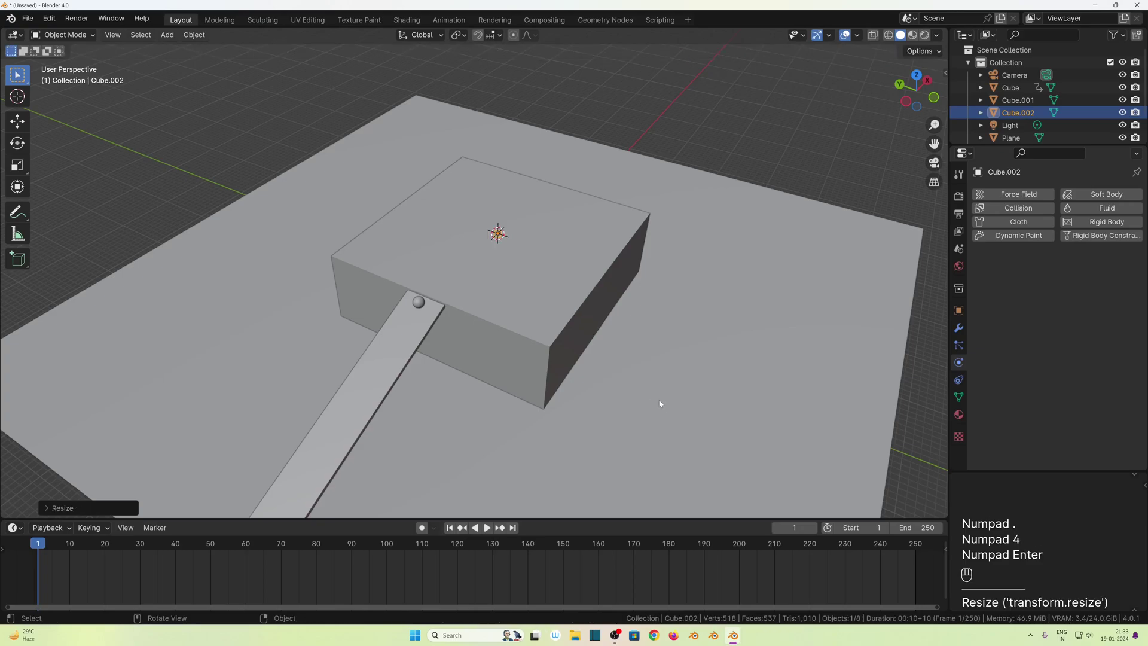
Apply the scale of the small cube on top of the block so its scale values reset to 1.
{"action": "key", "text": "n"}
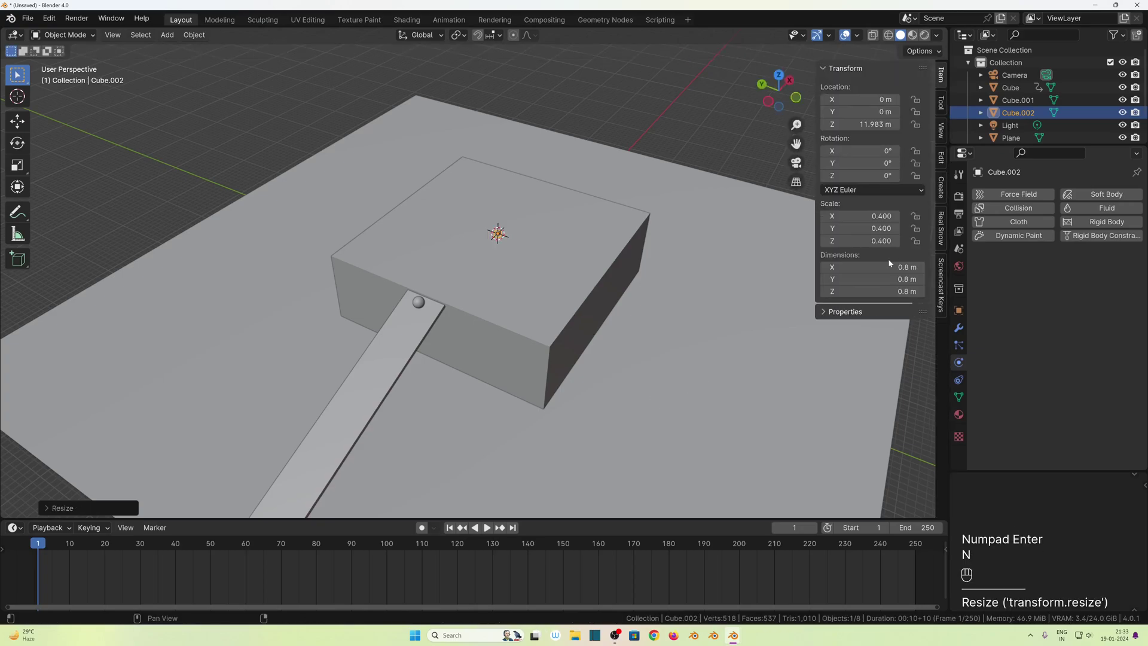
{"action": "middle_click_drag", "start_coordinate": [458, 430], "coordinate": [455, 339]}
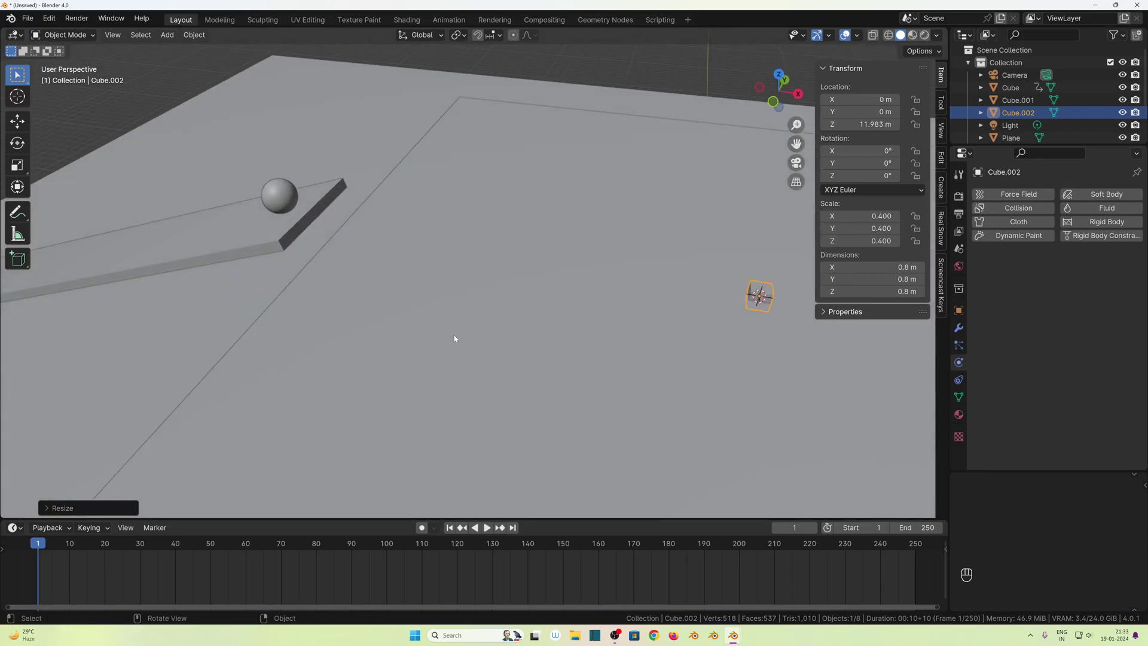
{"action": "key", "text": "ctrl+a"}
{"action": "left_click", "coordinate": [428, 336]}
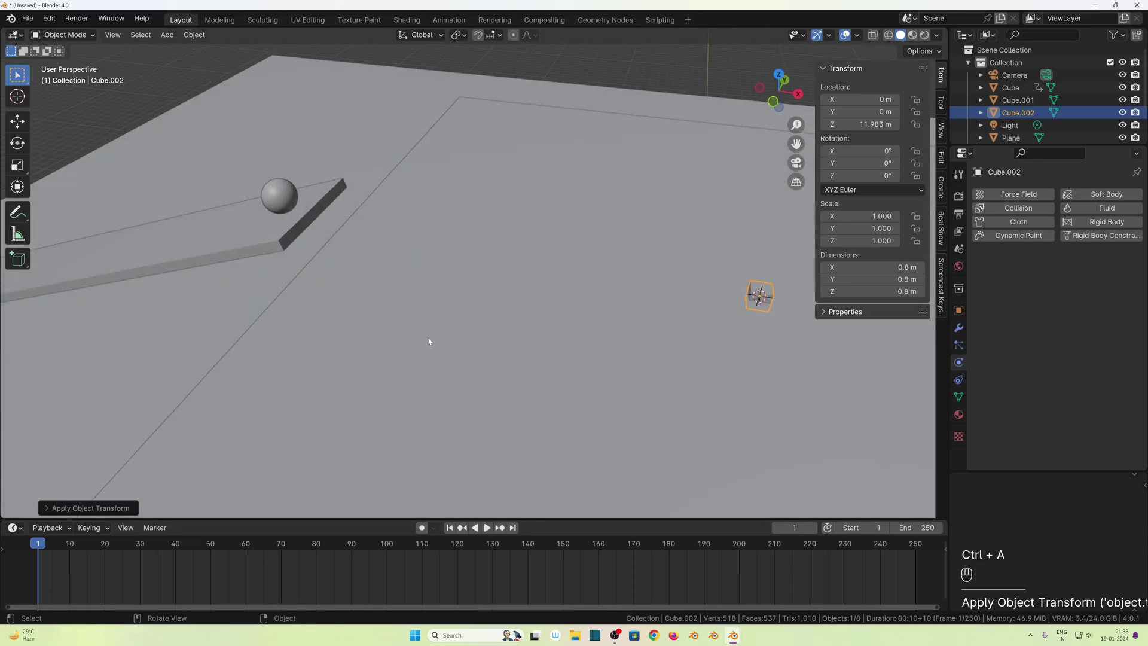
Set the small cube's dimensions to 0.5 m on all three axes and apply its scale again.
{"action": "middle_click_drag", "start_coordinate": [839, 301], "coordinate": [531, 333]}
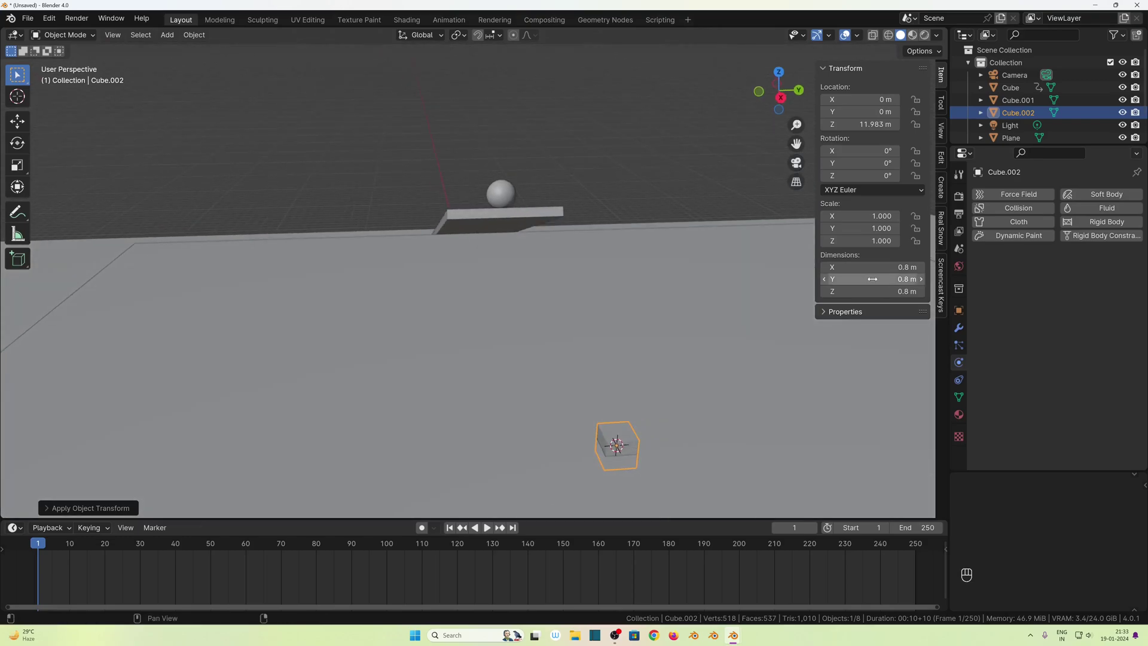
{"action": "left_click_drag", "start_coordinate": [872, 266], "coordinate": [872, 291]}
{"action": "type", "text": "0.5"}
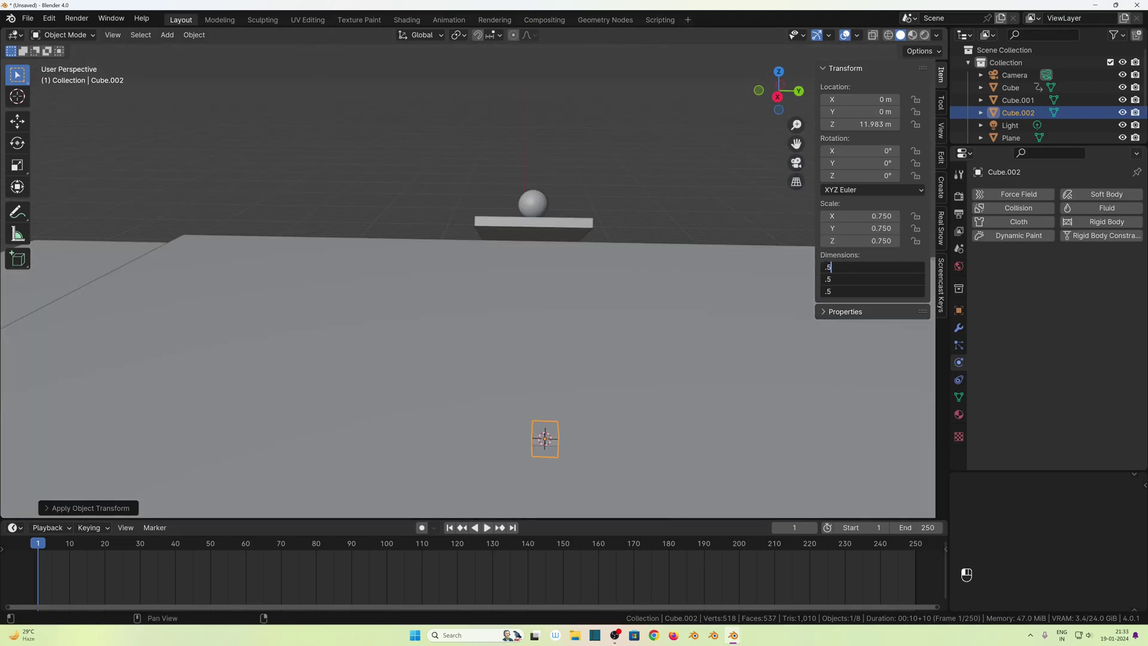
{"action": "key", "text": "Return"}
{"action": "middle_click_drag", "start_coordinate": [634, 382], "coordinate": [644, 421]}
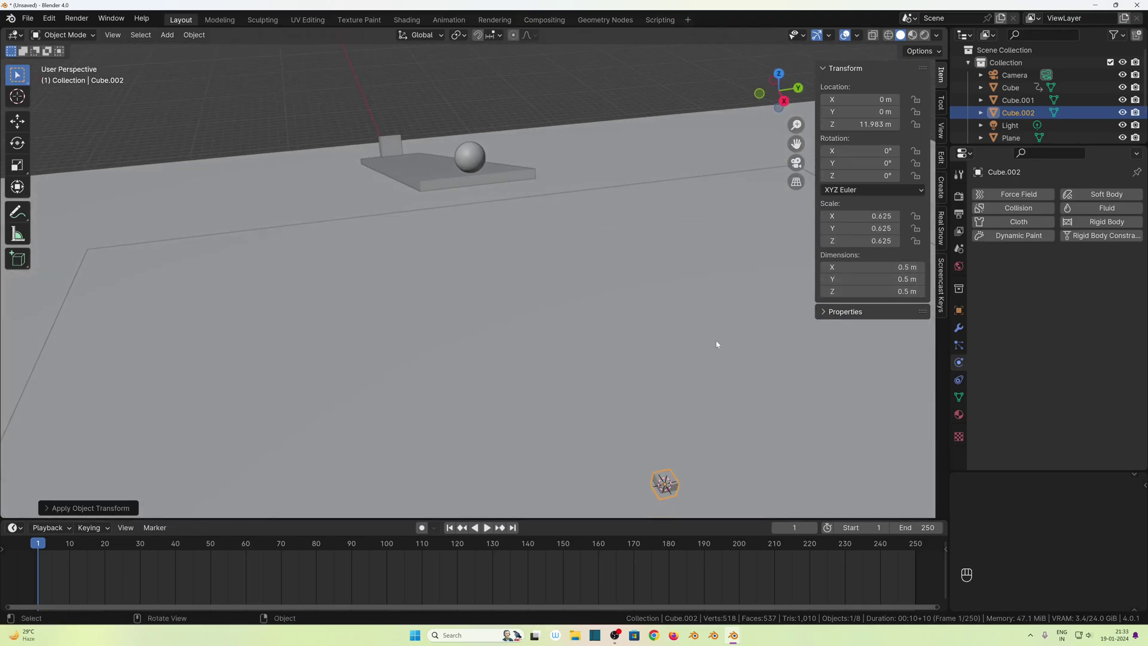
{"action": "key", "text": "ctrl+a"}
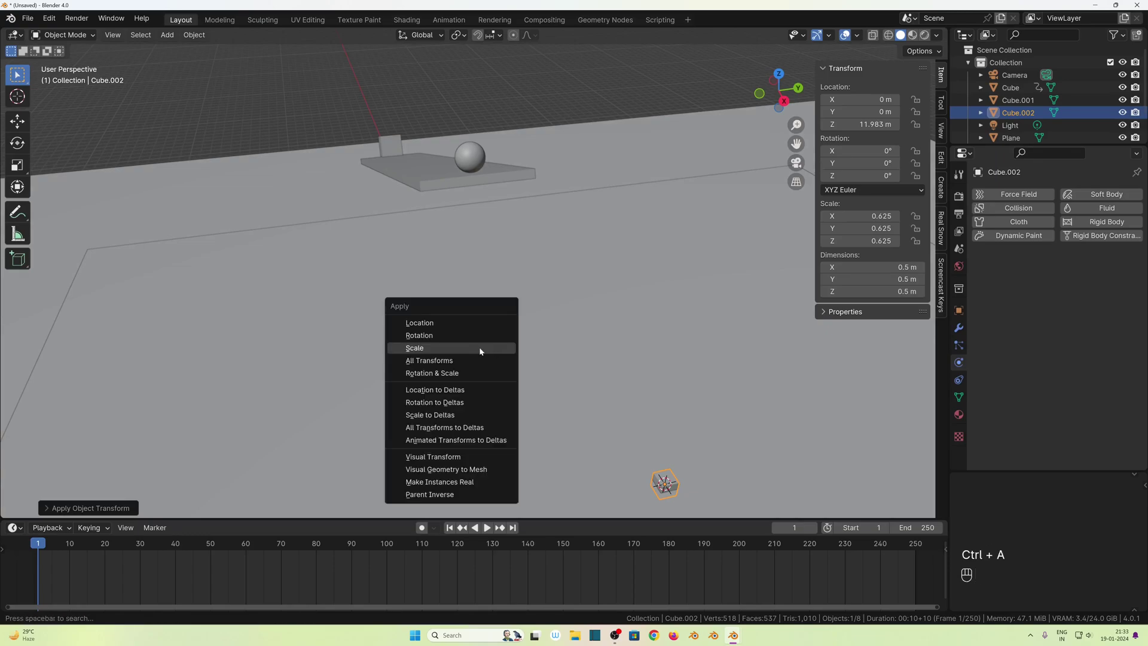
{"action": "left_click", "coordinate": [479, 347]}
{"action": "middle_click_drag", "start_coordinate": [512, 365], "coordinate": [458, 322]}
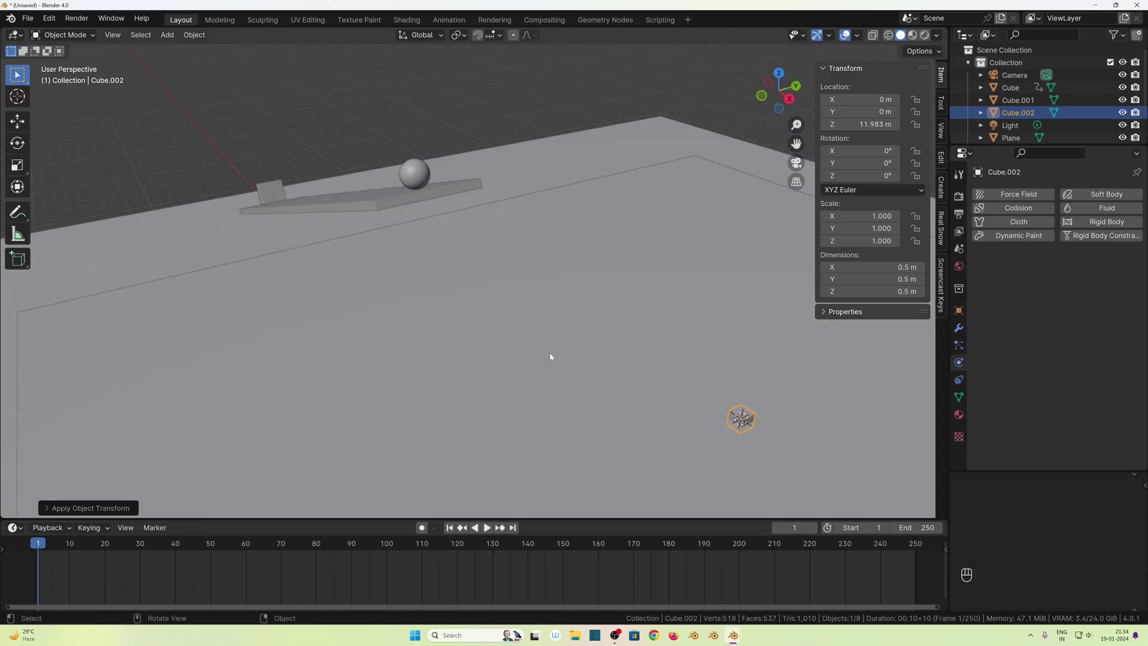
{"action": "key", "text": "n"}
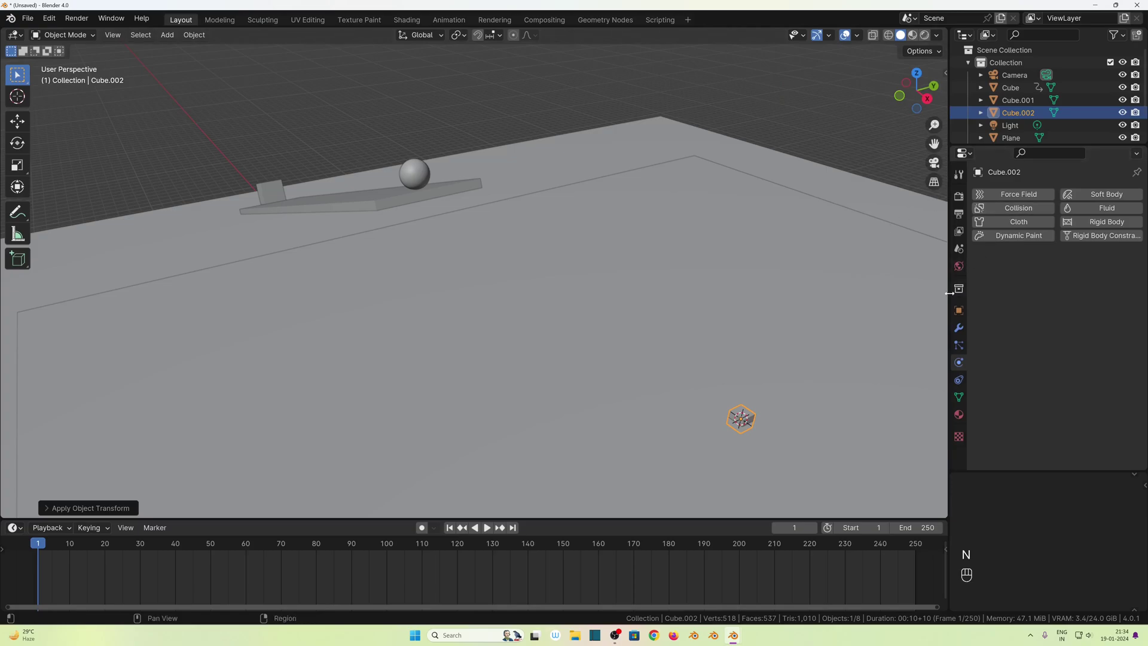
Add an Array modifier to the small cube with a relative X offset of 1.02 and a count of 6.
{"action": "left_click", "coordinate": [958, 328]}
{"action": "left_click", "coordinate": [1028, 196]}
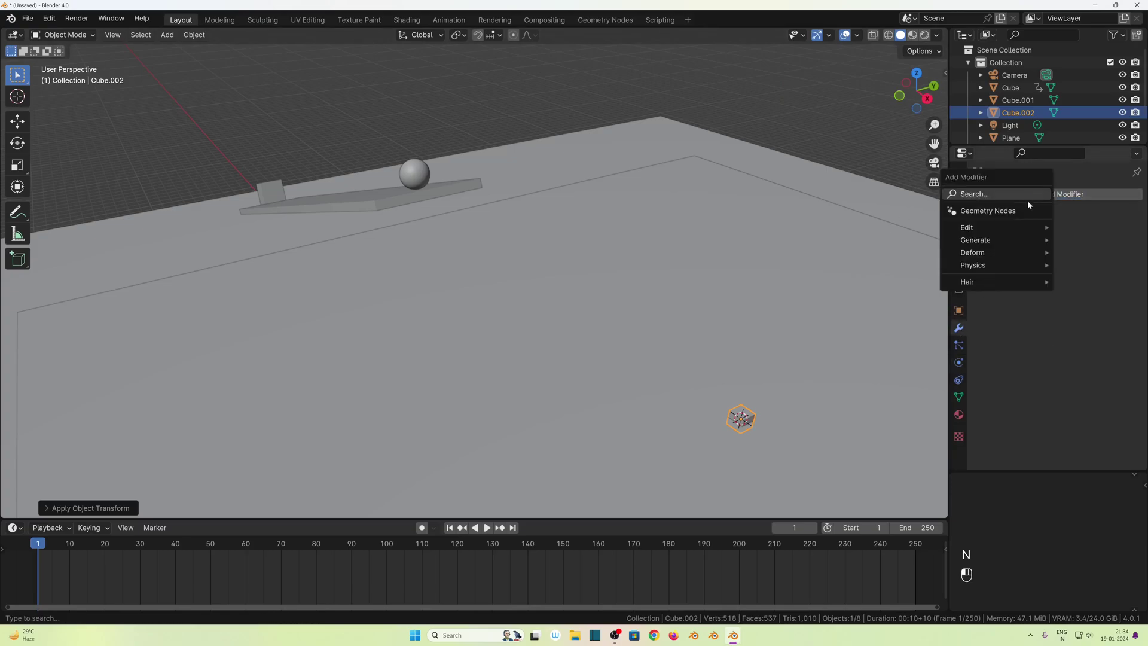
{"action": "mouse_move", "coordinate": [997, 246]}
{"action": "left_click", "coordinate": [880, 240]}
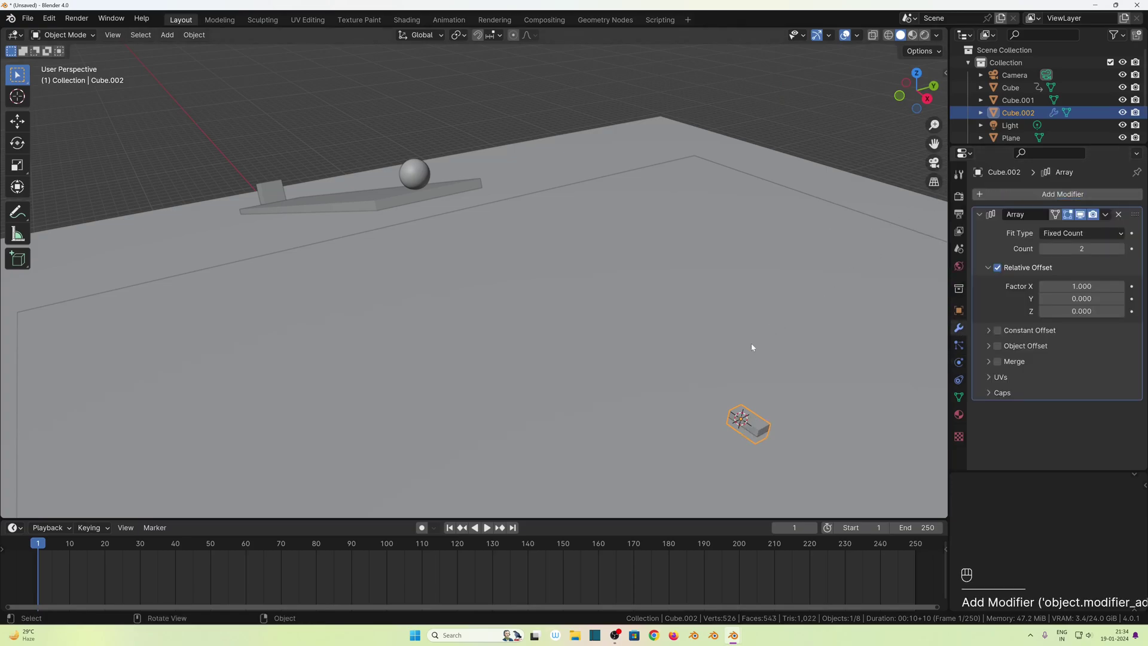
{"action": "left_click", "coordinate": [1076, 285]}
{"action": "type", "text": "1."}
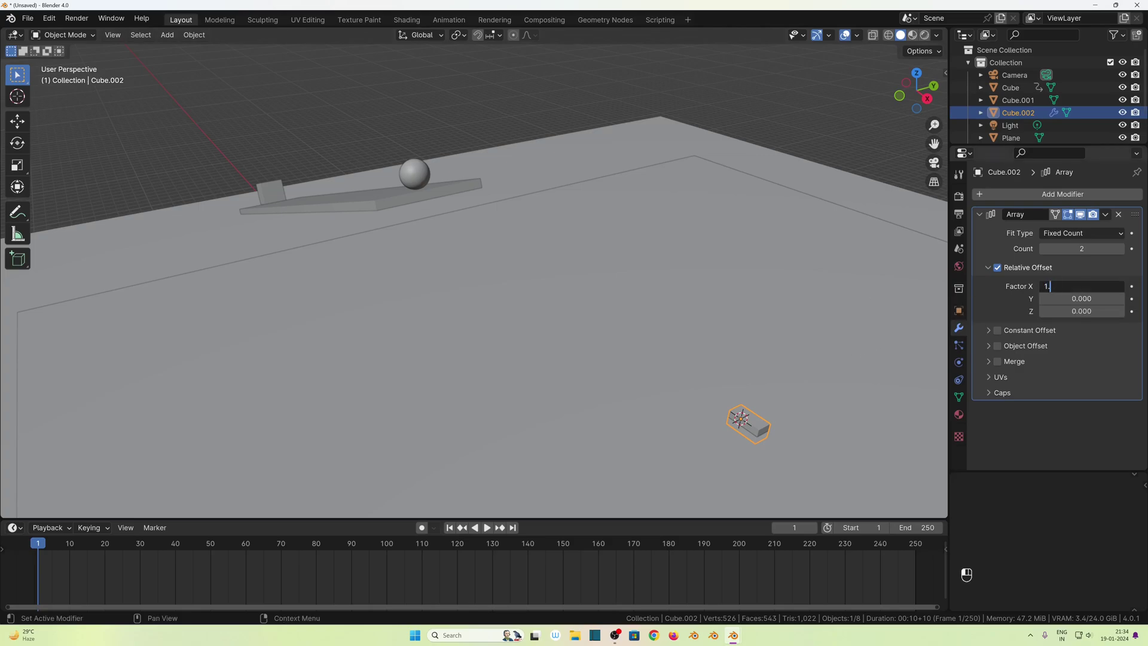
{"action": "type", "text": "02"}
{"action": "key", "text": "Return"}
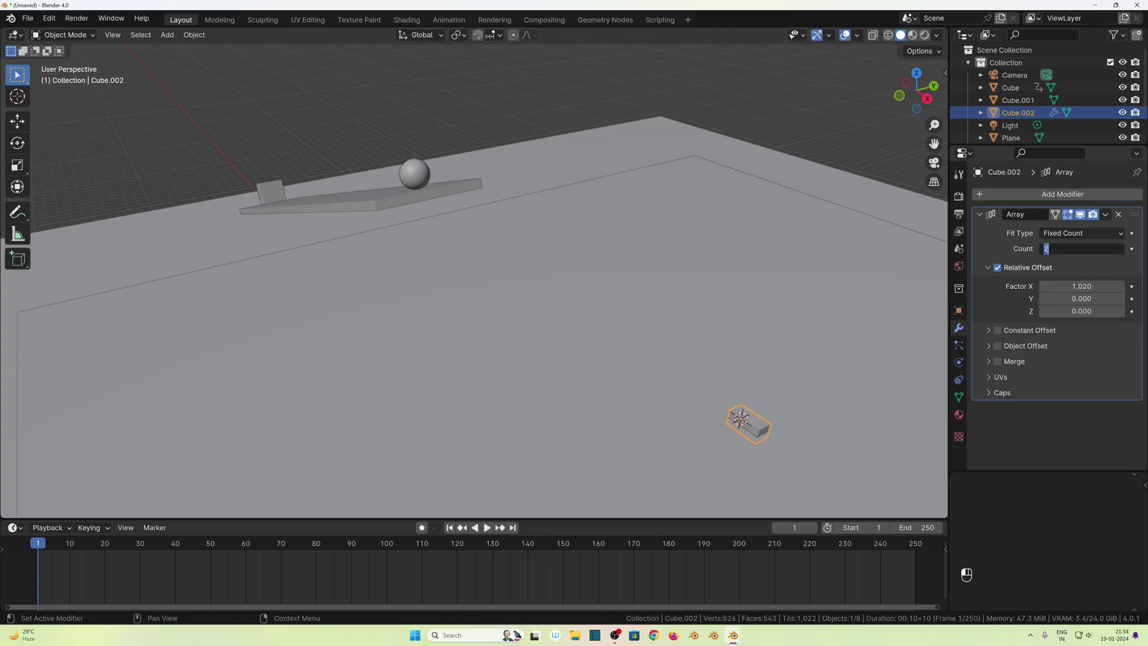
{"action": "type", "text": "6"}
{"action": "key", "text": "Return"}
Duplicate the small cube's Array modifier twice.
{"action": "left_click", "coordinate": [997, 296]}
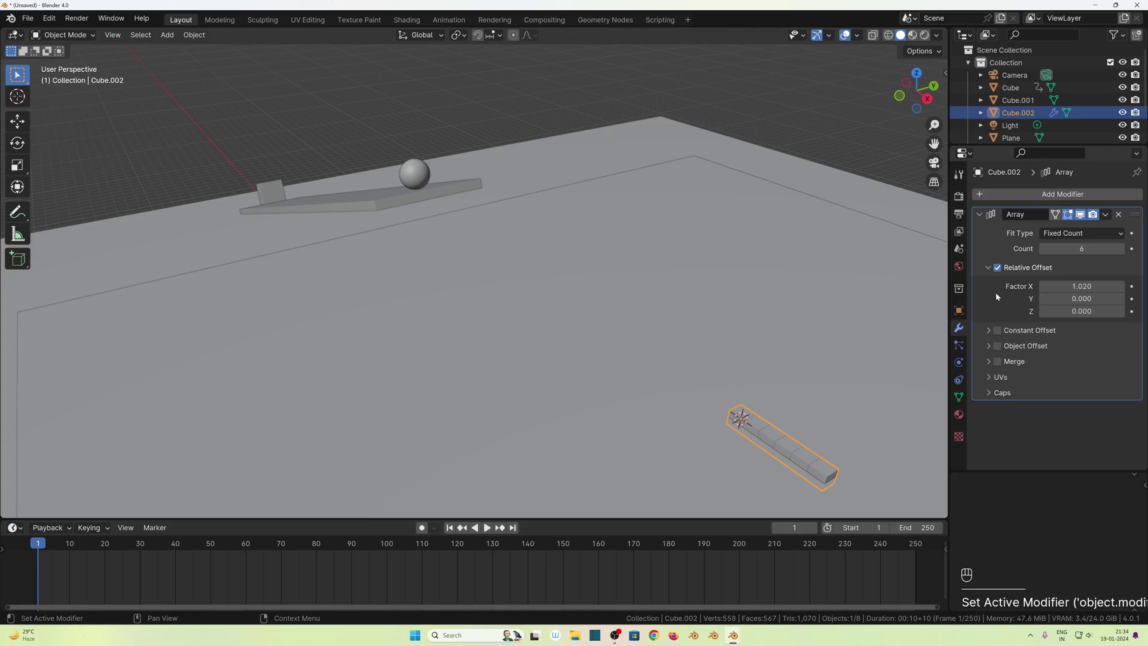
{"action": "key", "text": "shift+d"}
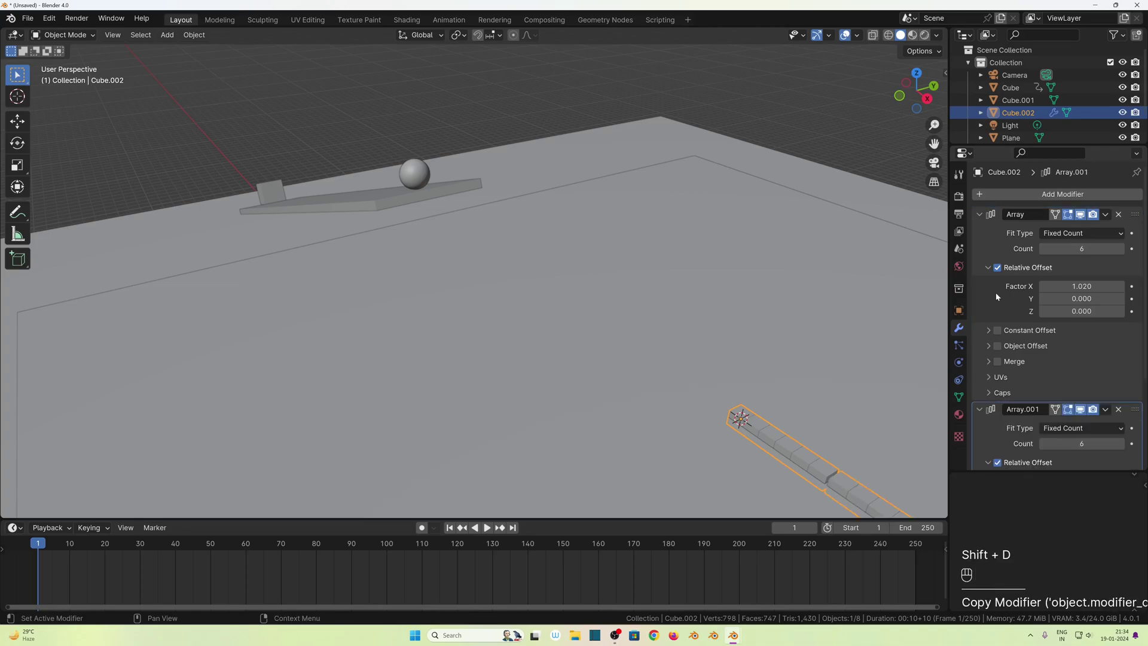
{"action": "key", "text": "shift+d"}
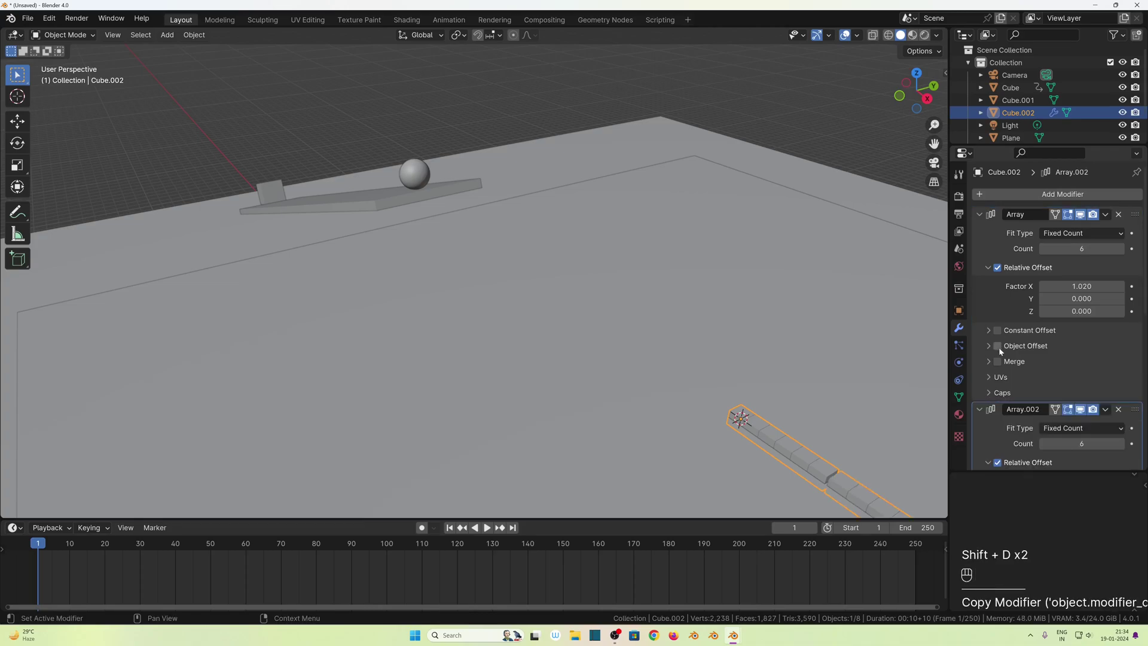
In the second Array modifier, set the count to 8 and the relative offset to 0 in X and 1.02 in Y.
{"action": "scroll", "coordinate": [1000, 352], "scroll_direction": "down", "scroll_amount": 4}
{"action": "scroll", "coordinate": [999, 352], "scroll_direction": "up", "scroll_amount": 4}
{"action": "scroll", "coordinate": [999, 352], "scroll_direction": "up", "scroll_amount": 8}
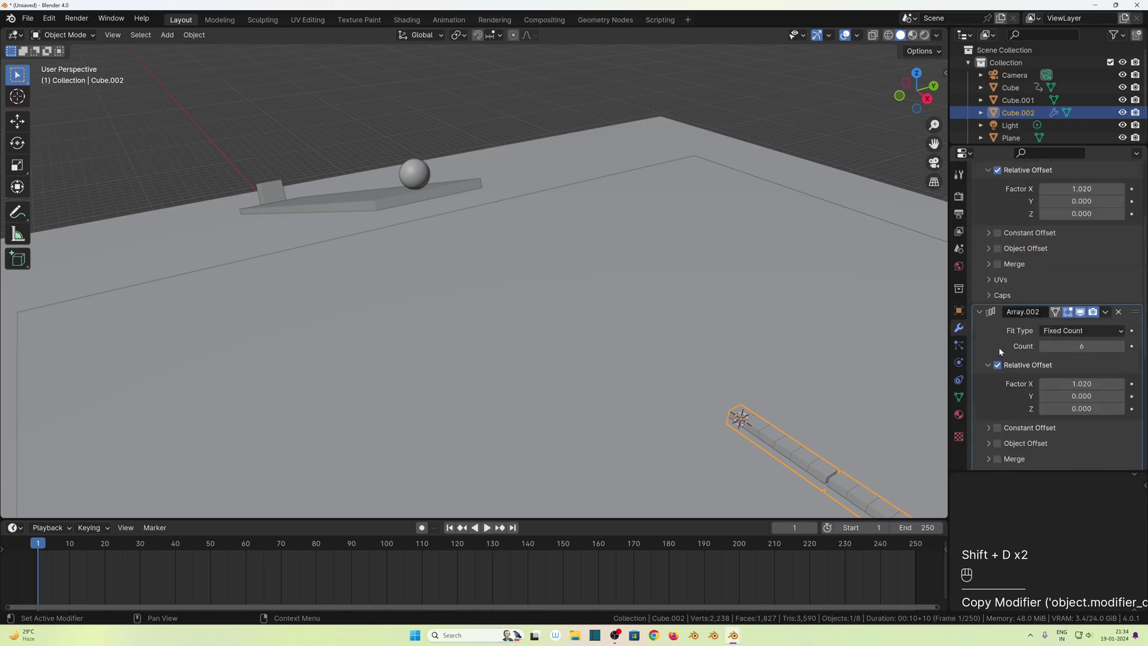
{"action": "scroll", "coordinate": [1076, 272], "scroll_direction": "down", "scroll_amount": 6}
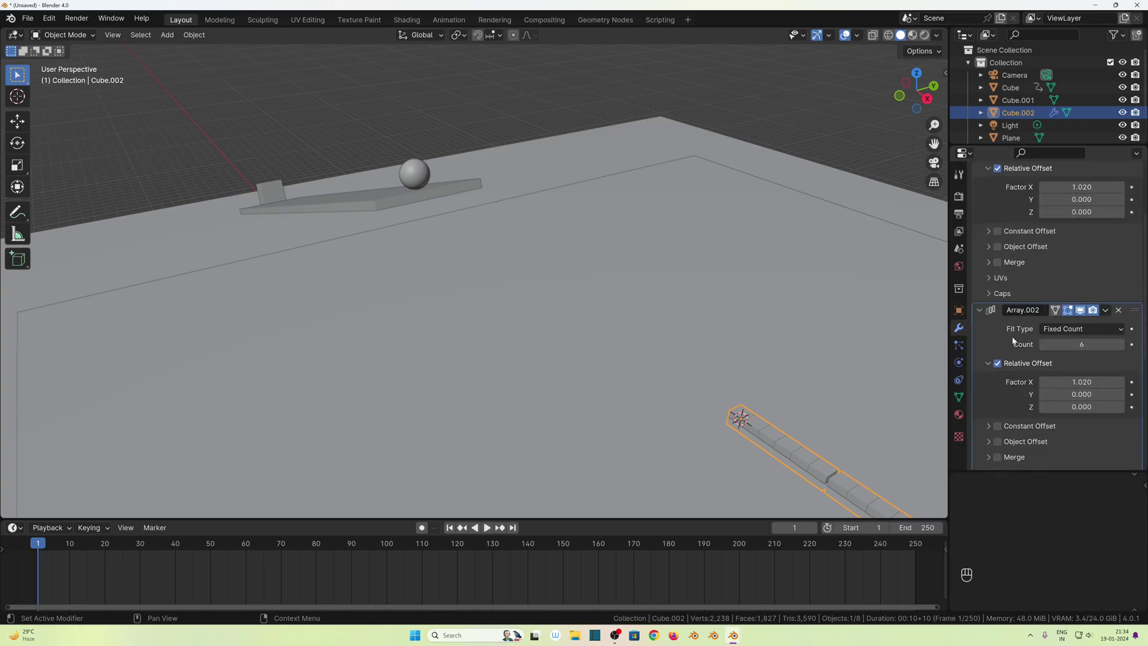
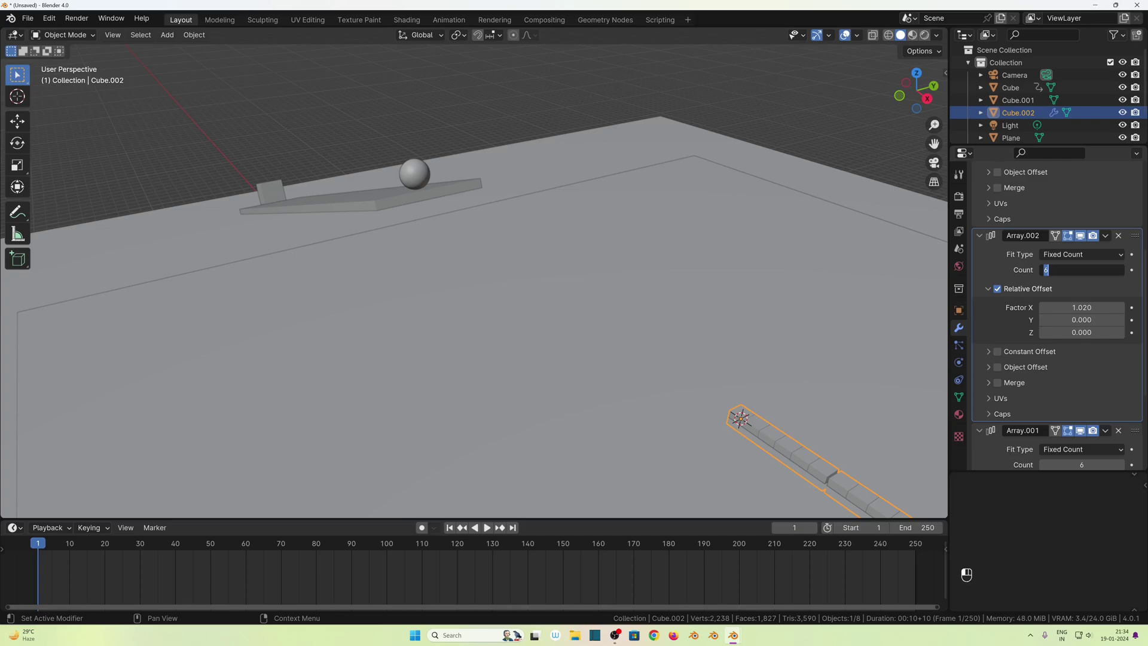
{"action": "key", "text": "Tab"}
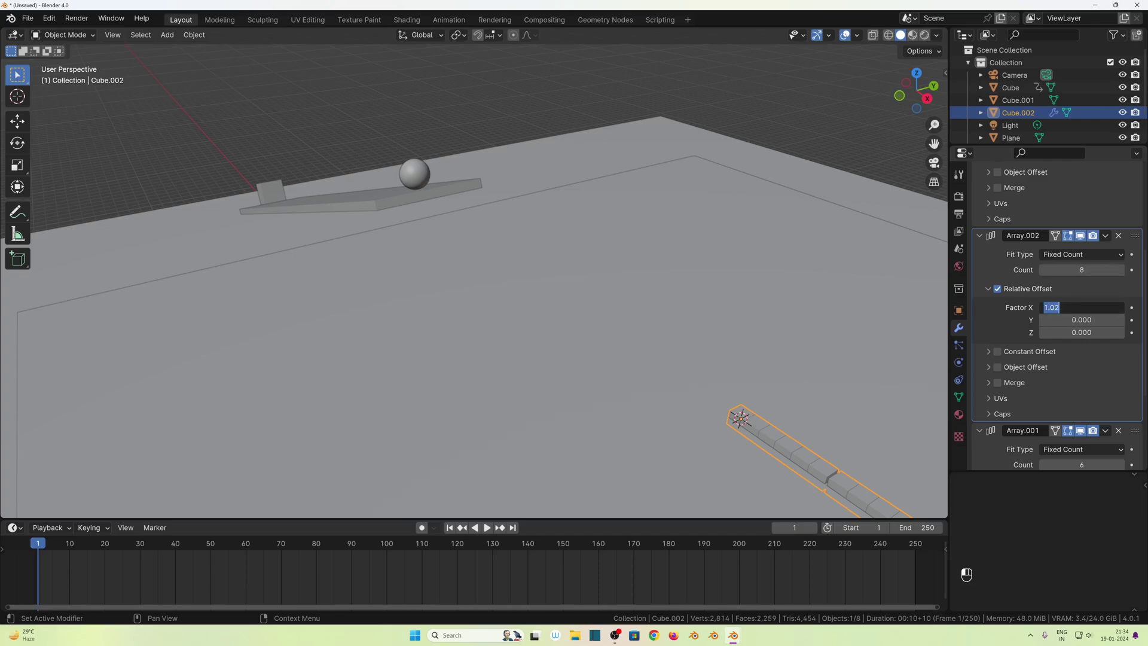
{"action": "type", "text": "0"}
{"action": "key", "text": "Tab"}
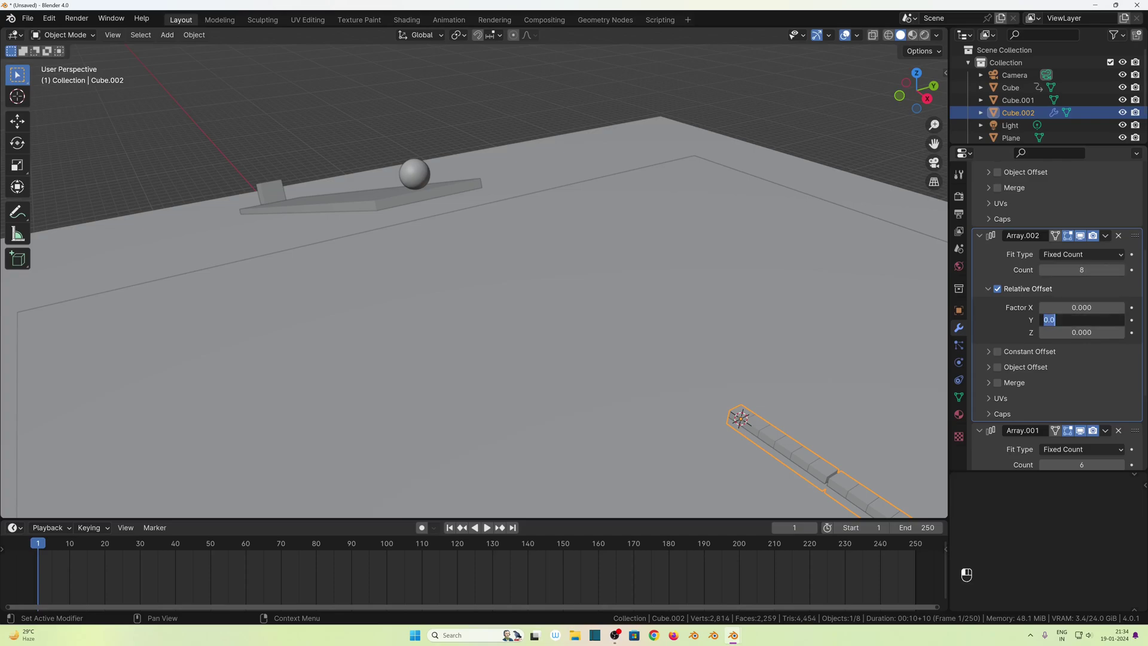
{"action": "type", "text": "1.02"}
{"action": "key", "text": "Tab"}
In the third Array modifier, set the relative offset to 0 in X and 1.02 in Z, with a count of 12.
{"action": "key", "text": "Tab"}
{"action": "key", "text": "Tab"}
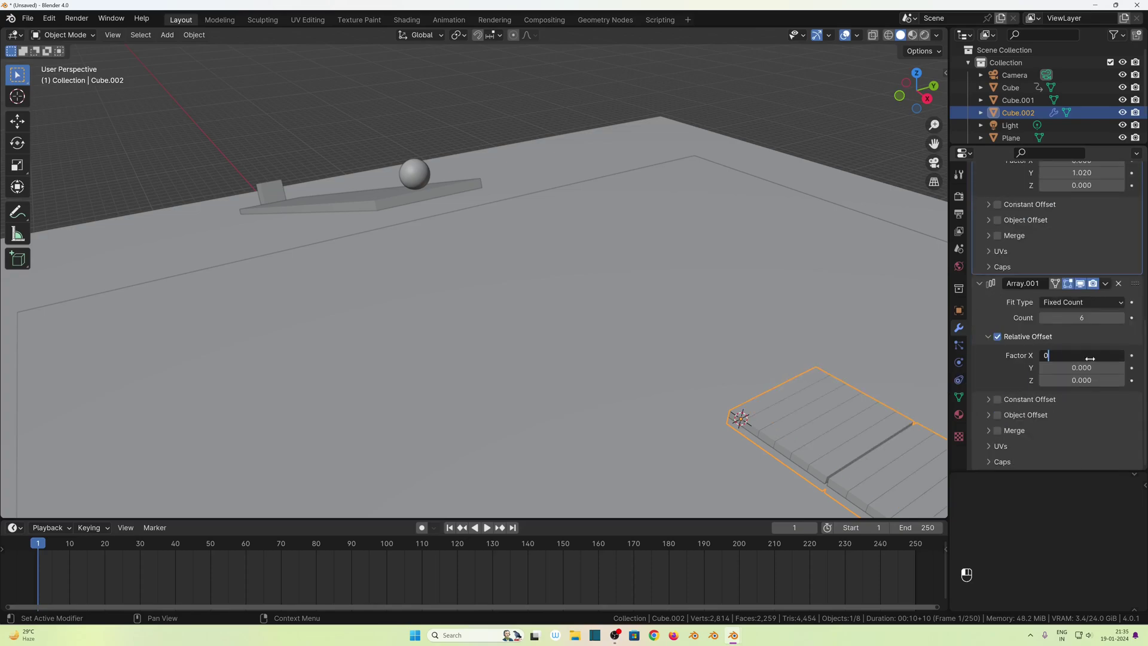
{"action": "key", "text": "Tab"}
{"action": "key", "text": "Tab"}
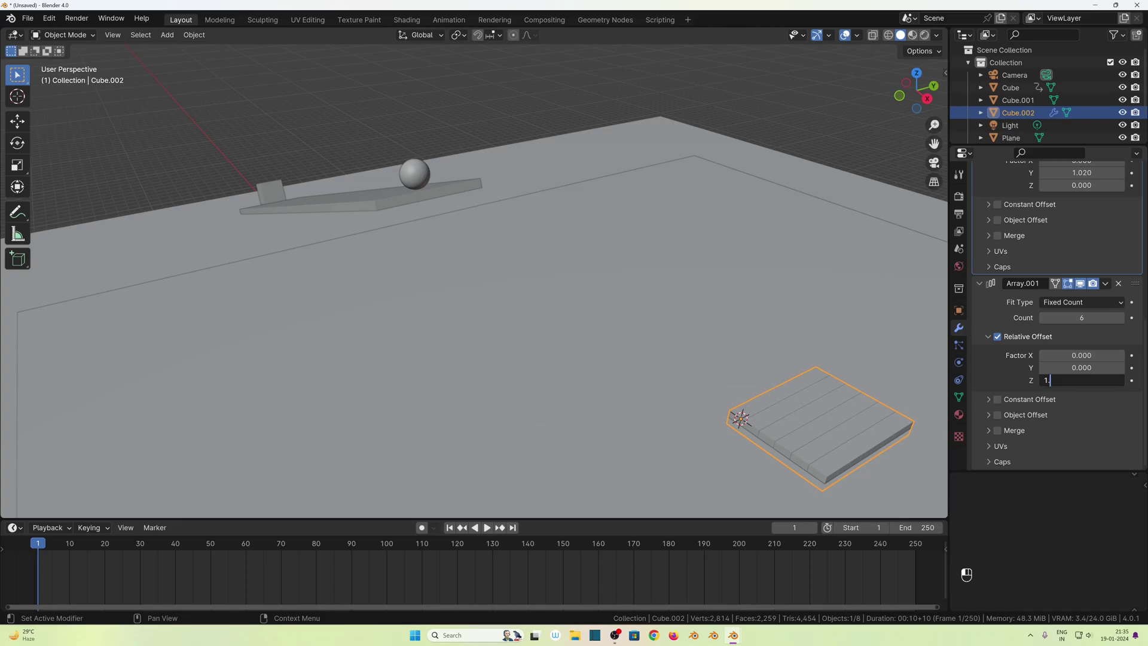
{"action": "key", "text": "Return"}
{"action": "left_click", "coordinate": [1083, 318]}
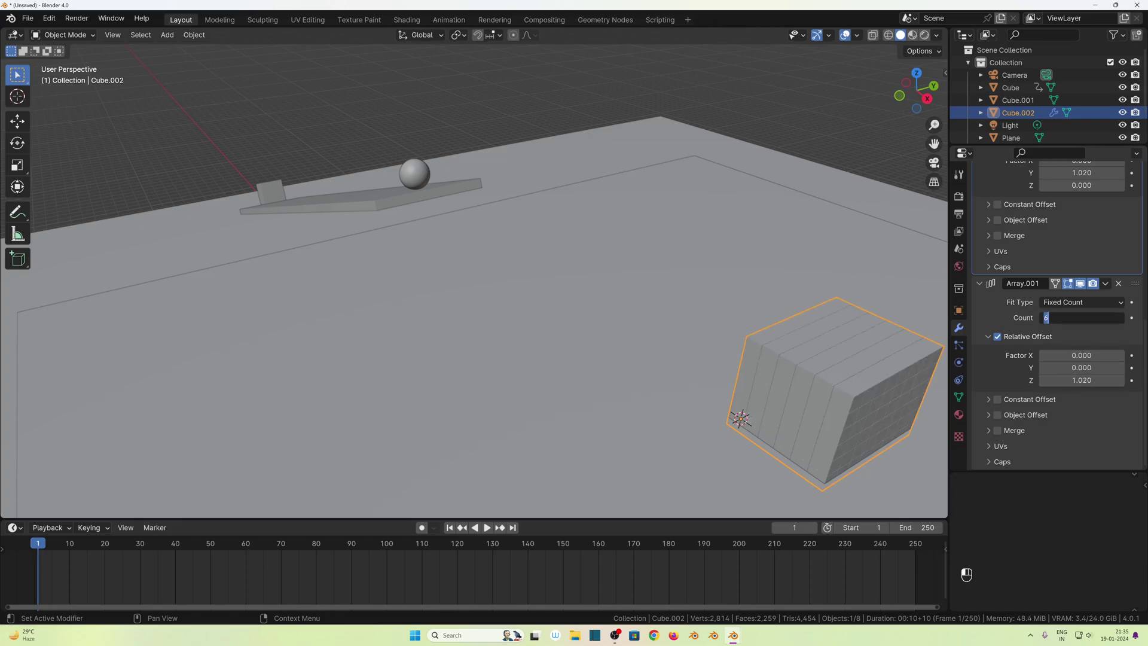
{"action": "key", "text": "Return"}
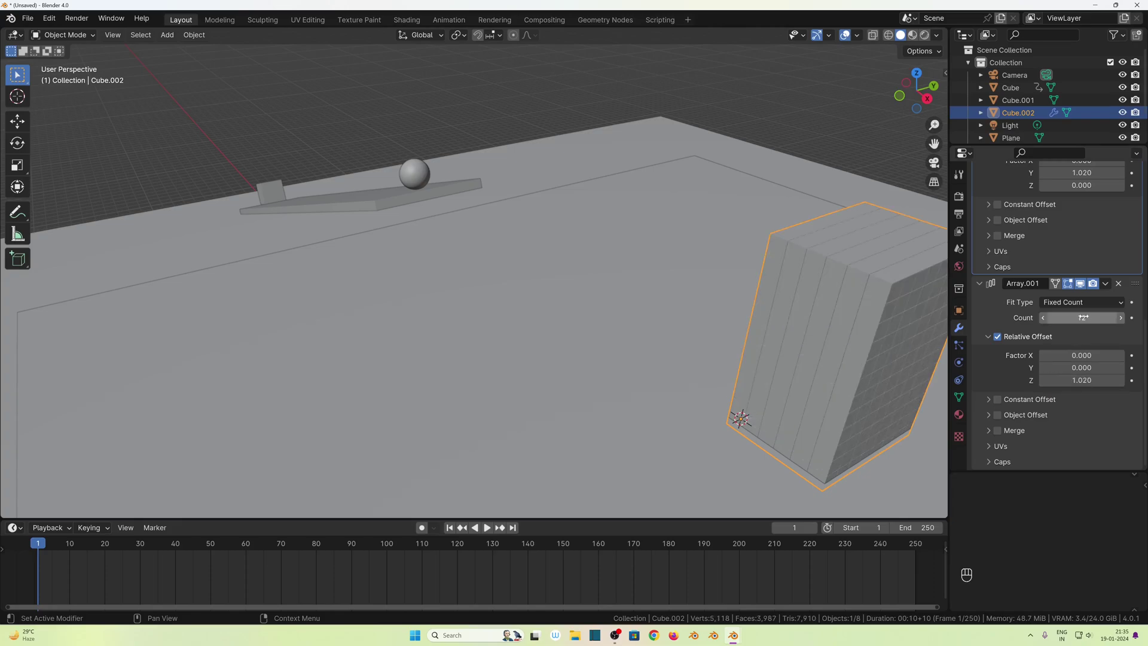
Enlarge the stack of cubes by setting its scale to 1.4 on all three axes.
{"action": "scroll", "coordinate": [1070, 335], "scroll_direction": "up", "scroll_amount": 13}
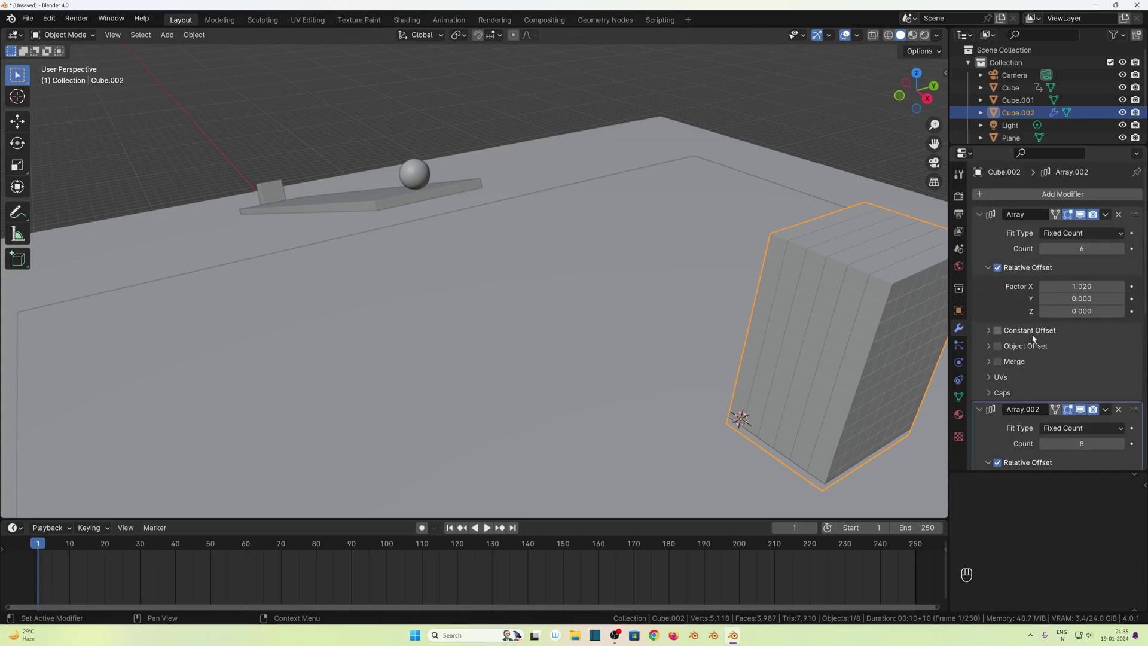
{"action": "middle_click_drag", "start_coordinate": [687, 358], "coordinate": [867, 361]}
{"action": "left_click", "coordinate": [434, 119]}
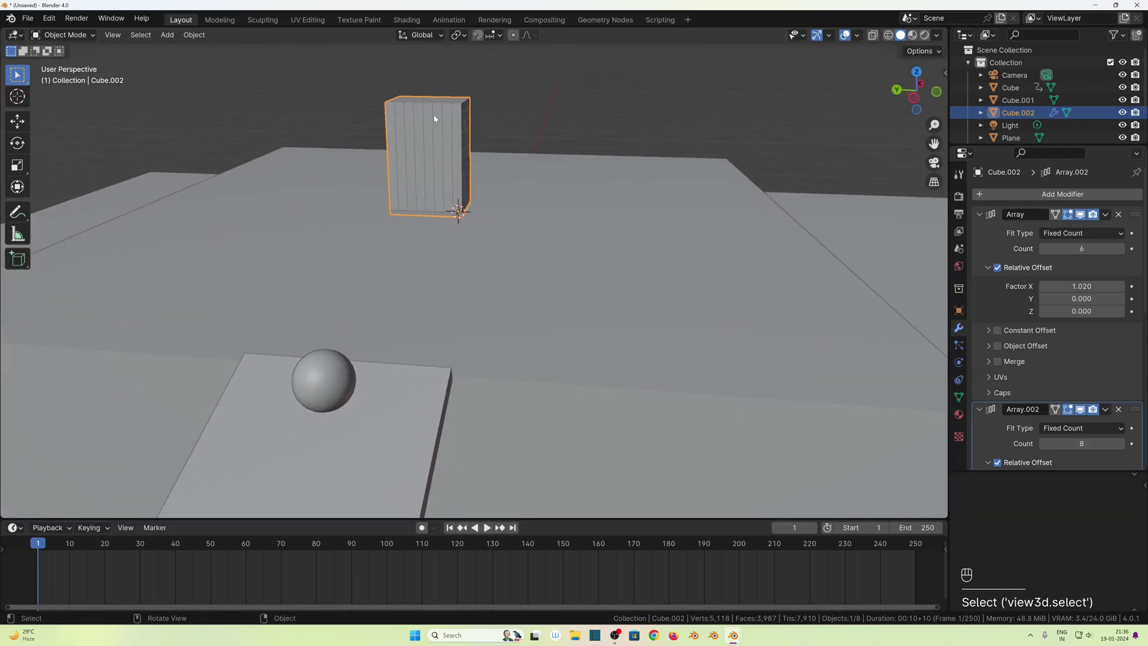
{"action": "key", "text": "s"}
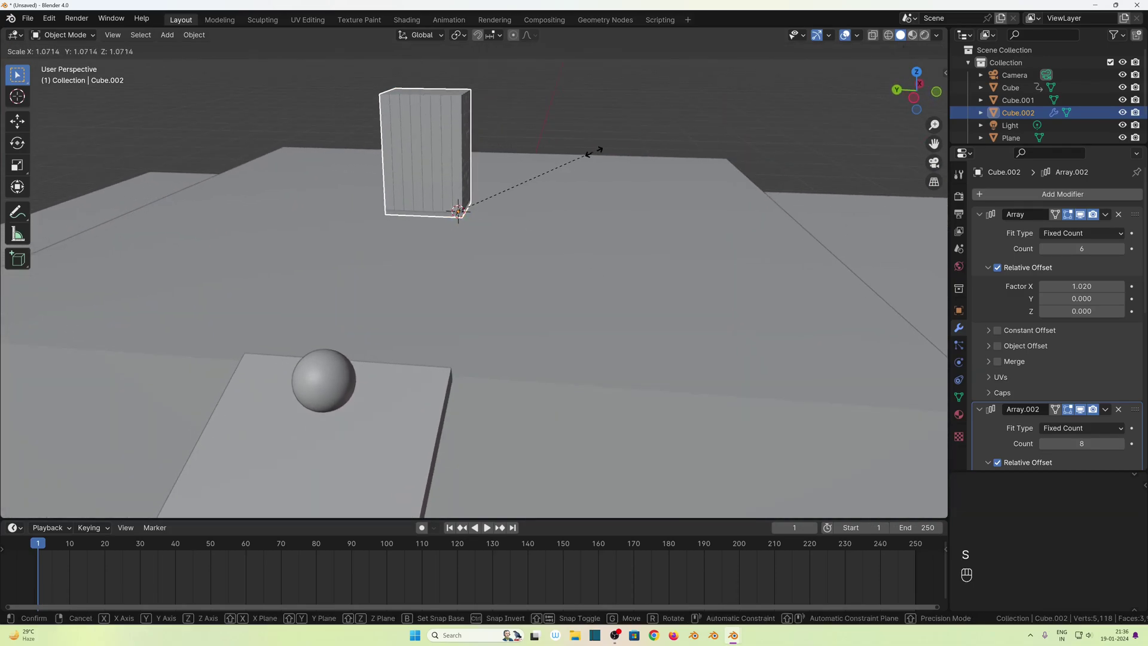
{"action": "left_click", "coordinate": [578, 270]}
{"action": "key", "text": "n"}
{"action": "left_click", "coordinate": [861, 216]}
{"action": "type", "text": "1."}
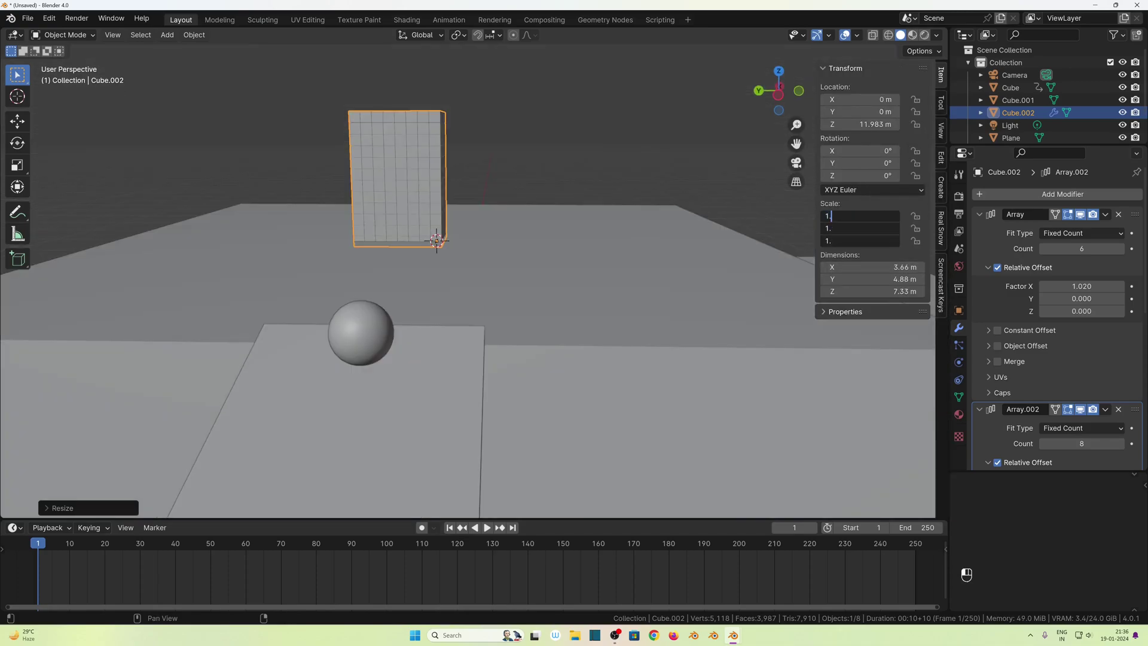
{"action": "key", "text": "Return"}
Apply the scale of the enlarged cube stack.
{"action": "middle_click_drag", "start_coordinate": [657, 287], "coordinate": [303, 371]}
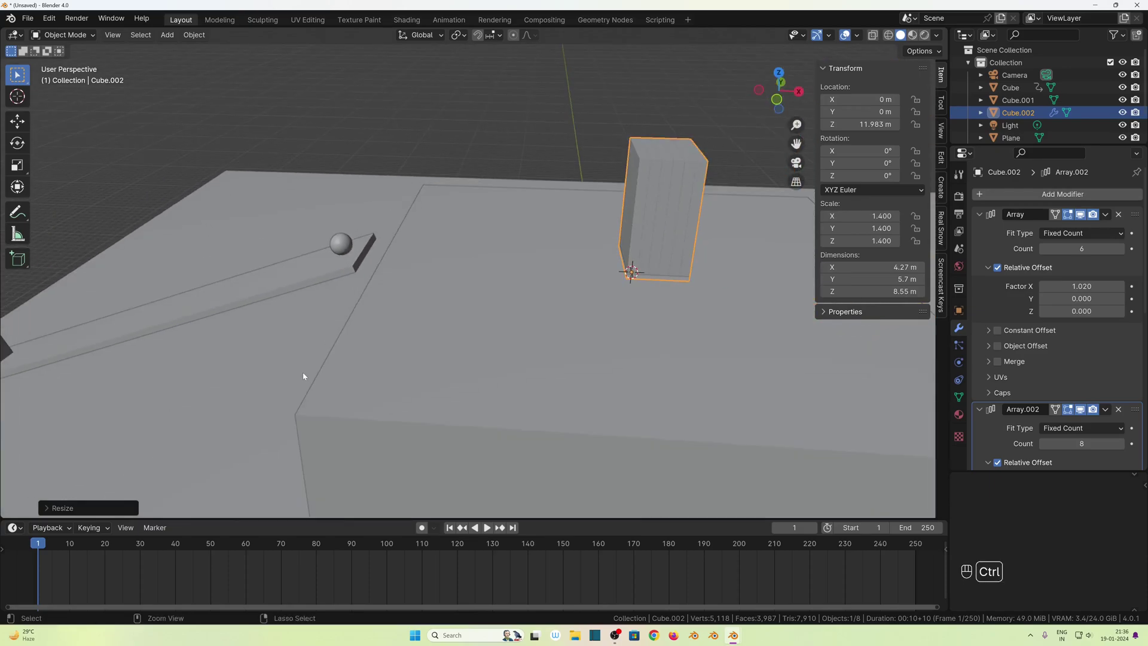
{"action": "key", "text": "ctrl+a"}
{"action": "left_click", "coordinate": [250, 374]}
{"action": "middle_click_drag", "start_coordinate": [441, 377], "coordinate": [365, 397]}
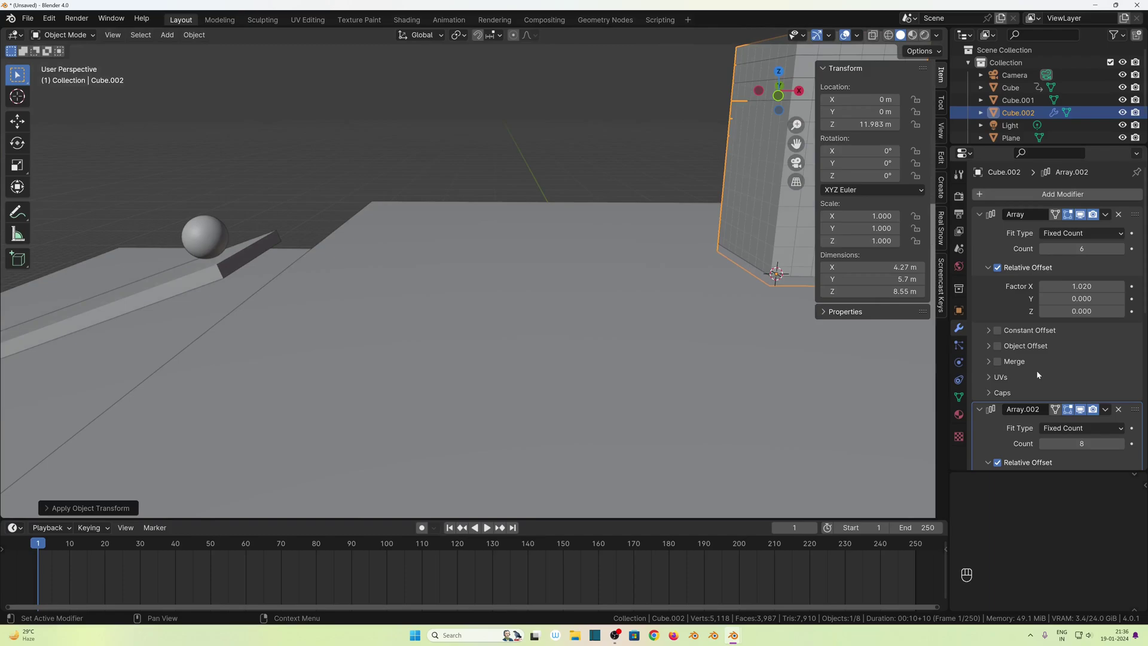
Apply all three Array modifiers on the cube stack in order, turning the copies into real mesh geometry.
{"action": "left_click", "coordinate": [1105, 214]}
{"action": "left_click", "coordinate": [1086, 226]}
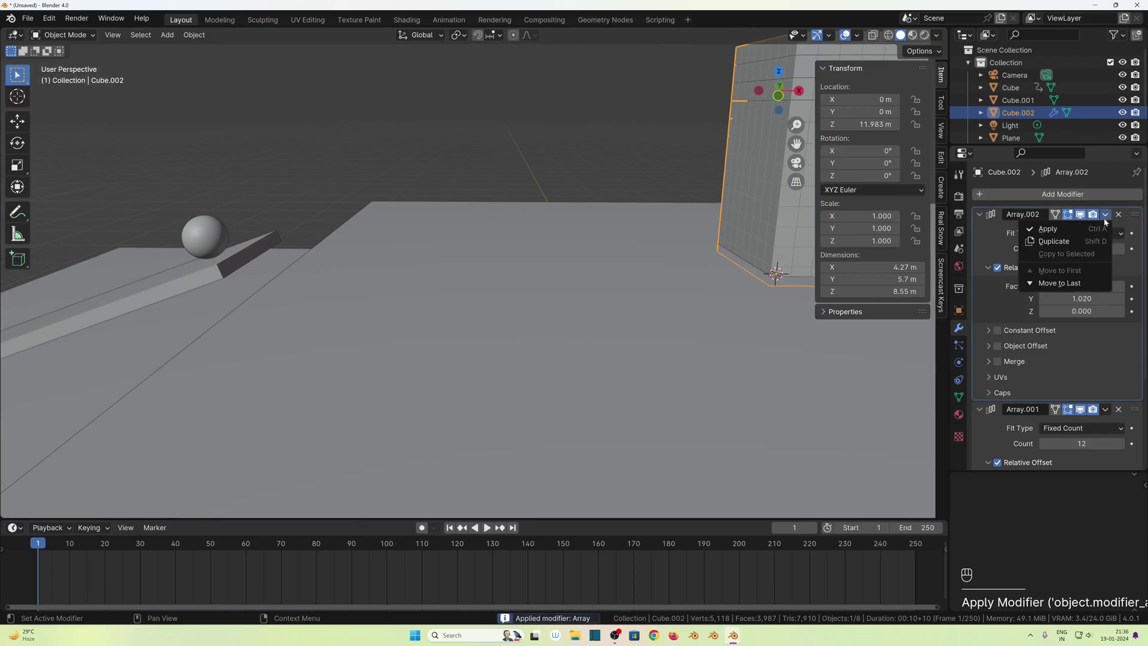
{"action": "left_click", "coordinate": [1105, 214]}
{"action": "left_click", "coordinate": [1088, 232]}
{"action": "left_click", "coordinate": [1104, 214]}
{"action": "left_click", "coordinate": [1078, 231]}
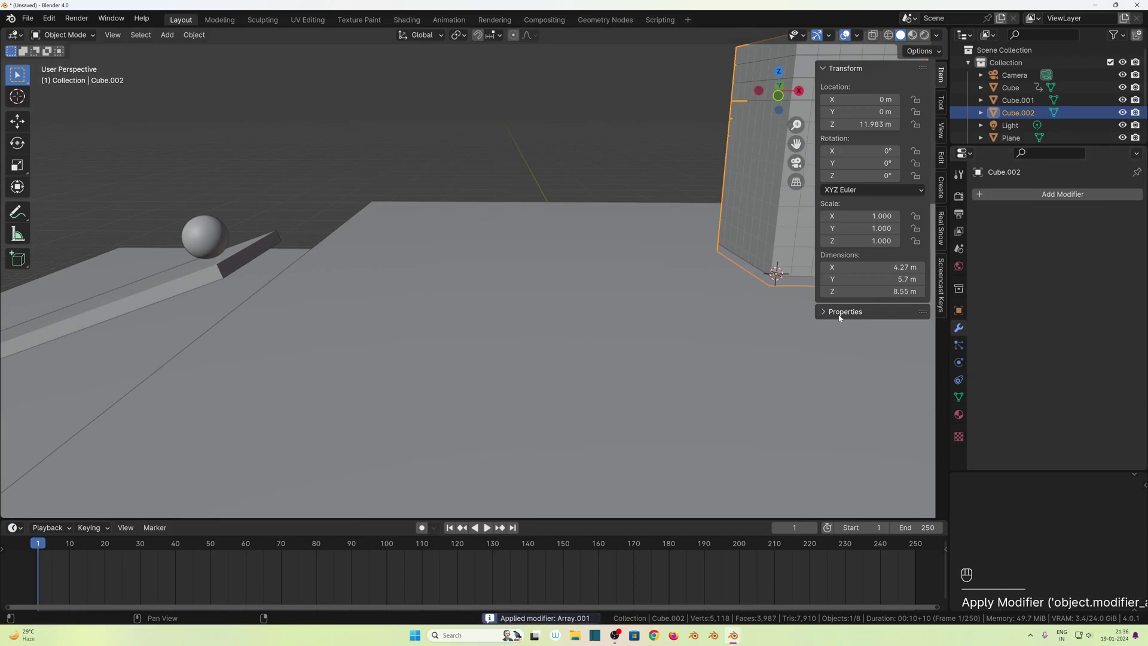
{"action": "key", "text": "n"}
{"action": "middle_click_drag", "start_coordinate": [738, 400], "coordinate": [324, 365]}
{"action": "scroll", "coordinate": [324, 365], "scroll_direction": "up", "scroll_amount": 2}
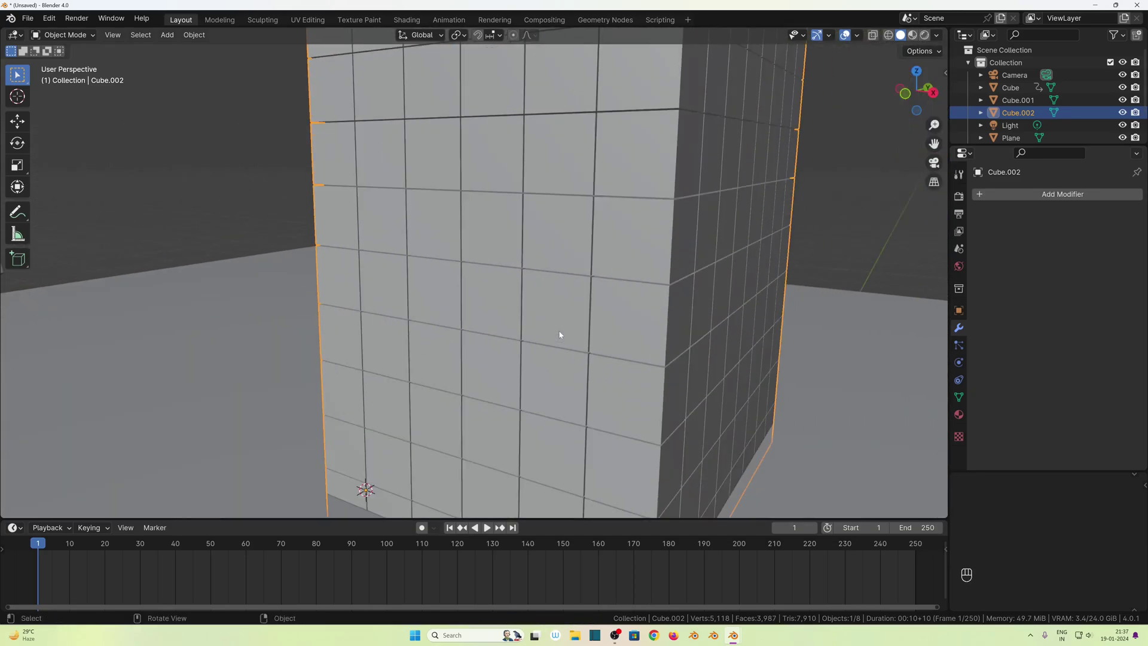
{"action": "scroll", "coordinate": [645, 282], "scroll_direction": "up", "scroll_amount": 2}
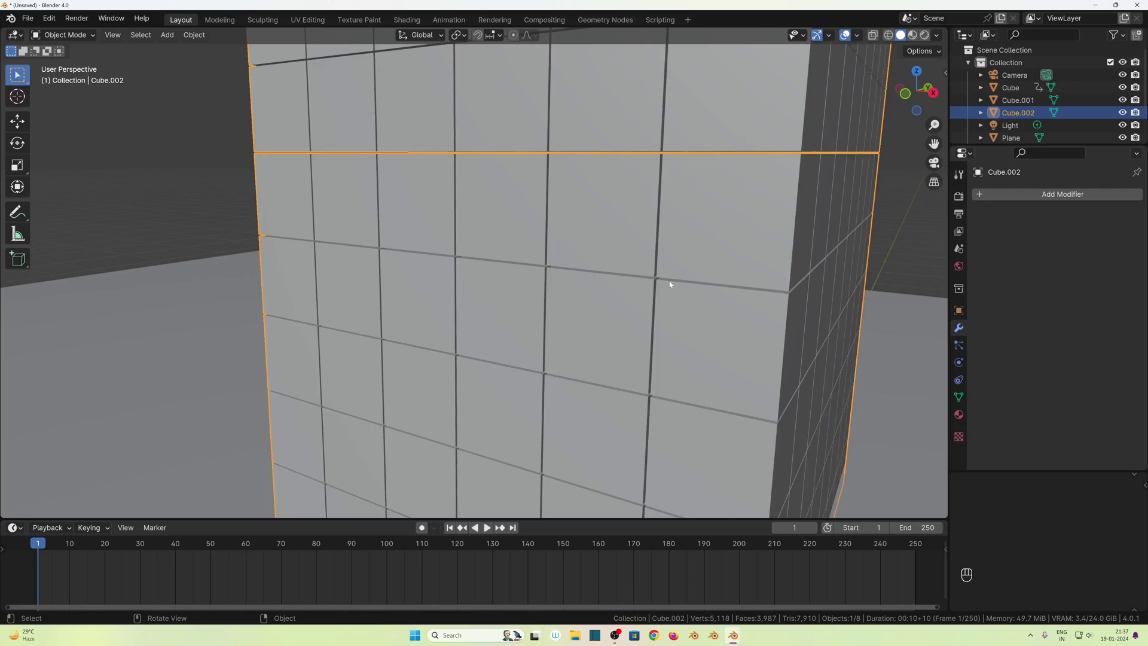
Add a Bevel modifier to the cube stack and set its amount to 0.02 m.
{"action": "left_click", "coordinate": [670, 285]}
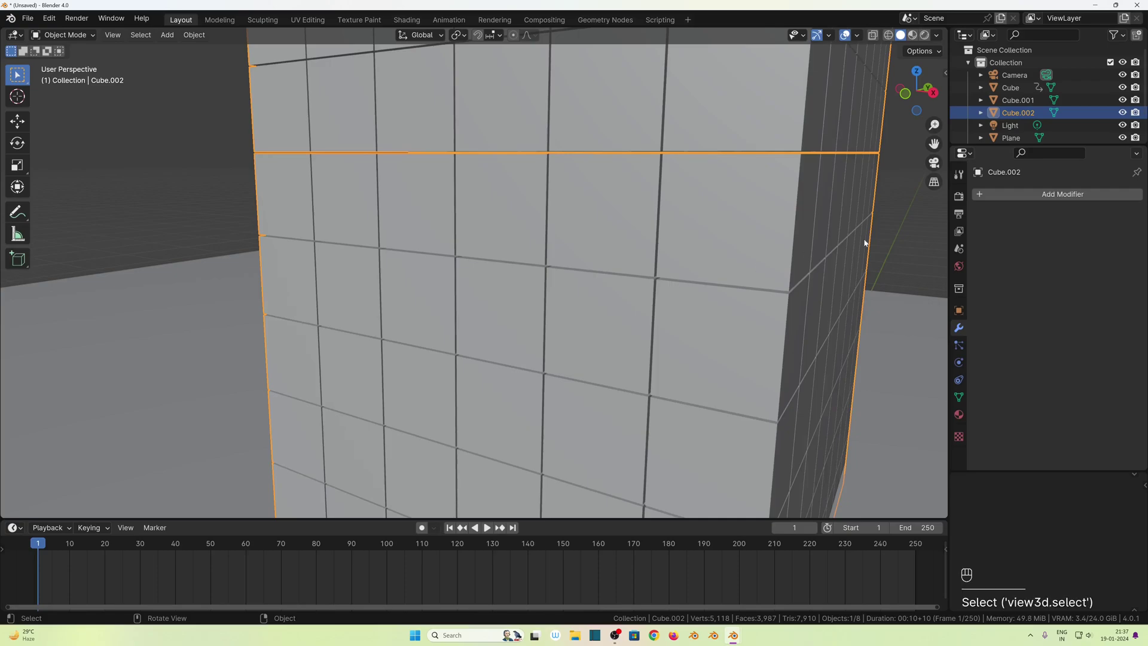
{"action": "left_click", "coordinate": [1027, 195]}
{"action": "mouse_move", "coordinate": [980, 193]}
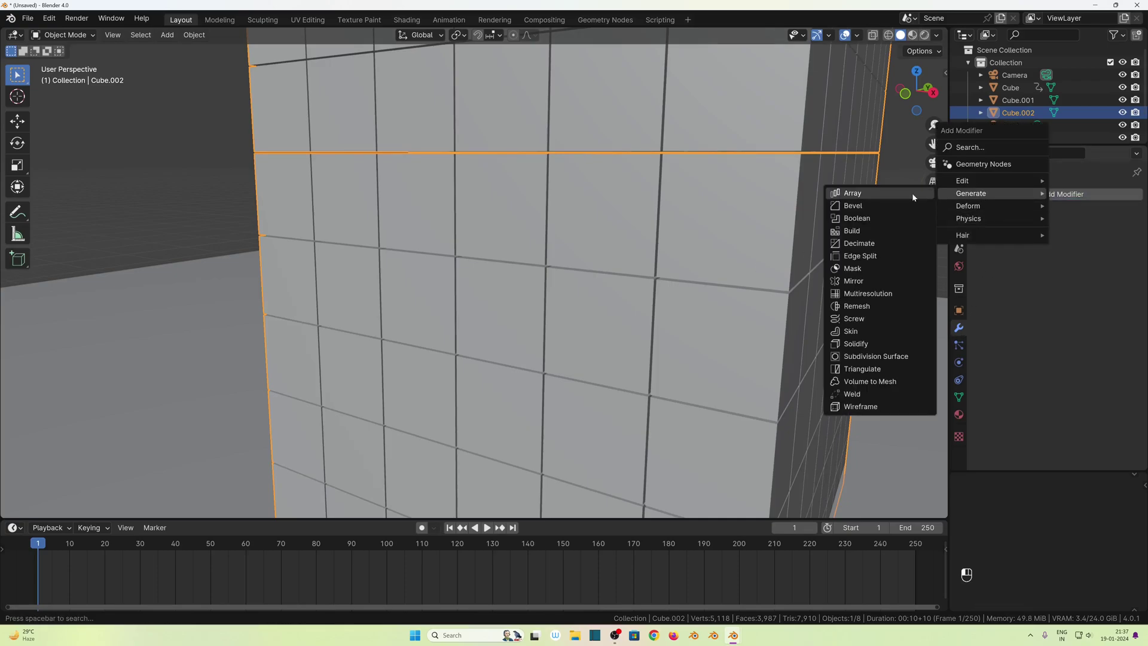
{"action": "left_click", "coordinate": [872, 205]}
{"action": "left_click", "coordinate": [1082, 263]}
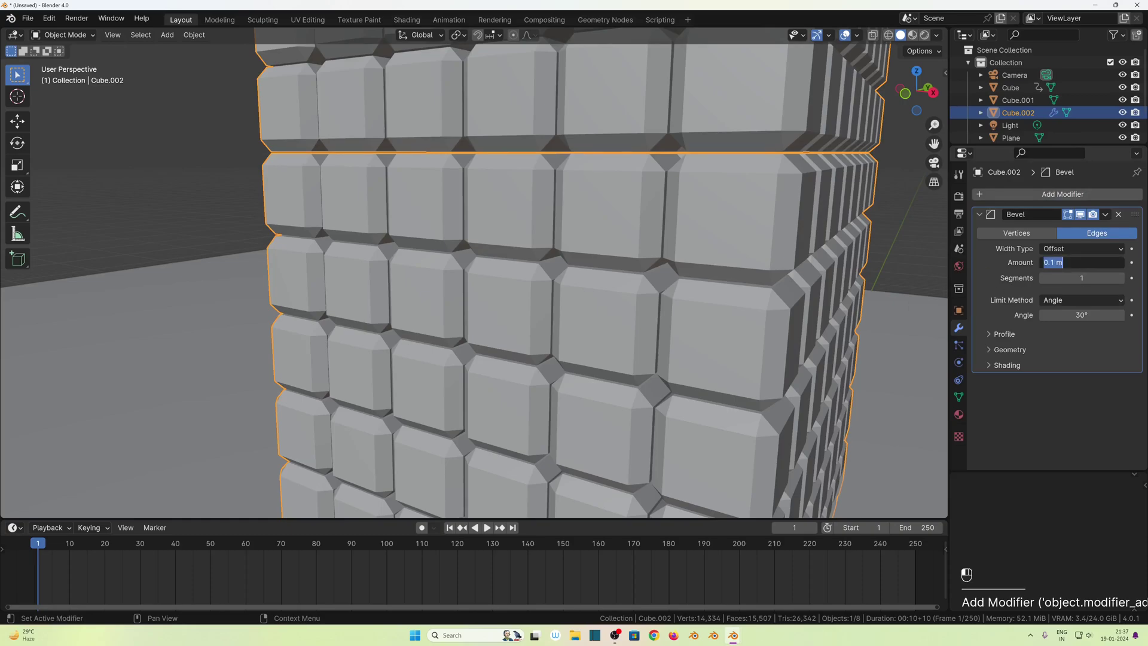
{"action": "type", "text": ".02"}
{"action": "key", "text": "Return"}
Separate the cube stack's mesh by loose parts so each small cube becomes its own object, and return to Object Mode.
{"action": "middle_click_drag", "start_coordinate": [600, 499], "coordinate": [621, 351]}
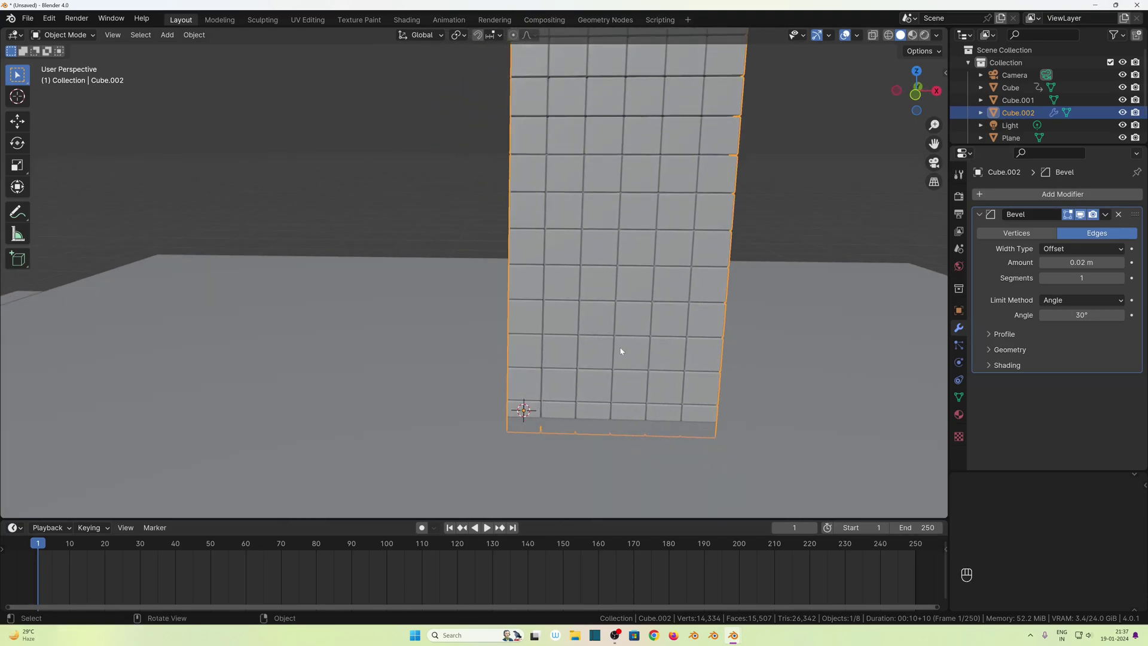
{"action": "scroll", "coordinate": [660, 318], "scroll_direction": "down", "scroll_amount": 3}
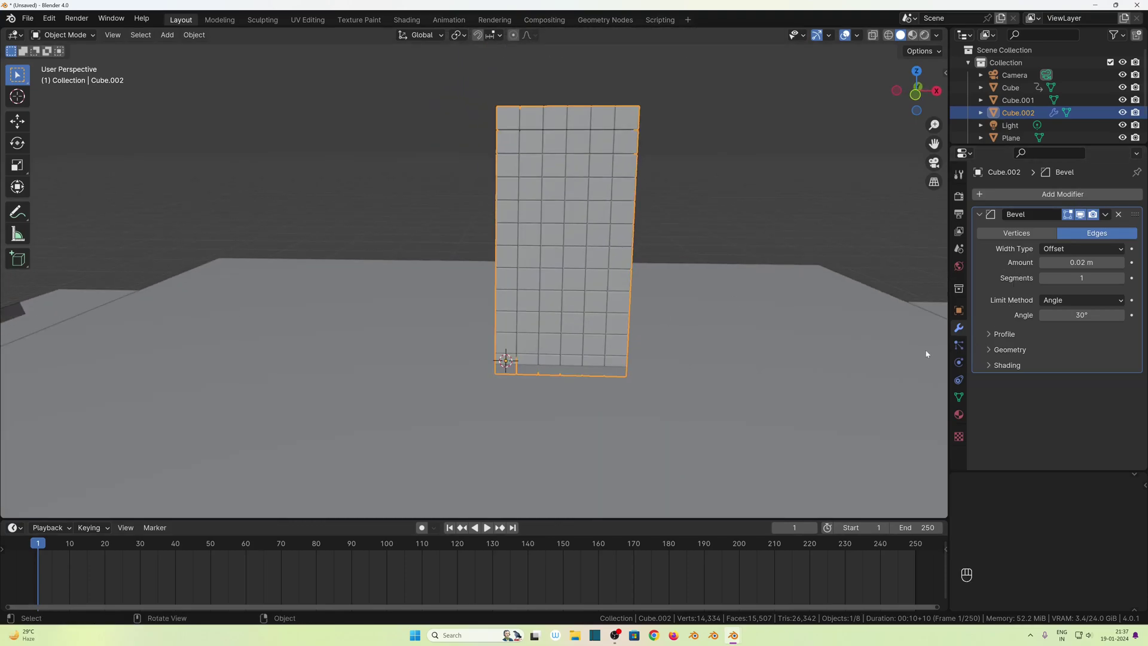
{"action": "middle_click_drag", "start_coordinate": [465, 347], "coordinate": [712, 181]}
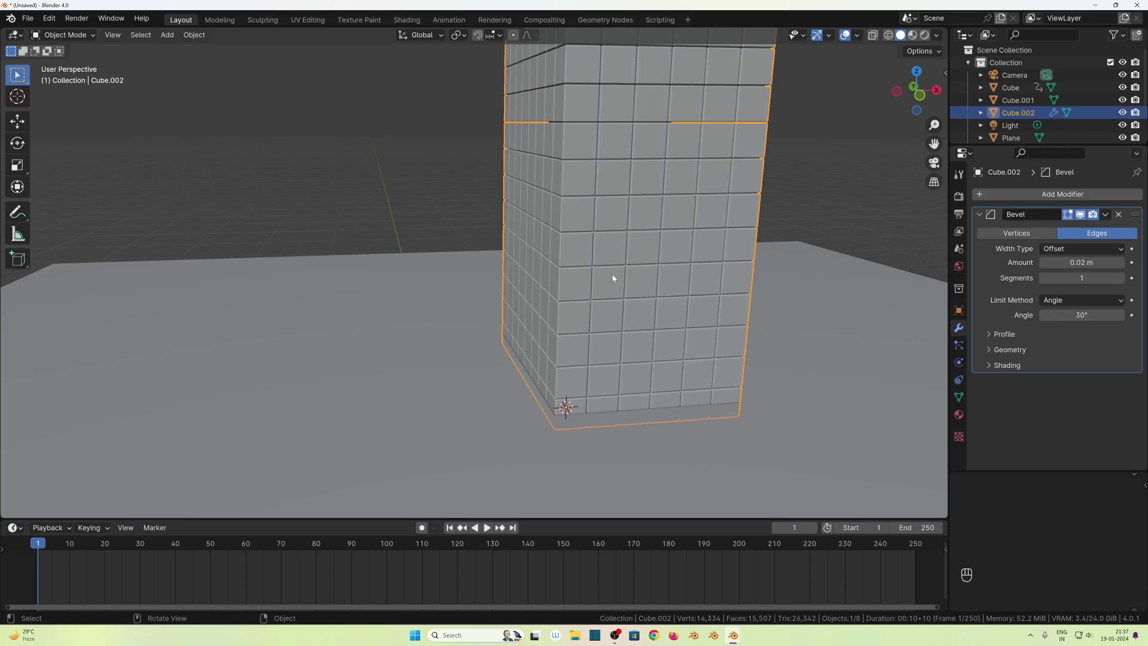
{"action": "key", "text": "Tab"}
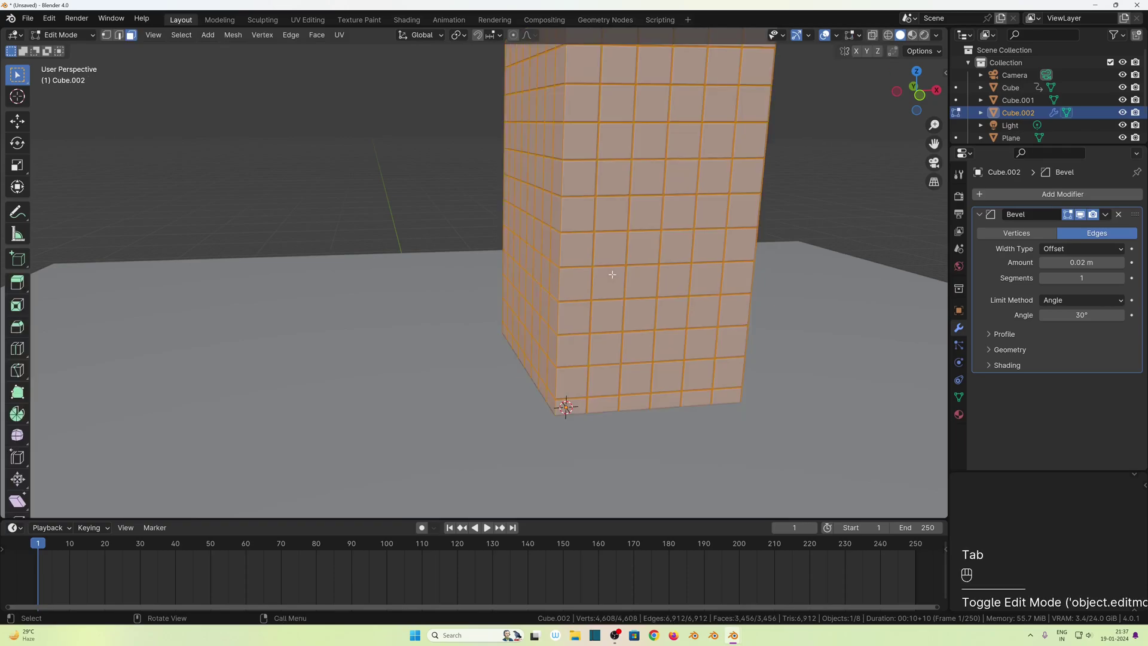
{"action": "key", "text": "a"}
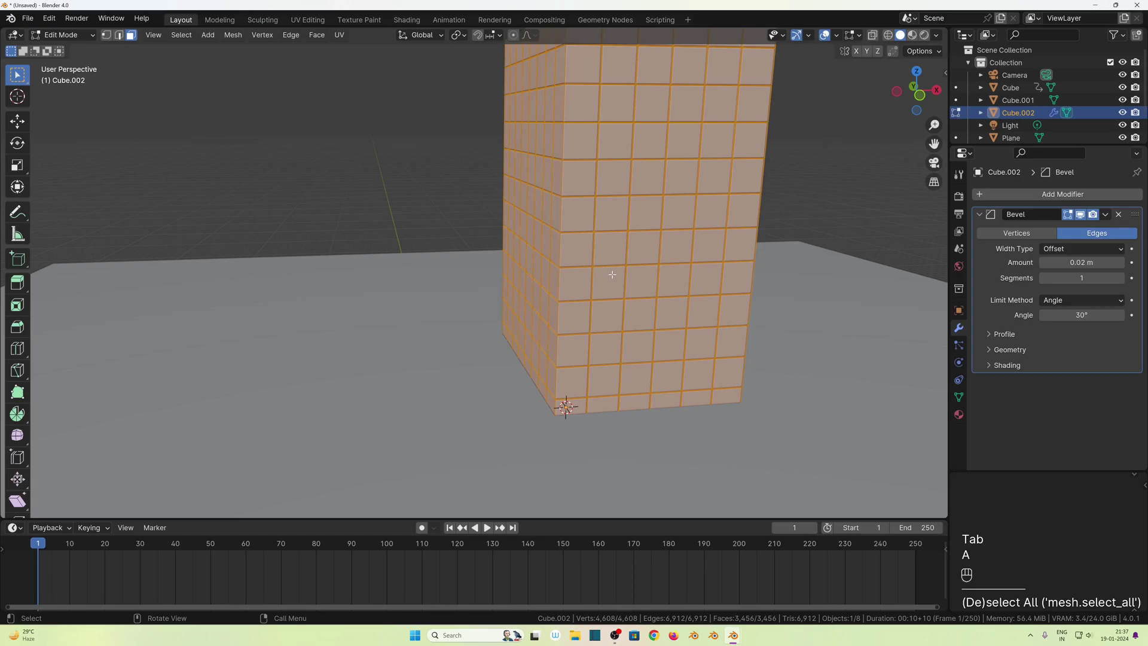
{"action": "key", "text": "p"}
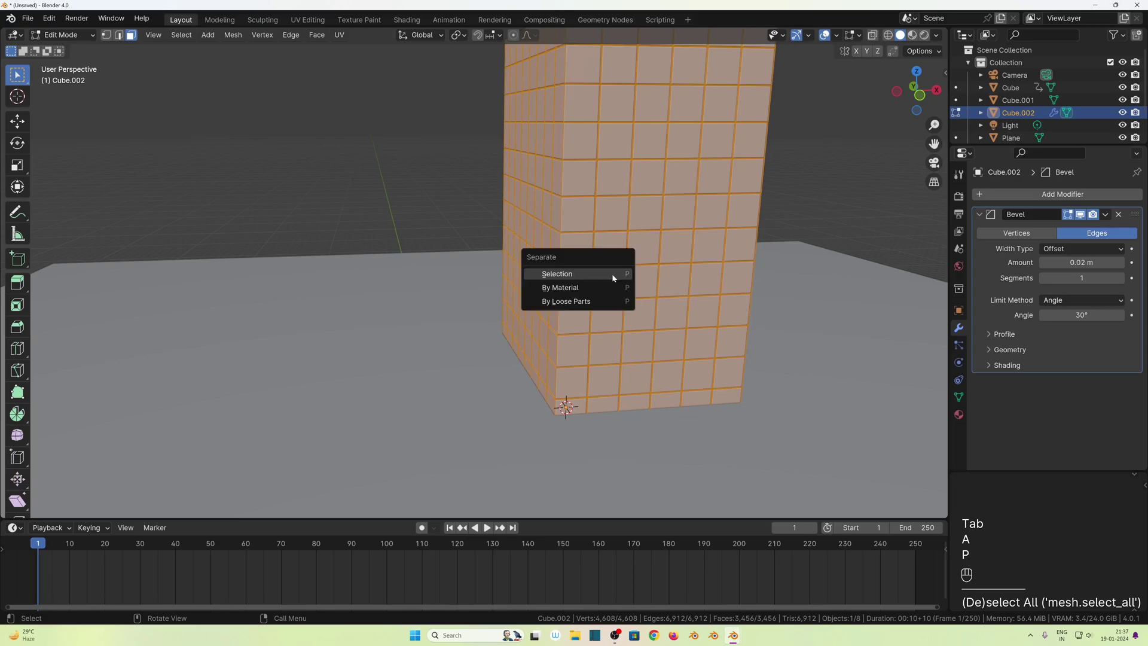
{"action": "left_click", "coordinate": [573, 301]}
{"action": "key", "text": "Tab"}
Set the origin of every separated cube to its own geometry.
{"action": "middle_click_drag", "start_coordinate": [625, 373], "coordinate": [622, 183]}
{"action": "middle_click_drag", "start_coordinate": [690, 269], "coordinate": [579, 323]}
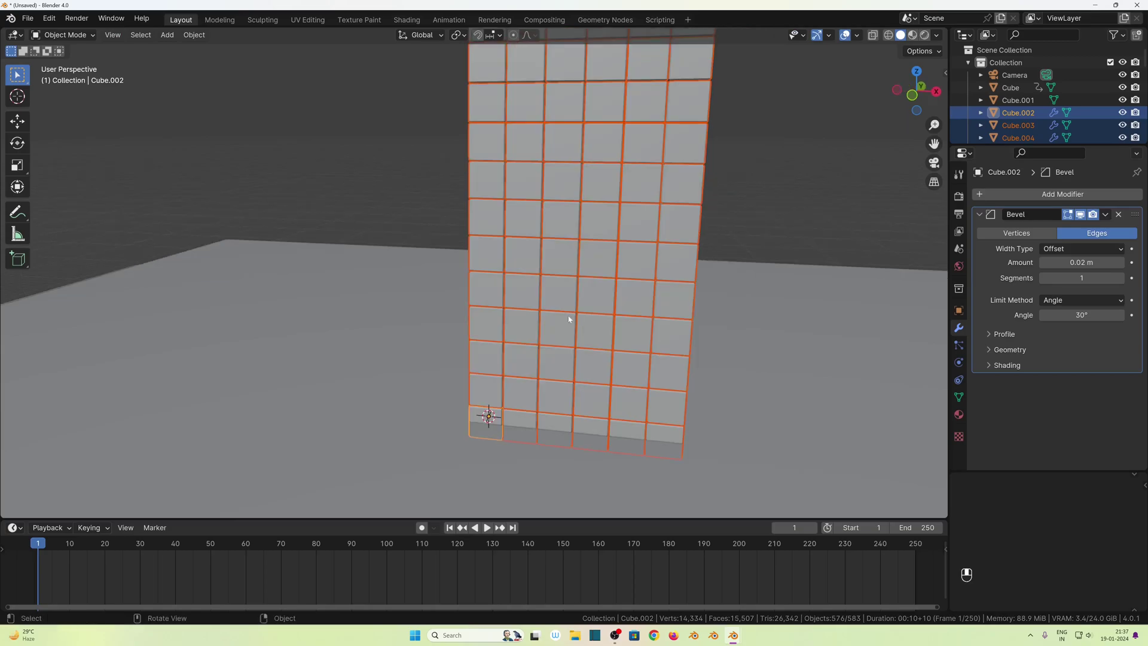
{"action": "scroll", "coordinate": [562, 202], "scroll_direction": "up", "scroll_amount": 3}
{"action": "middle_click_drag", "start_coordinate": [622, 364], "coordinate": [604, 367]}
{"action": "right_click", "coordinate": [635, 221]}
{"action": "mouse_move", "coordinate": [635, 220]}
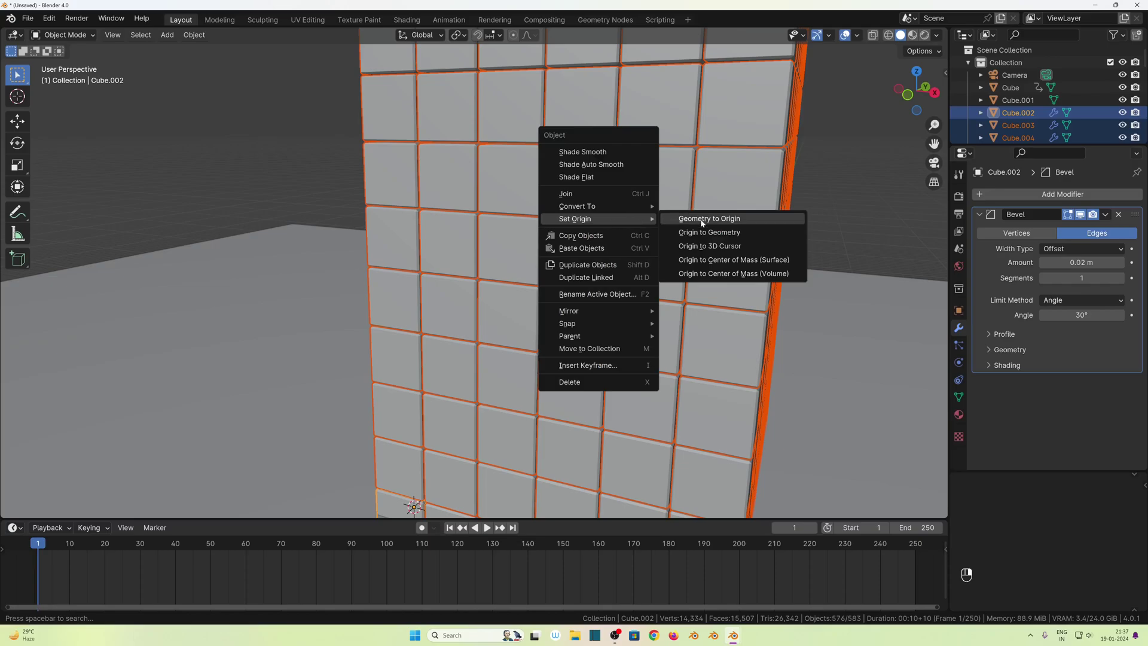
{"action": "left_click", "coordinate": [749, 236]}
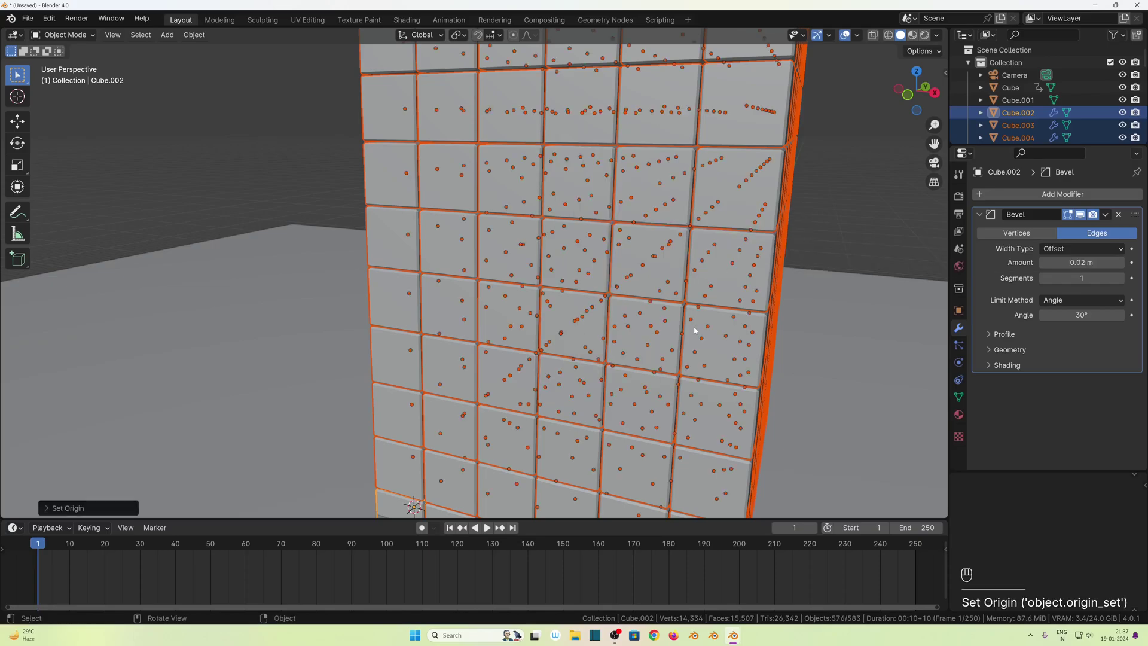
Add an active rigid body to the active cube of the stack and set its mass to 0.1 kg.
{"action": "scroll", "coordinate": [692, 328], "scroll_direction": "down", "scroll_amount": 4}
{"action": "middle_click_drag", "start_coordinate": [608, 367], "coordinate": [751, 367]}
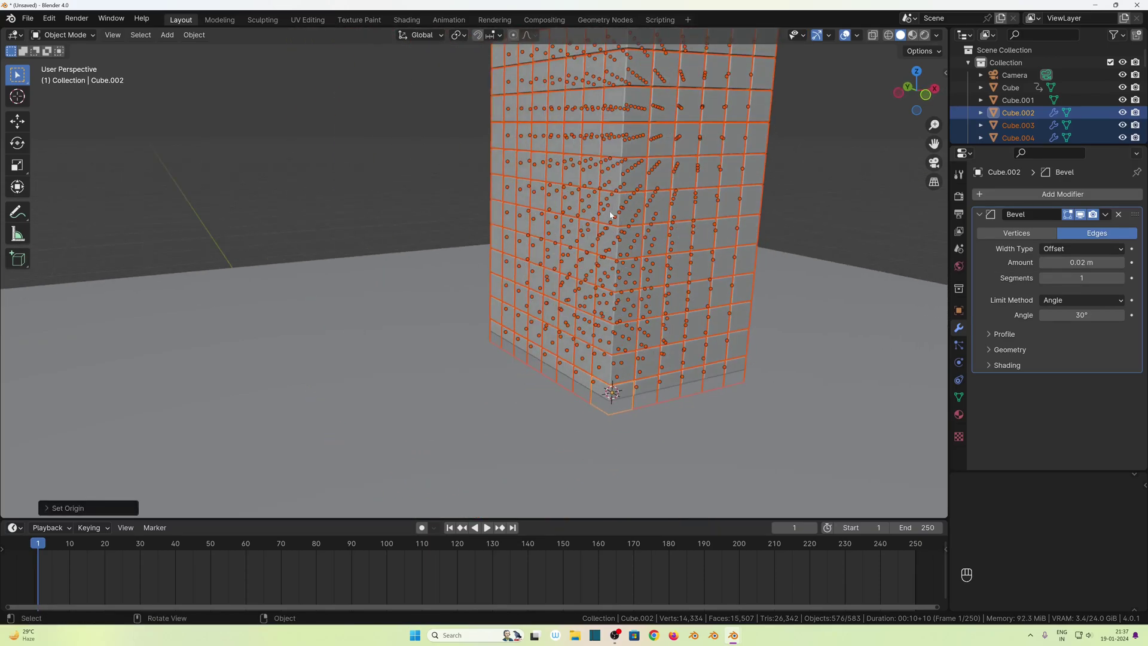
{"action": "middle_click_drag", "start_coordinate": [673, 227], "coordinate": [601, 331], "text": "shift"}
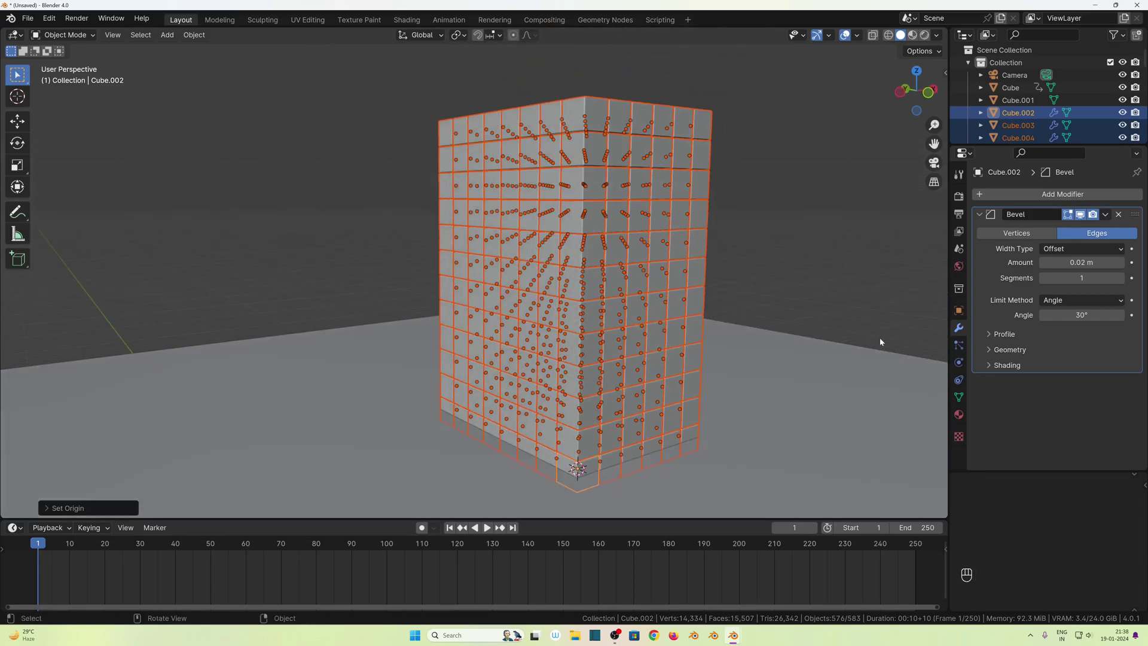
{"action": "left_click", "coordinate": [958, 362]}
{"action": "left_click", "coordinate": [1083, 223]}
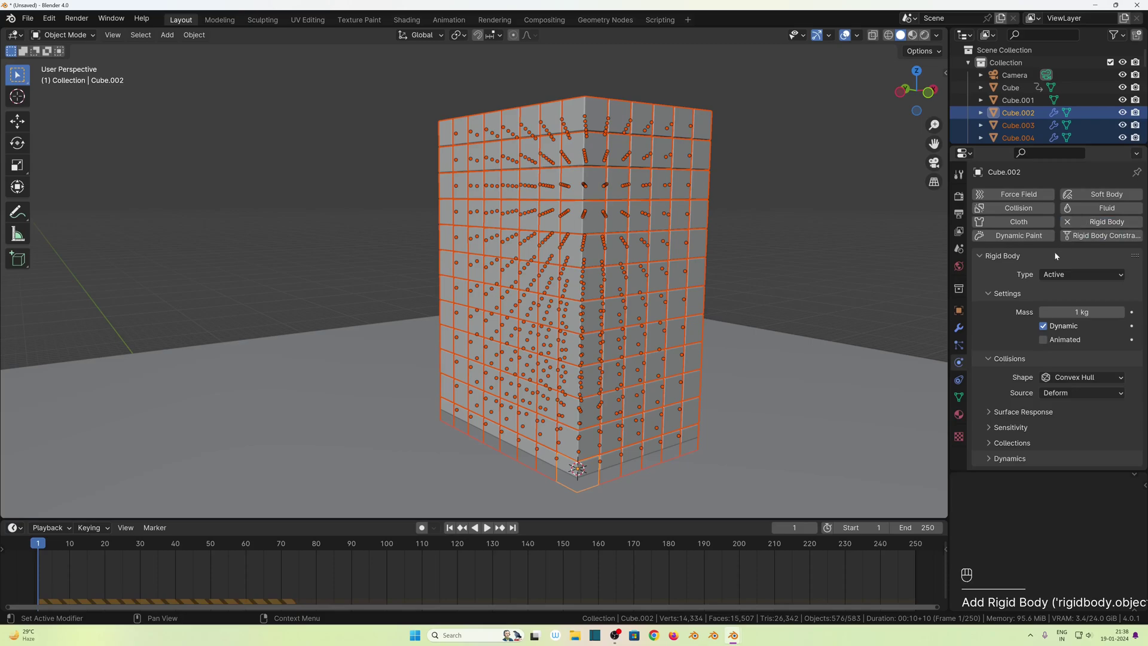
{"action": "left_click", "coordinate": [1082, 274]}
{"action": "double_click", "coordinate": [1076, 312]}
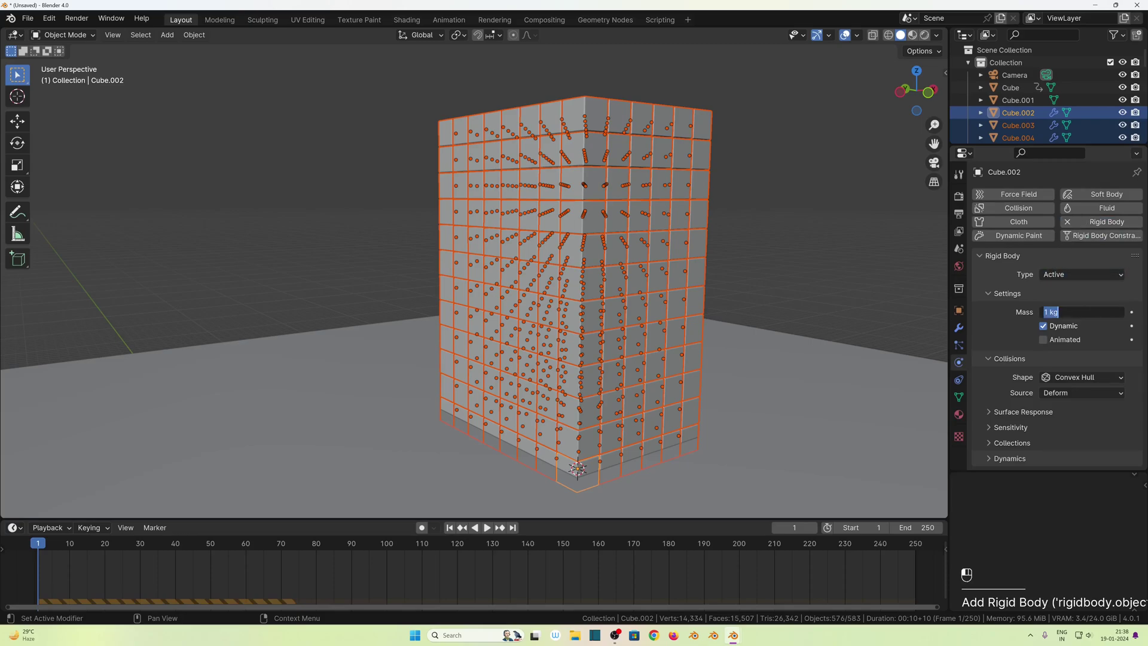
{"action": "type", "text": "0.1"}
{"action": "key", "text": "Return"}
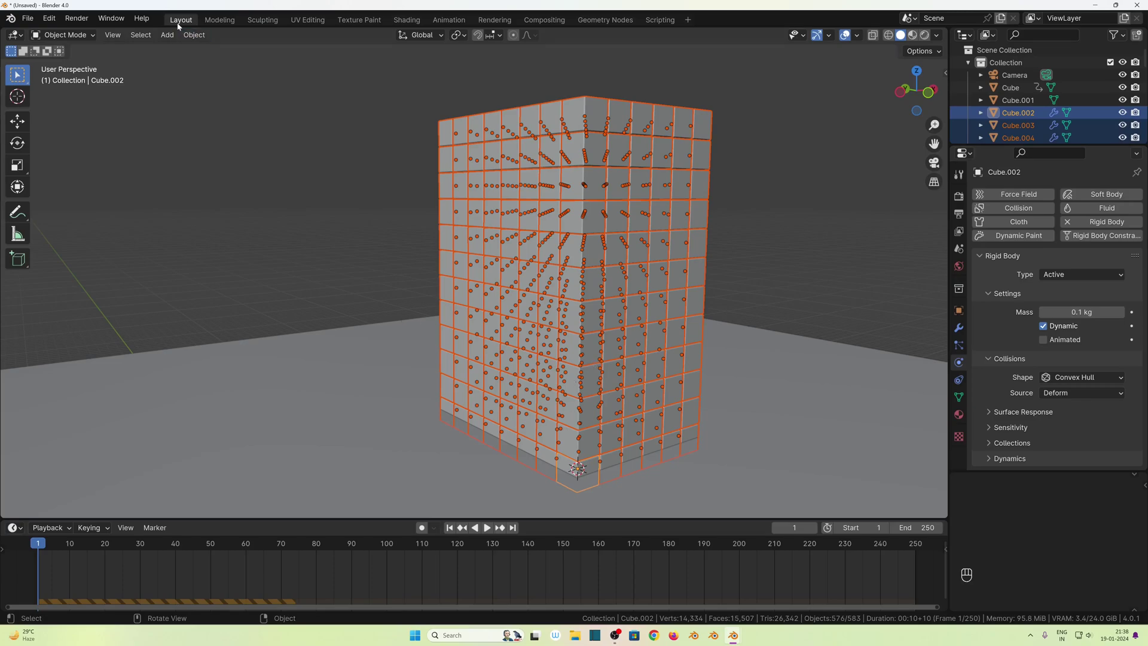
Copy the active cube's rigid body settings to all selected cubes and check the mass on a few of them.
{"action": "left_click", "coordinate": [194, 35]}
{"action": "mouse_move", "coordinate": [236, 362]}
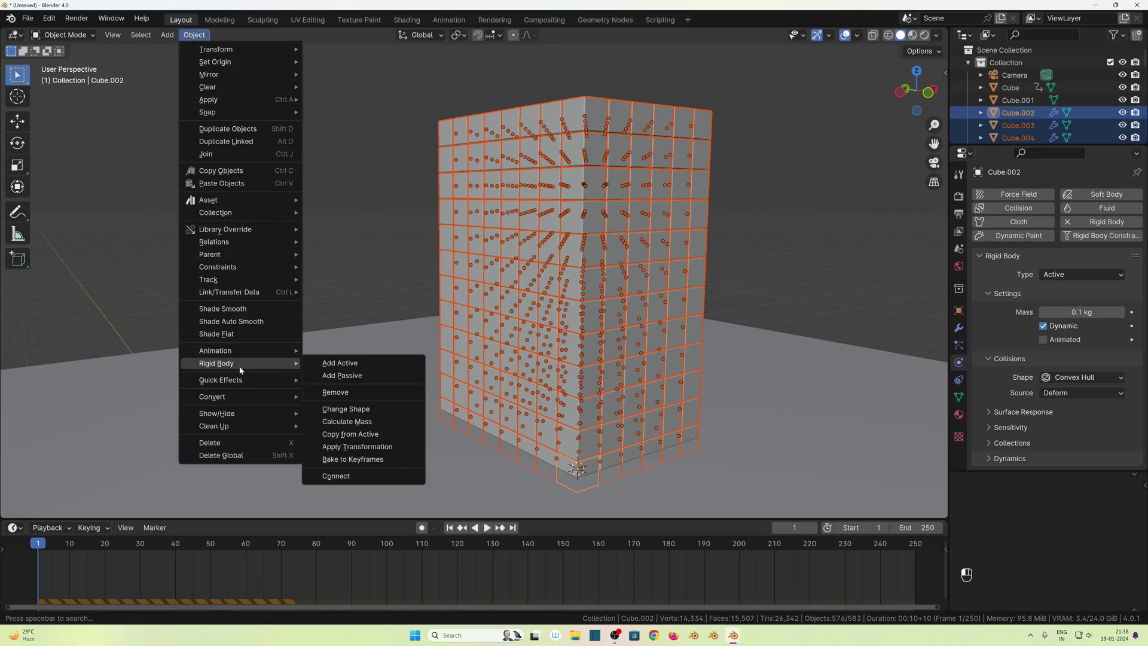
{"action": "left_click", "coordinate": [359, 435]}
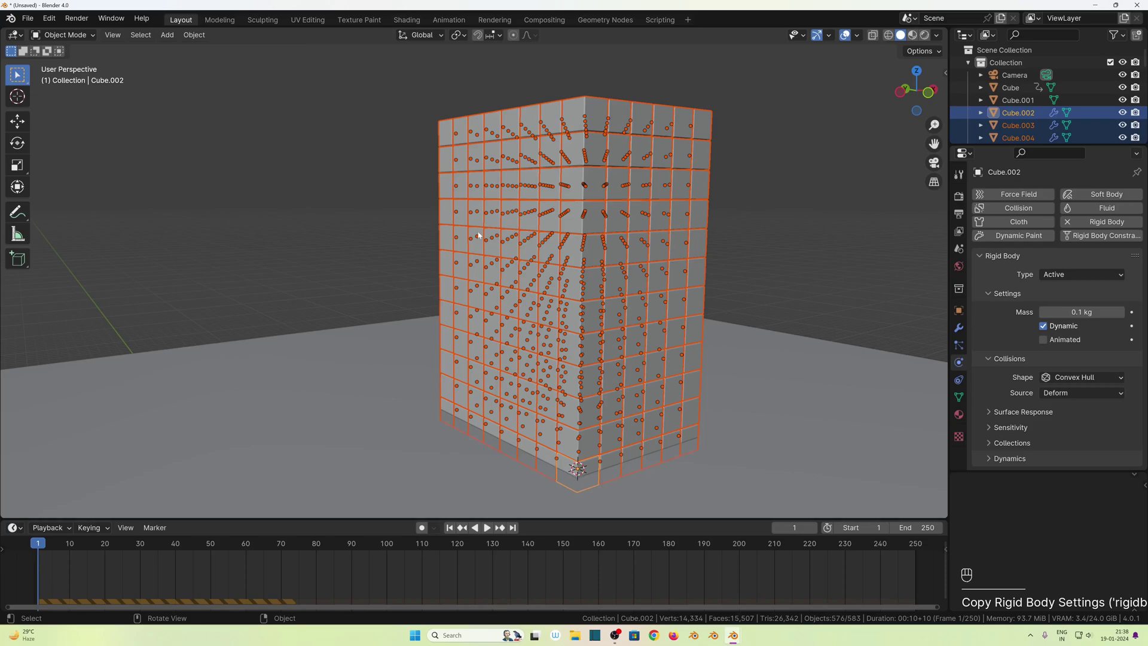
{"action": "left_click", "coordinate": [582, 336]}
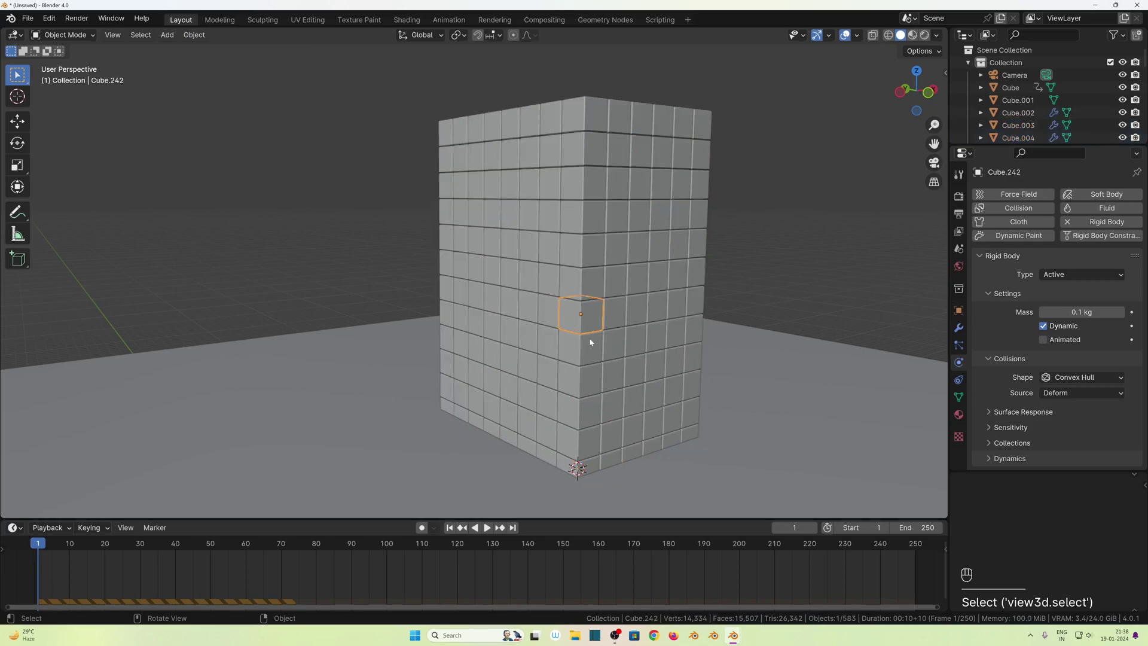
{"action": "left_click", "coordinate": [646, 261]}
{"action": "left_click", "coordinate": [691, 336]}
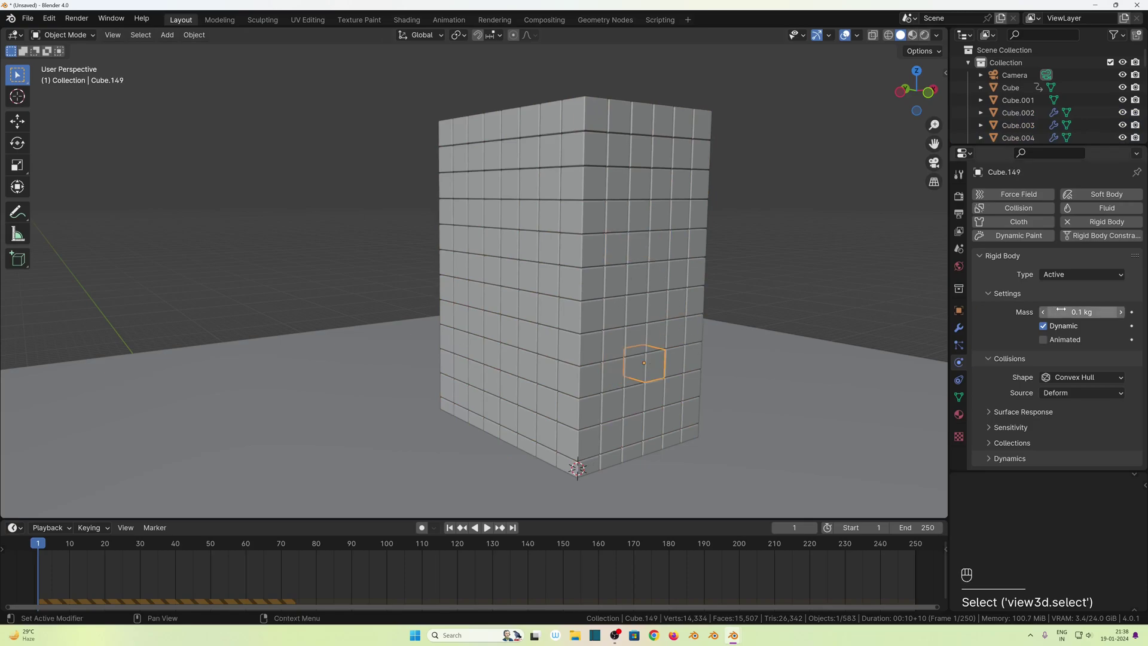
Switch to wireframe display and select all the small cubes of the stack without the large block beneath them.
{"action": "left_click", "coordinate": [578, 473]}
{"action": "scroll", "coordinate": [578, 472], "scroll_direction": "down", "scroll_amount": 5}
{"action": "middle_click_drag", "start_coordinate": [578, 472], "coordinate": [547, 424]}
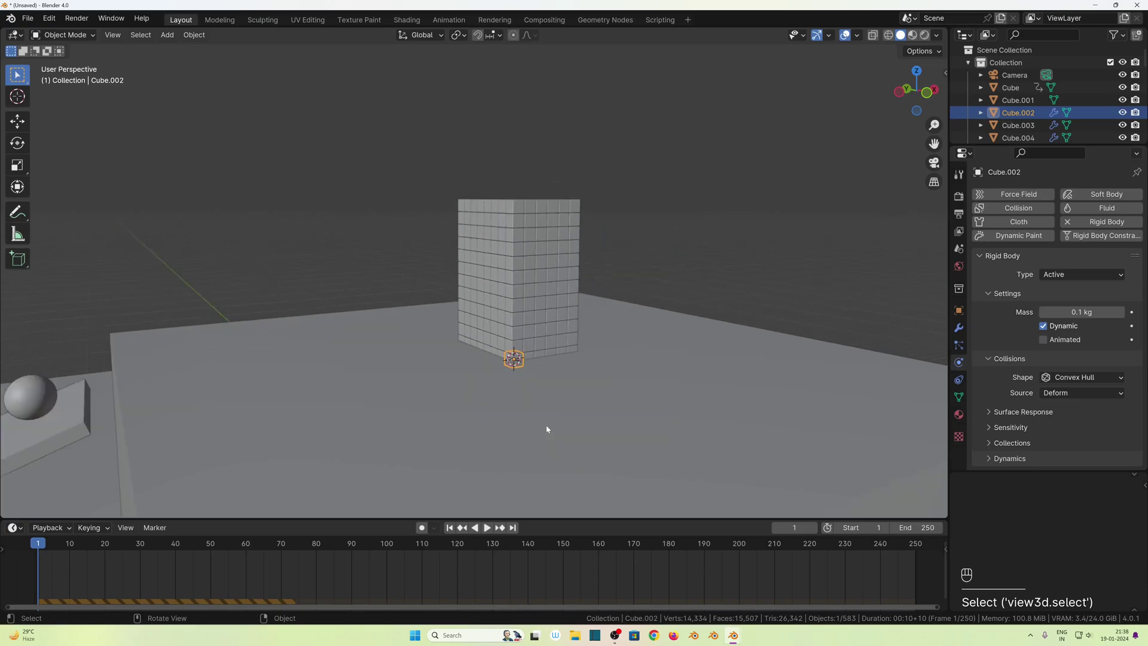
{"action": "left_click", "coordinate": [888, 36]}
{"action": "middle_click_drag", "start_coordinate": [628, 351], "coordinate": [433, 179]}
{"action": "mouse_move", "coordinate": [410, 131]}
{"action": "left_mouse_down"}
{"action": "mouse_move", "coordinate": [508, 309]}
{"action": "mouse_move", "coordinate": [584, 386]}
{"action": "left_mouse_up"}
{"action": "scroll", "coordinate": [584, 385], "scroll_direction": "down", "scroll_amount": 4}
{"action": "left_click_drag", "start_coordinate": [619, 256], "coordinate": [751, 428], "text": "ctrl"}
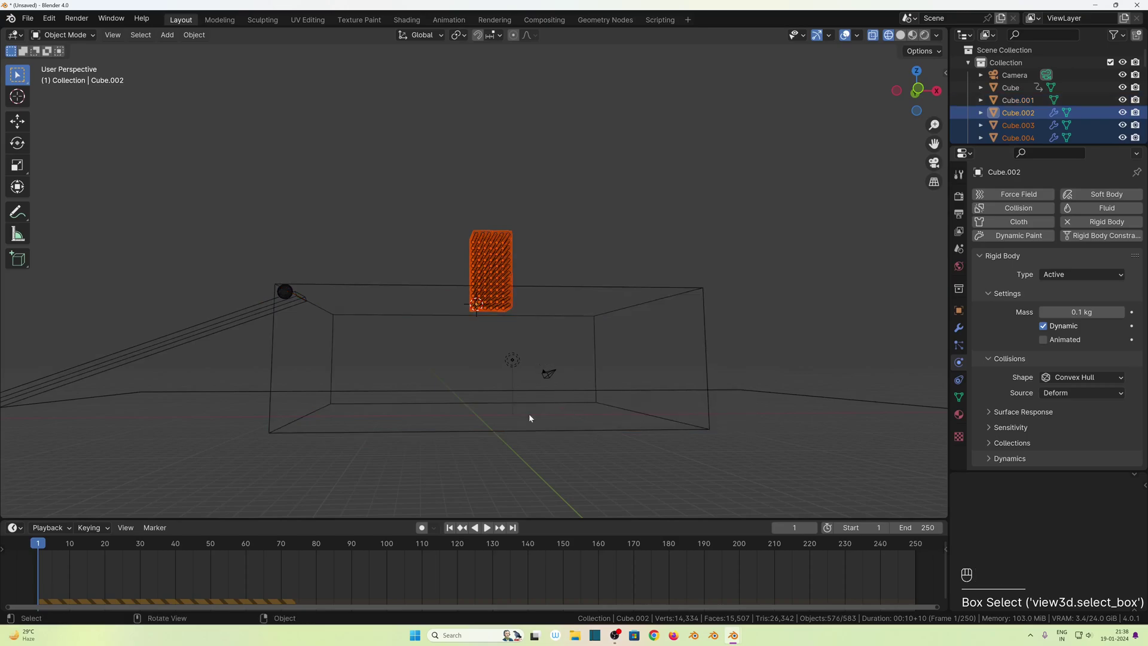
In front view, raise the cube stack so its lowest row sits just above the large block's upper face.
{"action": "middle_click_drag", "start_coordinate": [532, 399], "coordinate": [525, 453]}
{"action": "key", "text": "KP_1"}
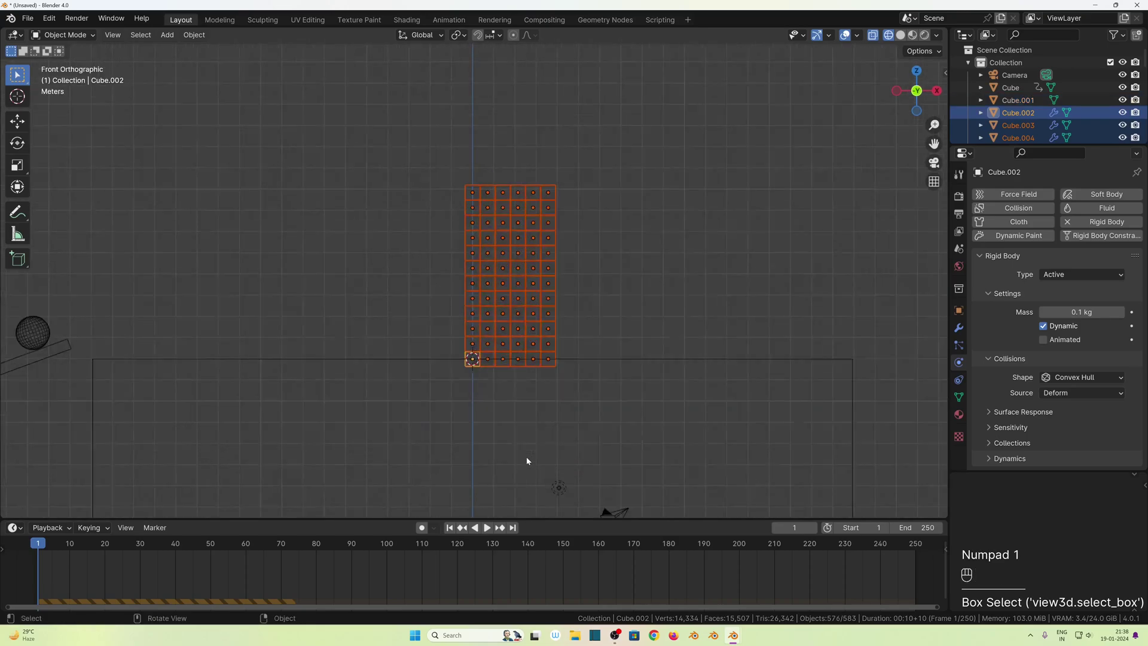
{"action": "scroll", "coordinate": [526, 461], "scroll_direction": "up", "scroll_amount": 5}
{"action": "middle_click_drag", "start_coordinate": [524, 461], "coordinate": [504, 341], "text": "shift"}
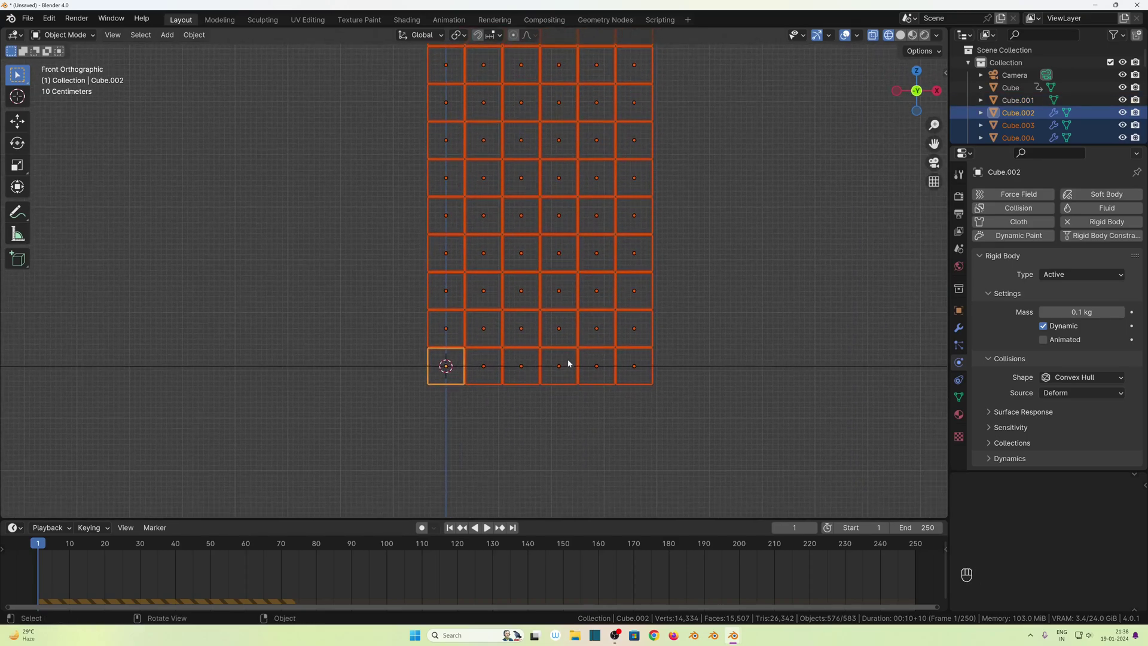
{"action": "key", "text": "g"}
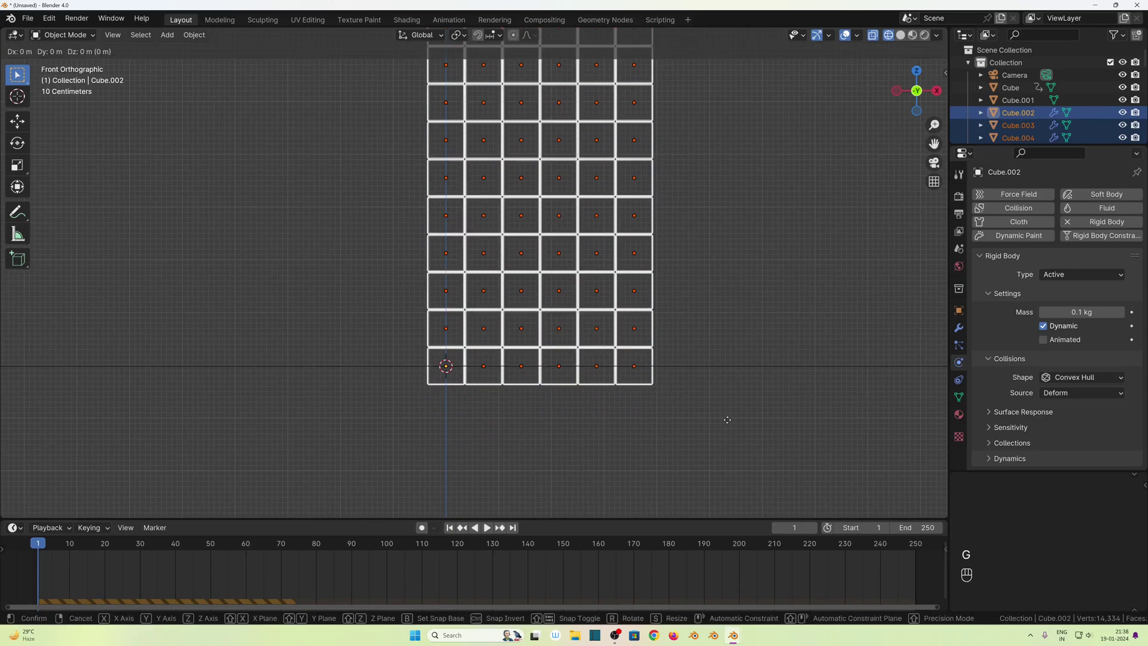
{"action": "left_click", "coordinate": [729, 404]}
{"action": "scroll", "coordinate": [717, 394], "scroll_direction": "up", "scroll_amount": 8}
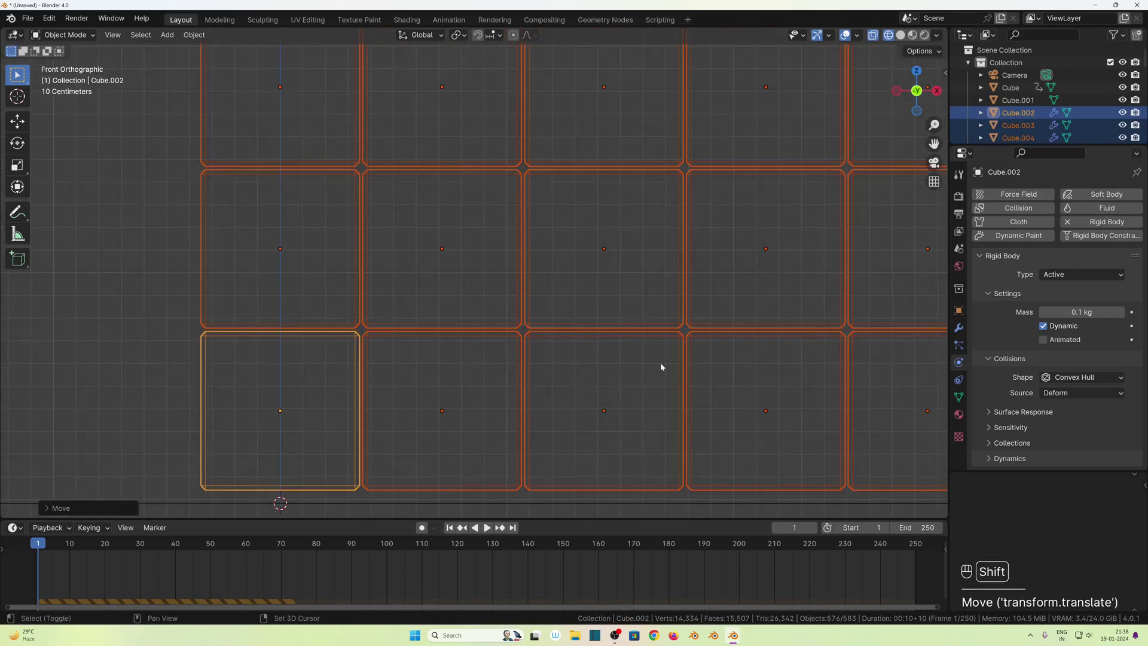
{"action": "middle_click_drag", "start_coordinate": [668, 326], "coordinate": [656, 232], "text": "shift"}
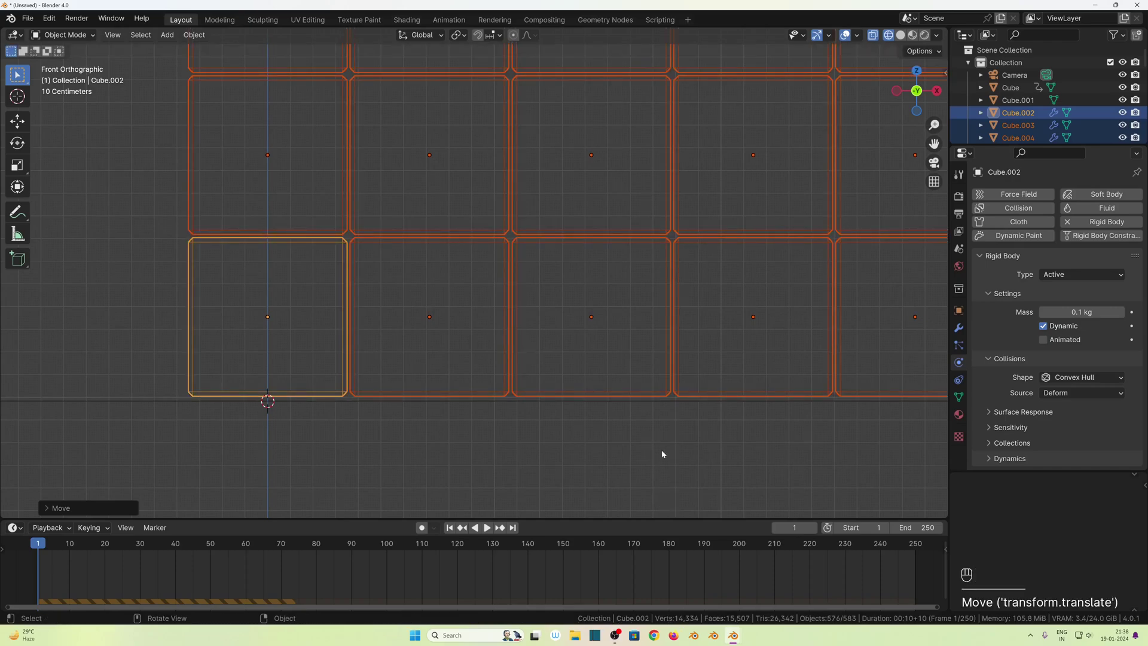
In top view, move the cube stack along the negative Y axis to centre it in line with the sphere.
{"action": "scroll", "coordinate": [662, 454], "scroll_direction": "down", "scroll_amount": 5}
{"action": "middle_click_drag", "start_coordinate": [361, 272], "coordinate": [421, 356]}
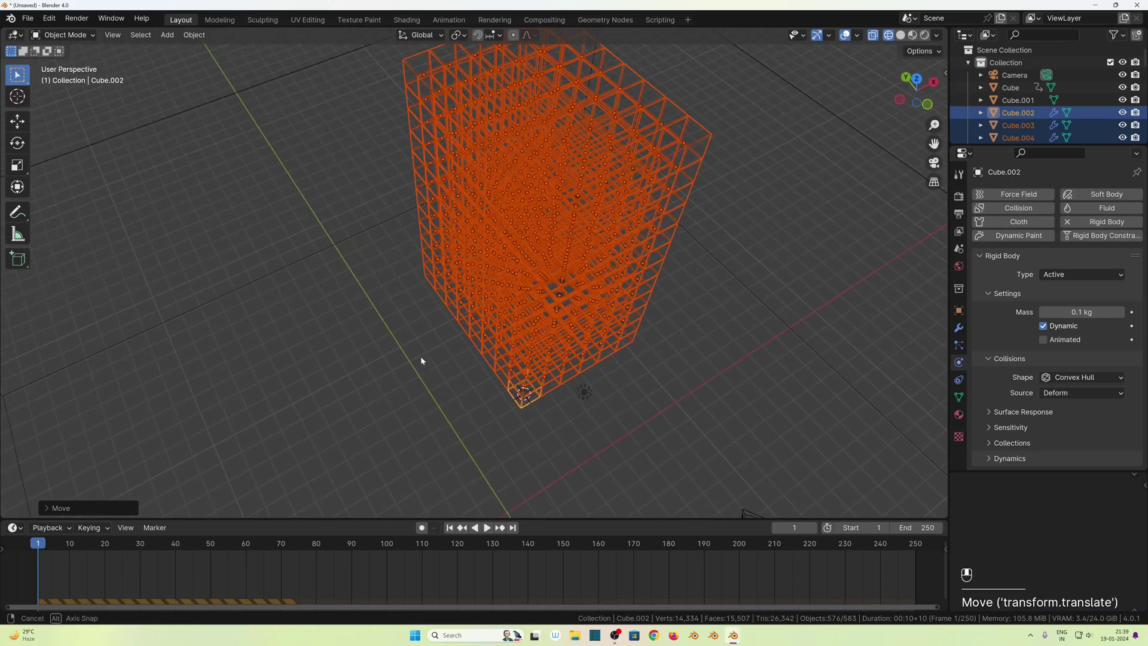
{"action": "key", "text": "KP_7"}
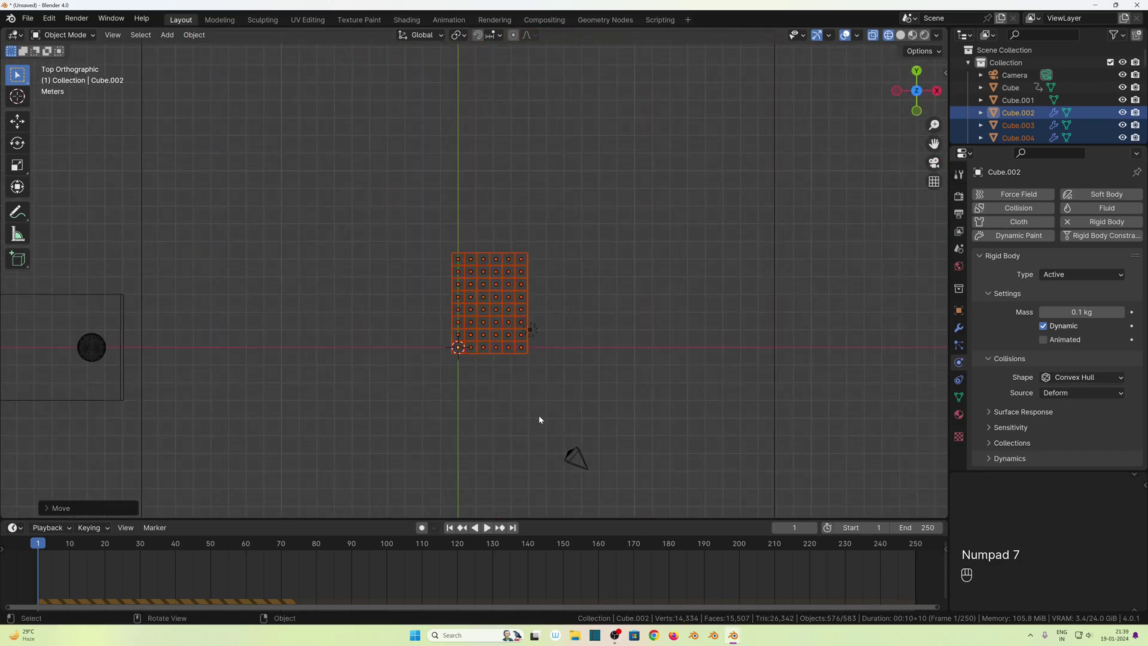
{"action": "middle_click_drag", "start_coordinate": [539, 415], "coordinate": [682, 234], "text": "shift"}
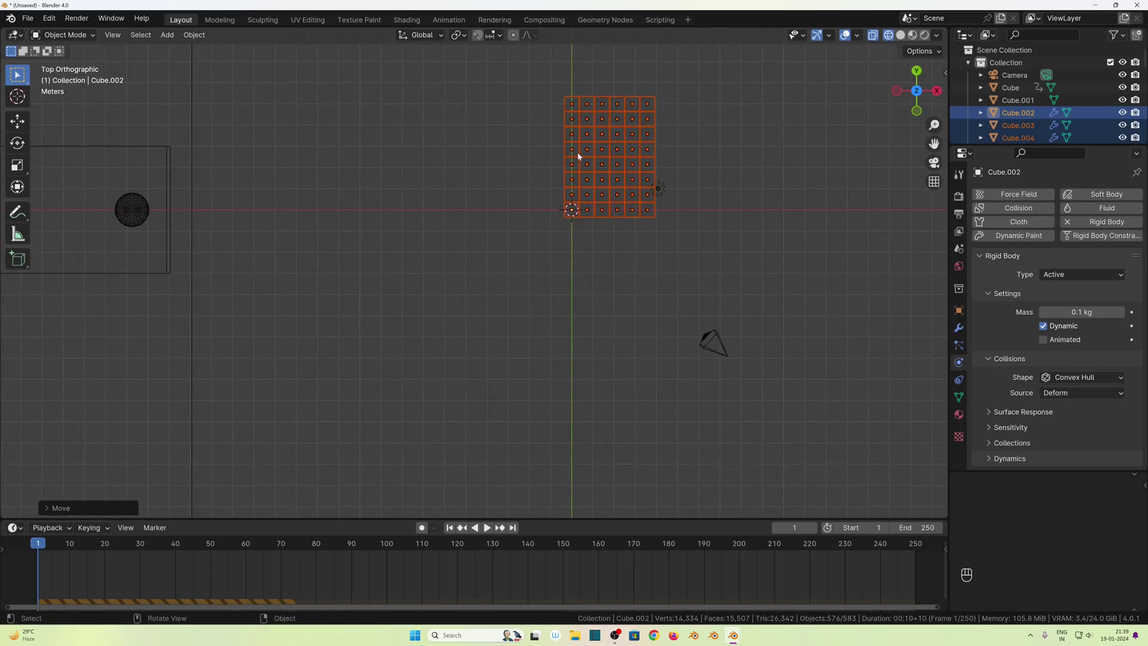
{"action": "key", "text": "g"}
{"action": "key", "text": "y"}
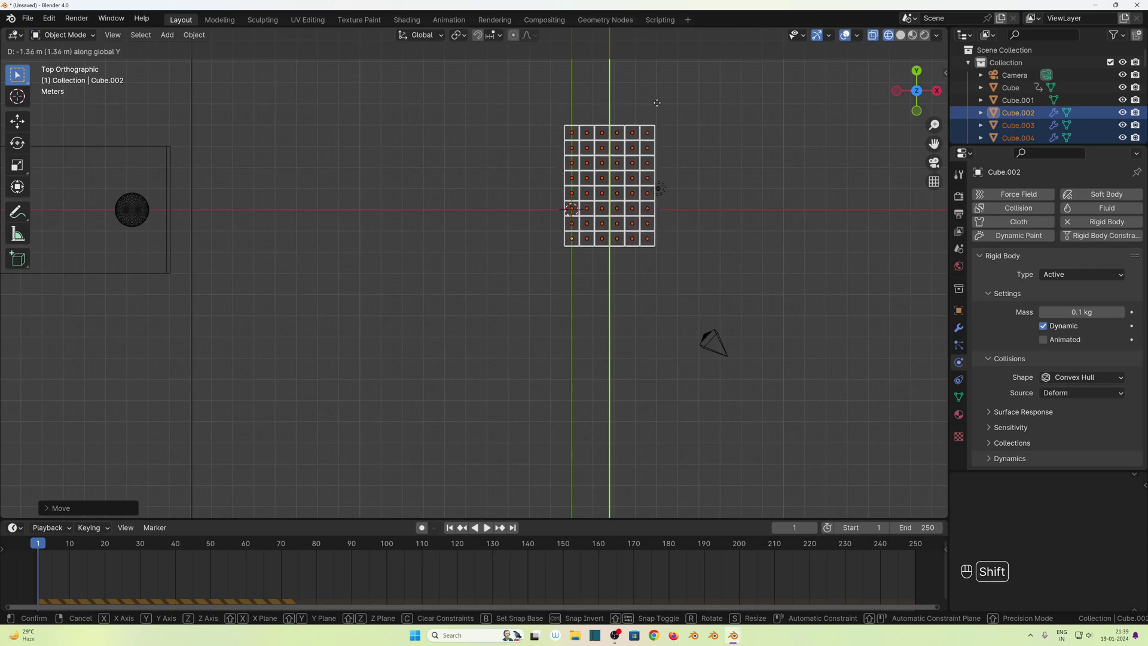
{"action": "left_click", "coordinate": [653, 325]}
{"action": "scroll", "coordinate": [655, 265], "scroll_direction": "up", "scroll_amount": 3}
{"action": "scroll", "coordinate": [687, 329], "scroll_direction": "down", "scroll_amount": 3}
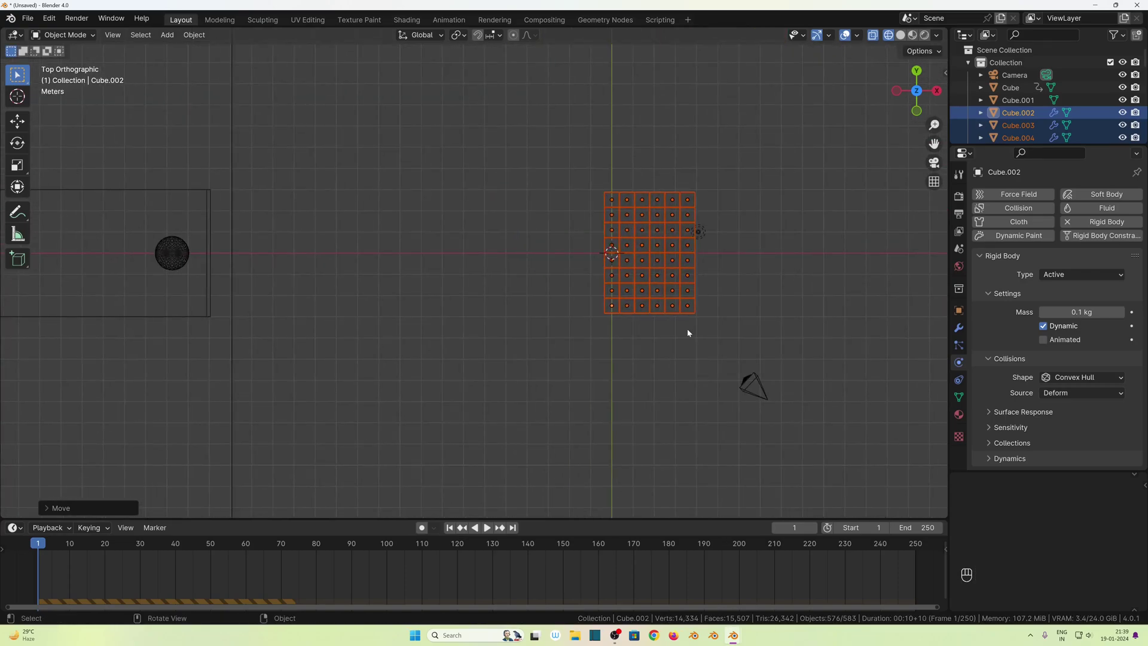
Move the cube stack along the negative X axis toward the ramp and sphere, and return to solid shading.
{"action": "key", "text": "g"}
{"action": "key", "text": "x"}
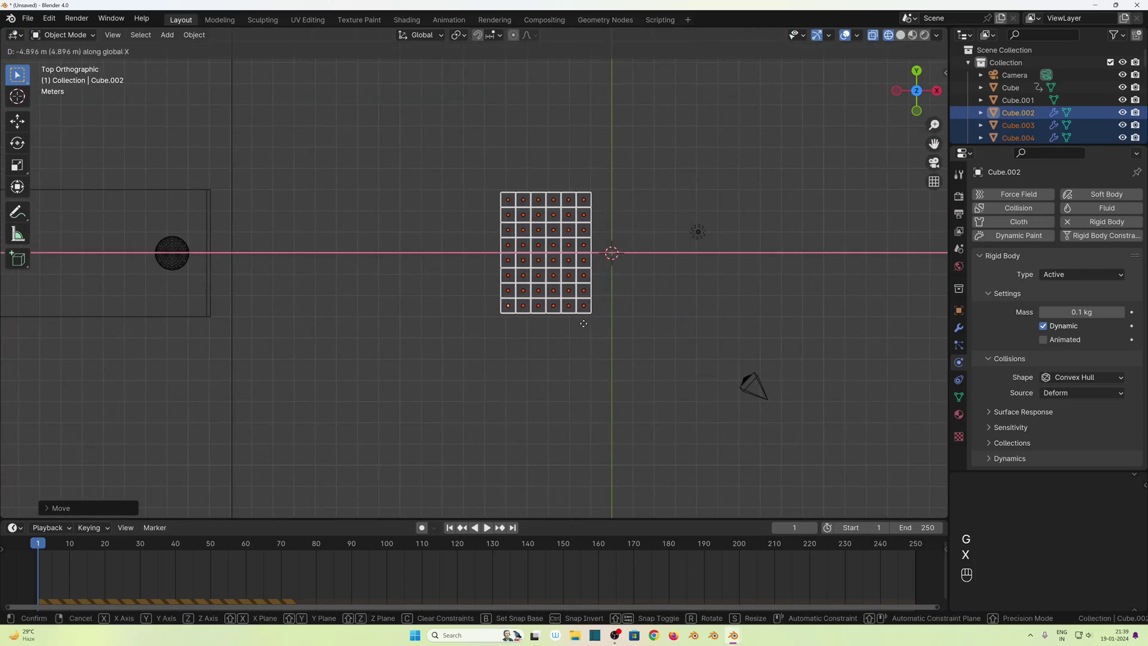
{"action": "left_click", "coordinate": [557, 324]}
{"action": "mouse_move", "coordinate": [557, 323]}
{"action": "middle_mouse_down"}
{"action": "mouse_move", "coordinate": [415, 335]}
{"action": "mouse_move", "coordinate": [574, 425]}
{"action": "mouse_move", "coordinate": [607, 408]}
{"action": "mouse_move", "coordinate": [586, 407]}
{"action": "middle_mouse_up"}
{"action": "left_click", "coordinate": [900, 35]}
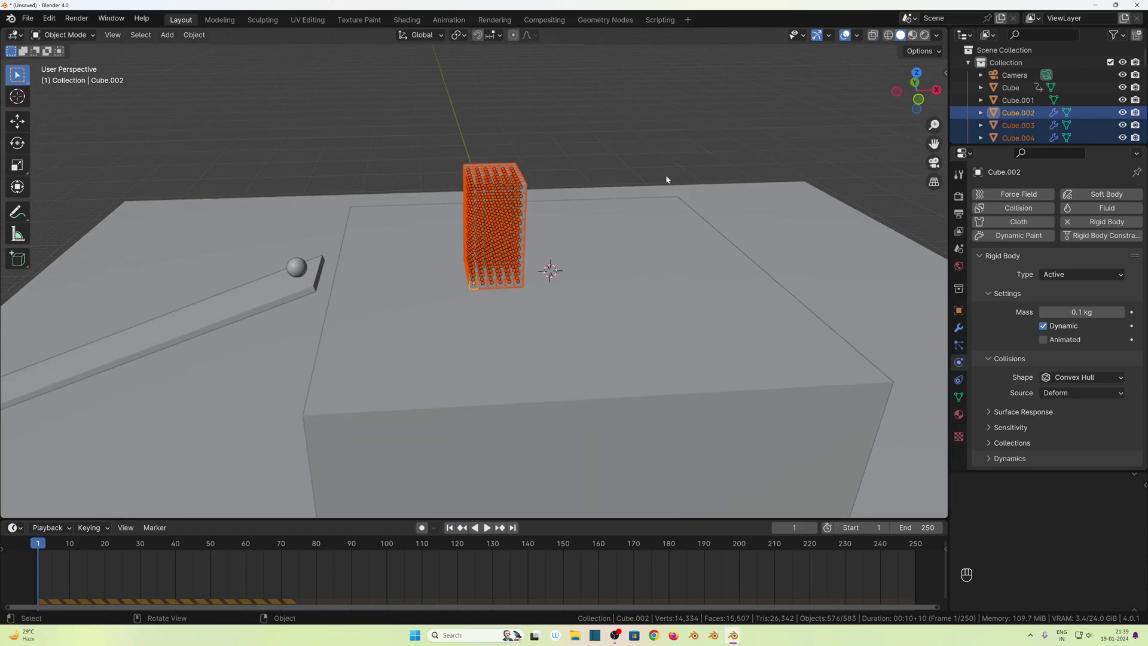
Play the simulation until the sphere hits the cube stack, and set the sphere's rigid body mass to 5 kg.
{"action": "key", "text": "space"}
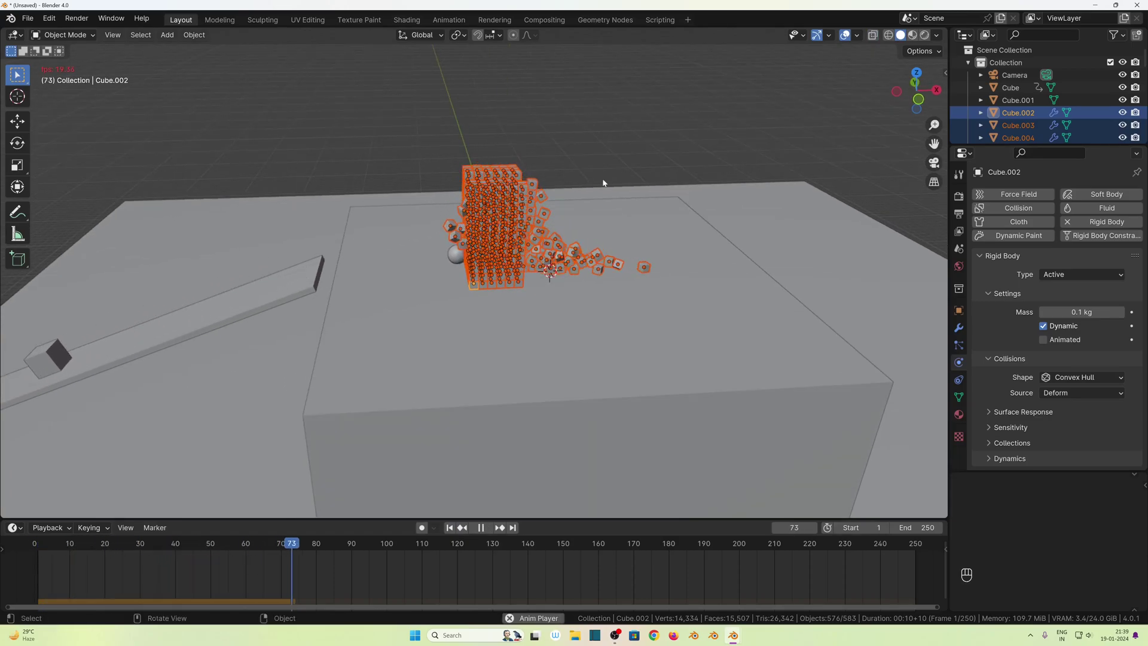
{"action": "key", "text": "space"}
{"action": "left_click", "coordinate": [447, 270]}
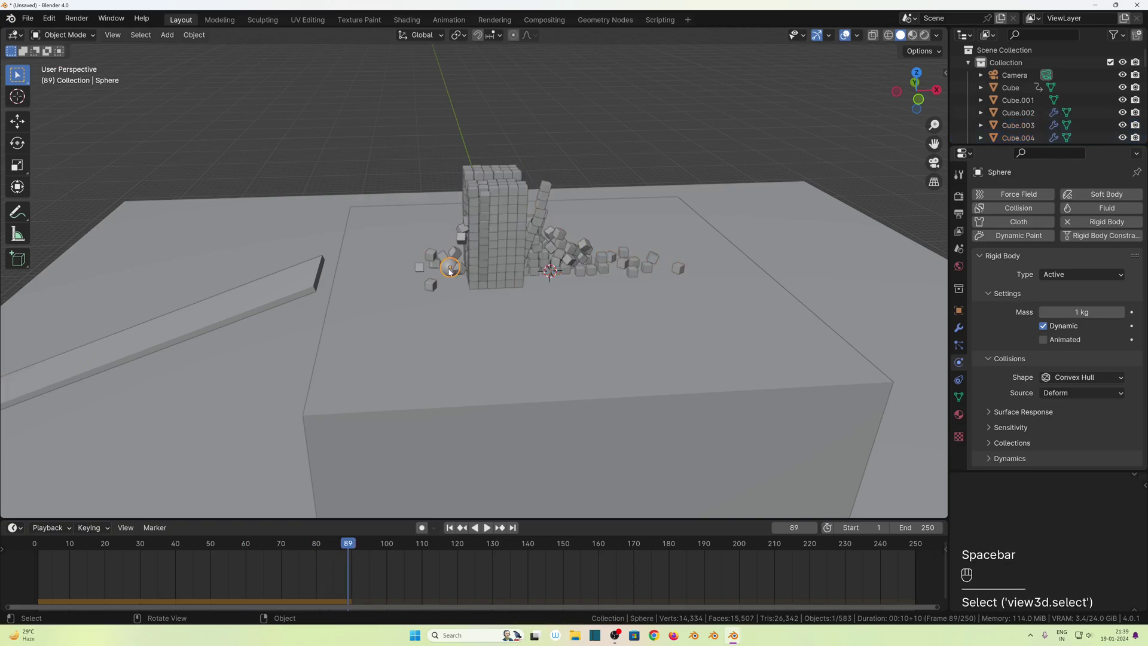
{"action": "left_click", "coordinate": [1079, 312]}
{"action": "type", "text": "5"}
{"action": "key", "text": "Return"}
Replay the simulation from the first frame to examine how the heavier sphere hits the cube stack.
{"action": "left_click", "coordinate": [449, 528]}
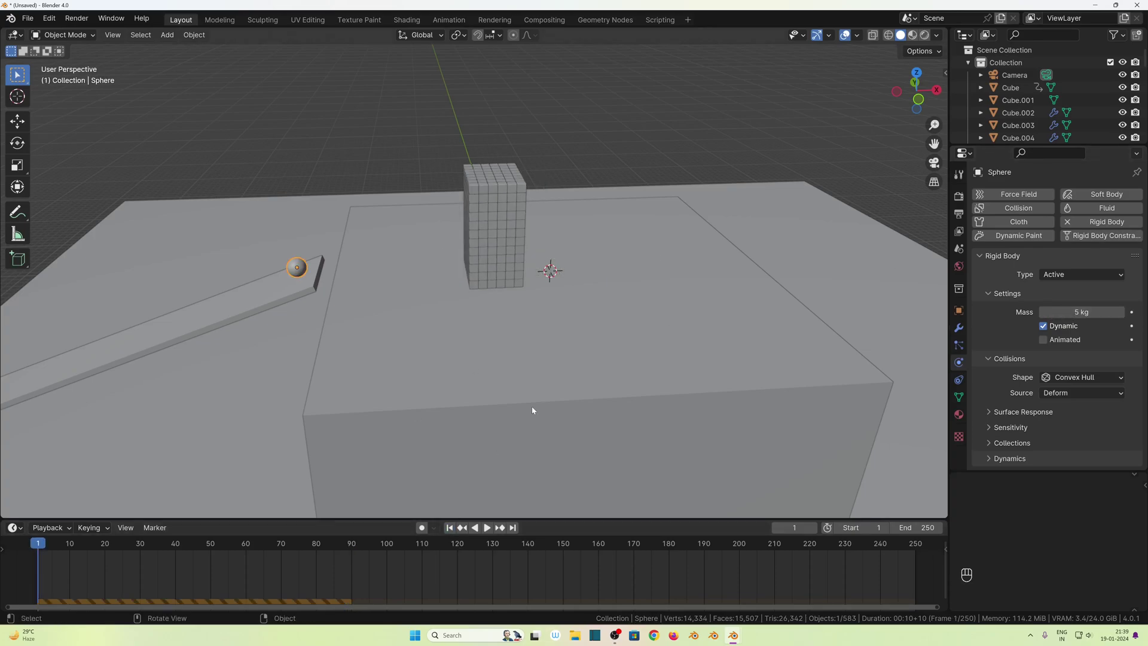
{"action": "key", "text": "space"}
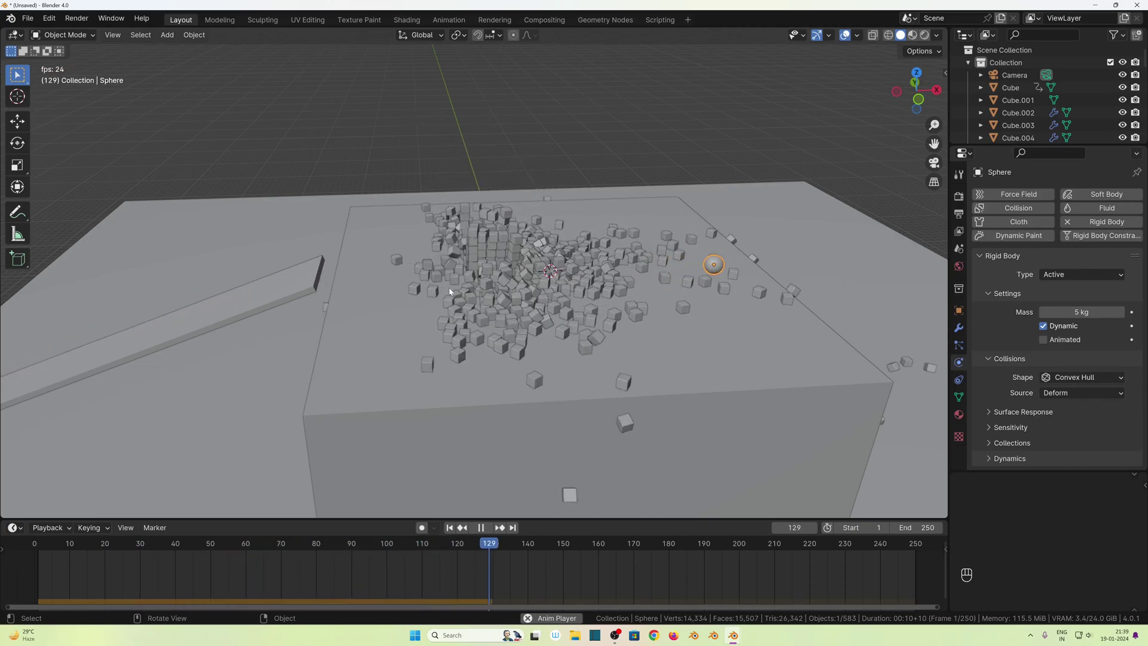
{"action": "key", "text": "space"}
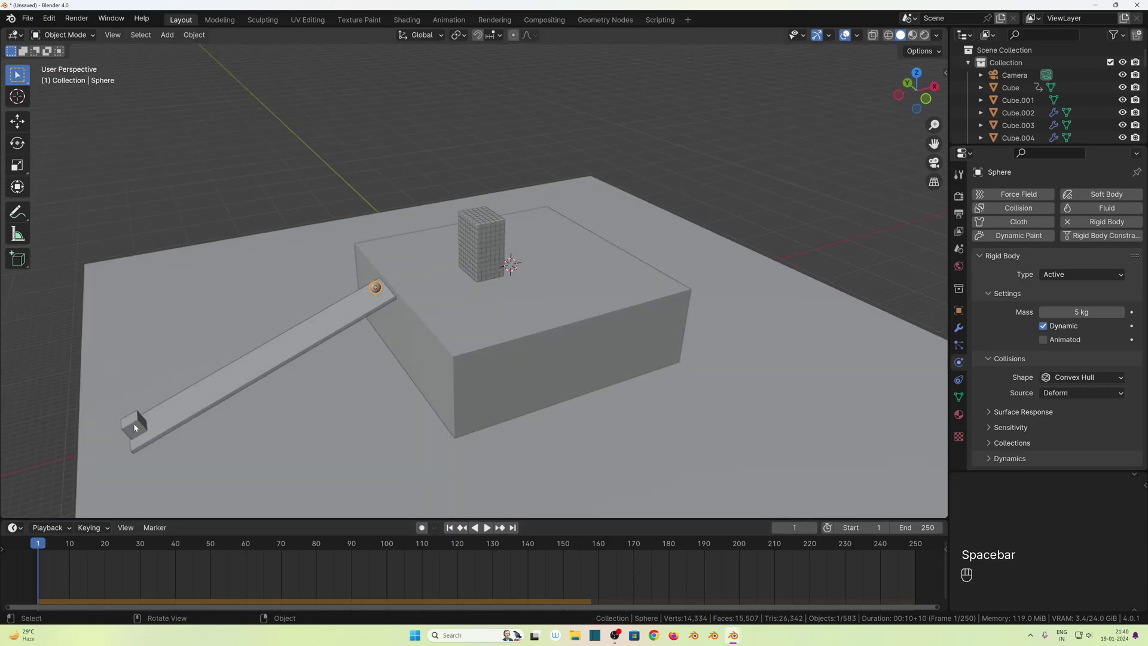
Move the second keyframe of the cube on the ramp to frame 20 and play the simulation.
{"action": "left_click", "coordinate": [135, 425]}
{"action": "left_click_drag", "start_coordinate": [148, 573], "coordinate": [119, 551]}
{"action": "key", "text": "g"}
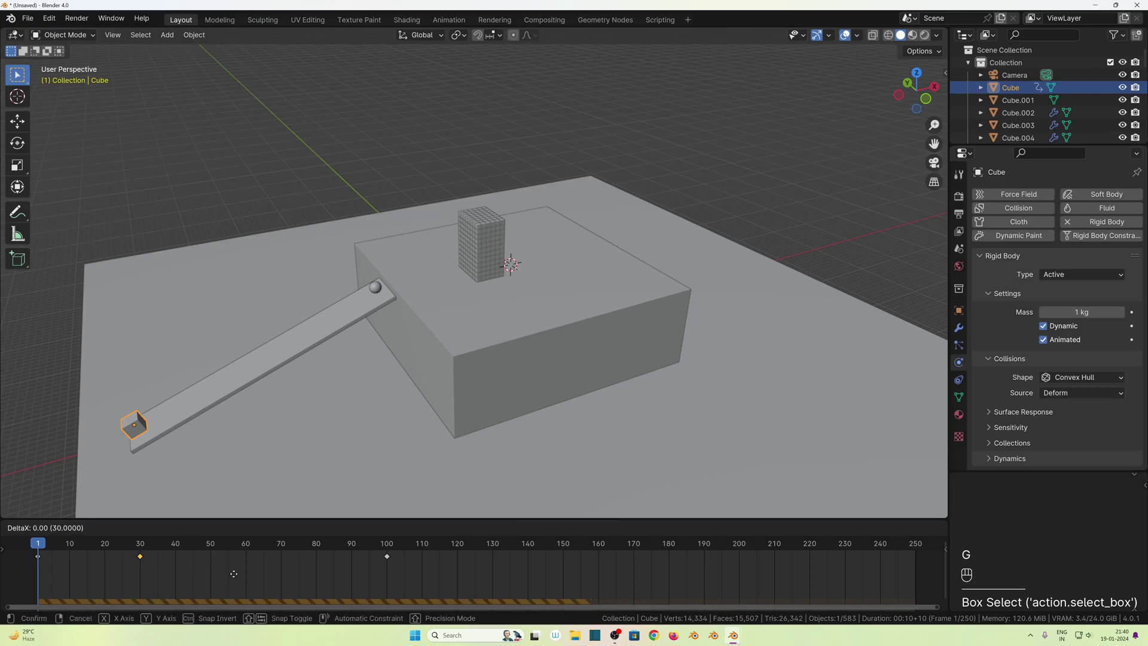
{"action": "left_click", "coordinate": [199, 573]}
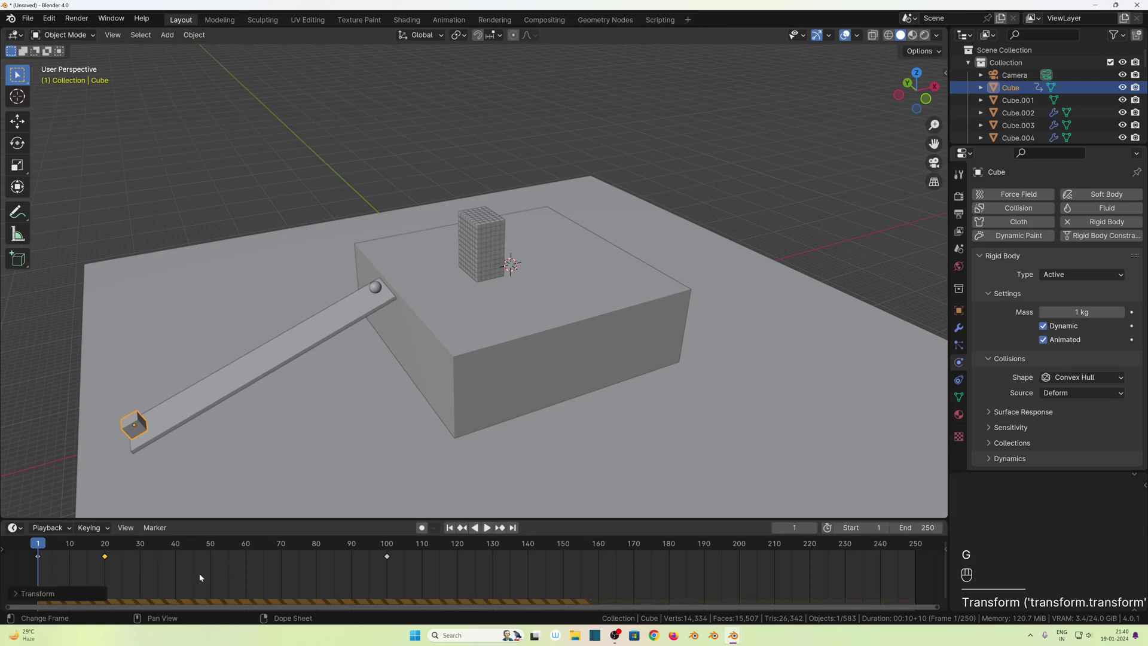
{"action": "key", "text": "space"}
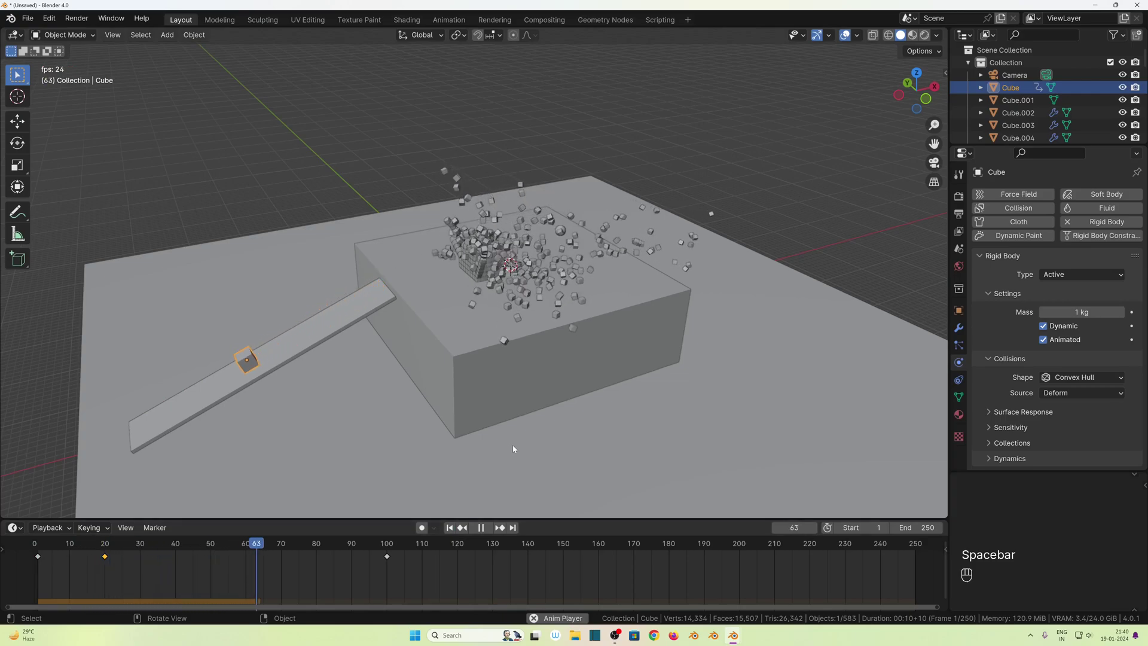
{"action": "key", "text": "space"}
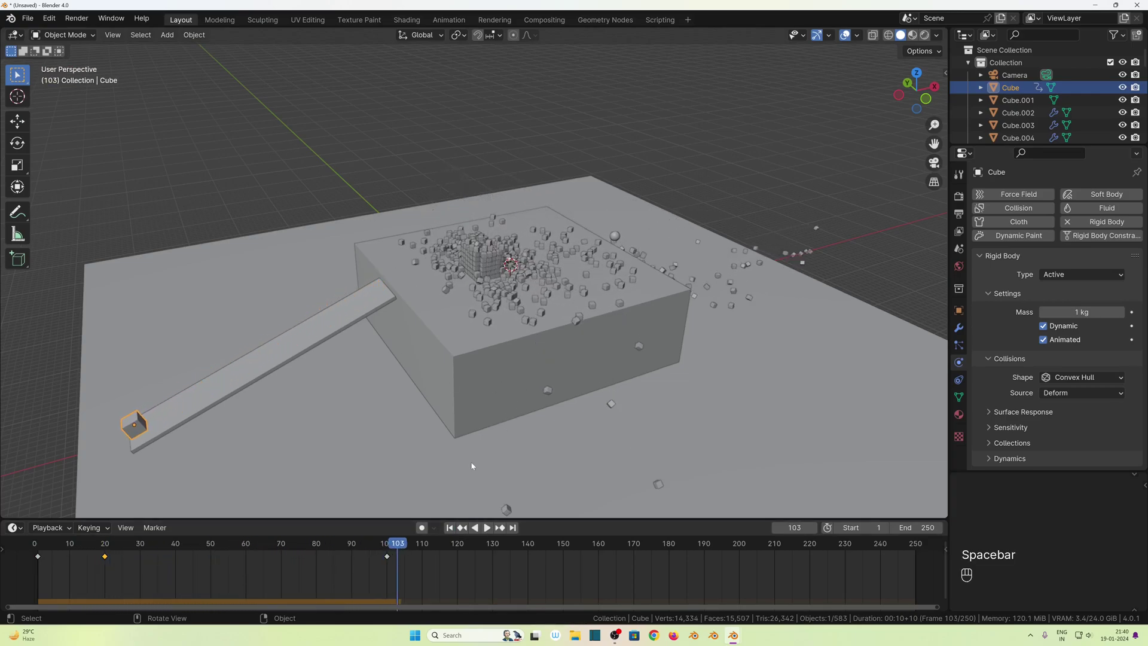
{"action": "left_click", "coordinate": [450, 527]}
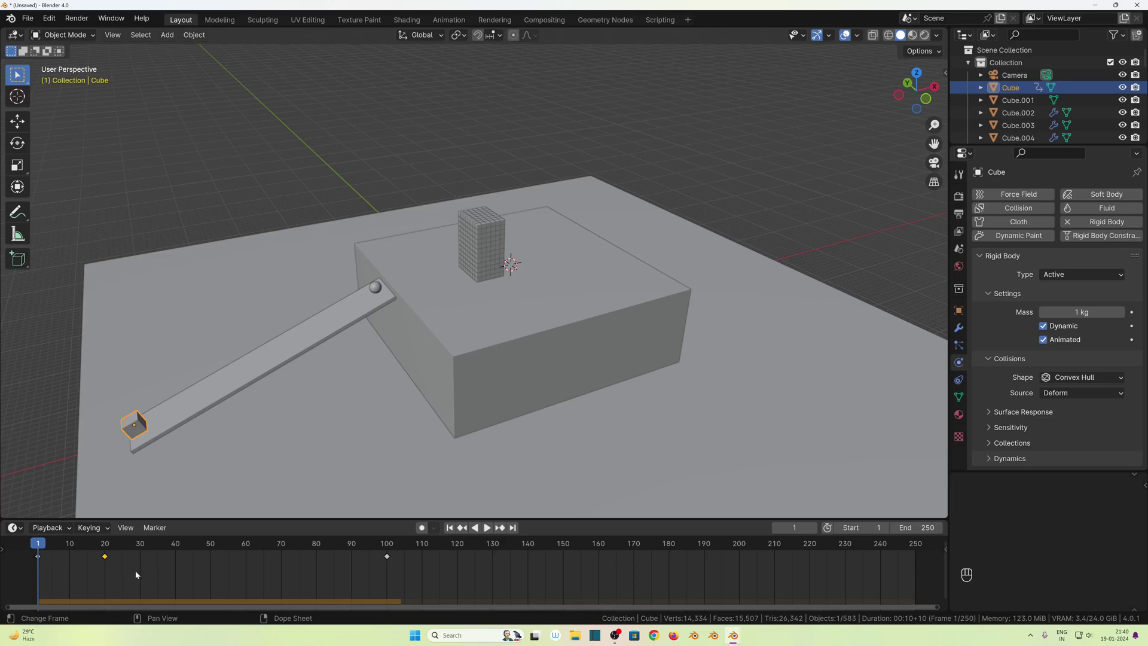
Move the ramp cube's second keyframe to frame 25 and replay the simulation.
{"action": "key", "text": "g"}
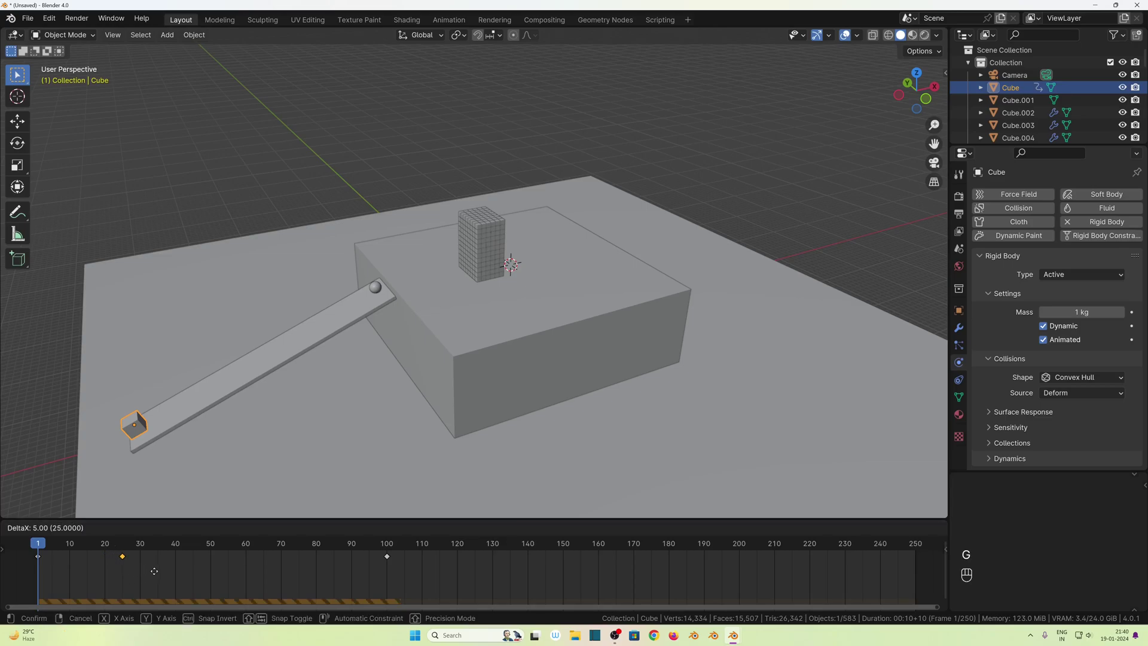
{"action": "left_click", "coordinate": [154, 570]}
{"action": "key", "text": "space"}
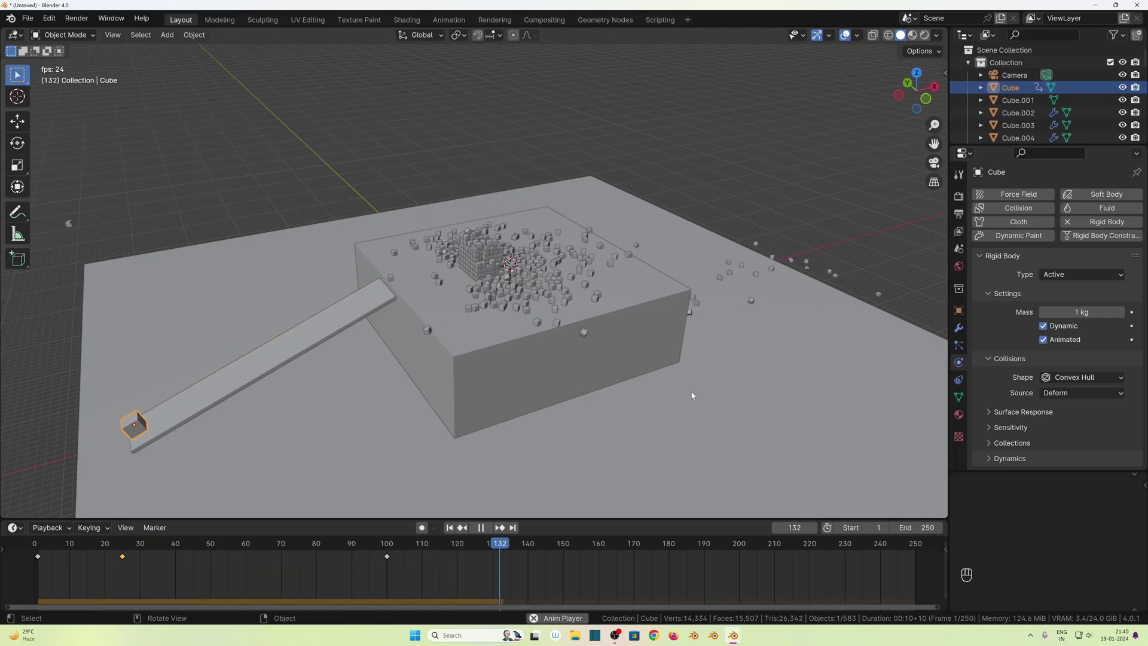
{"action": "key", "text": "space"}
Move the ramp cube's second keyframe to frame 30 and run the simulation again.
{"action": "key", "text": "g"}
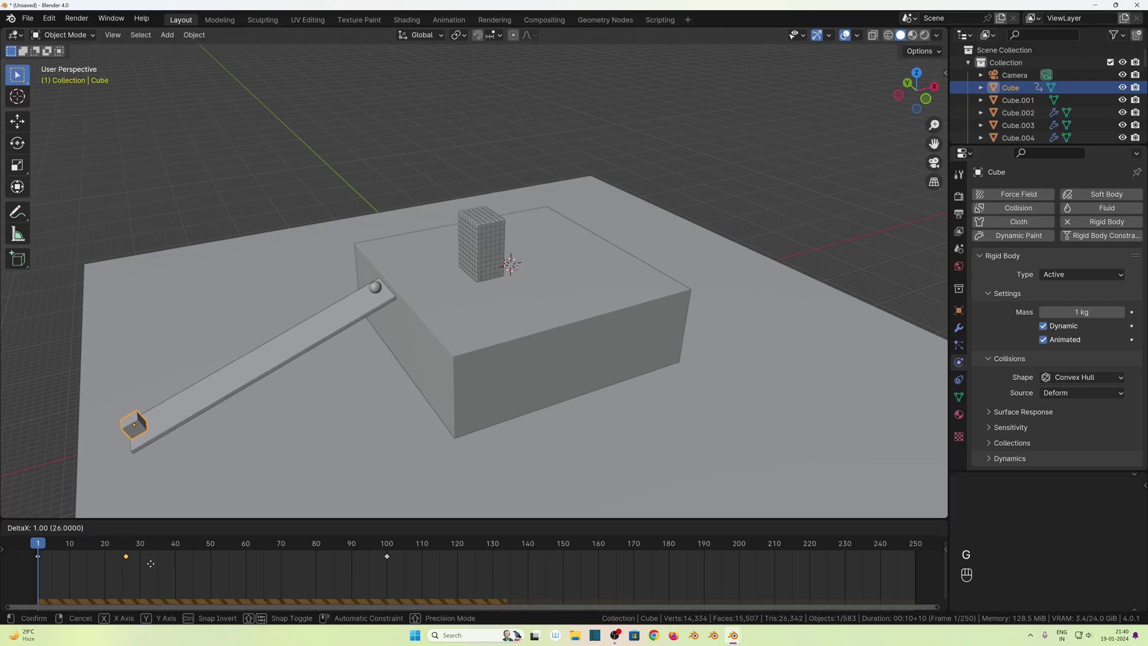
{"action": "left_click", "coordinate": [161, 563]}
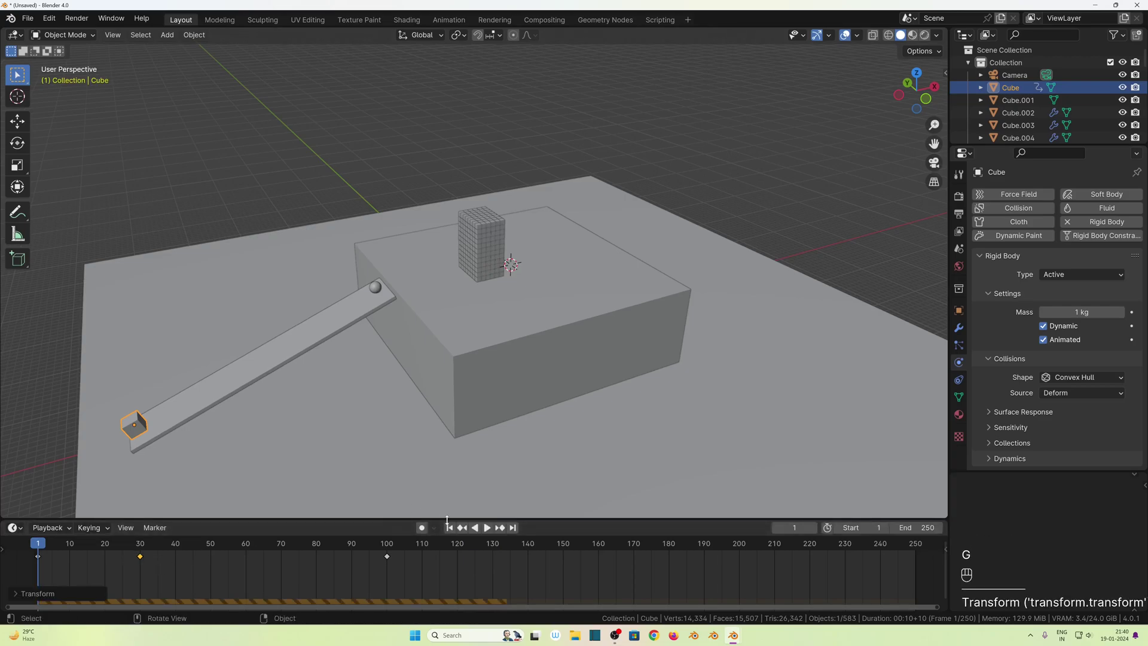
{"action": "key", "text": "space"}
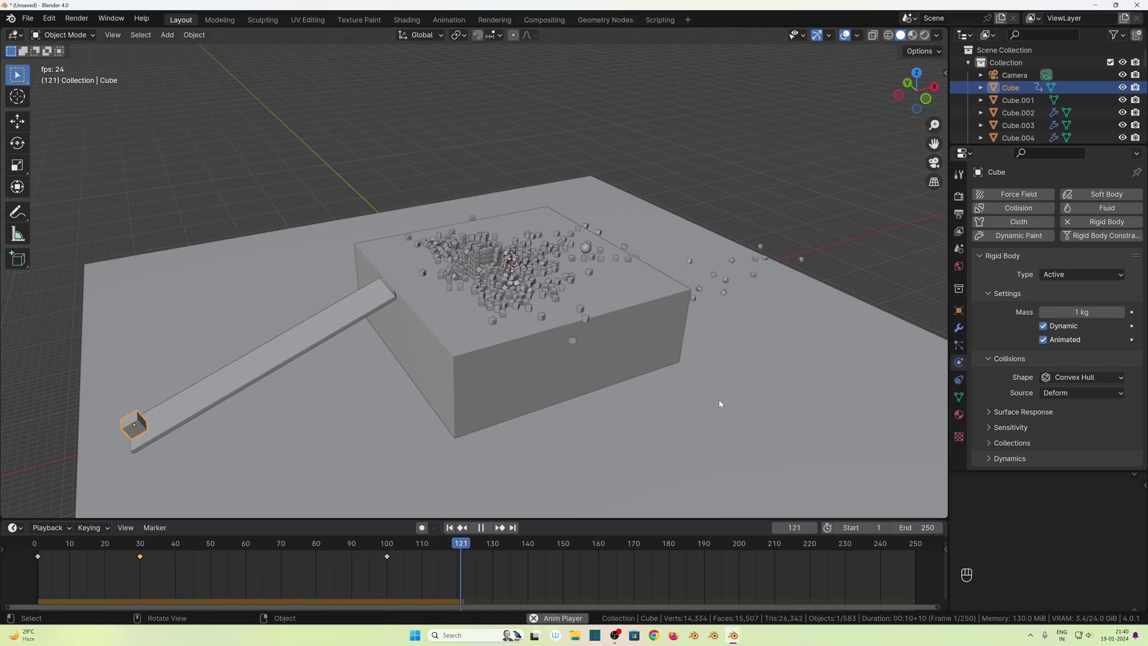
{"action": "key", "text": "space"}
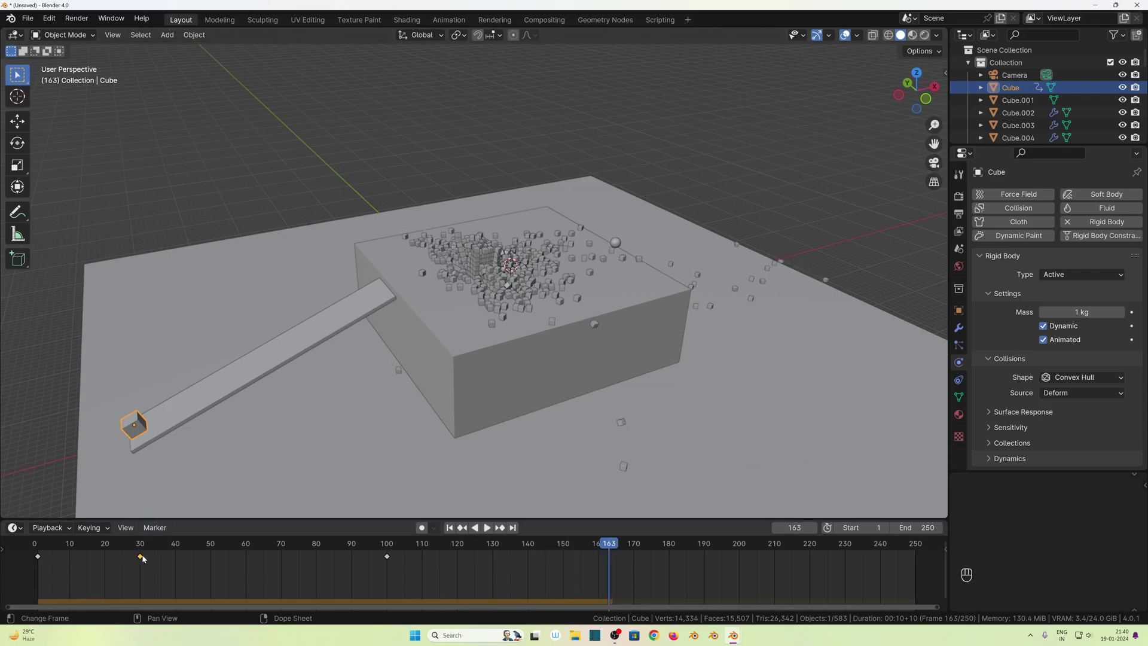
Return to the first frame and switch the viewport to material preview shading.
{"action": "left_click", "coordinate": [449, 528]}
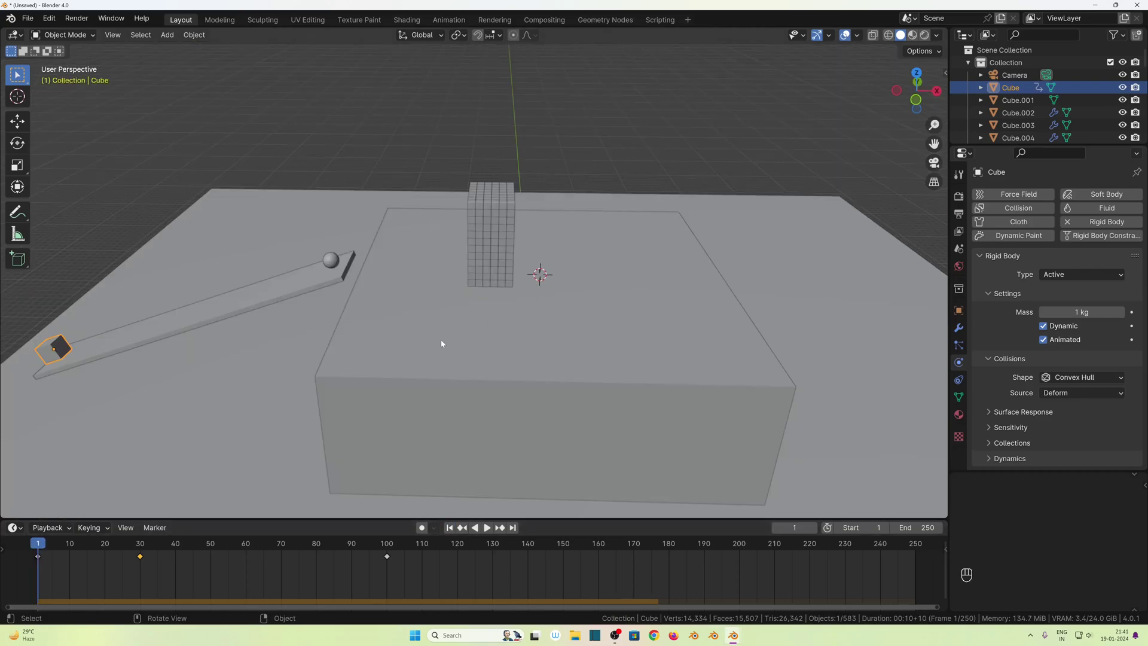
{"action": "left_click", "coordinate": [501, 250]}
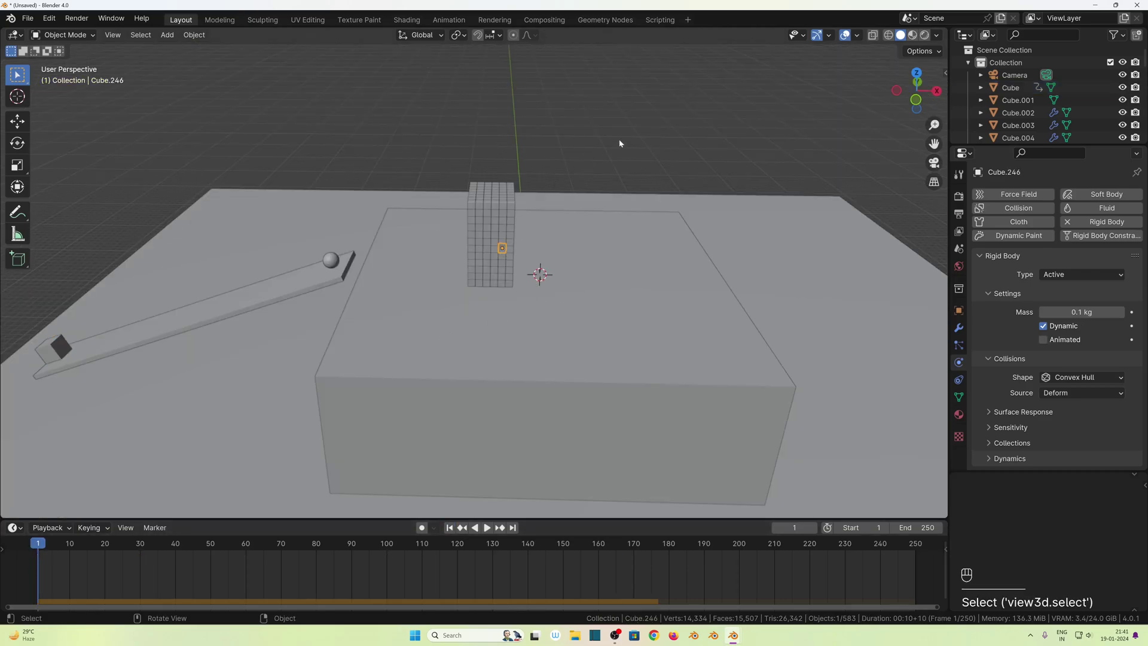
{"action": "left_click", "coordinate": [915, 36]}
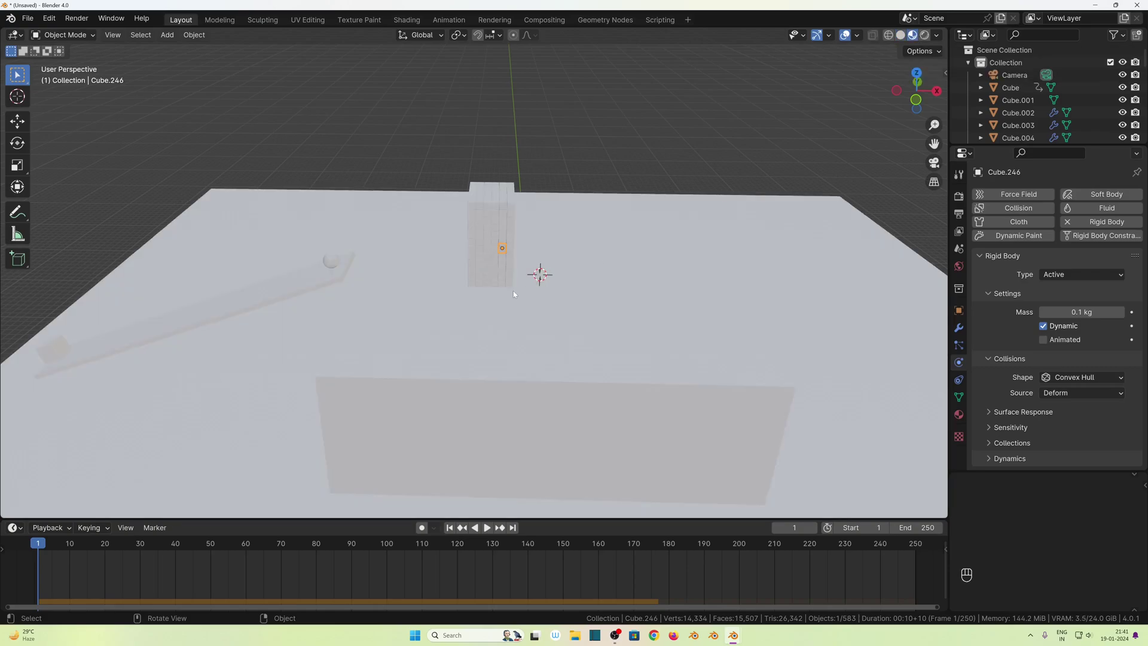
{"action": "scroll", "coordinate": [513, 294], "scroll_direction": "up", "scroll_amount": 2}
{"action": "middle_click_drag", "start_coordinate": [755, 136], "coordinate": [518, 345]}
{"action": "scroll", "coordinate": [518, 345], "scroll_direction": "down", "scroll_amount": 2}
Create and name a new metal material for the sphere at the upper end of the ramp.
{"action": "left_click", "coordinate": [393, 318]}
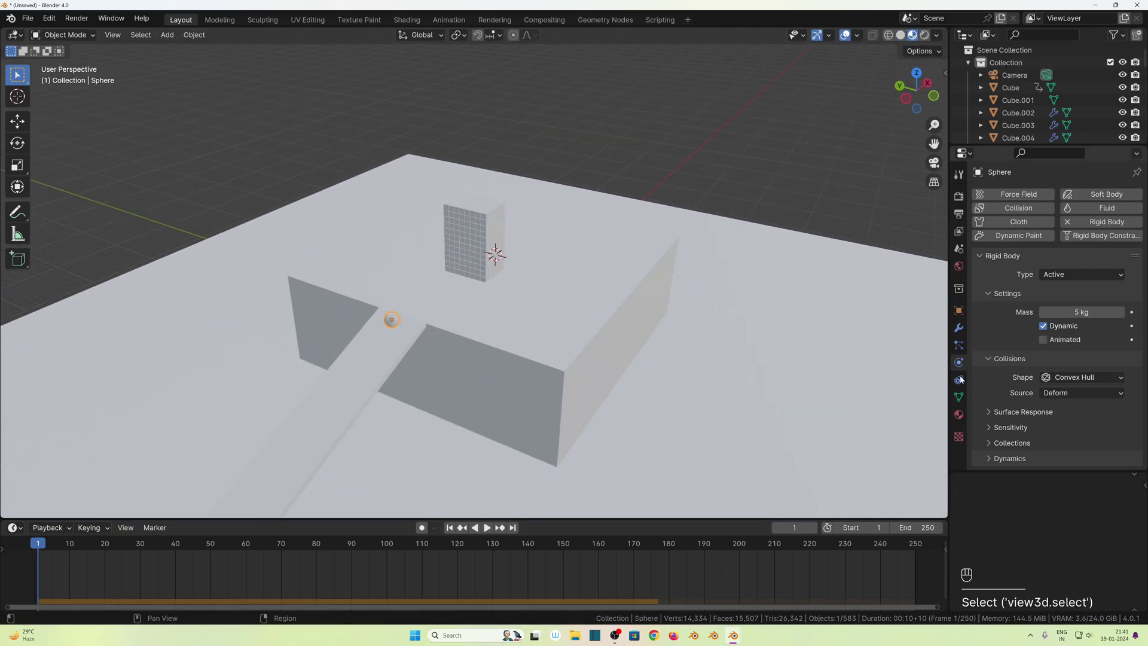
{"action": "left_click", "coordinate": [958, 414]}
{"action": "left_click", "coordinate": [1063, 250]}
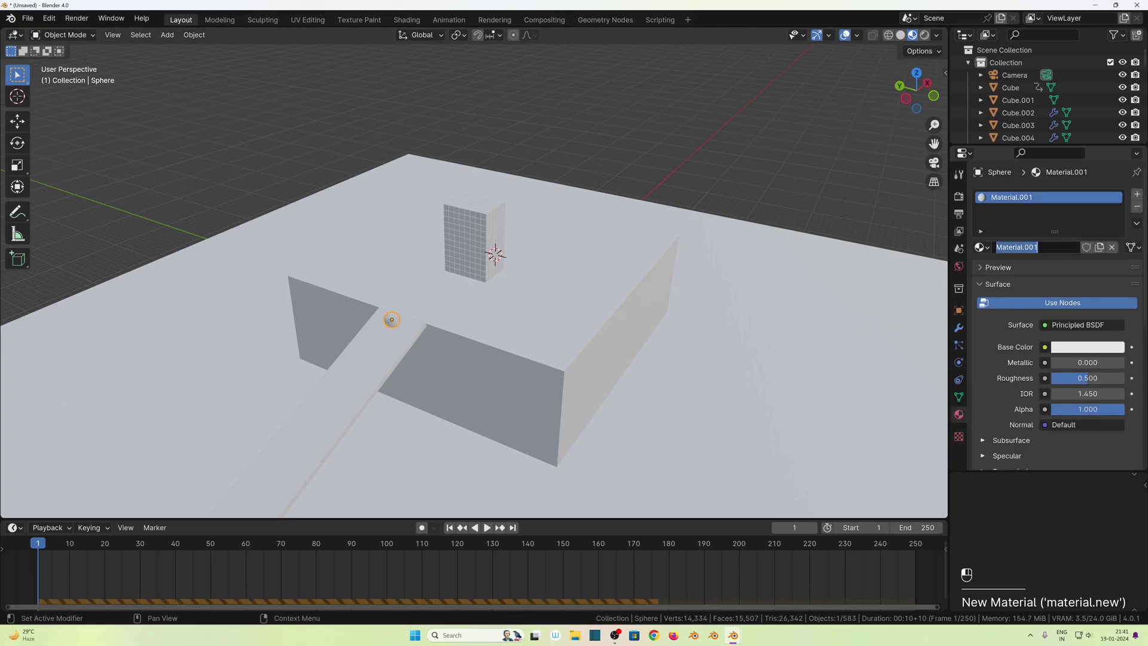
{"action": "type", "text": "BaMeta"}
Darken the sphere material's base color, raise its metallic value and set its roughness to 0.1.
{"action": "left_click", "coordinate": [1068, 348]}
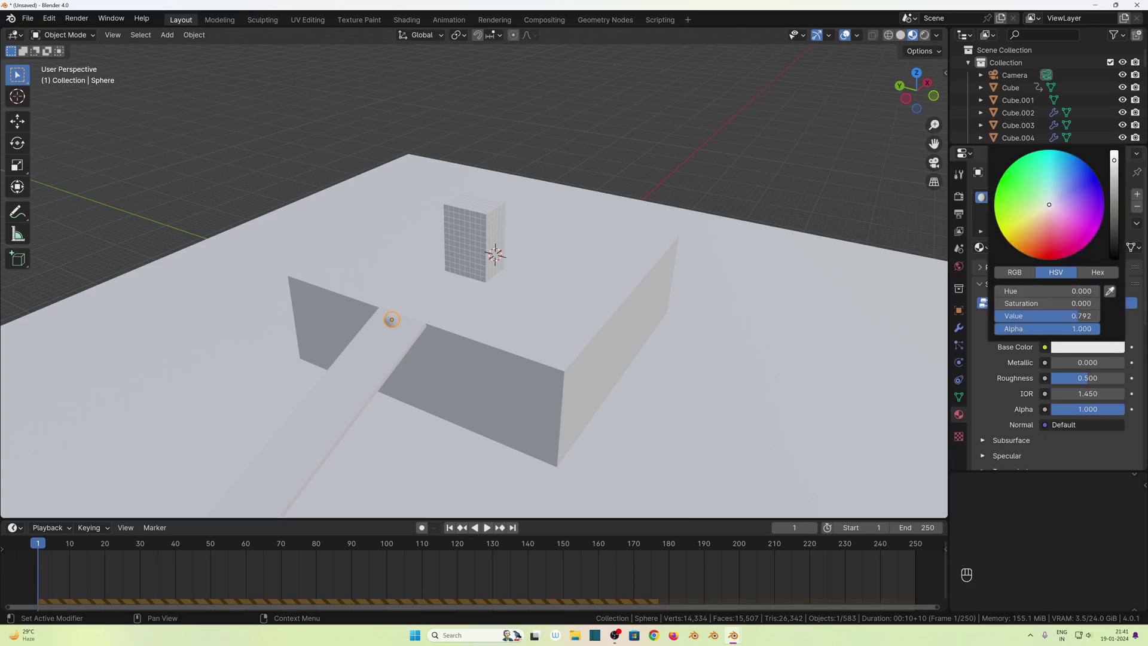
{"action": "left_click_drag", "start_coordinate": [1078, 315], "coordinate": [1023, 315]}
{"action": "mouse_move", "coordinate": [1070, 362]}
{"action": "left_mouse_down"}
{"action": "mouse_move", "coordinate": [1122, 362]}
{"action": "mouse_move", "coordinate": [1066, 381]}
{"action": "left_mouse_up"}
{"action": "scroll", "coordinate": [631, 374], "scroll_direction": "up", "scroll_amount": 5}
{"action": "type", "text": ".1"}
{"action": "key", "text": "Return"}
Give the cube at the lower end of the ramp a new material named "Metal cube".
{"action": "scroll", "coordinate": [303, 408], "scroll_direction": "down", "scroll_amount": 3}
{"action": "middle_click_drag", "start_coordinate": [400, 433], "coordinate": [408, 393]}
{"action": "left_click", "coordinate": [214, 375]}
{"action": "left_click", "coordinate": [1052, 247]}
{"action": "double_click", "coordinate": [1037, 247]}
{"action": "type", "text": "Metal cube"}
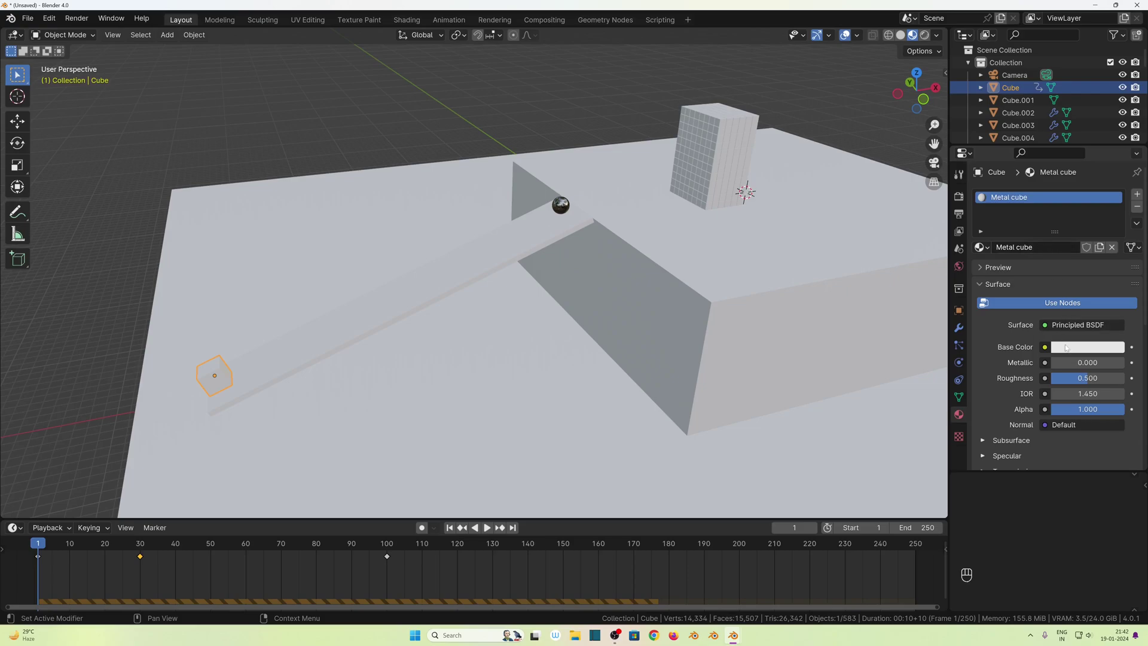
Give the Metal cube material a pale blue base color, a metallic value of 1.0 and a roughness of 0.1.
{"action": "left_click", "coordinate": [1064, 347]}
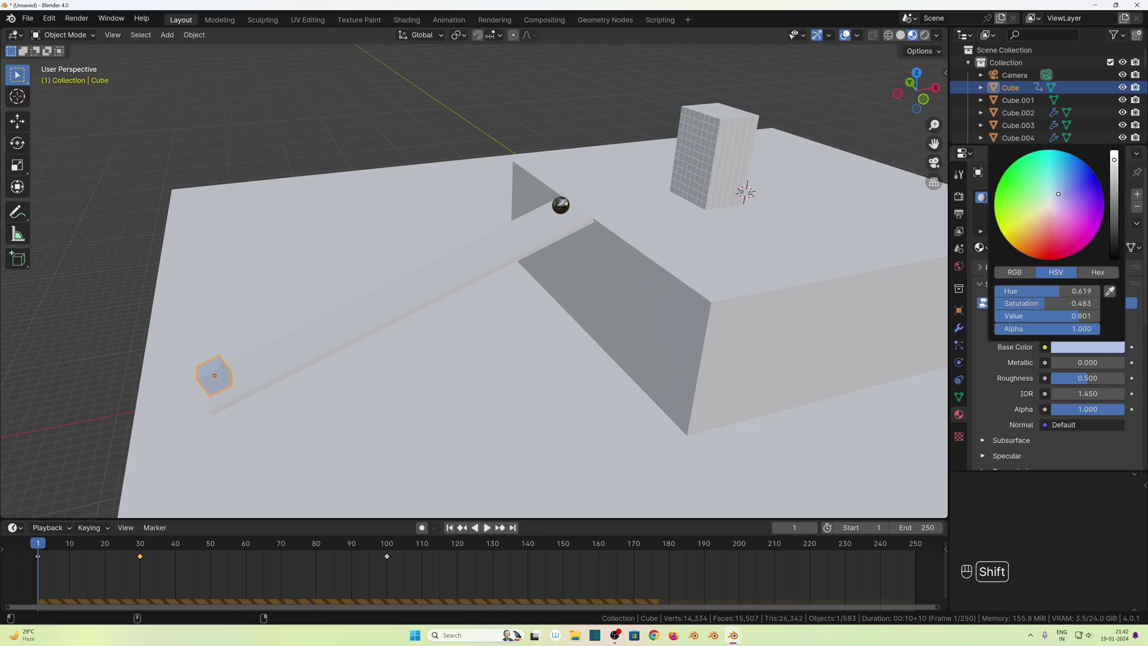
{"action": "left_click_drag", "start_coordinate": [1058, 194], "coordinate": [1059, 193], "text": "shift"}
{"action": "left_click_drag", "start_coordinate": [1070, 362], "coordinate": [1124, 362]}
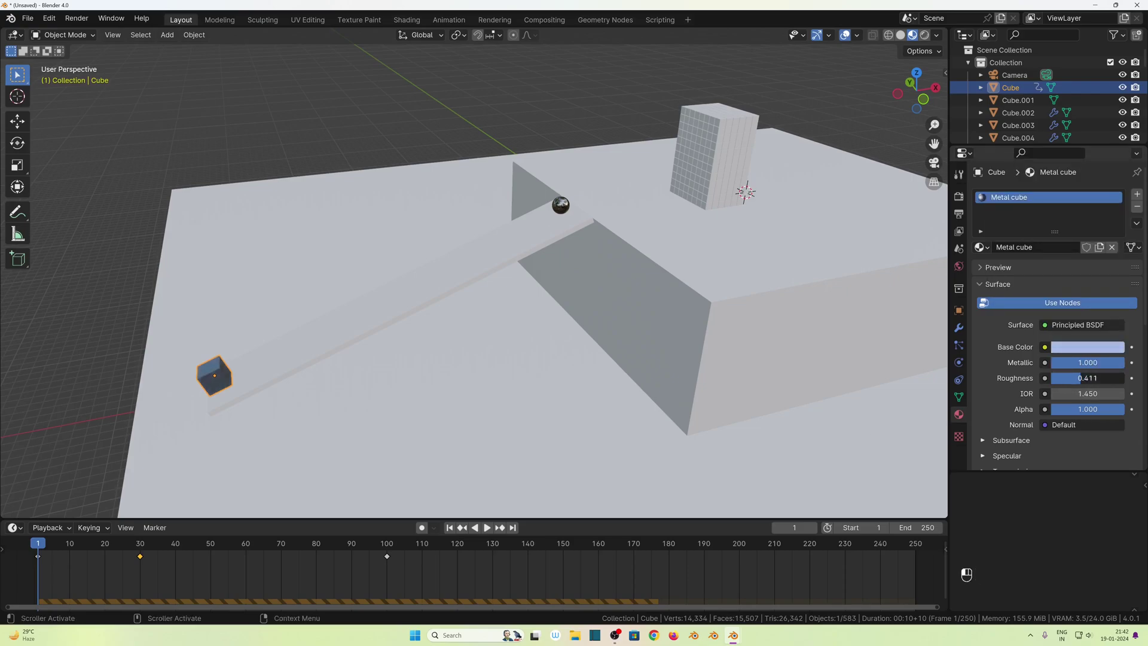
{"action": "left_click", "coordinate": [1079, 347]}
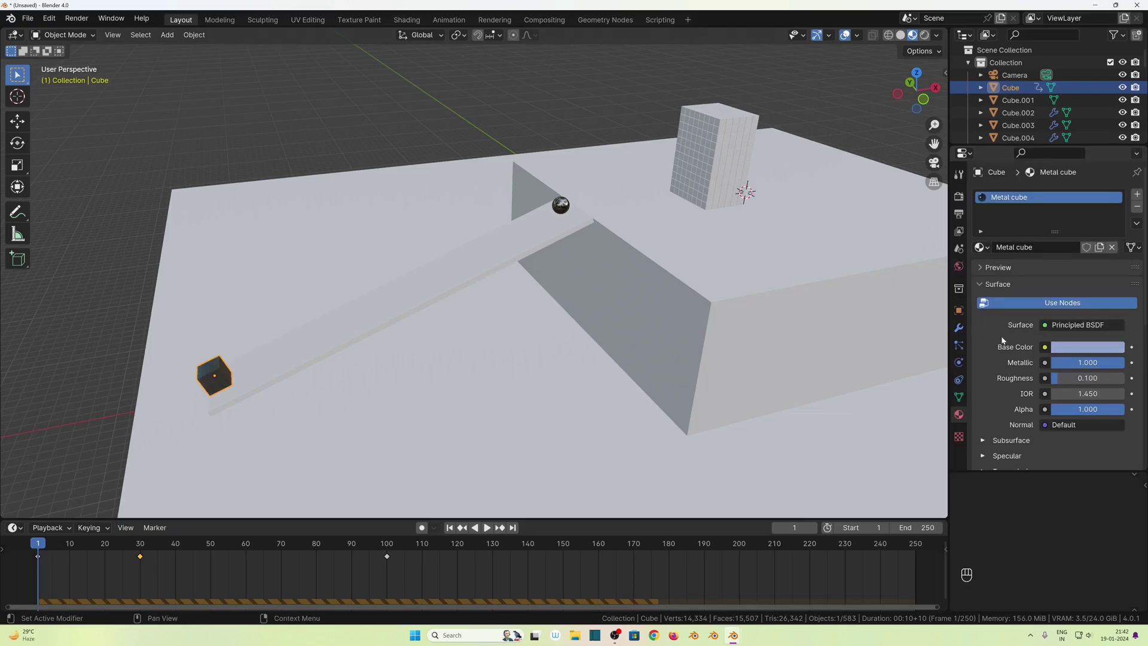
{"action": "scroll", "coordinate": [467, 440], "scroll_direction": "up", "scroll_amount": 3}
{"action": "middle_click_drag", "start_coordinate": [468, 441], "coordinate": [772, 335], "text": "shift"}
{"action": "scroll", "coordinate": [594, 345], "scroll_direction": "down", "scroll_amount": 5}
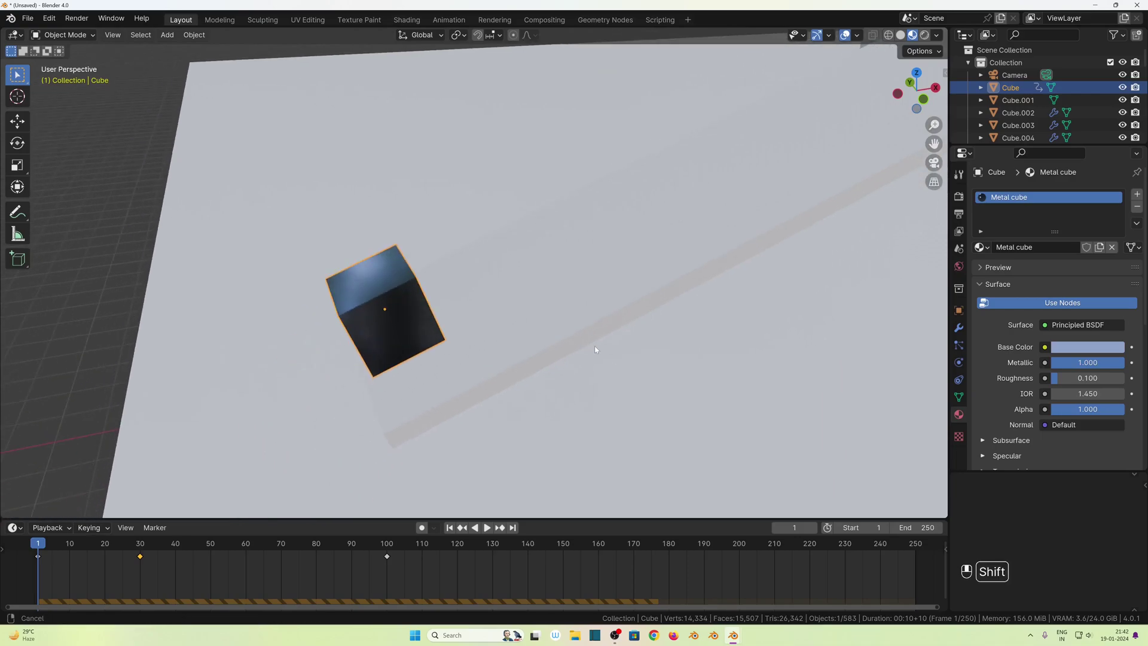
Give the ground plane a new material named "Ground" with a dark brown base color.
{"action": "middle_click_drag", "start_coordinate": [595, 345], "coordinate": [491, 429]}
{"action": "left_click", "coordinate": [491, 429]}
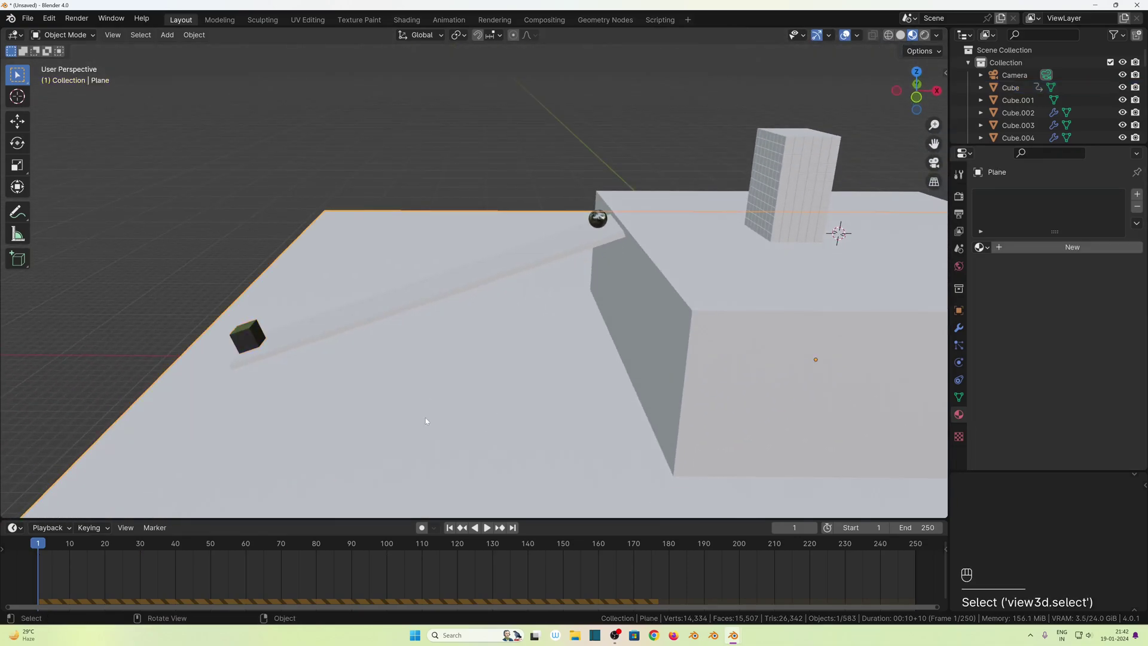
{"action": "double_click", "coordinate": [1053, 247]}
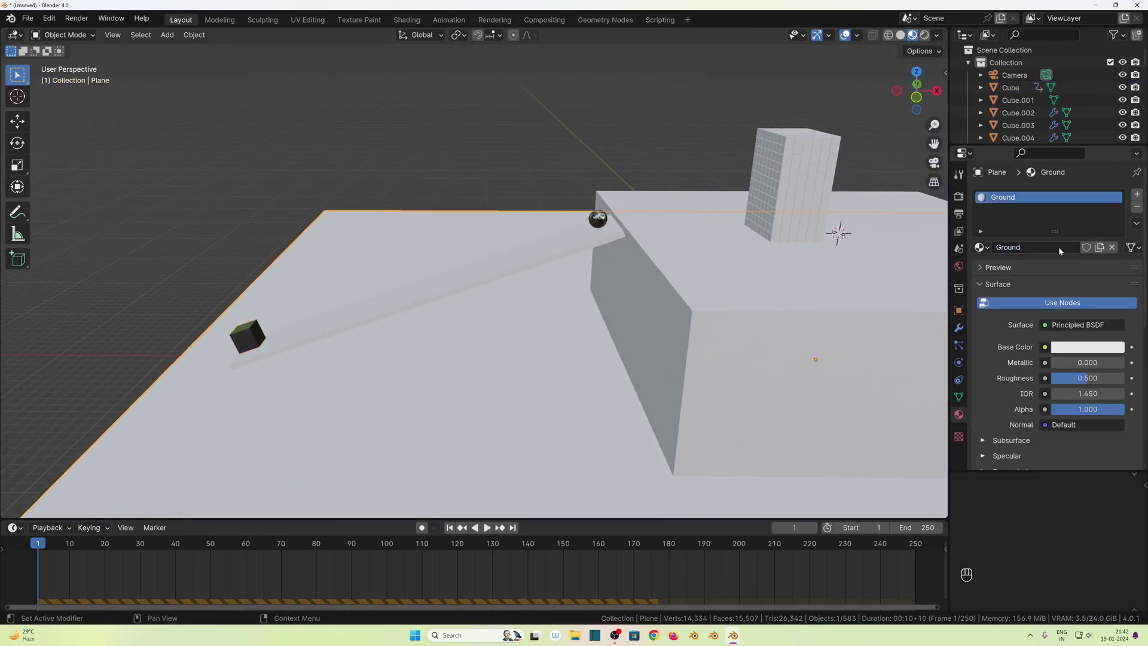
{"action": "left_click", "coordinate": [1087, 347]}
{"action": "left_click", "coordinate": [1034, 235]}
{"action": "left_click_drag", "start_coordinate": [1104, 177], "coordinate": [1113, 230]}
{"action": "mouse_move", "coordinate": [1038, 242]}
{"action": "left_mouse_down", "text": "shift"}
{"action": "mouse_move", "coordinate": [1054, 209]}
{"action": "mouse_move", "coordinate": [1037, 226]}
{"action": "left_mouse_up", "text": "shift"}
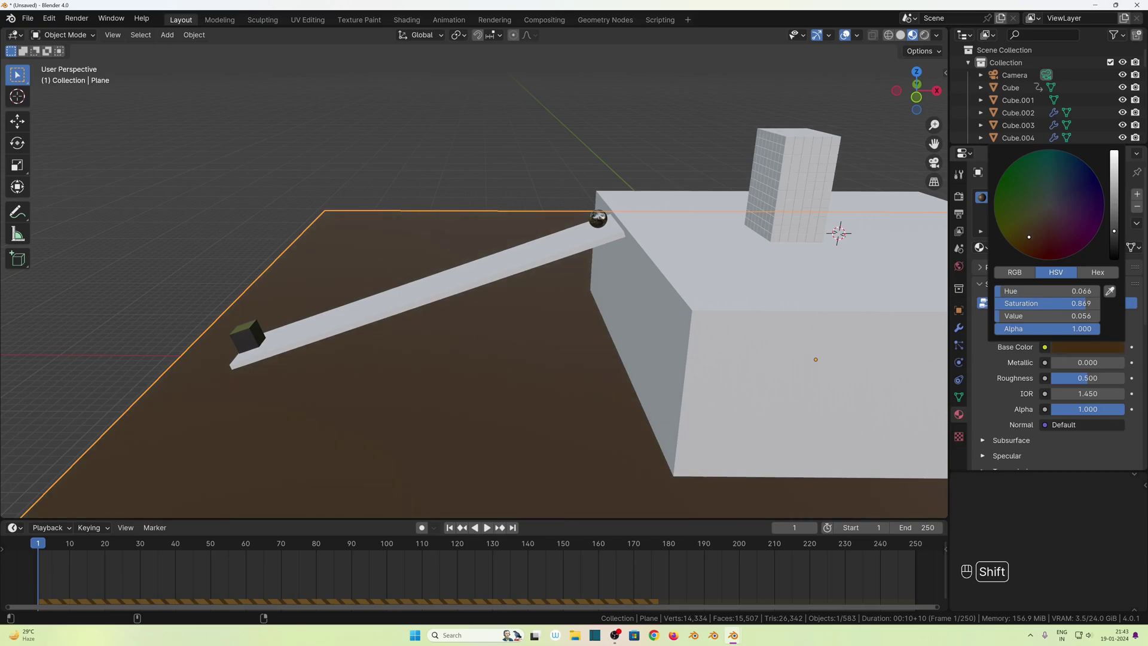
Give the large block under the cube stack a new material with a dark orange base color.
{"action": "scroll", "coordinate": [616, 367], "scroll_direction": "down", "scroll_amount": 3}
{"action": "left_click", "coordinate": [639, 335]}
{"action": "left_click", "coordinate": [1039, 246]}
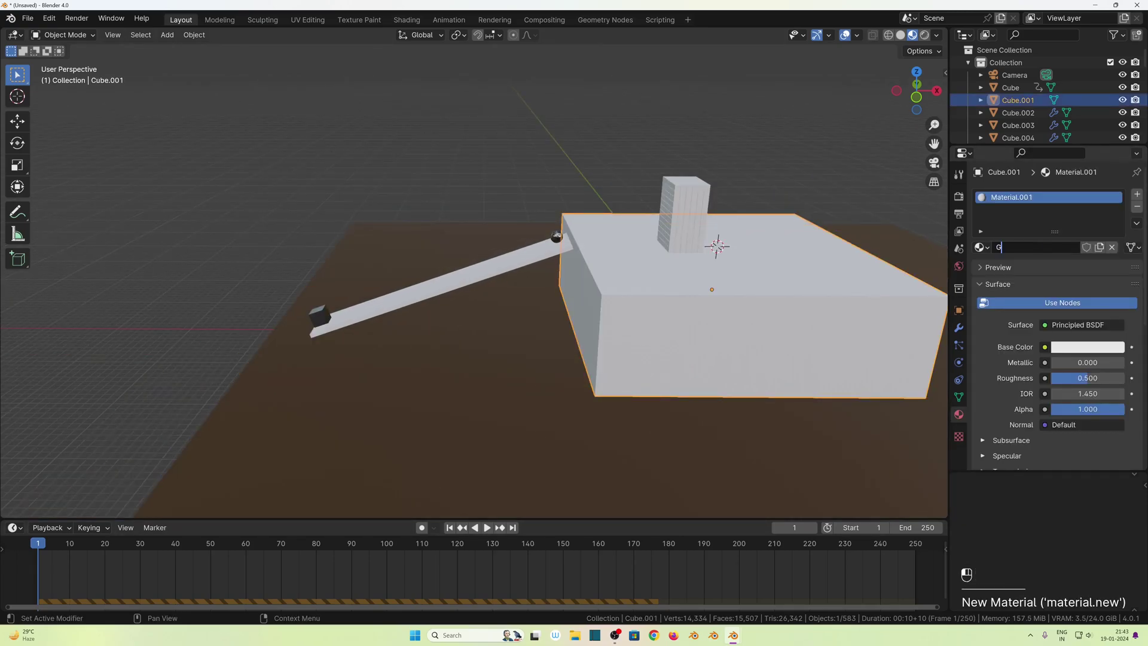
{"action": "left_click", "coordinate": [1087, 346]}
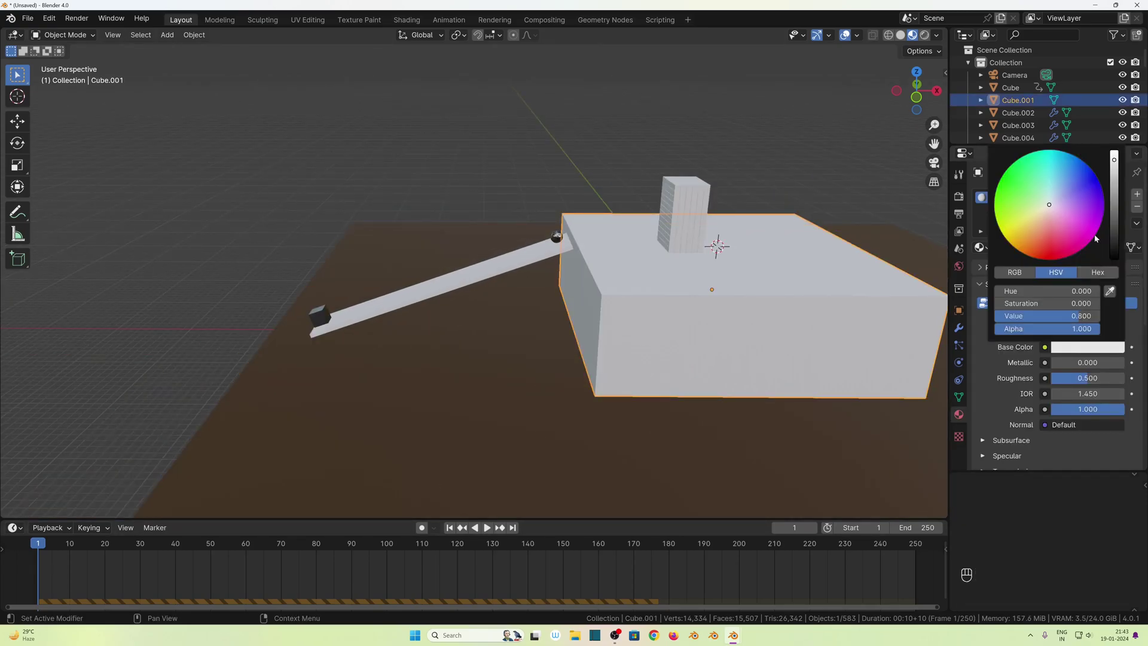
{"action": "left_click_drag", "start_coordinate": [1035, 230], "coordinate": [1027, 237], "text": "shift"}
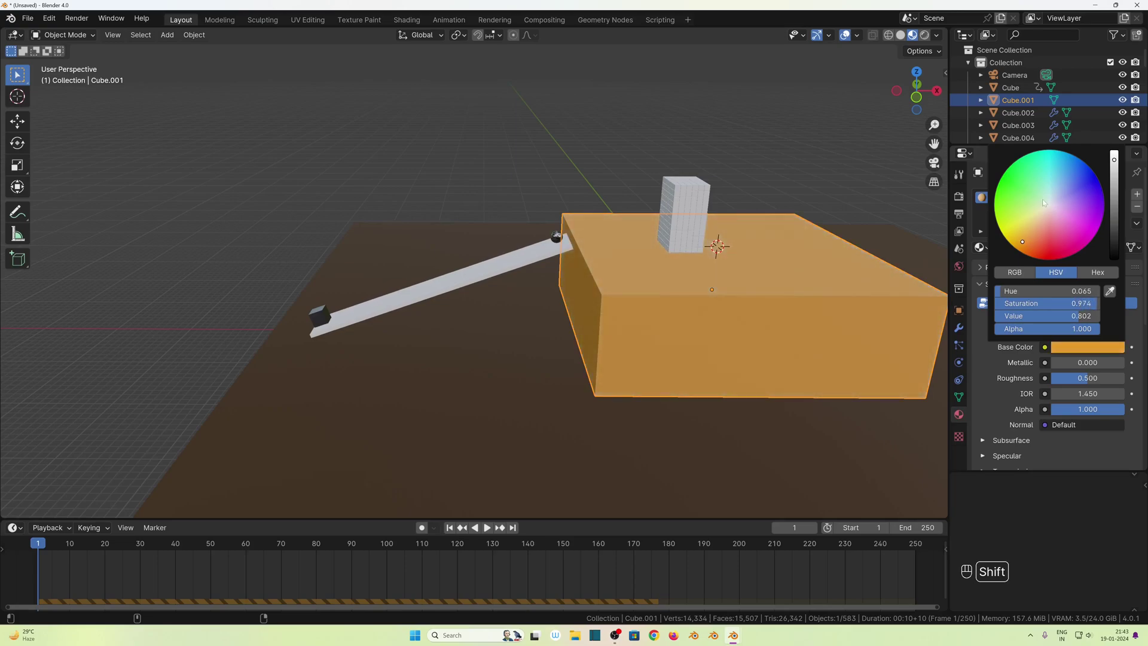
{"action": "left_click", "coordinate": [1080, 348]}
{"action": "left_click_drag", "start_coordinate": [1113, 160], "coordinate": [1113, 206]}
Give the ramp a new material named "Ground 3".
{"action": "middle_click_drag", "start_coordinate": [498, 348], "coordinate": [441, 418], "text": "shift"}
{"action": "left_click", "coordinate": [356, 368]}
{"action": "left_click", "coordinate": [1079, 248]}
{"action": "left_click", "coordinate": [1070, 247]}
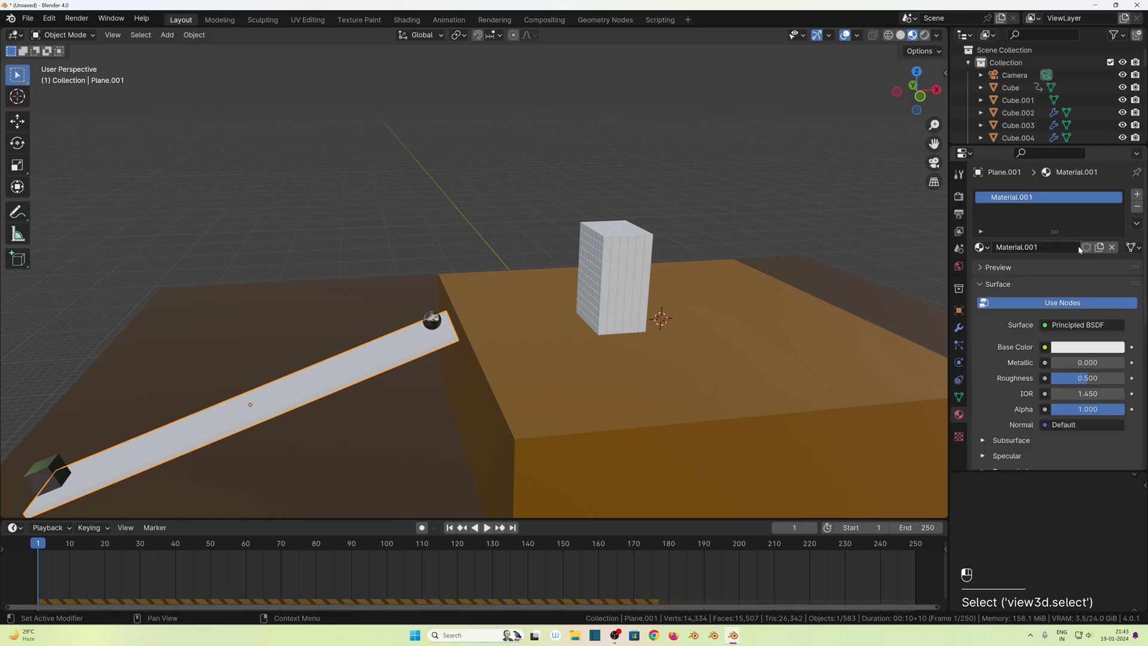
{"action": "type", "text": "Ground 3"}
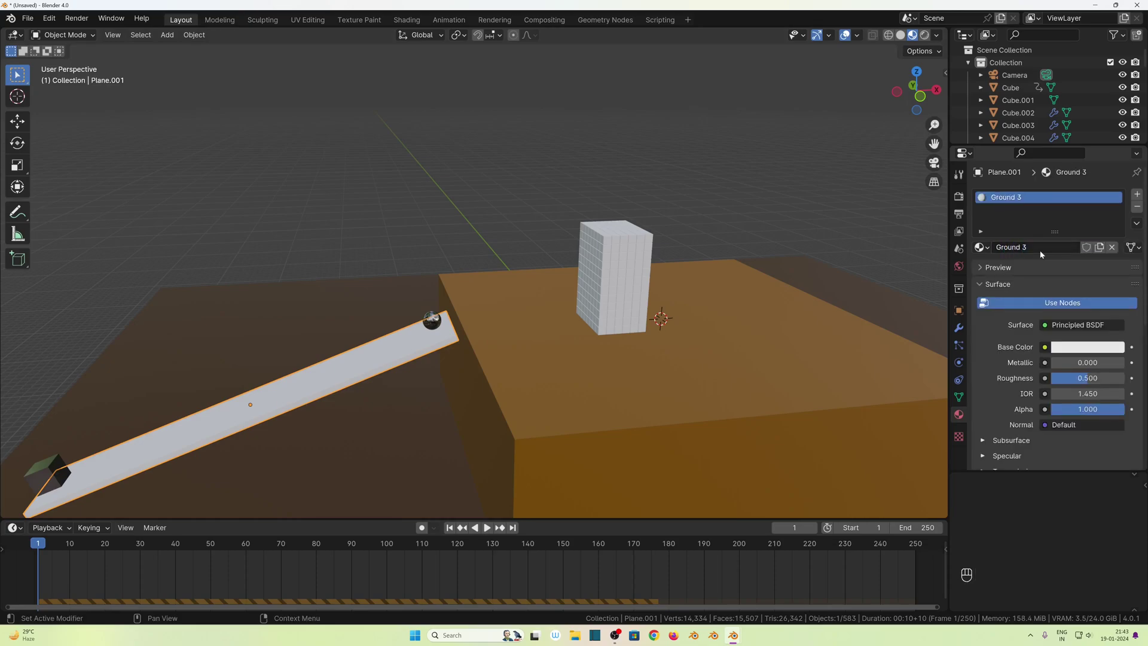
Set the ramp material's base color to a dark greyish blue with hue 0.618, saturation 0.381 and value 0.093.
{"action": "left_click", "coordinate": [1087, 351]}
{"action": "left_click_drag", "start_coordinate": [1049, 204], "coordinate": [1057, 195]}
{"action": "left_click_drag", "start_coordinate": [1114, 163], "coordinate": [1113, 223]}
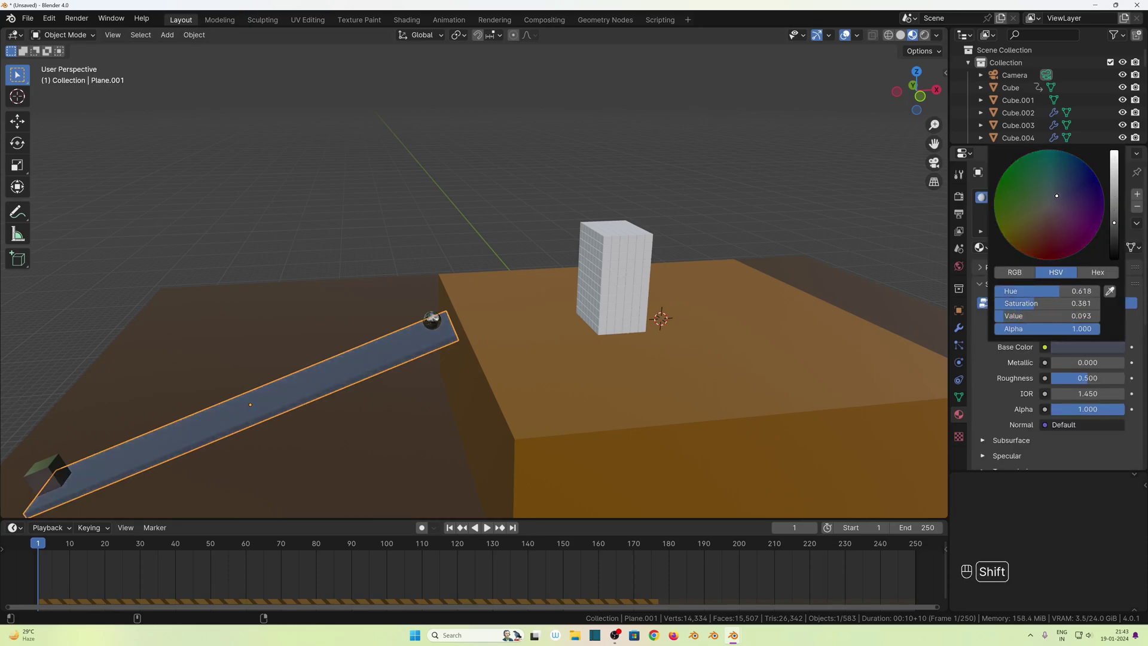
{"action": "left_click", "coordinate": [752, 385]}
{"action": "scroll", "coordinate": [389, 392], "scroll_direction": "down", "scroll_amount": 2}
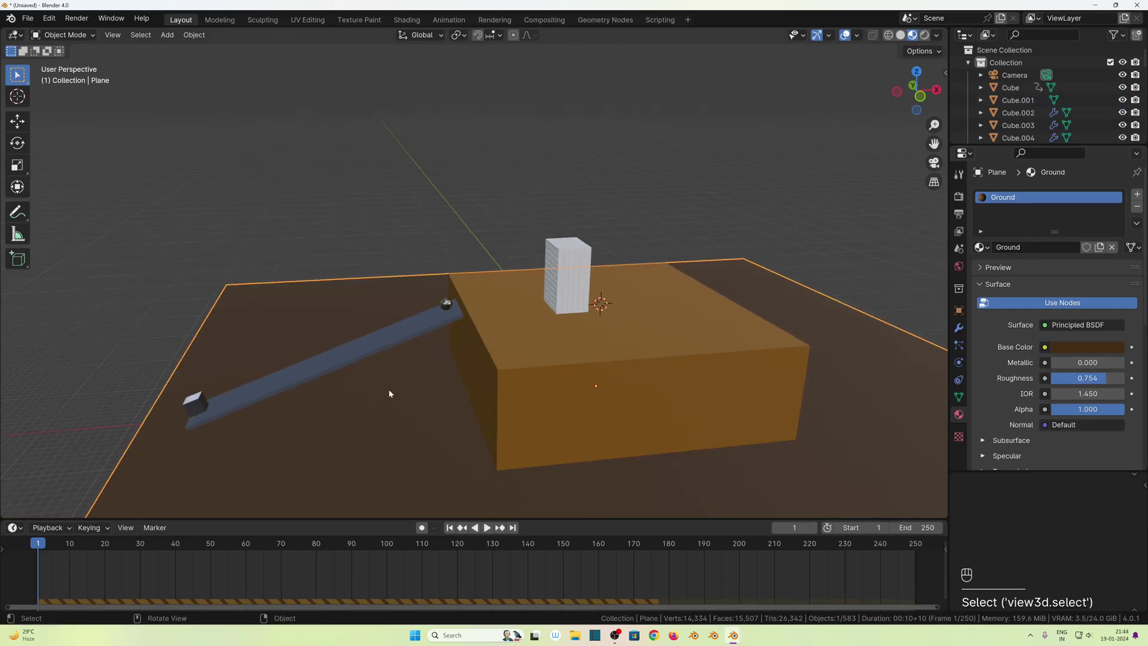
Give one cube in the stack a new material named "Cubes" with a light purple base color.
{"action": "left_click", "coordinate": [565, 295]}
{"action": "scroll", "coordinate": [592, 317], "scroll_direction": "up", "scroll_amount": 8}
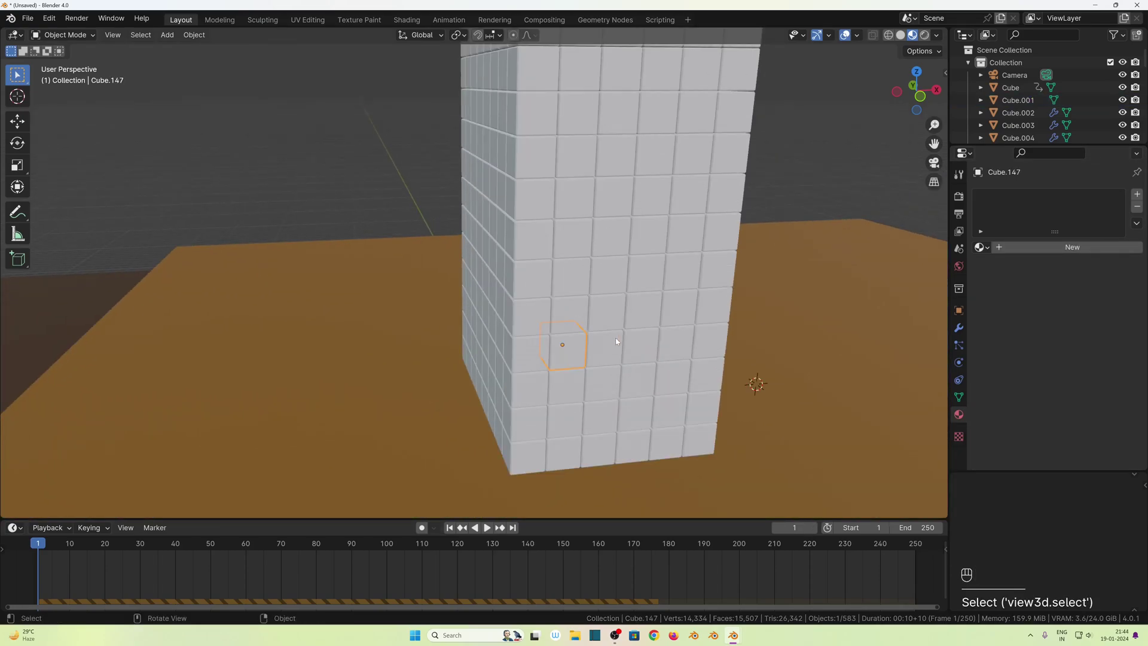
{"action": "double_click", "coordinate": [1036, 247]}
{"action": "type", "text": "Cubes"}
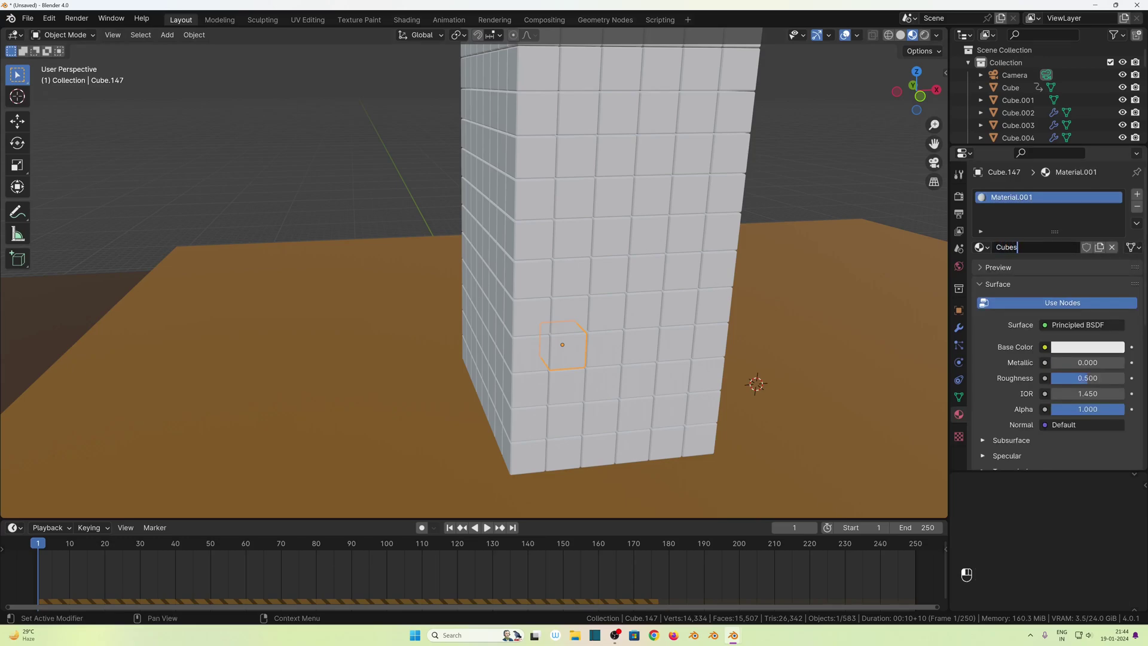
{"action": "left_click", "coordinate": [1085, 347]}
{"action": "left_click_drag", "start_coordinate": [1049, 207], "coordinate": [1064, 203], "text": "shift"}
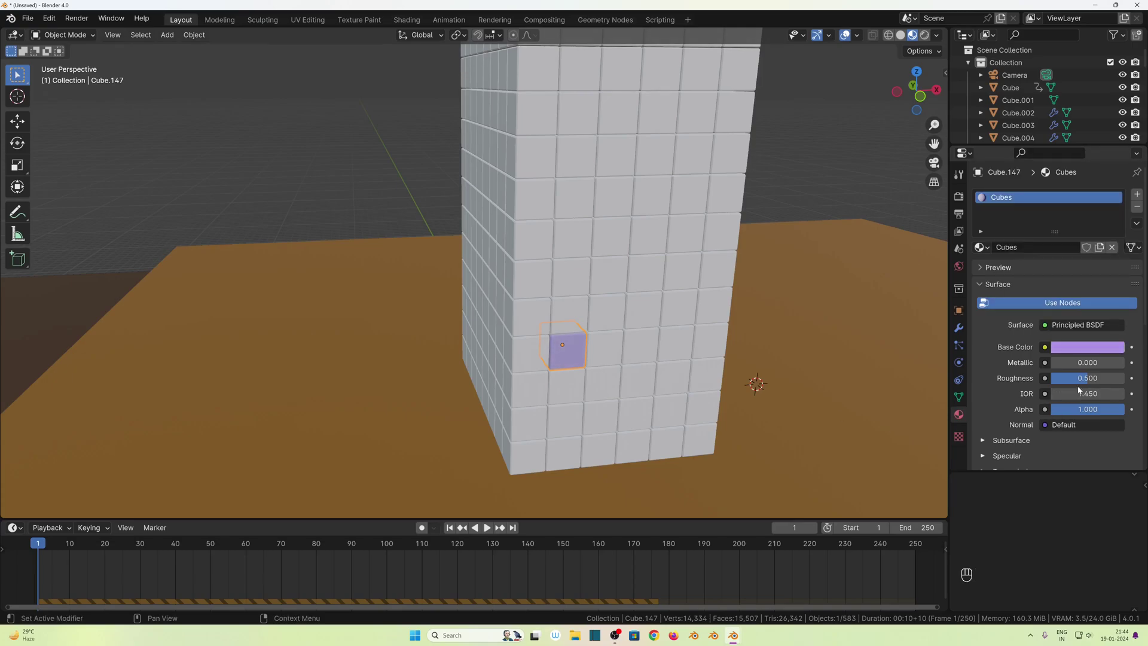
Set the Cubes material's metallic value to 1.0 and shade the selected cube smooth.
{"action": "left_click_drag", "start_coordinate": [1075, 363], "coordinate": [1125, 362]}
{"action": "middle_click_drag", "start_coordinate": [583, 362], "coordinate": [536, 391]}
{"action": "scroll", "coordinate": [555, 346], "scroll_direction": "up", "scroll_amount": 5}
{"action": "right_click", "coordinate": [561, 359]}
{"action": "left_click", "coordinate": [531, 359]}
Set the Cubes material's roughness to 0.3.
{"action": "scroll", "coordinate": [531, 359], "scroll_direction": "down", "scroll_amount": 8}
{"action": "double_click", "coordinate": [1088, 378]}
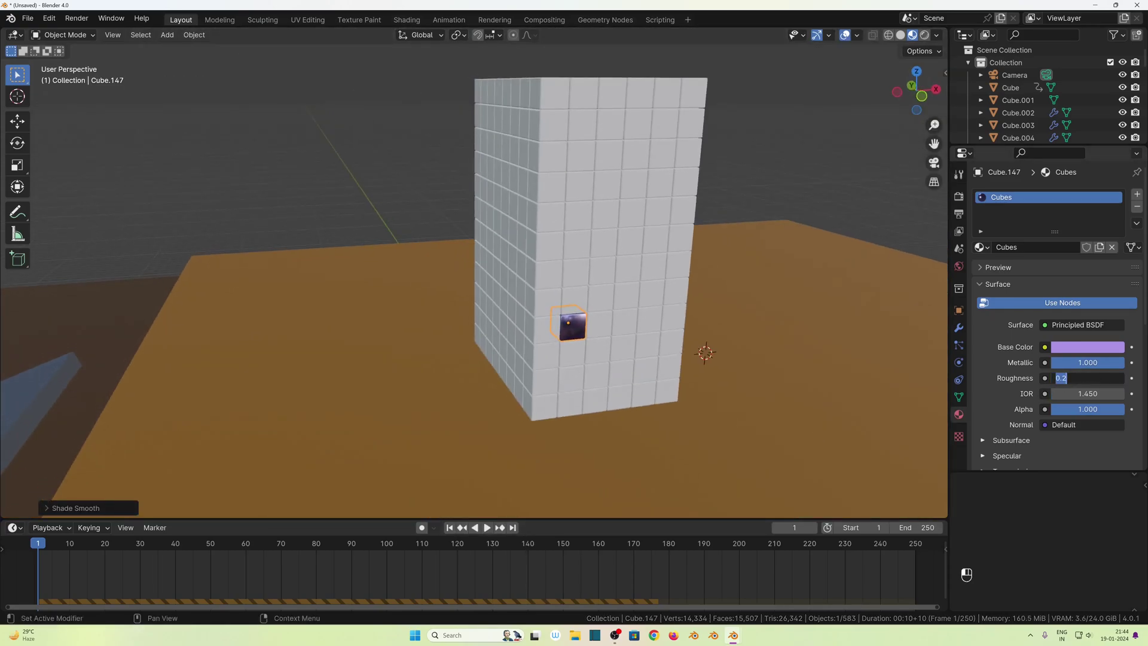
{"action": "type", "text": ".3"}
{"action": "key", "text": "Return"}
Select all cubes of the stack in wireframe view and link the Cubes material from the active cube to them.
{"action": "middle_click_drag", "start_coordinate": [923, 274], "coordinate": [748, 345]}
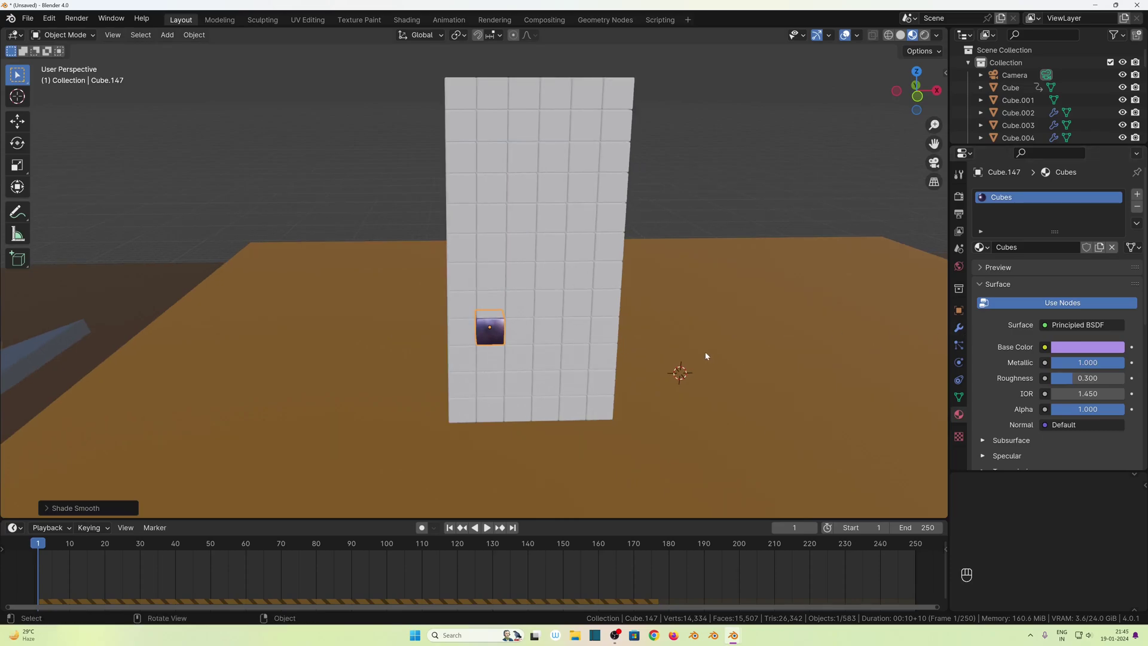
{"action": "scroll", "coordinate": [530, 365], "scroll_direction": "down", "scroll_amount": 1}
{"action": "key", "text": "shift+z"}
{"action": "left_click_drag", "start_coordinate": [382, 55], "coordinate": [697, 491]}
{"action": "left_click_drag", "start_coordinate": [721, 218], "coordinate": [800, 359], "text": "ctrl"}
{"action": "scroll", "coordinate": [800, 362], "scroll_direction": "up", "scroll_amount": 2}
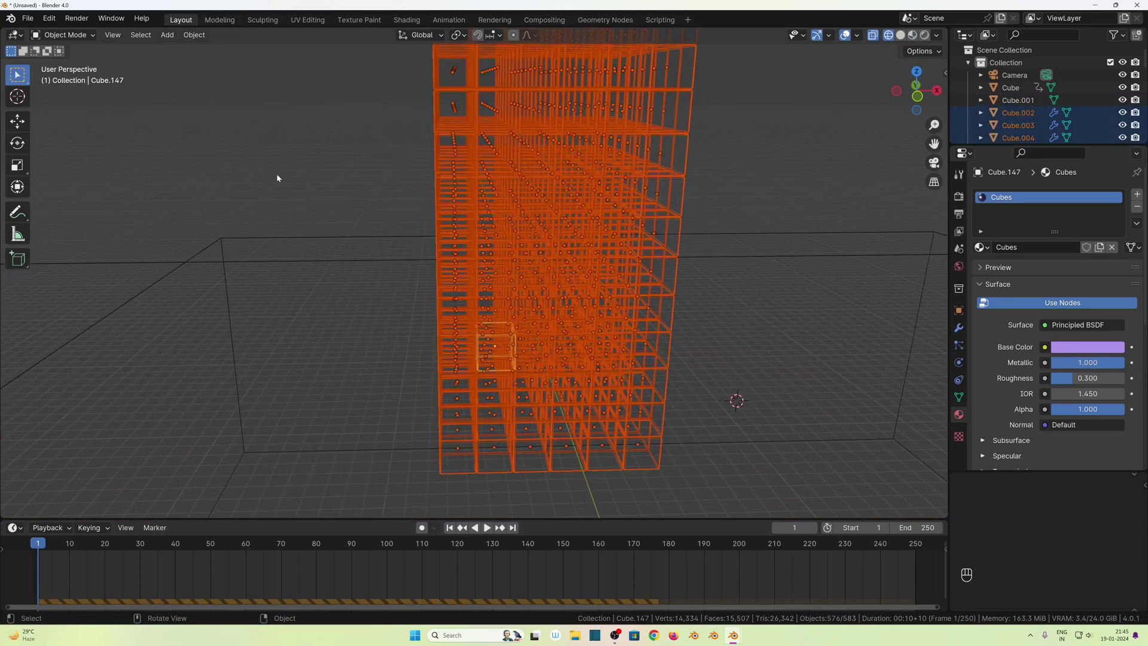
{"action": "key", "text": "ctrl+l"}
{"action": "left_click", "coordinate": [275, 203]}
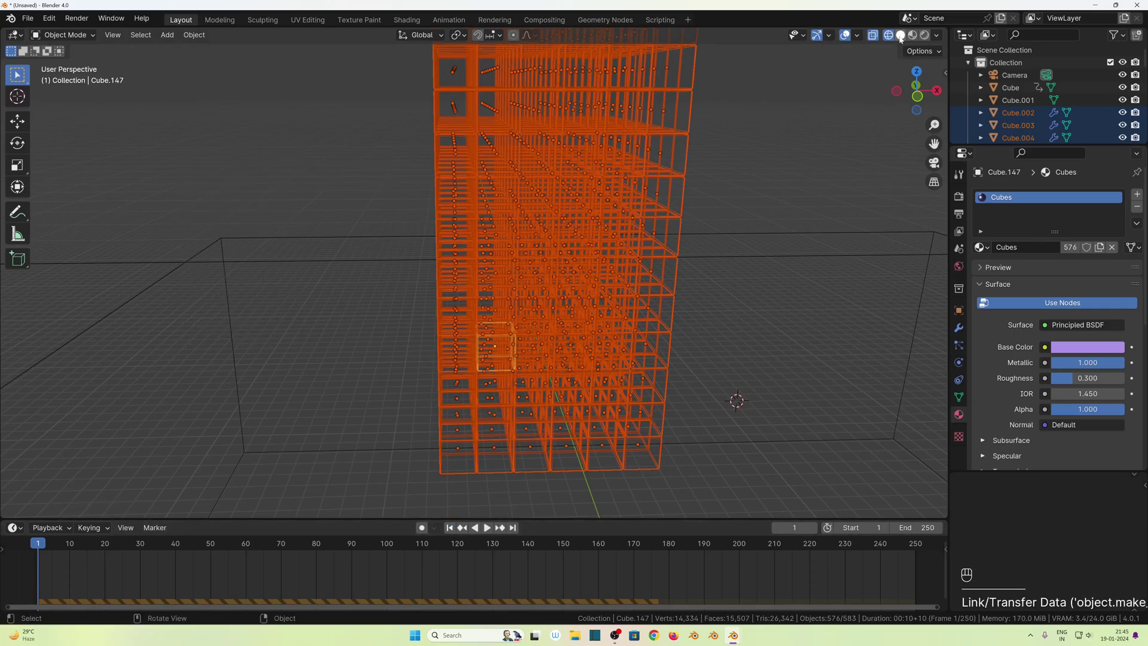
Return to Material Preview shading, play the simulation with the new materials and go back to the first frame.
{"action": "left_click", "coordinate": [913, 36]}
{"action": "scroll", "coordinate": [674, 229], "scroll_direction": "down", "scroll_amount": 3}
{"action": "left_click", "coordinate": [656, 242]}
{"action": "middle_click_drag", "start_coordinate": [656, 242], "coordinate": [612, 332]}
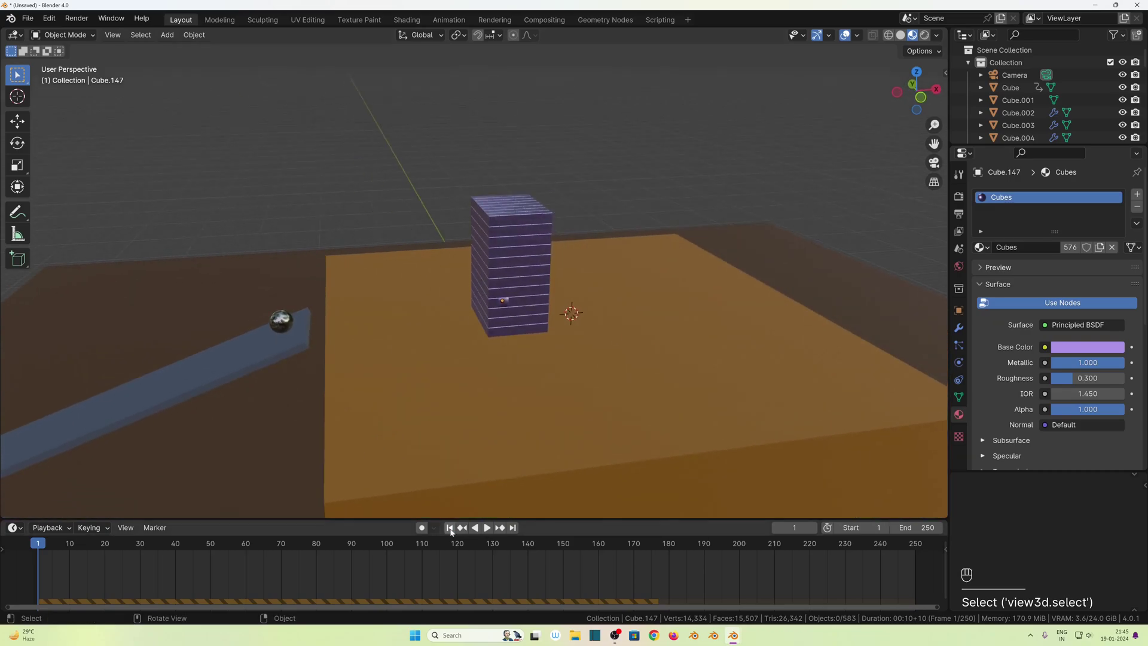
{"action": "key", "text": "space"}
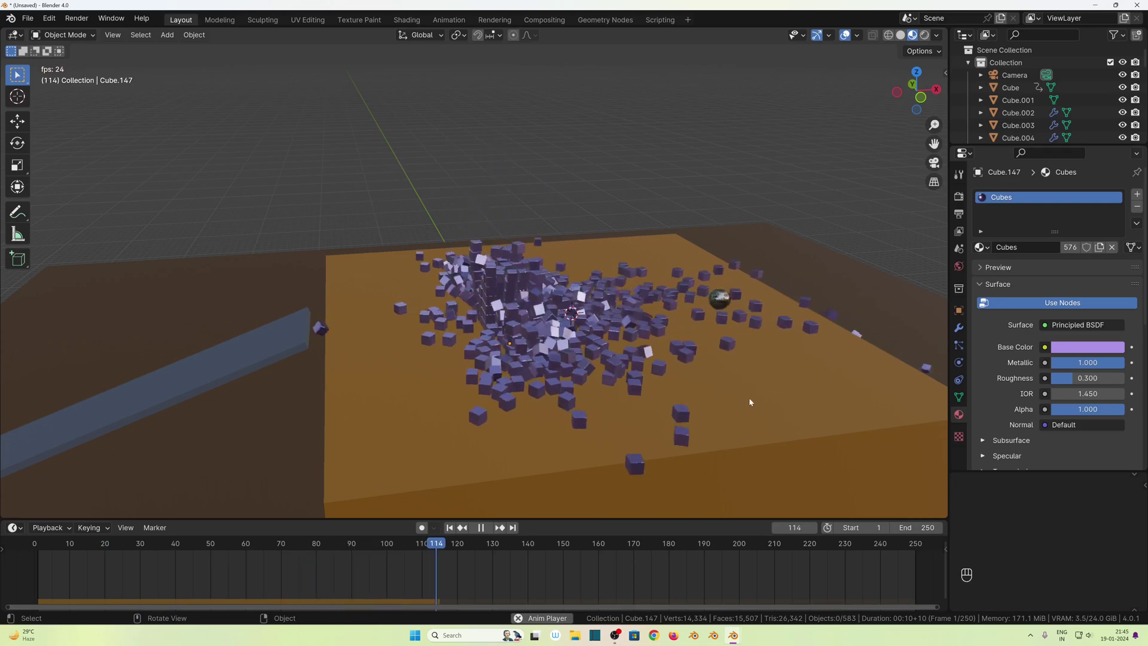
{"action": "key", "text": "space"}
{"action": "left_click", "coordinate": [449, 527]}
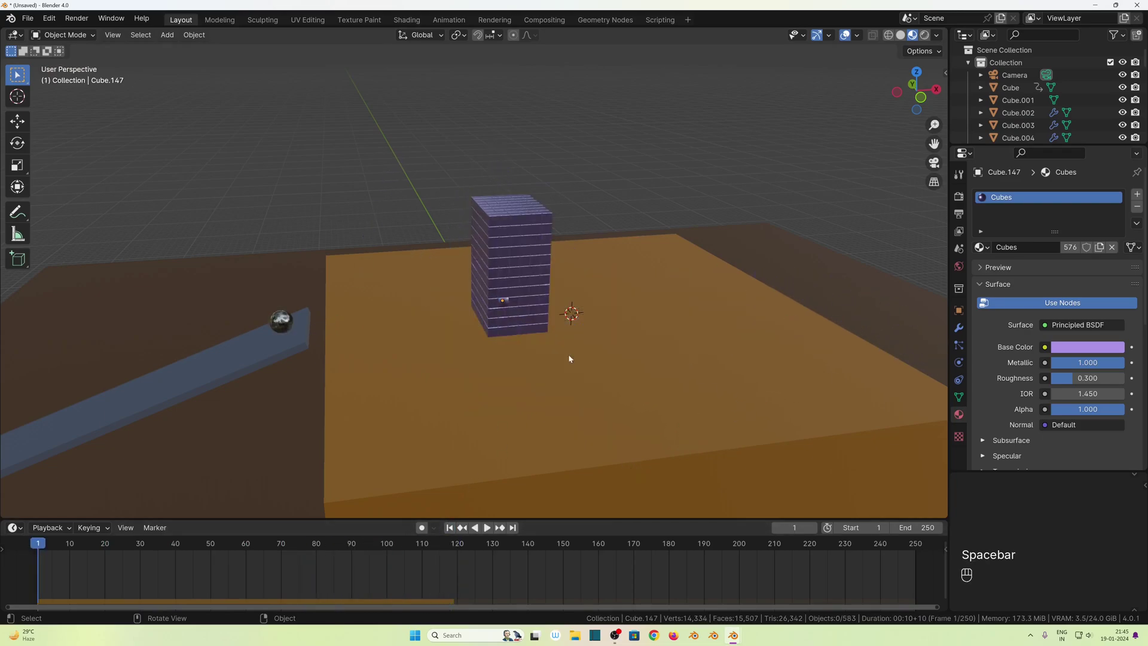
Switch the viewport to rendered shading and select the scene's light by filtering the object list for "light".
{"action": "left_click", "coordinate": [924, 35]}
{"action": "scroll", "coordinate": [629, 260], "scroll_direction": "down", "scroll_amount": 3}
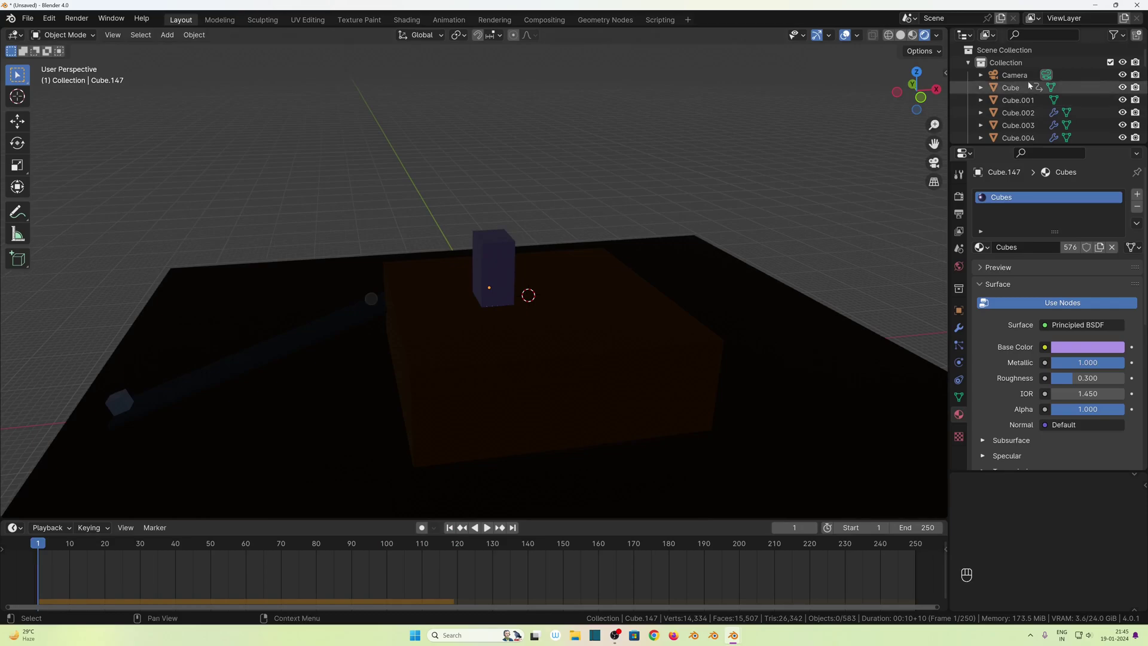
{"action": "scroll", "coordinate": [1028, 85], "scroll_direction": "down", "scroll_amount": 5}
{"action": "scroll", "coordinate": [1029, 85], "scroll_direction": "up", "scroll_amount": 5}
{"action": "left_click", "coordinate": [968, 62]}
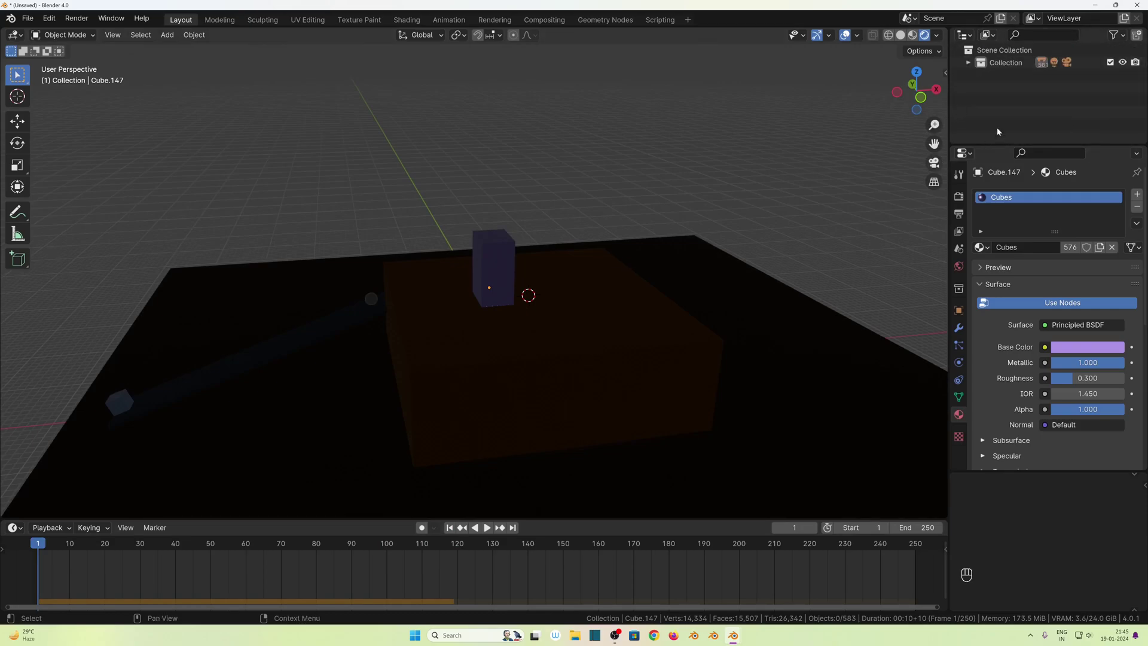
{"action": "type", "text": "light"}
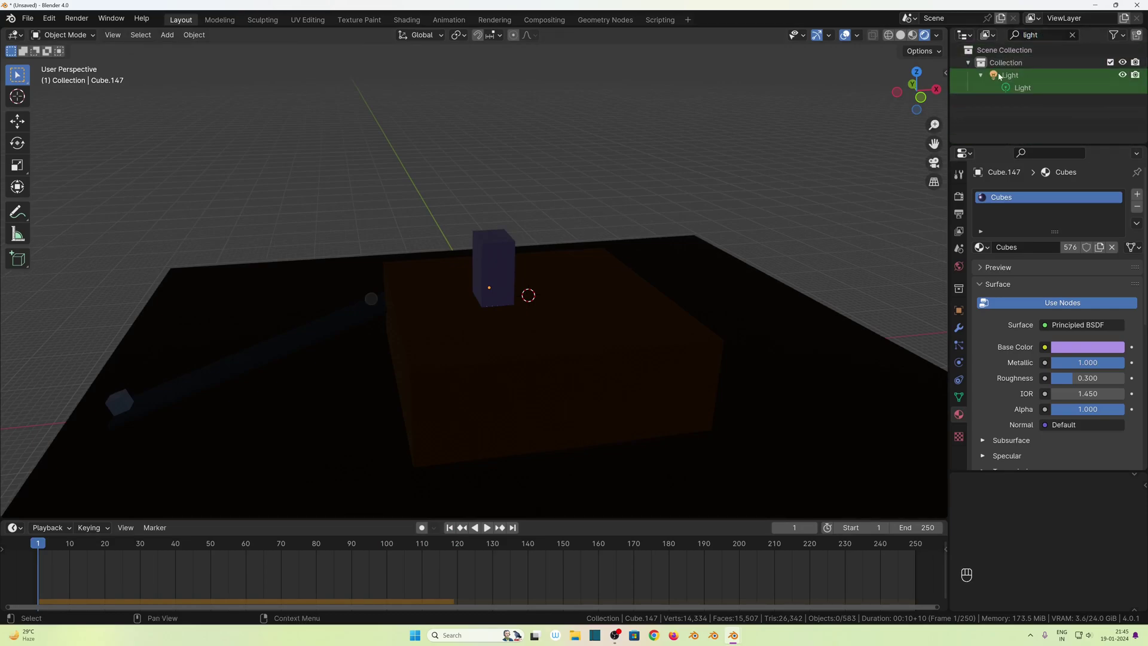
{"action": "left_click", "coordinate": [999, 76]}
{"action": "left_click", "coordinate": [1072, 34]}
{"action": "key", "text": "KP_Decimal"}
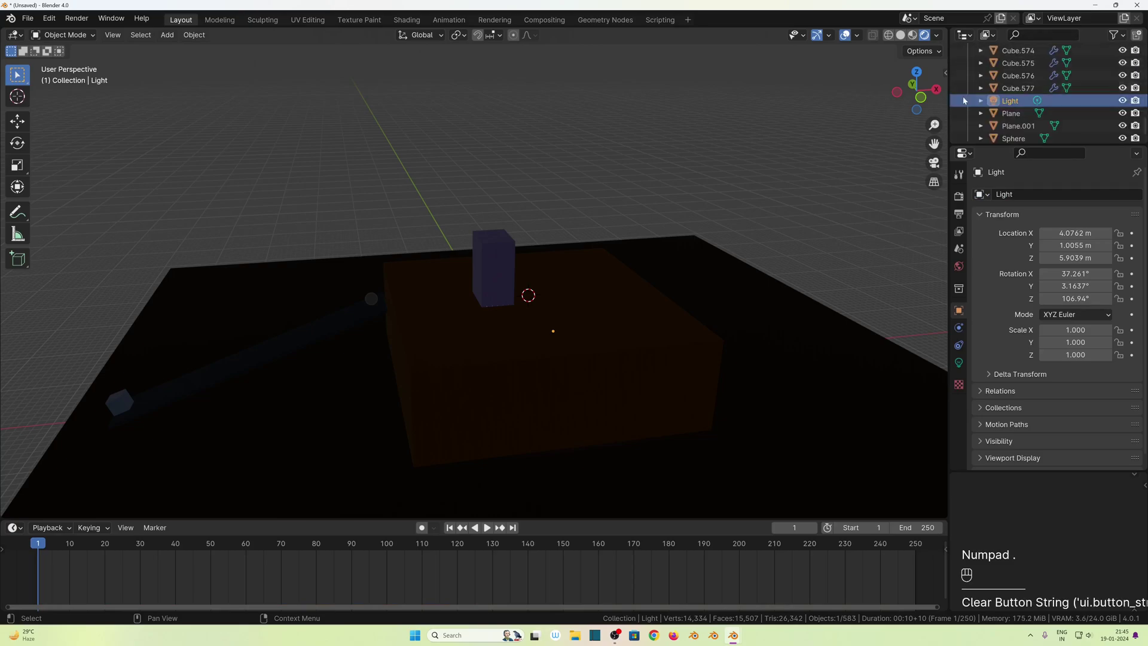
{"action": "left_click", "coordinate": [978, 98]}
Change the light to a Sun with a strength of 5.
{"action": "left_click", "coordinate": [958, 362]}
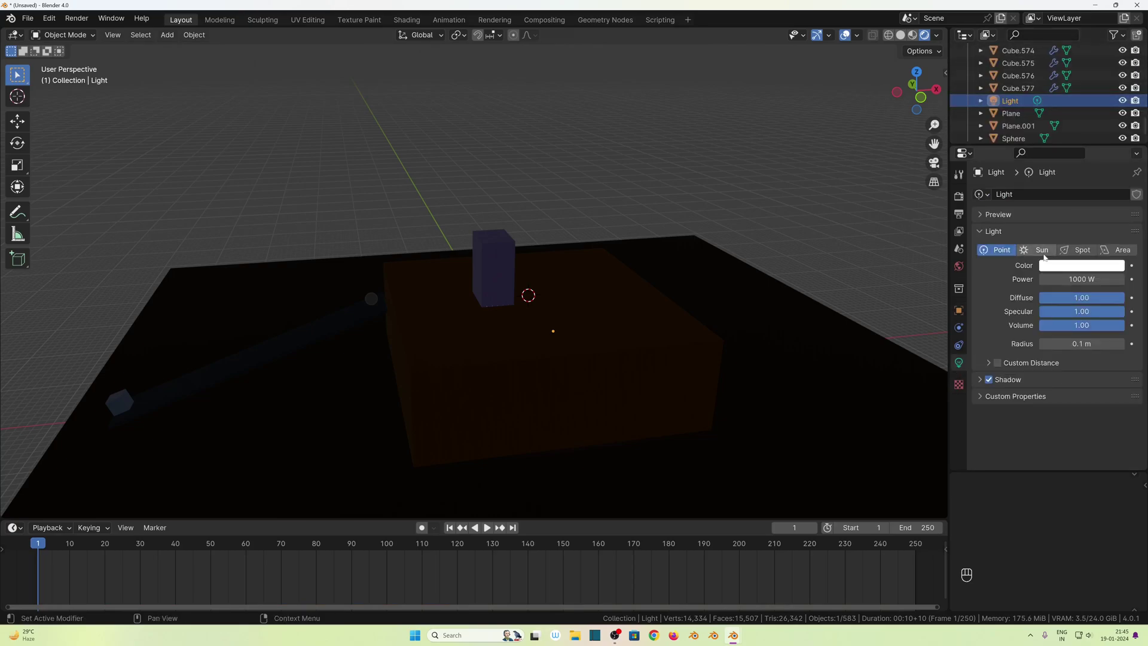
{"action": "left_click", "coordinate": [1042, 250]}
{"action": "left_click", "coordinate": [1076, 279]}
{"action": "type", "text": "5"}
{"action": "key", "text": "Return"}
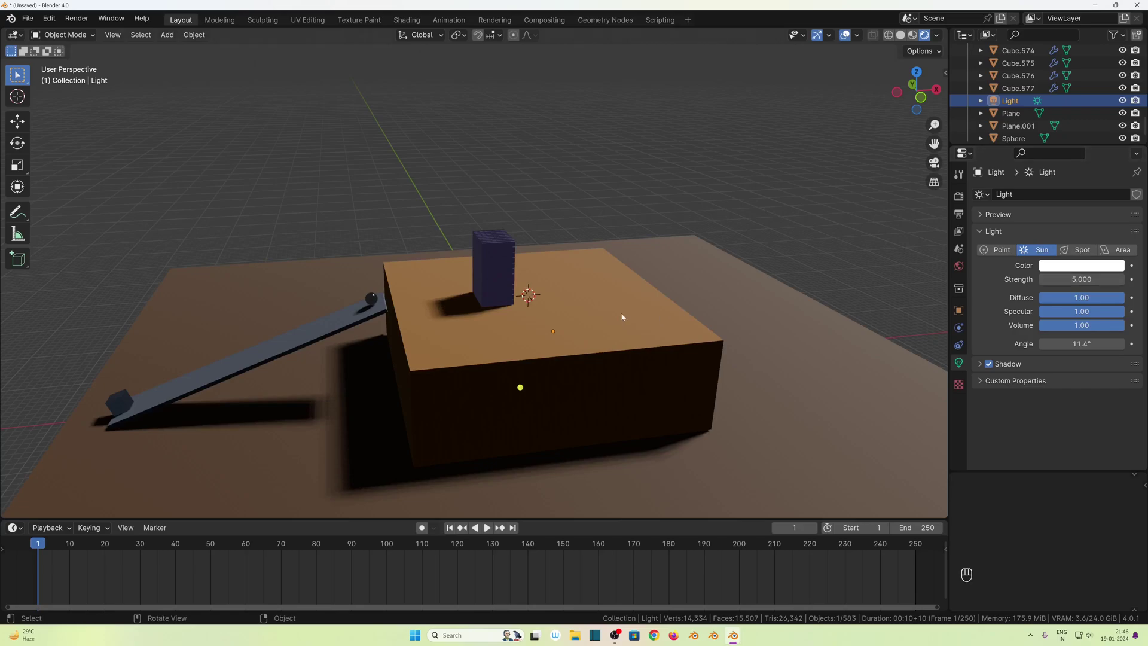
Raise the sun light high above the block and aim it toward the area beside the cube stack.
{"action": "key", "text": "g"}
{"action": "key", "text": "z"}
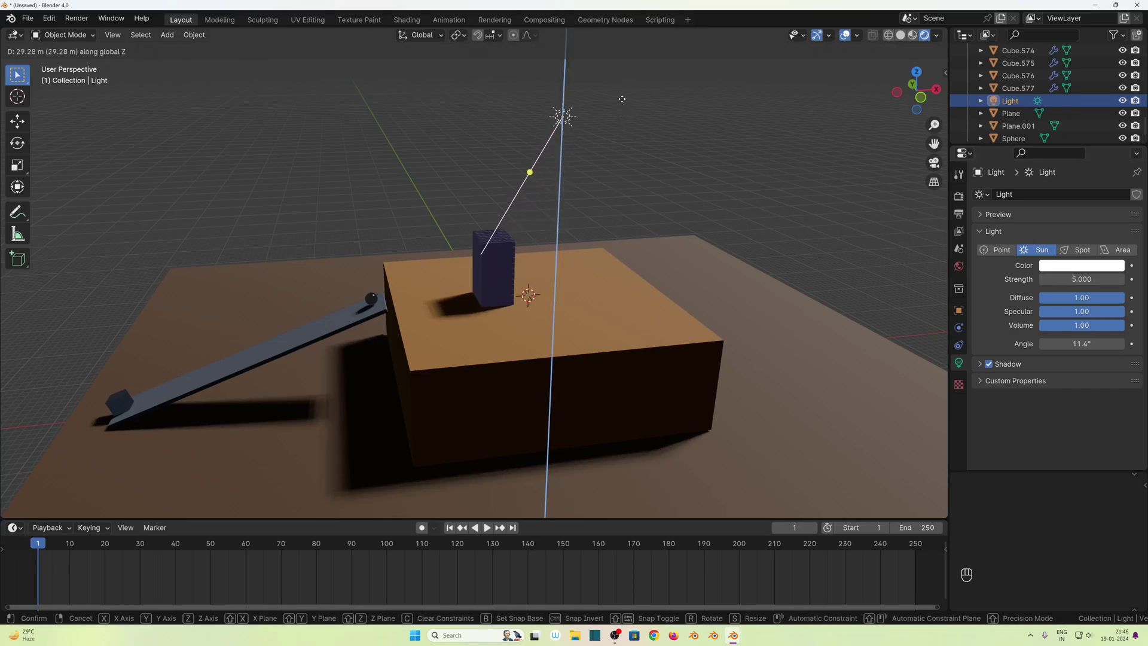
{"action": "left_click", "coordinate": [620, 116]}
{"action": "key", "text": "KP_7"}
{"action": "key", "text": "r"}
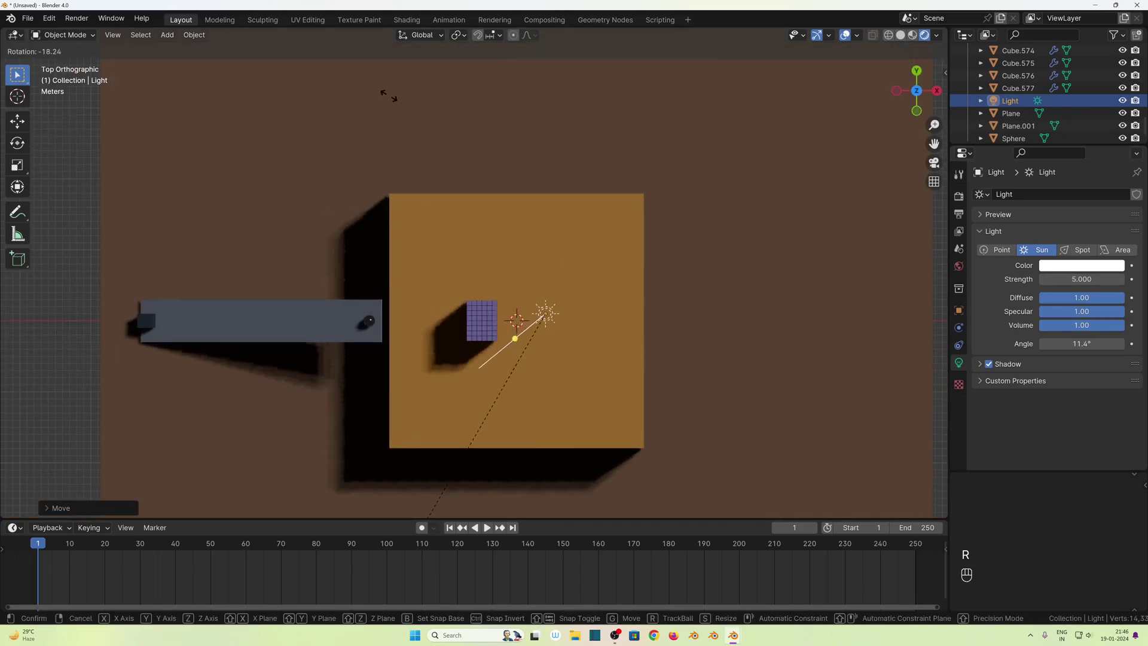
{"action": "left_click", "coordinate": [508, 347]}
{"action": "key", "text": "shift+t"}
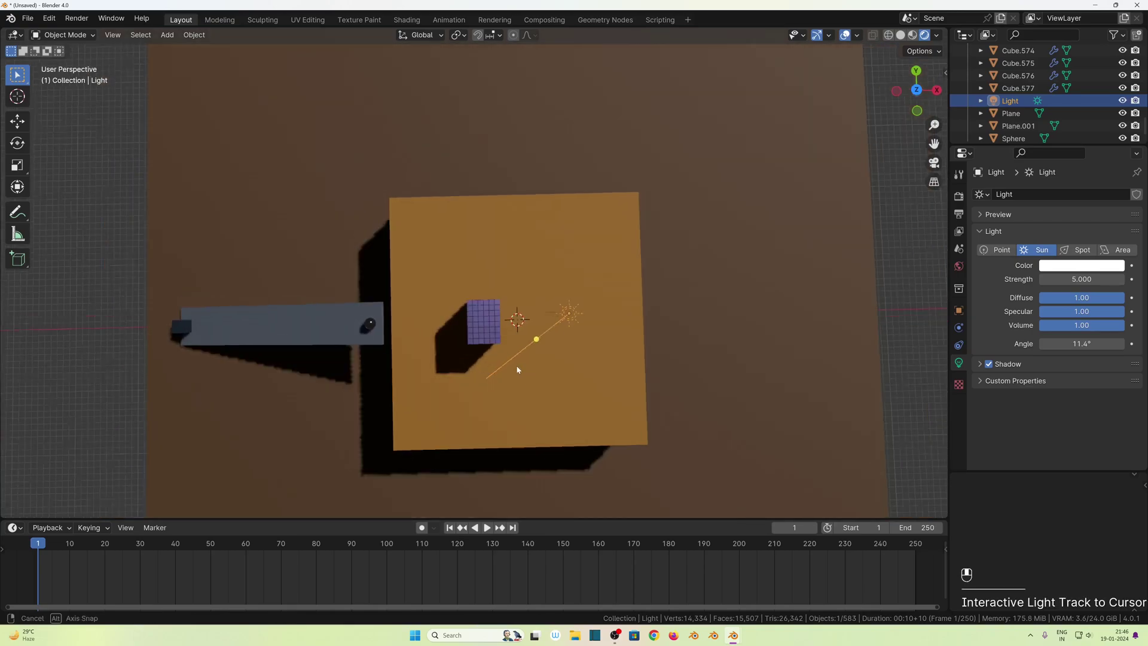
{"action": "middle_click_drag", "start_coordinate": [517, 375], "coordinate": [513, 244]}
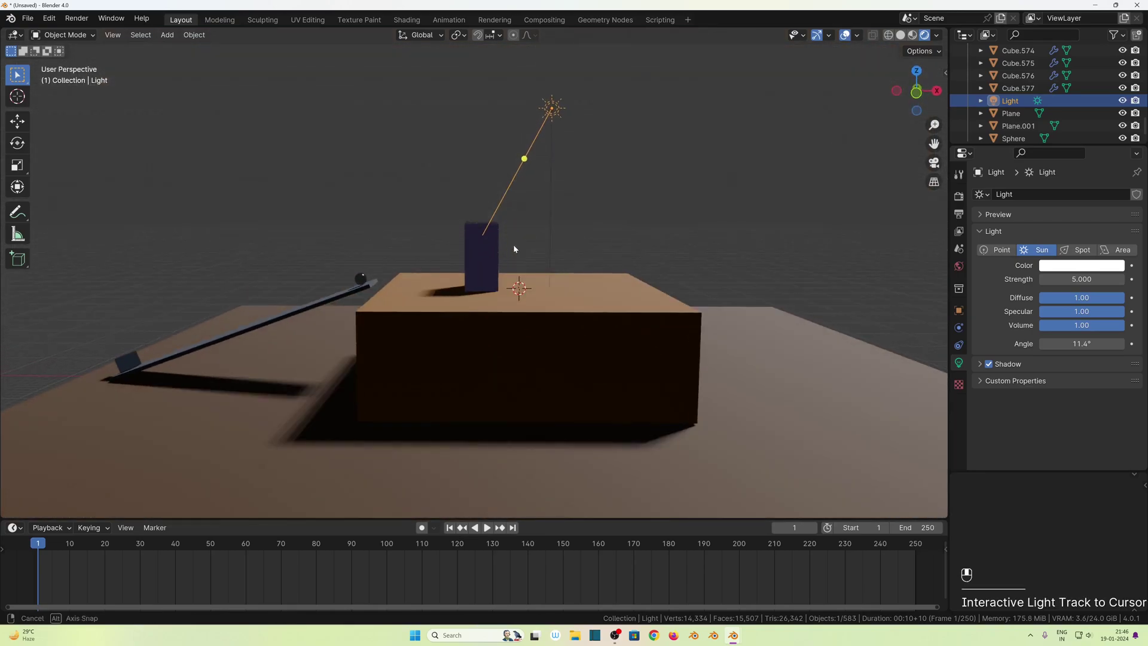
Set the render engine to Cycles with GPU Compute as the device.
{"action": "left_click", "coordinate": [958, 196]}
{"action": "left_click", "coordinate": [1093, 194]}
{"action": "left_click", "coordinate": [1070, 222]}
{"action": "mouse_move", "coordinate": [561, 398]}
{"action": "middle_mouse_down"}
{"action": "mouse_move", "coordinate": [518, 429]}
{"action": "mouse_move", "coordinate": [542, 387]}
{"action": "middle_mouse_up"}
{"action": "left_click", "coordinate": [1093, 224]}
{"action": "left_click", "coordinate": [1070, 238]}
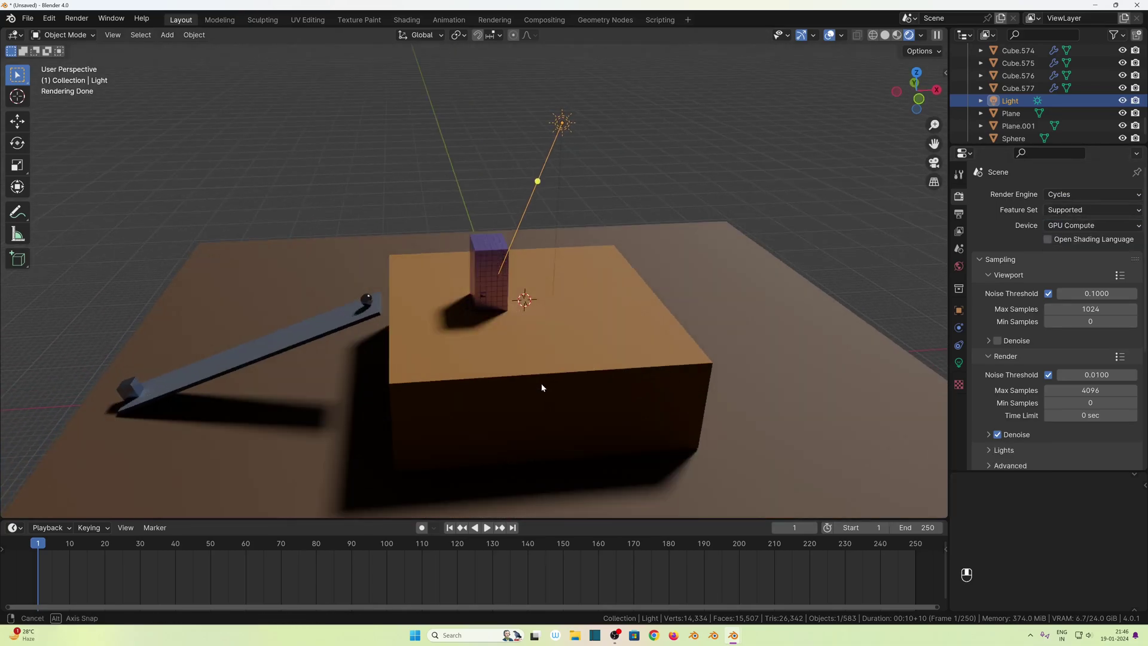
Play the simulation briefly in the Cycles rendered view and undo the last three changes.
{"action": "scroll", "coordinate": [526, 382], "scroll_direction": "up", "scroll_amount": 3}
{"action": "key", "text": "space"}
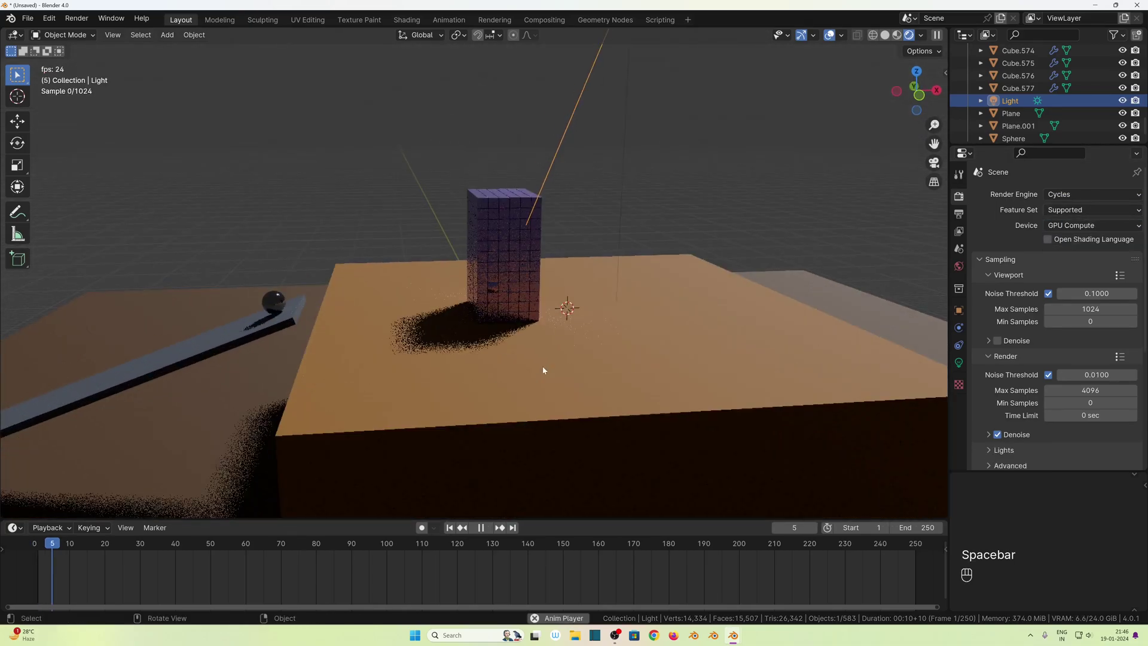
{"action": "key", "text": "ctrl+z"}
{"action": "key", "text": "ctrl+z"}
{"action": "key", "text": "ctrl+z"}
Shade the smooth-shaded cube in the stack flat.
{"action": "middle_click_drag", "start_coordinate": [542, 366], "coordinate": [479, 337]}
{"action": "left_click", "coordinate": [478, 337]}
{"action": "right_click", "coordinate": [475, 338]}
{"action": "left_click", "coordinate": [471, 360]}
Play the simulation in the rendered view and pause it at frame 161, after the stack collapses.
{"action": "middle_click_drag", "start_coordinate": [693, 358], "coordinate": [655, 362]}
{"action": "left_click", "coordinate": [655, 362]}
{"action": "middle_click_drag", "start_coordinate": [603, 335], "coordinate": [653, 291]}
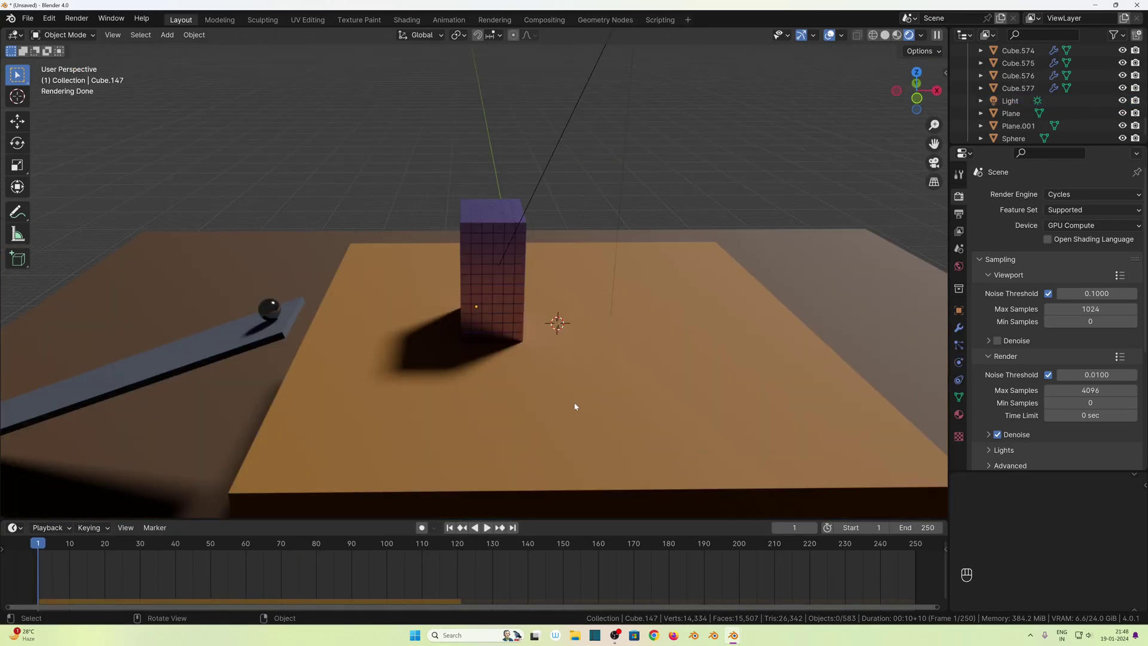
{"action": "key", "text": "space"}
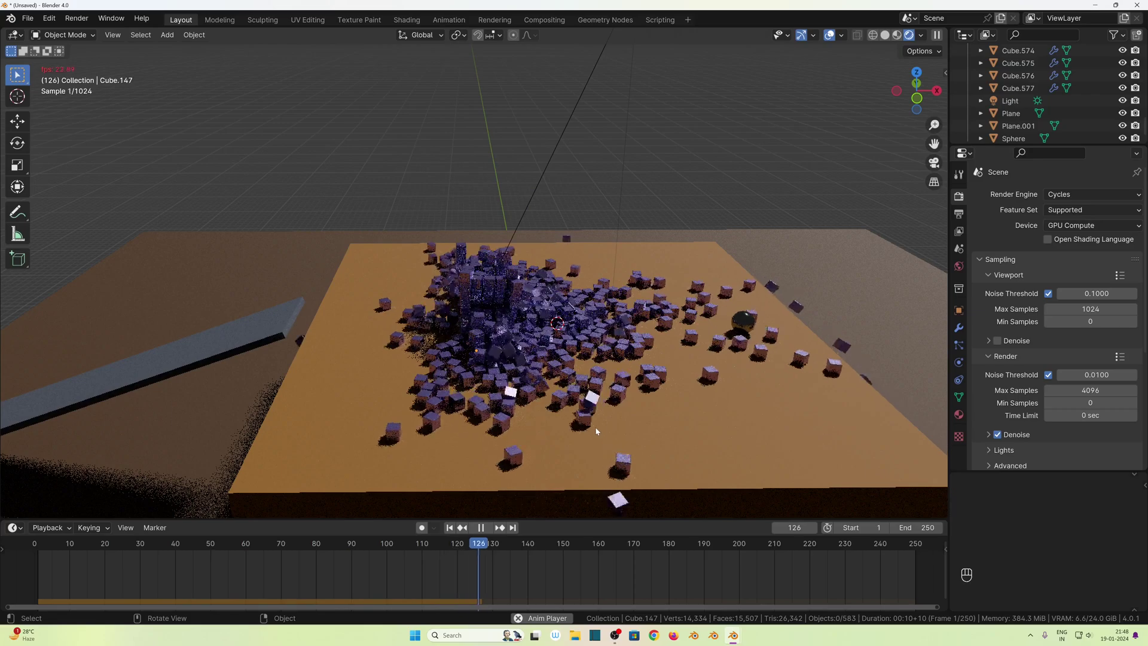
{"action": "key", "text": "space"}
In top view, move the sun light to the front right of the block and rotate it to shine toward the cubes.
{"action": "key", "text": "KP_7"}
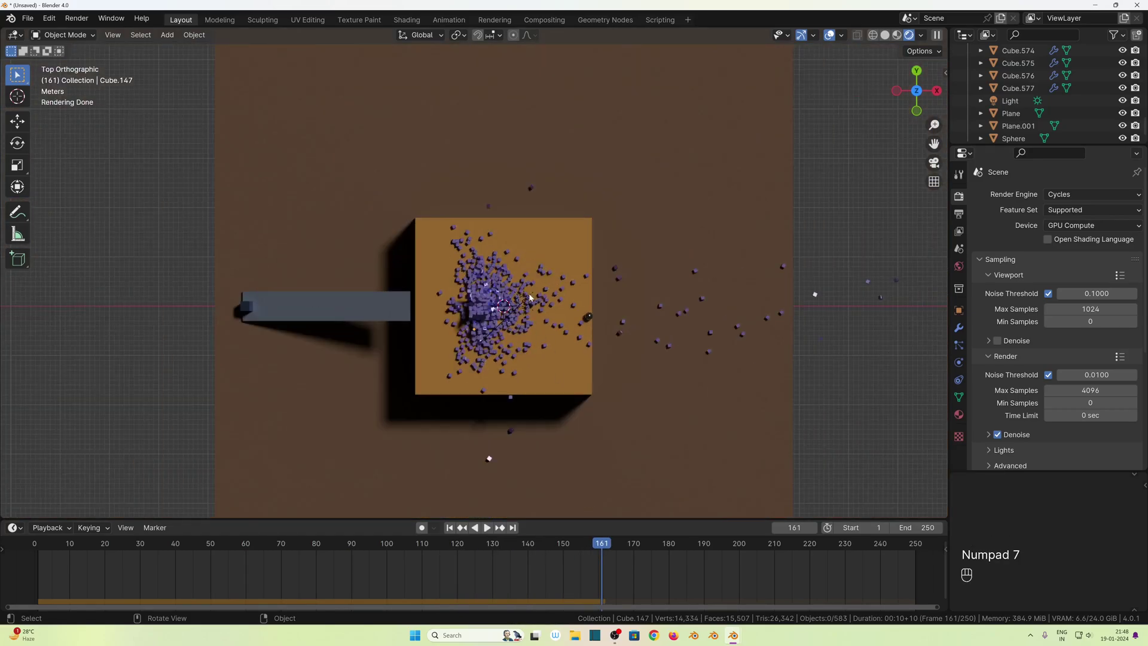
{"action": "left_click", "coordinate": [530, 297]}
{"action": "left_click_drag", "start_coordinate": [529, 297], "coordinate": [634, 483]}
{"action": "key", "text": "r"}
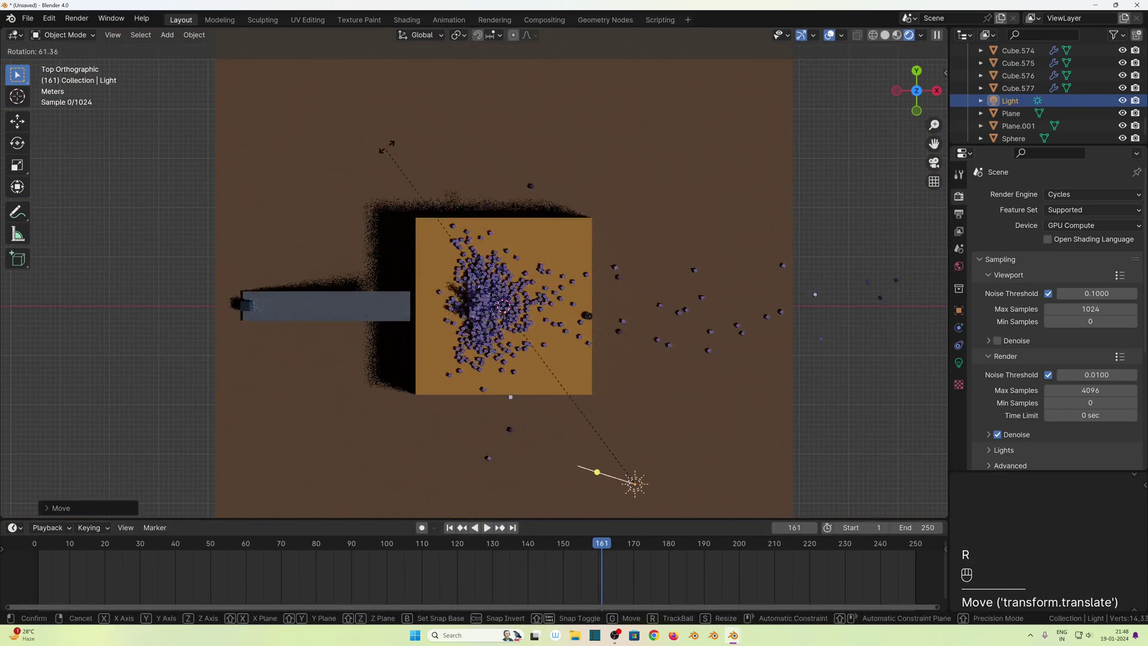
{"action": "left_click", "coordinate": [540, 404]}
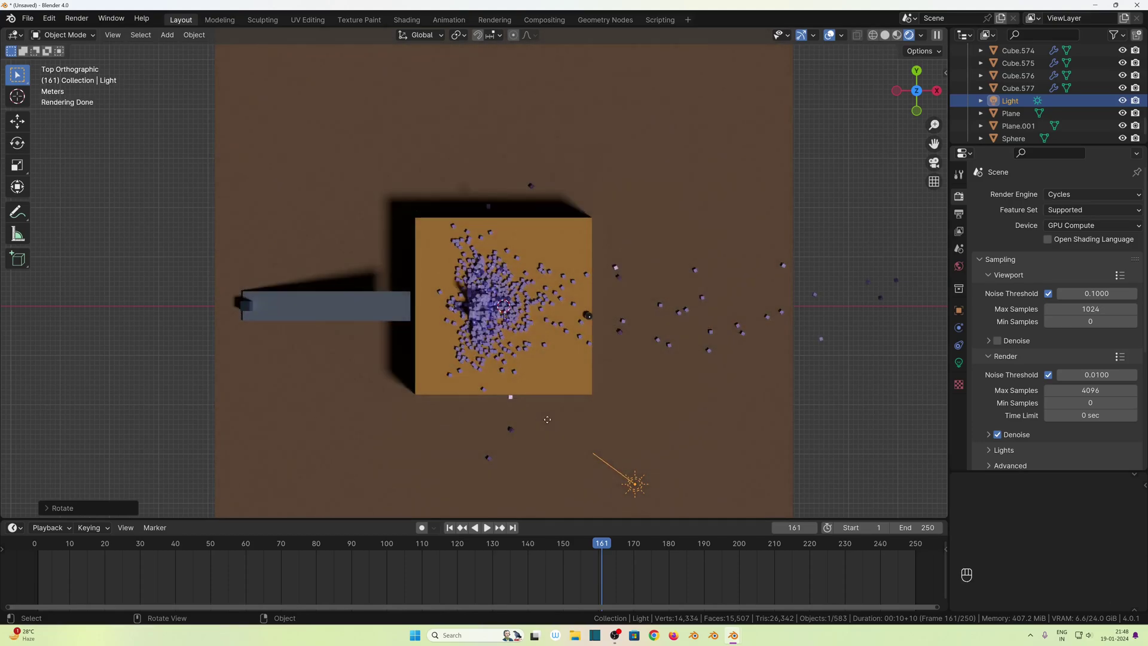
{"action": "left_click", "coordinate": [606, 455]}
Duplicate the sun light to the rear right of the block and rotate the copy toward the cubes.
{"action": "key", "text": "shift+d"}
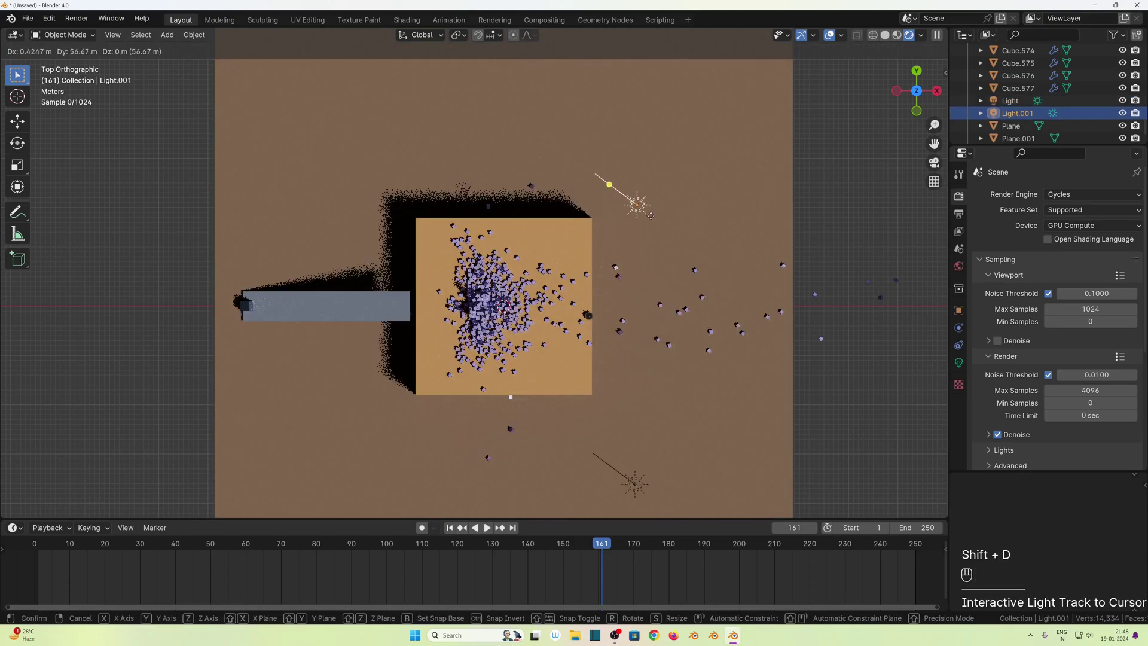
{"action": "left_click", "coordinate": [661, 191]}
{"action": "key", "text": "r"}
{"action": "left_click", "coordinate": [619, 205]}
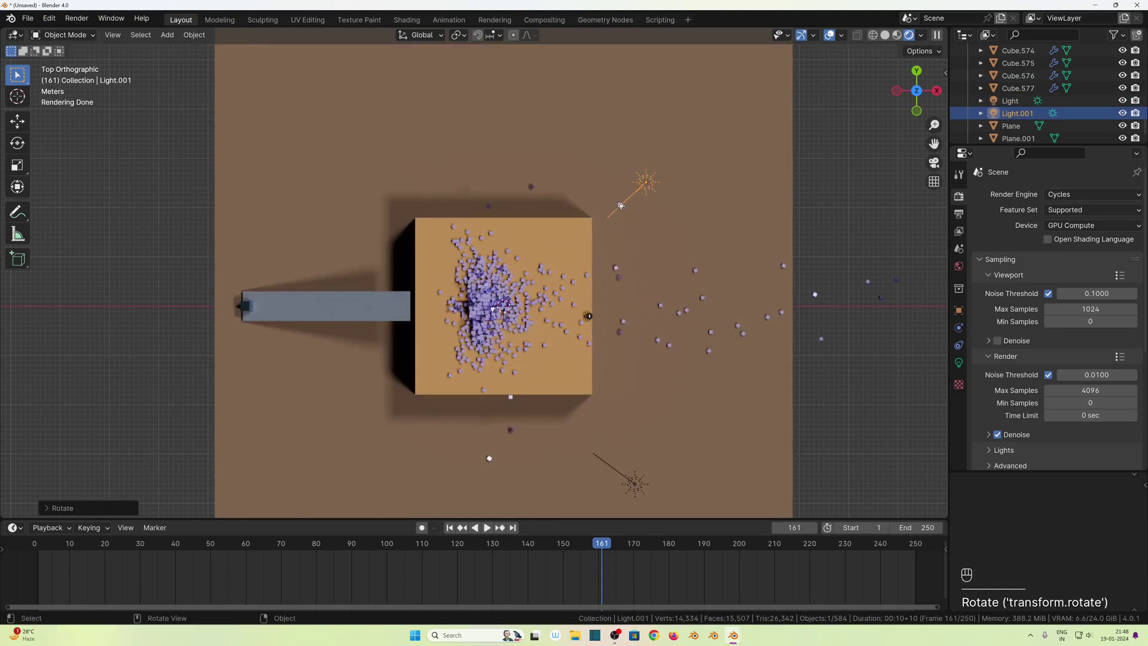
{"action": "left_click", "coordinate": [619, 205]}
Set the duplicated sun light's strength to 1 and turn off Cast Shadow.
{"action": "left_click", "coordinate": [959, 363]}
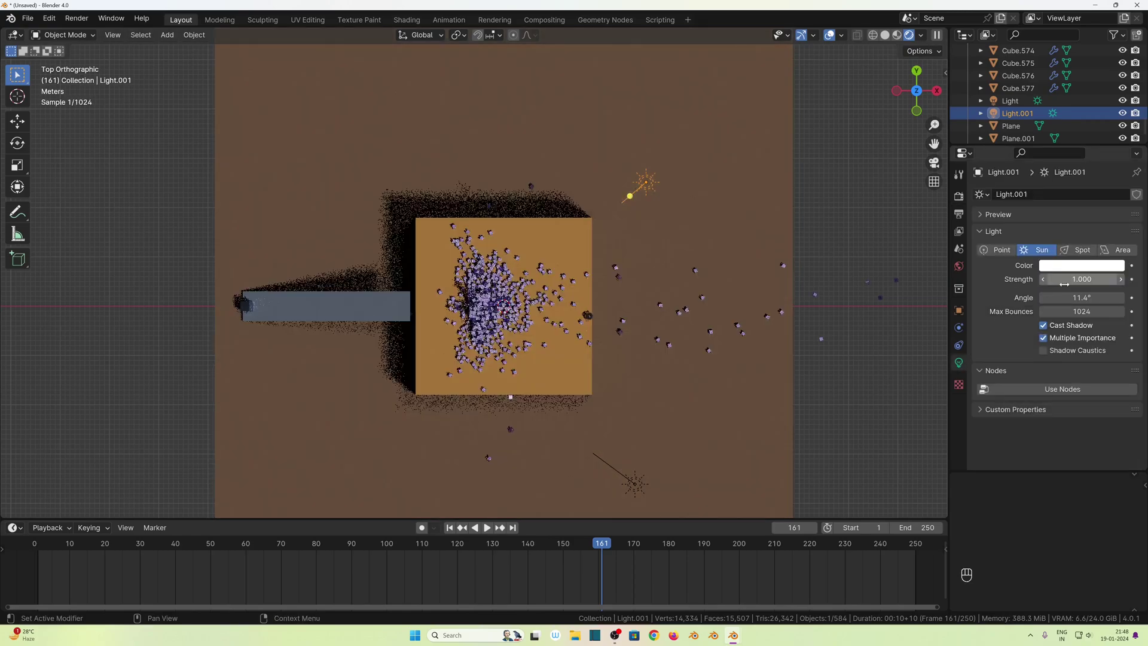
{"action": "left_click", "coordinate": [1043, 325]}
{"action": "middle_click_drag", "start_coordinate": [526, 275], "coordinate": [505, 382]}
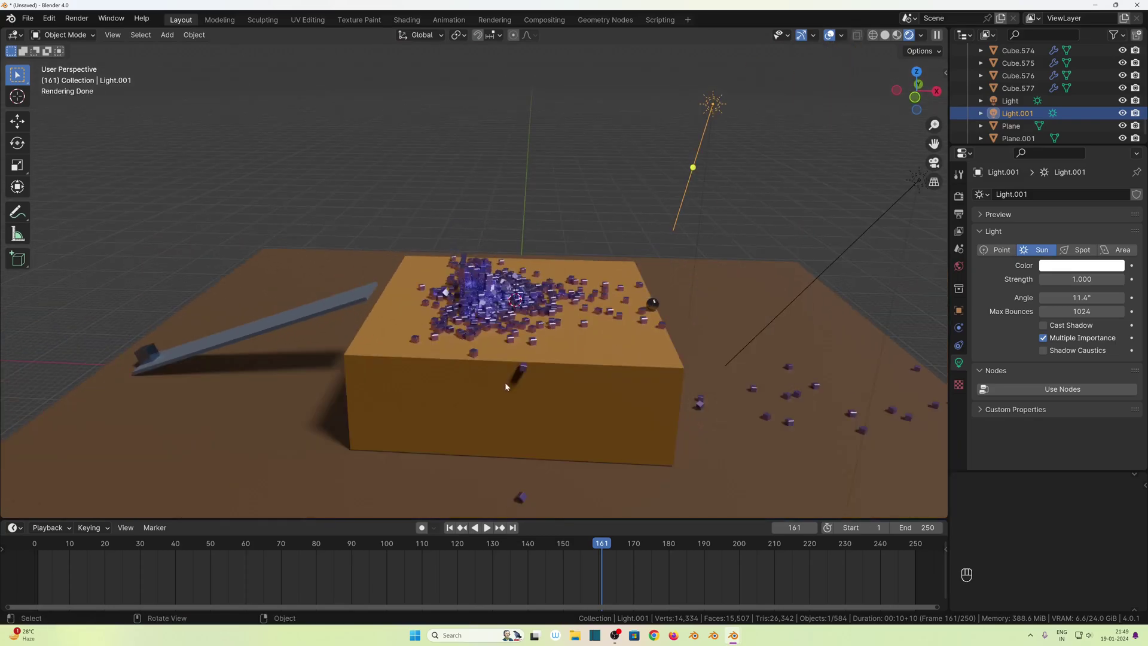
Play the simulation from the first frame under the new lighting, stop it and return to the first frame.
{"action": "key", "text": "shift+Left"}
{"action": "middle_click_drag", "start_coordinate": [470, 487], "coordinate": [551, 401]}
{"action": "key", "text": "space"}
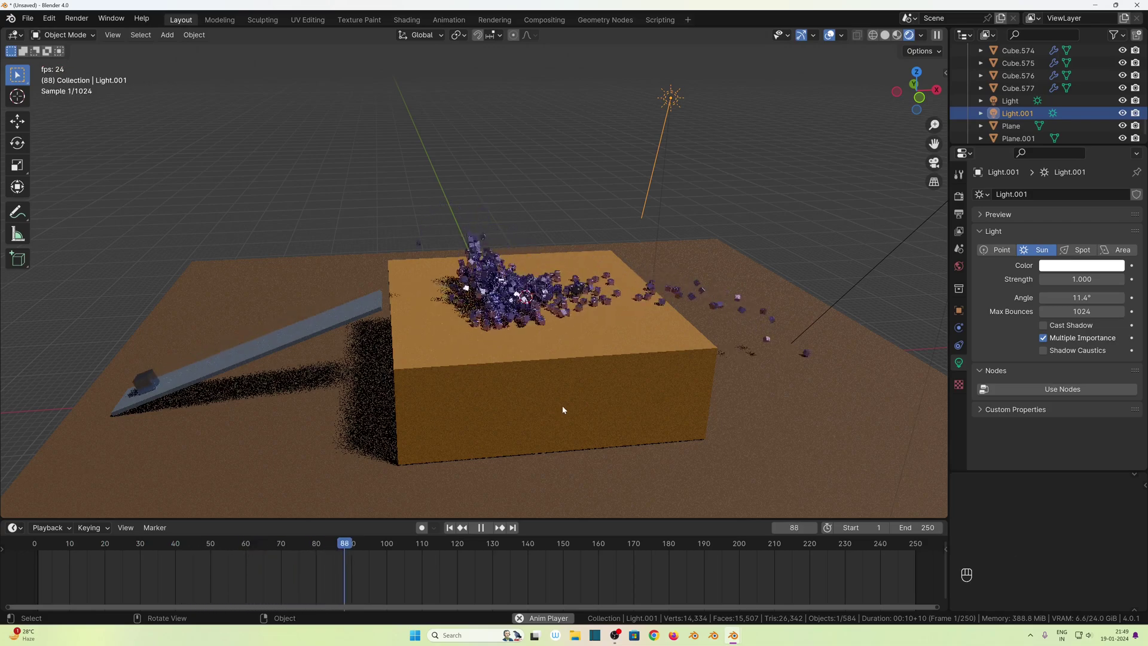
{"action": "middle_click_drag", "start_coordinate": [562, 410], "coordinate": [532, 454]}
{"action": "key", "text": "space"}
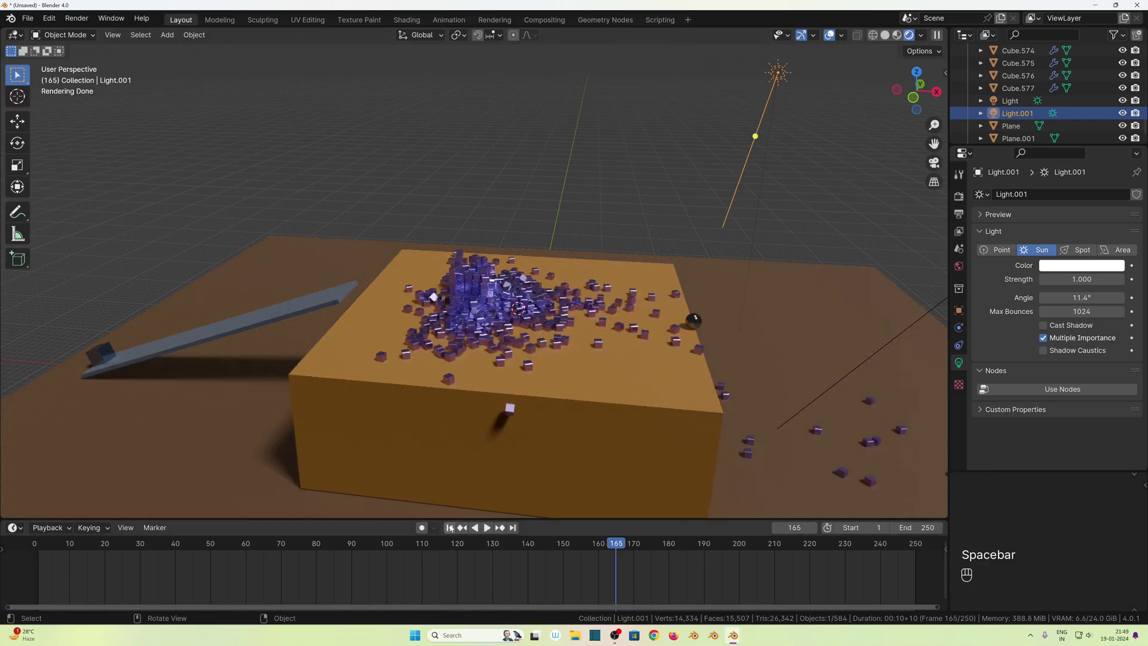
{"action": "left_click", "coordinate": [450, 527]}
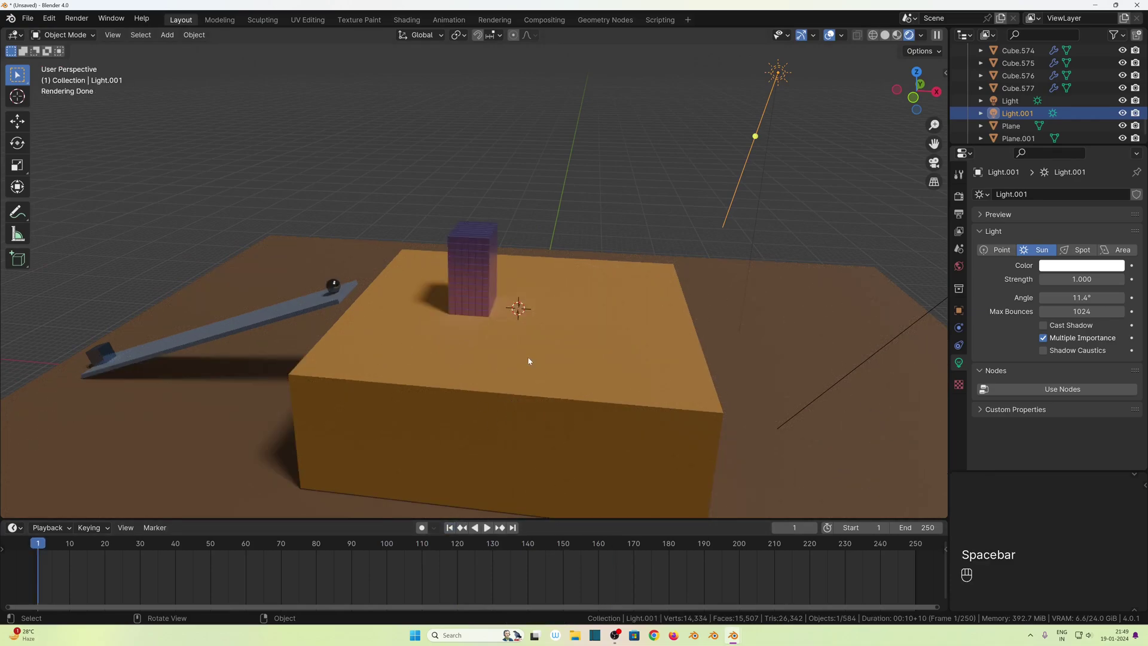